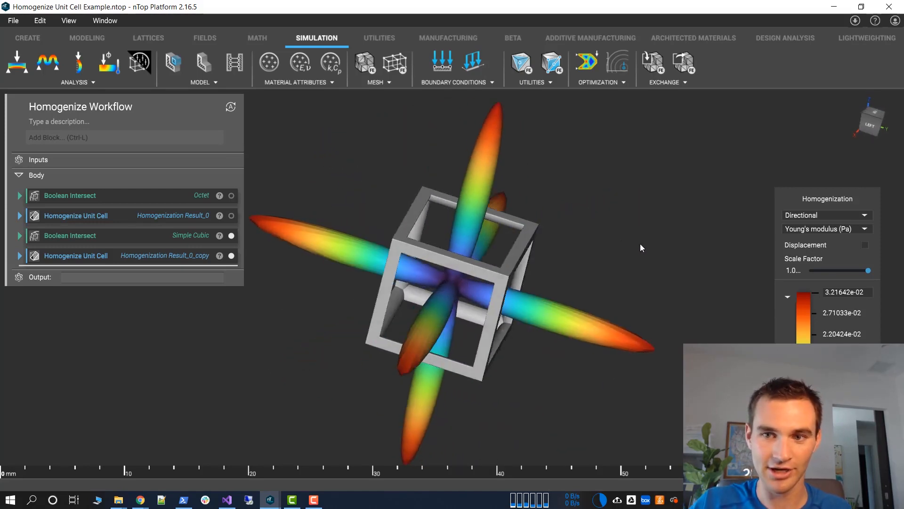
# Examine the simple cubic unit cell together with its directional Young's modulus surface from several angles
pyautogui.click(517, 181)
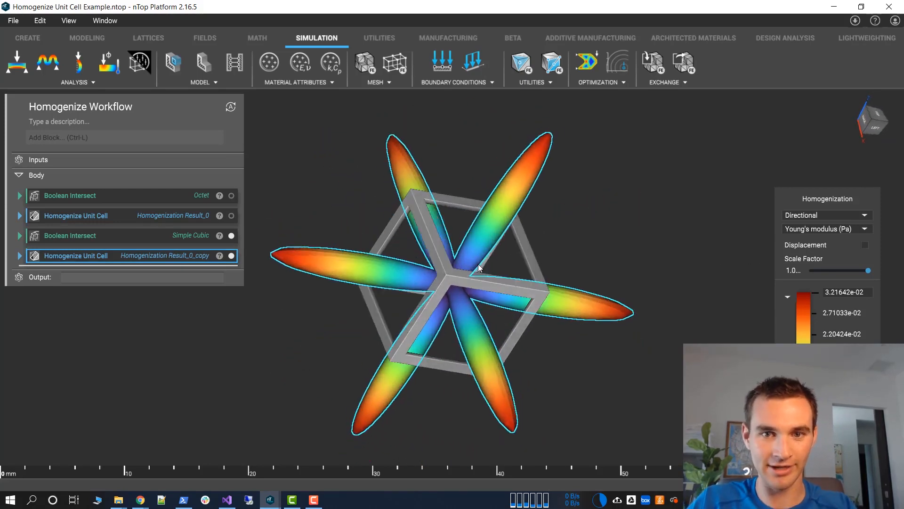
pyautogui.scroll(4, 470, 241)
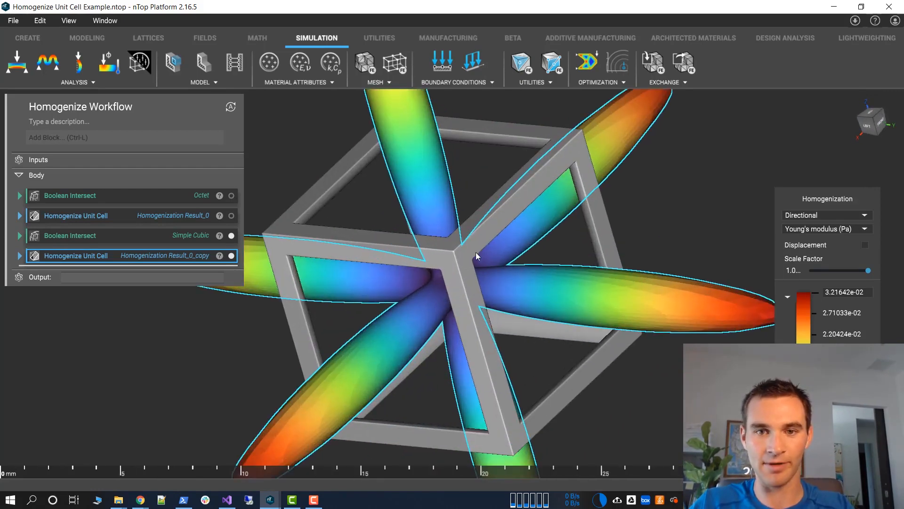
pyautogui.moveTo(633, 212); pyautogui.dragTo(540, 108, button='right')
pyautogui.click(657, 170)
pyautogui.scroll(-4, 647, 178)
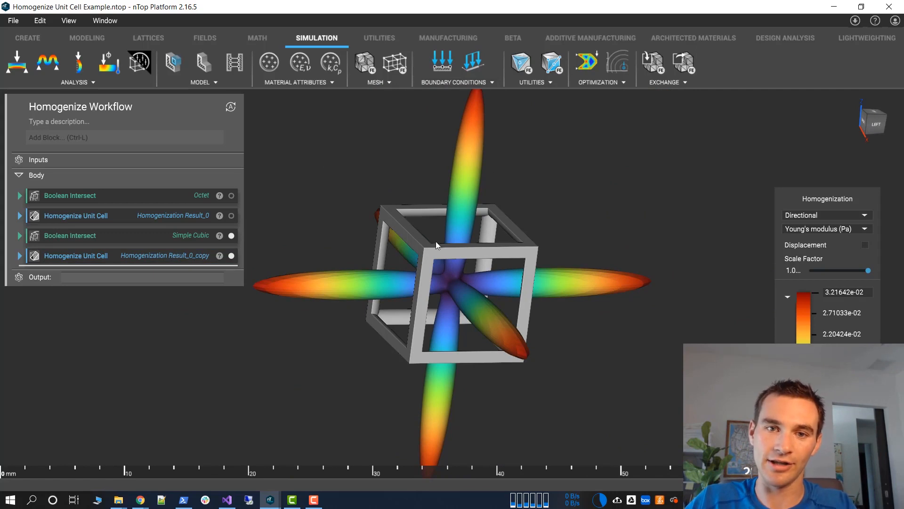
# Hide the Simple Cubic body and its homogenization result, and display the Octet body with Homogenization Result_0
pyautogui.click(232, 195)
pyautogui.click(231, 256)
pyautogui.click(231, 235)
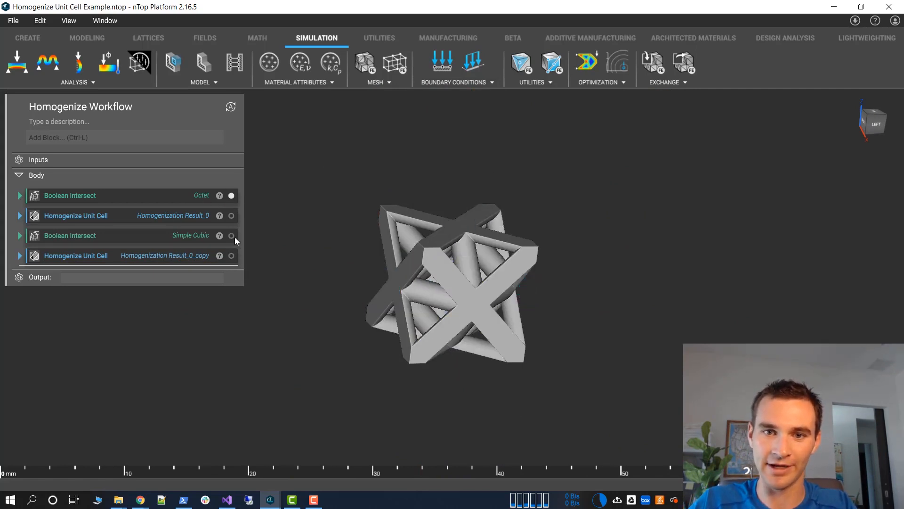
pyautogui.click(231, 215)
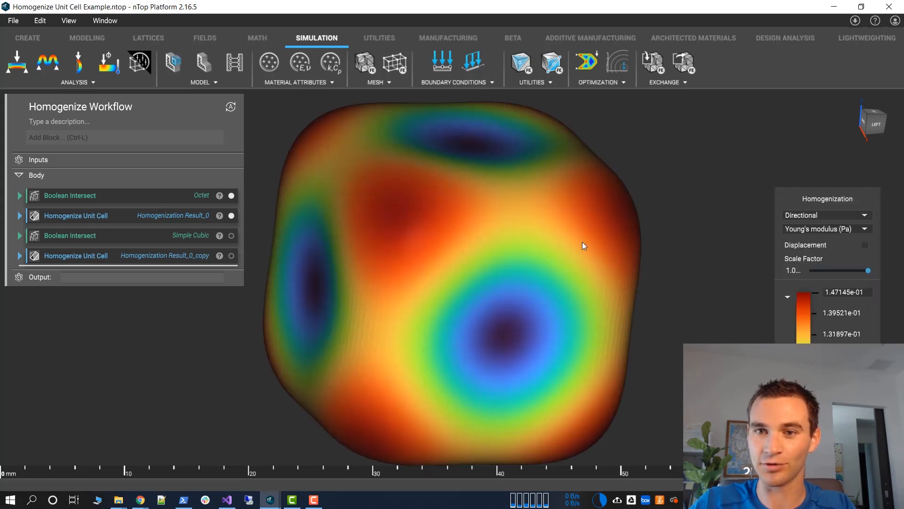
pyautogui.moveTo(691, 251); pyautogui.dragTo(463, 288, button='right')
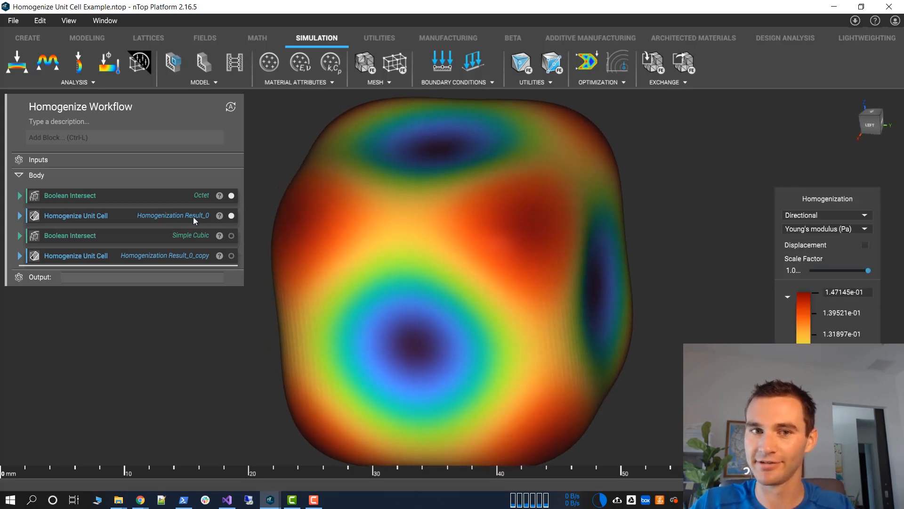
pyautogui.click(231, 215)
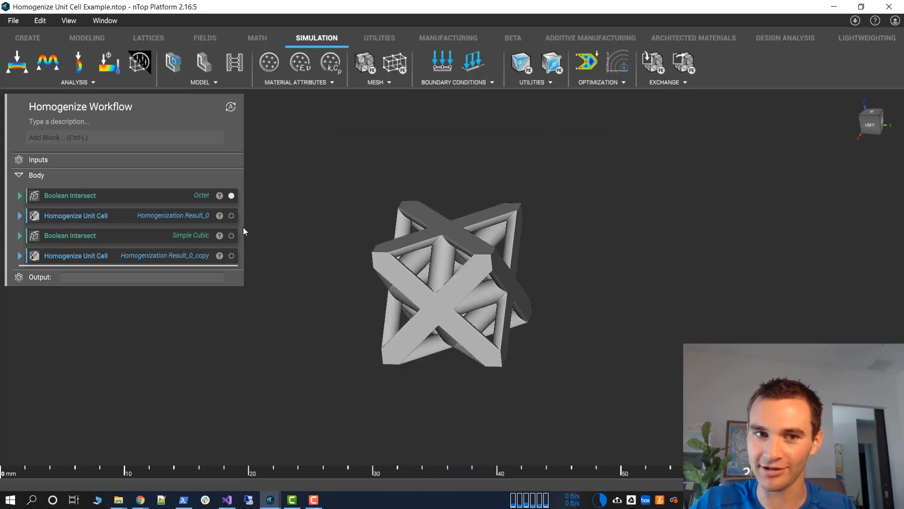
pyautogui.click(231, 215)
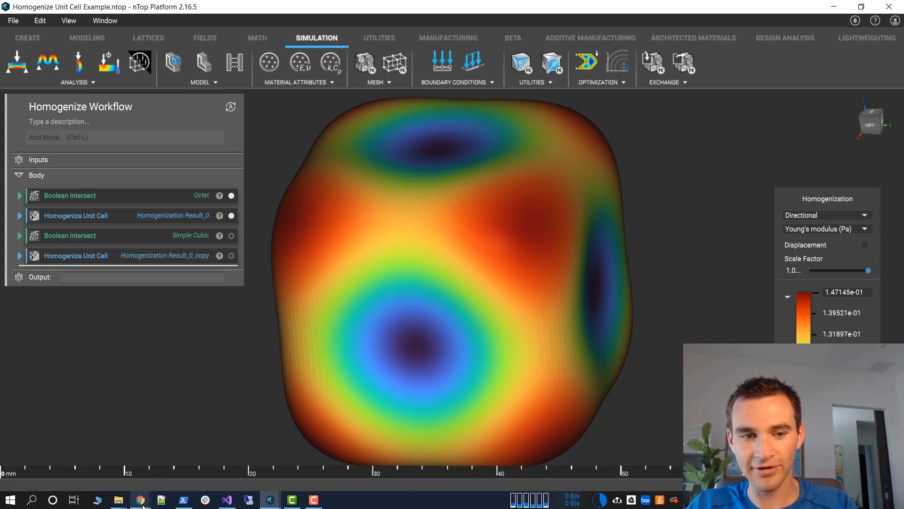
# Switch to Chrome and examine the matrix form of Hooke's law for isotropic materials in the Wikipedia article
pyautogui.moveTo(140, 500)
pyautogui.click(118, 480)
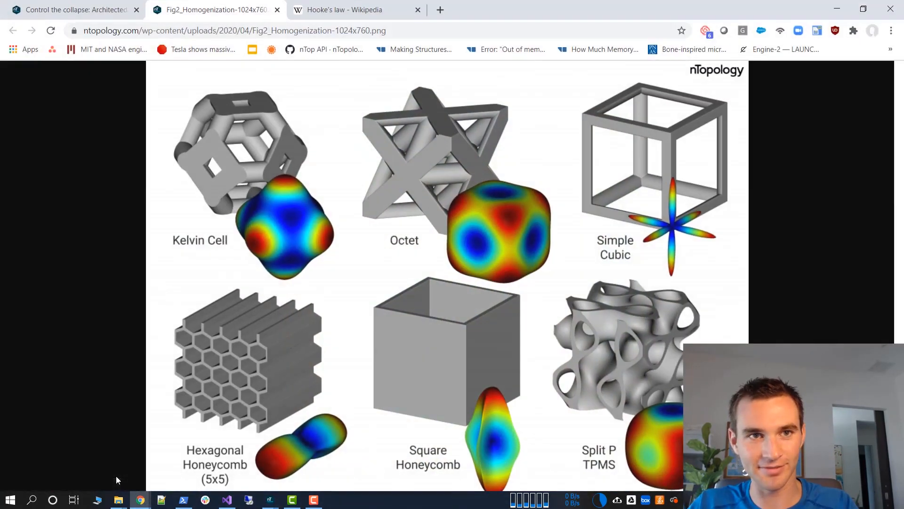
pyautogui.click(345, 12)
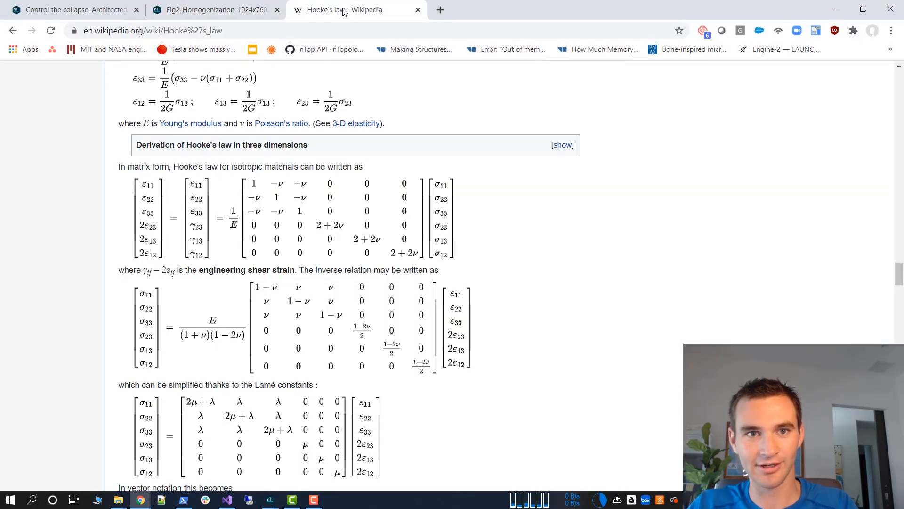
pyautogui.scroll(1, 481, 194)
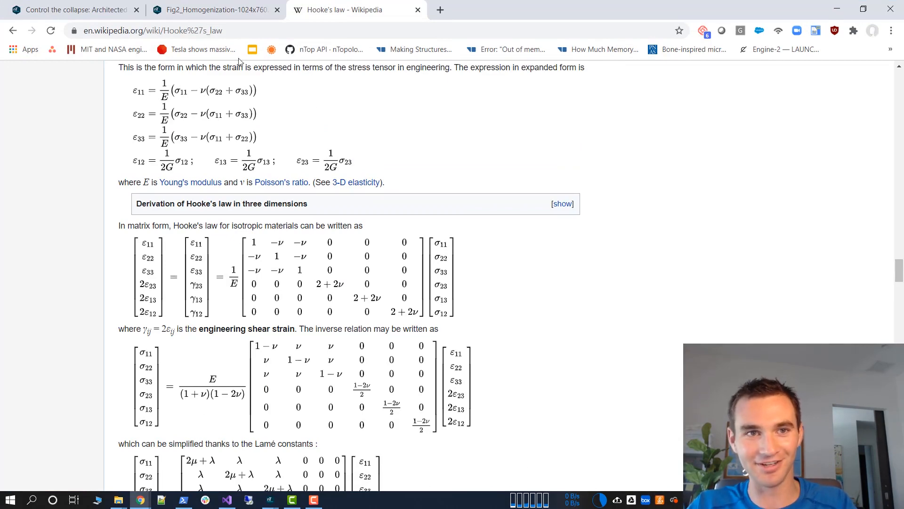
pyautogui.scroll(6, 268, 198)
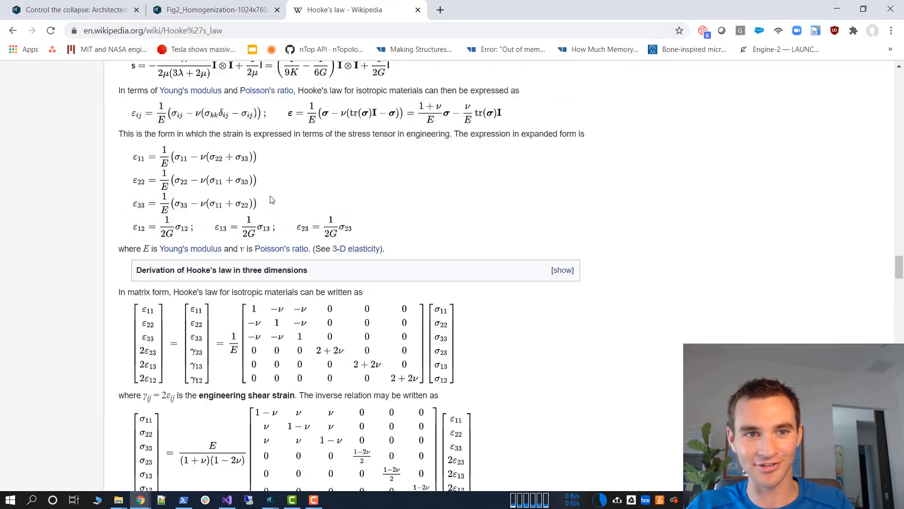
pyautogui.scroll(-4, 241, 210)
pyautogui.scroll(-4, 241, 211)
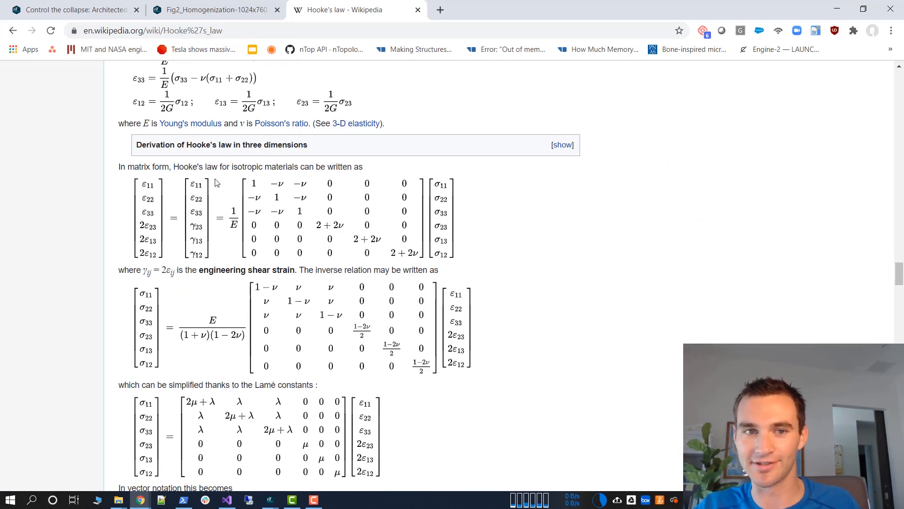
# Examine the Hooke's law article's introduction and stiffness tensor section, then leave the browser
pyautogui.scroll(1, 516, 232)
pyautogui.moveTo(891, 268); pyautogui.dragTo(885, 88)
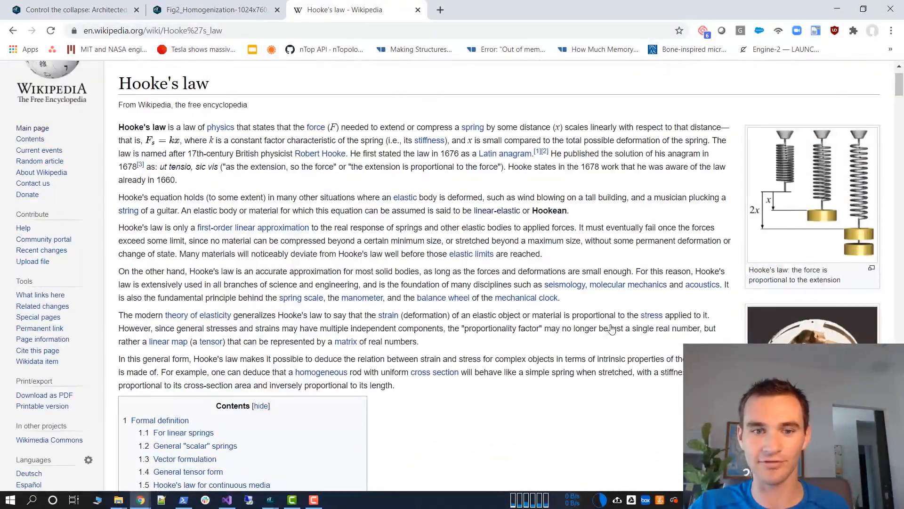
pyautogui.scroll(-3, 885, 88)
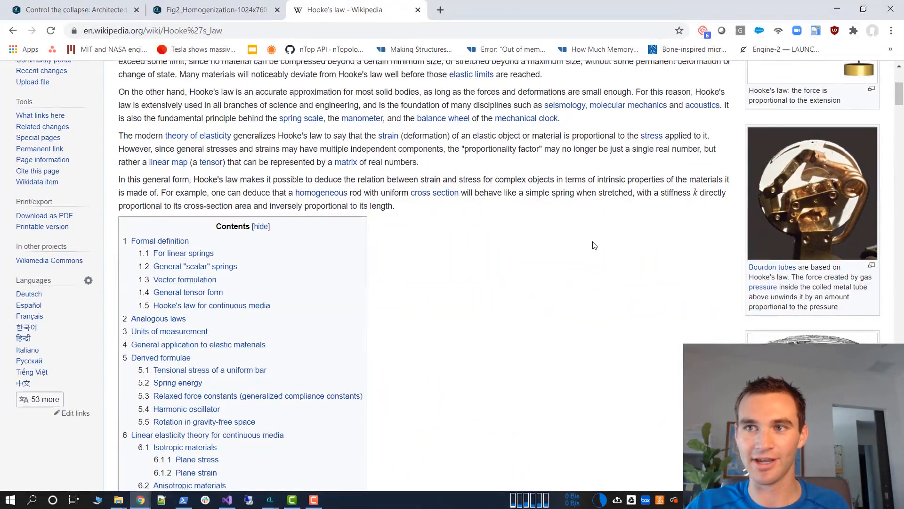
pyautogui.scroll(-20, 596, 222)
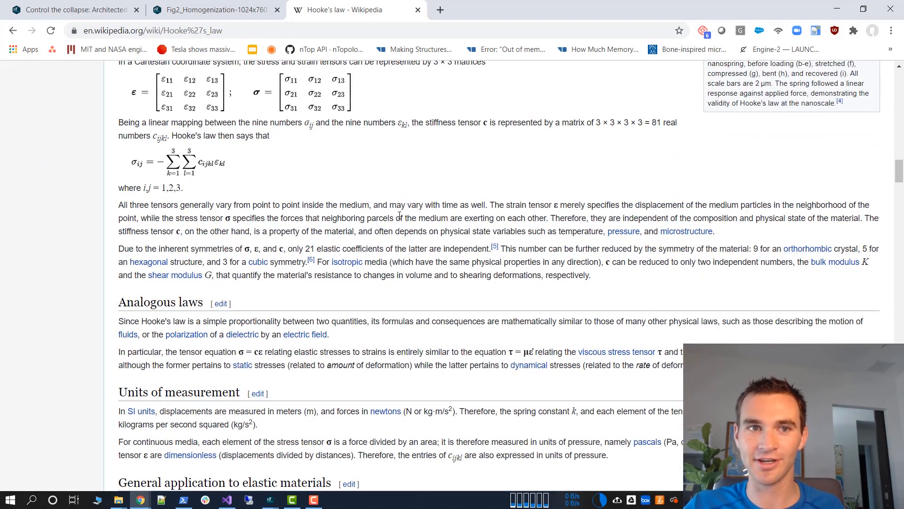
pyautogui.click(837, 9)
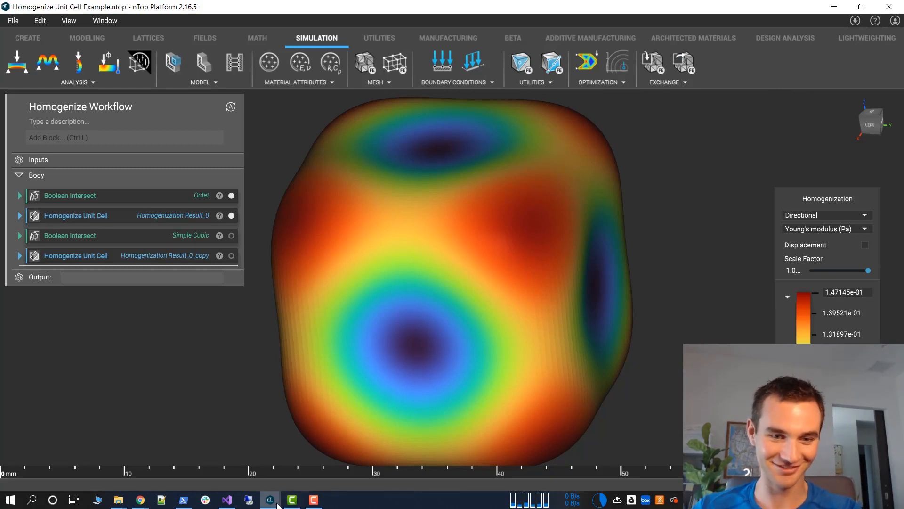
# Switch to the empty nTop Platform notebook and add a 10 mm Cube centered at 0, 0, 0
pyautogui.moveTo(277, 504)
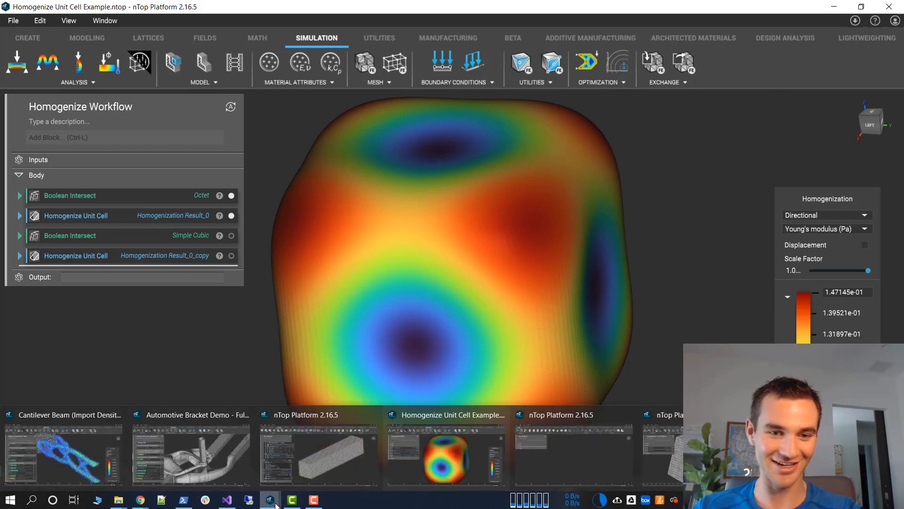
pyautogui.click(553, 459)
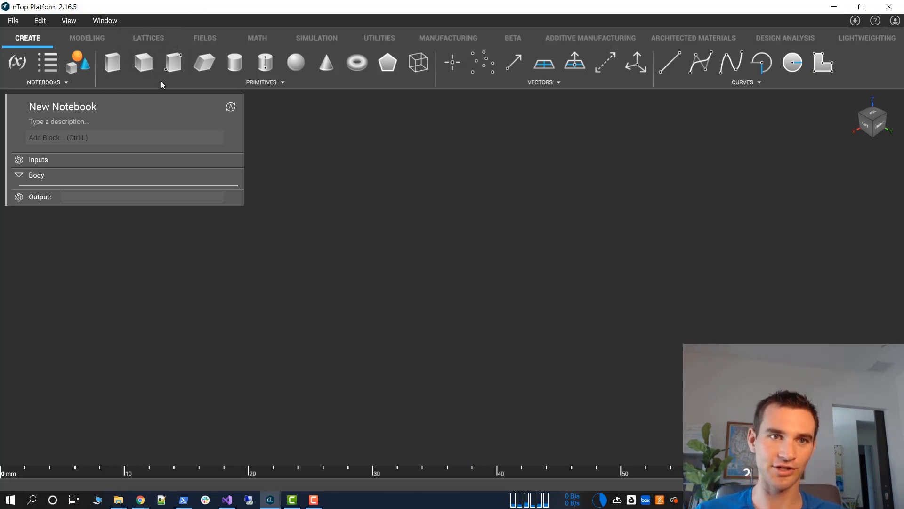
pyautogui.click(142, 63)
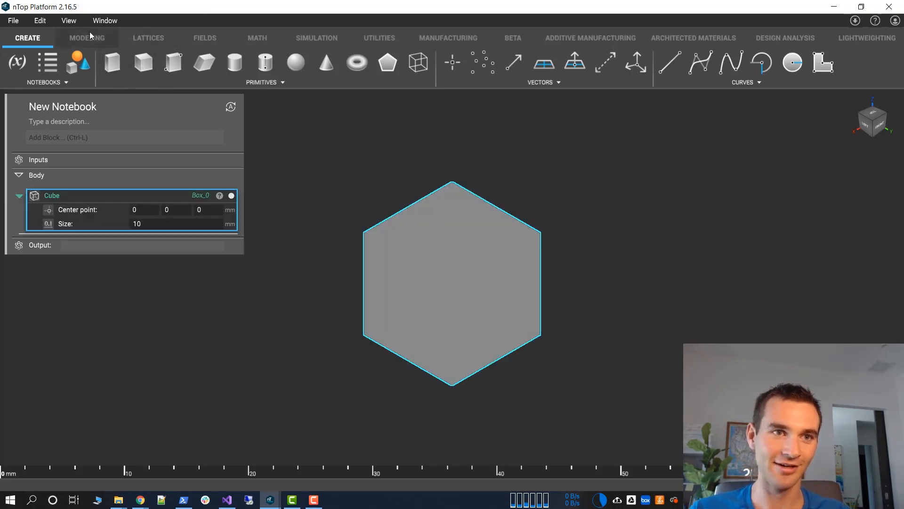
# Add a Walled TPMS block with the Gyroid fill type and use the Cube as its body
pyautogui.click(108, 38)
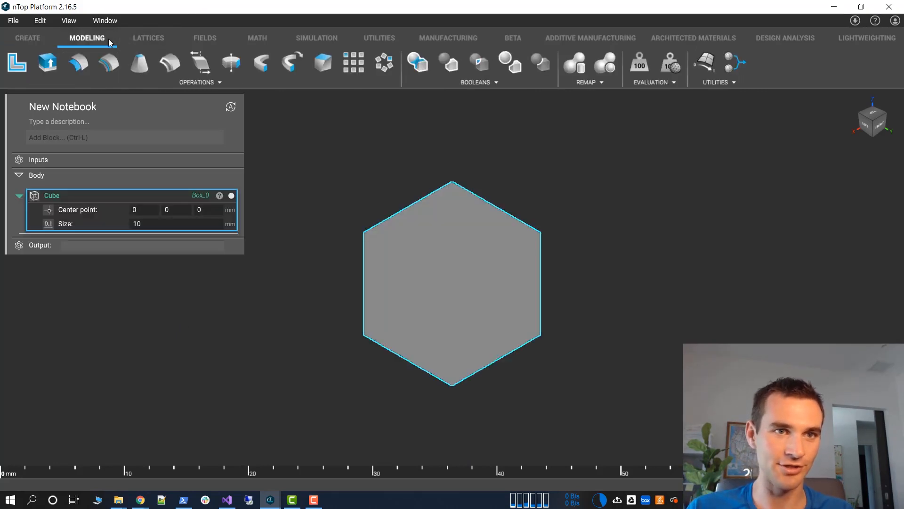
pyautogui.click(162, 41)
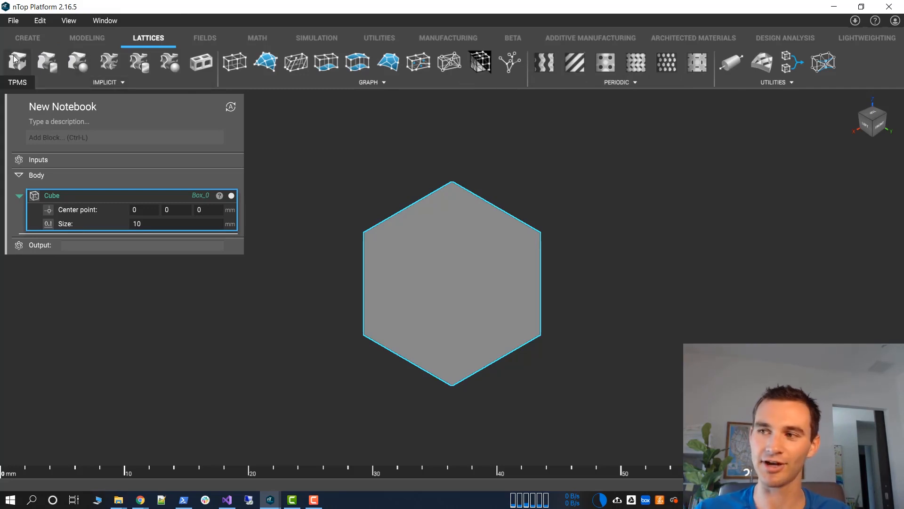
pyautogui.click(109, 62)
pyautogui.click(146, 316)
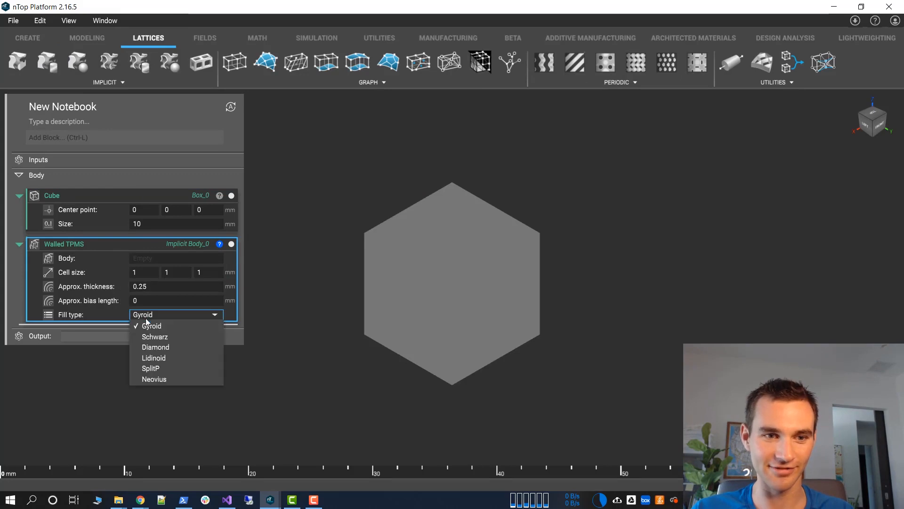
pyautogui.click(151, 329)
pyautogui.moveTo(52, 195); pyautogui.dragTo(155, 258)
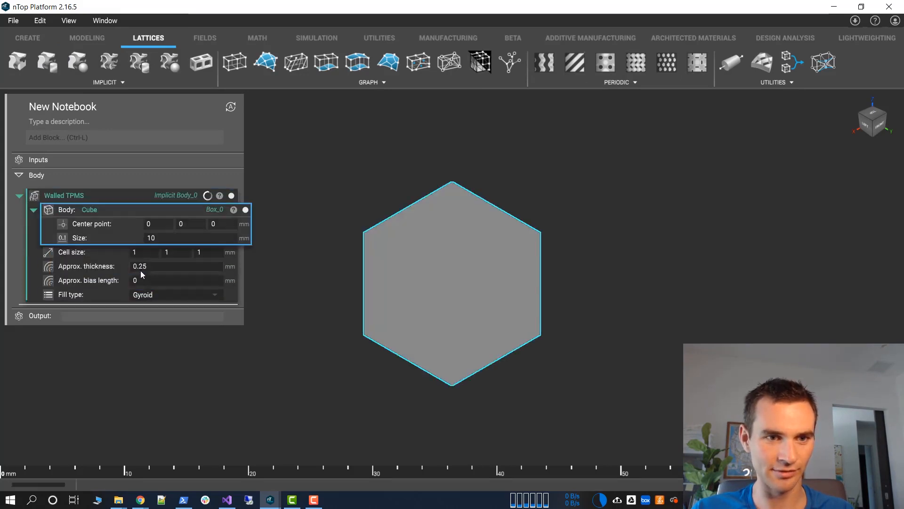
# Set the Walled TPMS cell size to 10, 10, 10 mm
pyautogui.click(142, 251)
pyautogui.write('01')
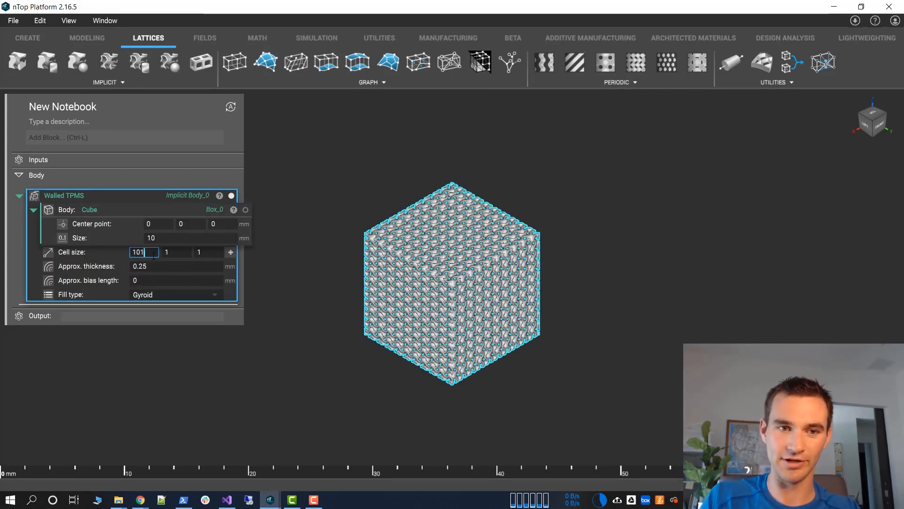
pyautogui.press('Tab')
pyautogui.write('10')
pyautogui.press('Tab')
pyautogui.write('10')
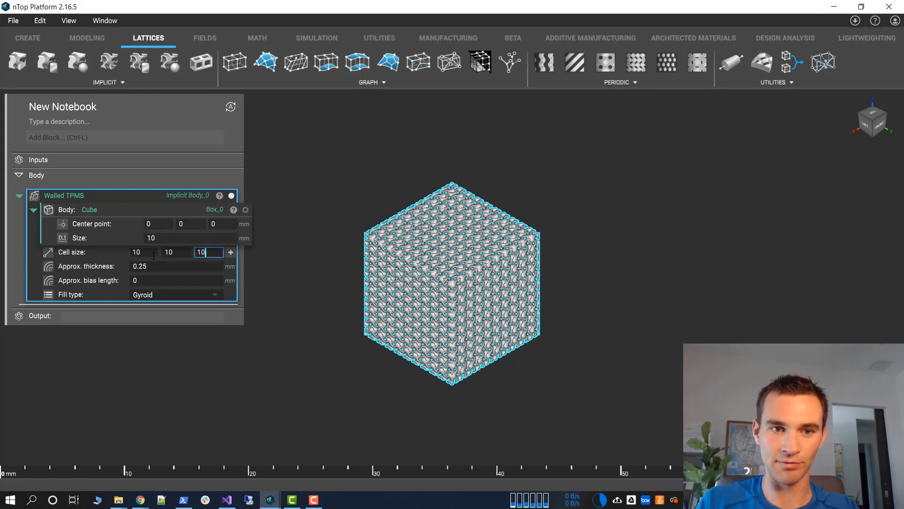
pyautogui.press('Tab')
# Try an approximate thickness of 0.5 mm for the gyroid walls
pyautogui.moveTo(329, 225); pyautogui.dragTo(390, 218, button='right')
pyautogui.scroll(3, 391, 218)
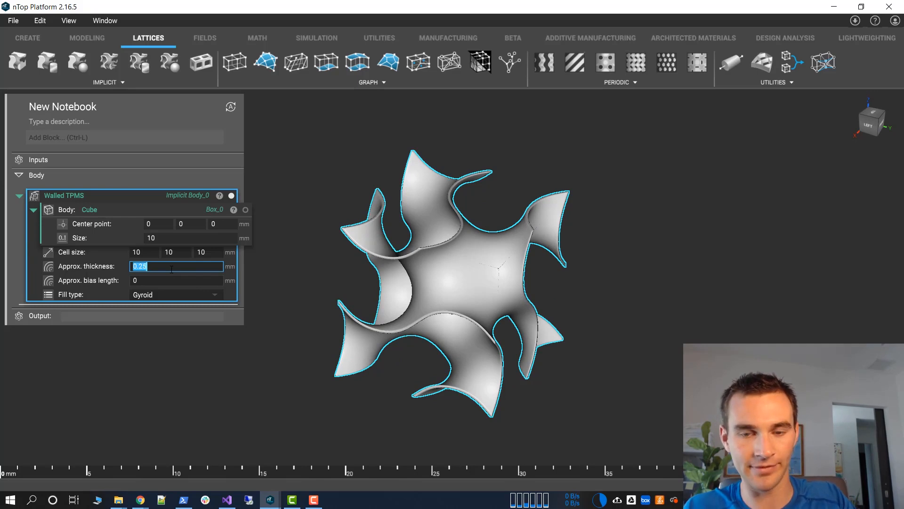
pyautogui.write('0.5')
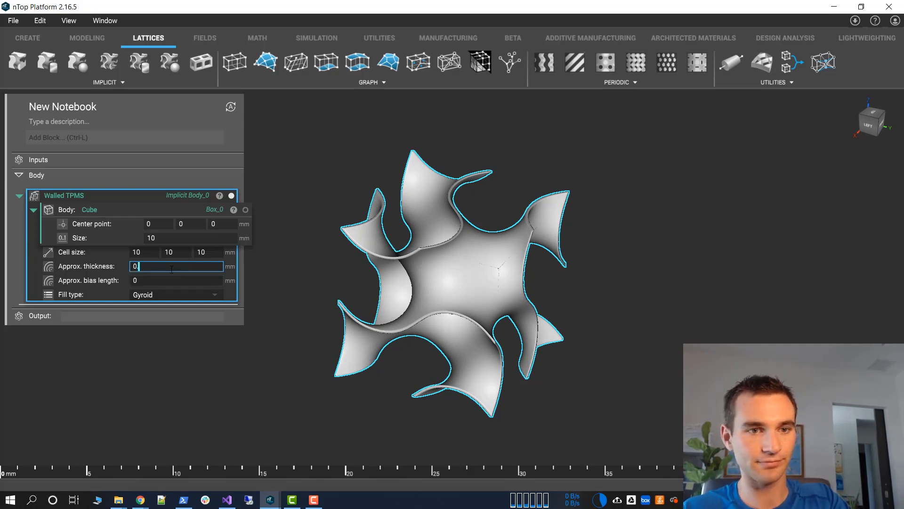
pyautogui.press('Tab')
pyautogui.click(169, 273)
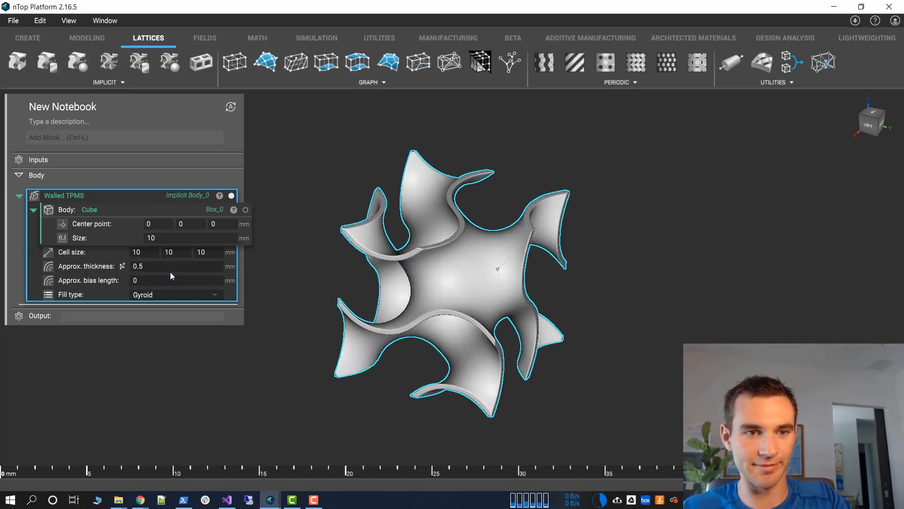
# Set the Walled TPMS approximate thickness to 2 mm and inspect the thickened gyroid cell
pyautogui.click(174, 266)
pyautogui.write('2')
pyautogui.press('Tab')
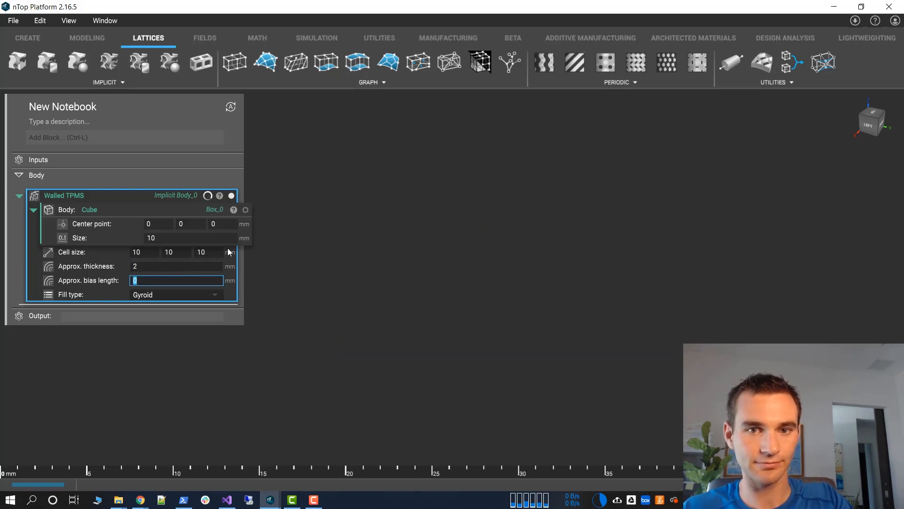
pyautogui.click(444, 257)
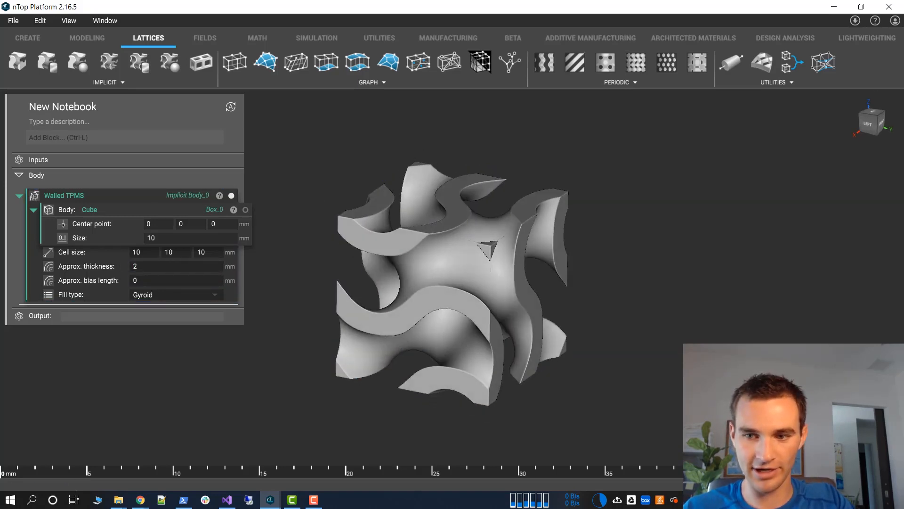
pyautogui.scroll(5, 485, 264)
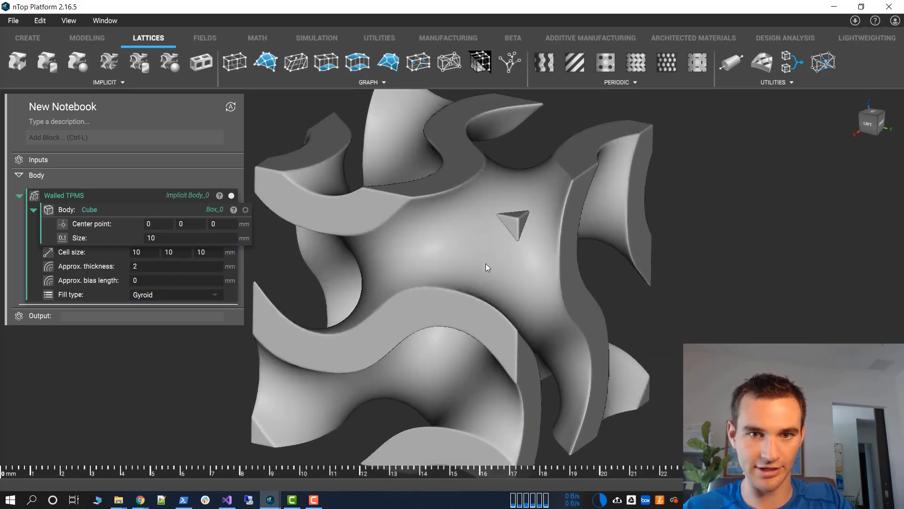
pyautogui.moveTo(485, 264); pyautogui.dragTo(513, 279, button='right')
pyautogui.scroll(-4, 513, 279)
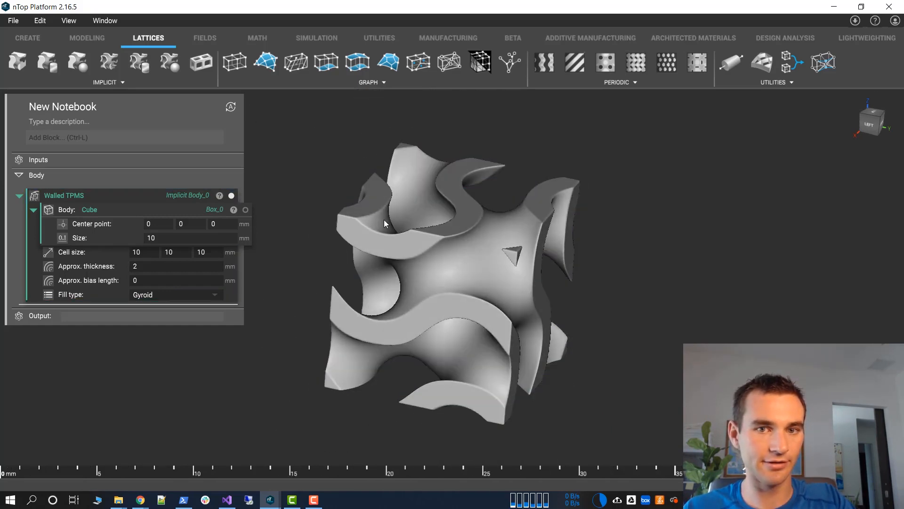
pyautogui.moveTo(383, 220); pyautogui.dragTo(521, 312, button='right')
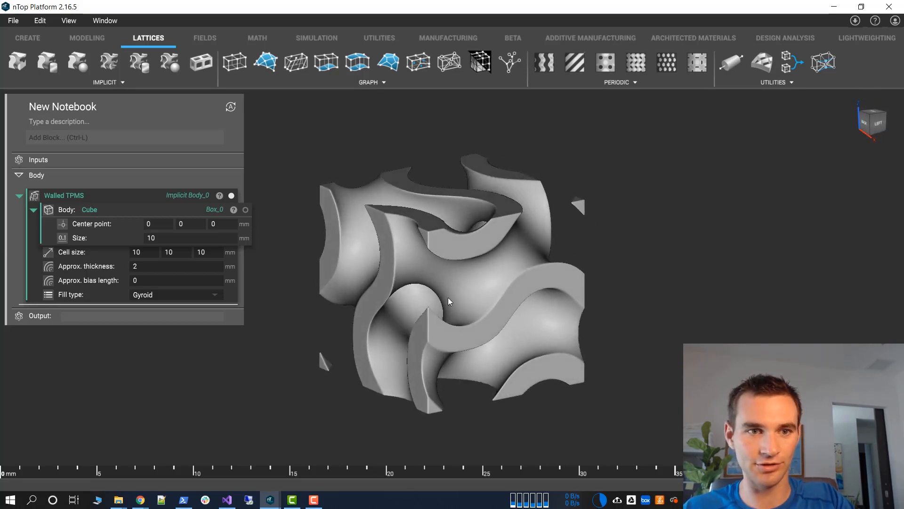
# Add a Mesh from Implicit Body block and use the Walled TPMS block as its body
pyautogui.click(84, 130)
pyautogui.write('mesh')
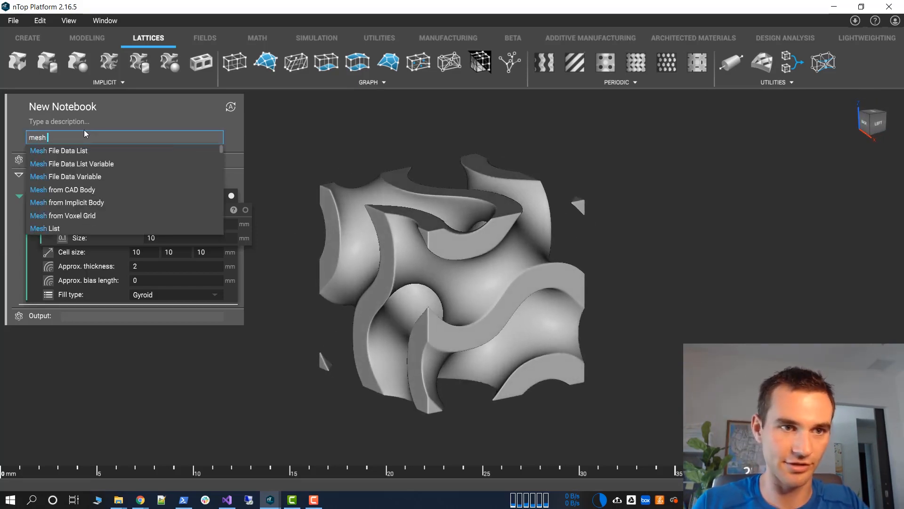
pyautogui.click(82, 202)
pyautogui.moveTo(96, 195); pyautogui.dragTo(165, 329)
# Try feature sizes of 1 mm and 0.5 mm for the gyroid's Mesh from Implicit Body block
pyautogui.click(160, 325)
pyautogui.write('1')
pyautogui.press('Tab')
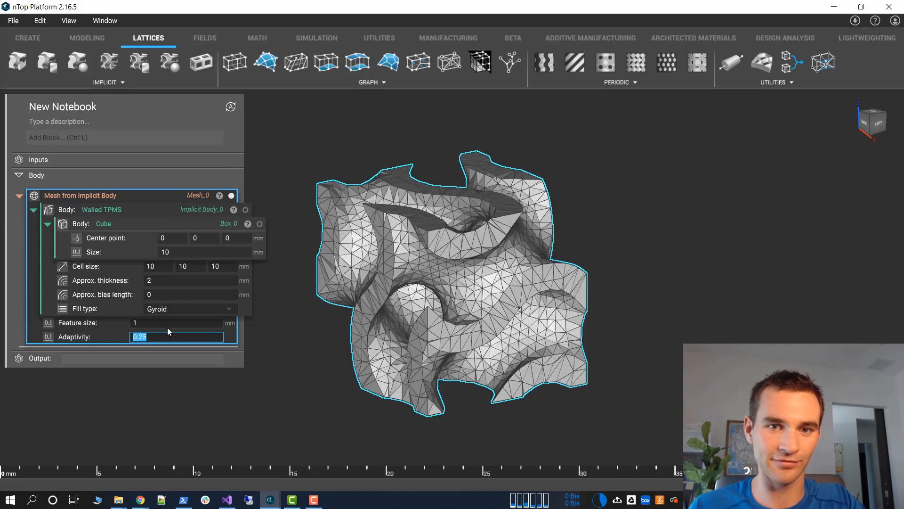
pyautogui.click(162, 324)
pyautogui.write('0.5')
pyautogui.press('Tab')
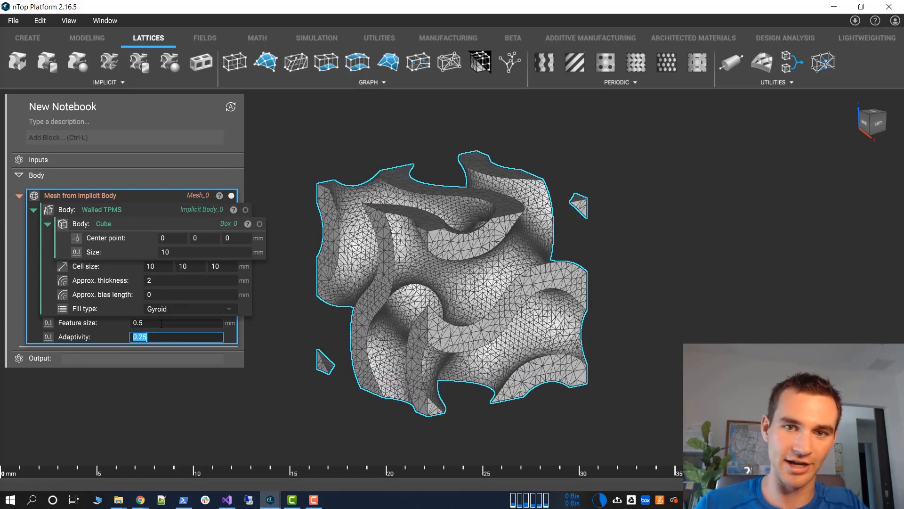
# Set the Mesh from Implicit Body feature size to 0.25 mm and inspect the refined gyroid mesh
pyautogui.click(166, 324)
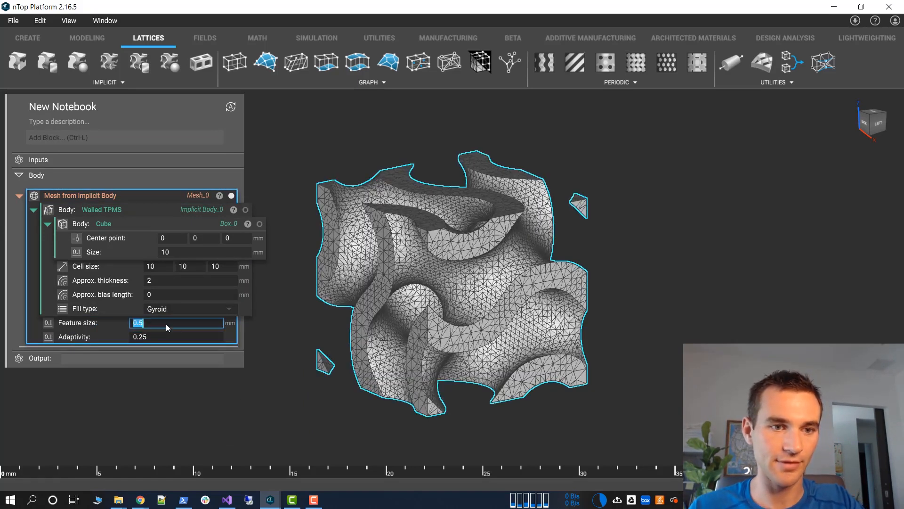
pyautogui.press('BackSpace')
pyautogui.write('25')
pyautogui.press('Tab')
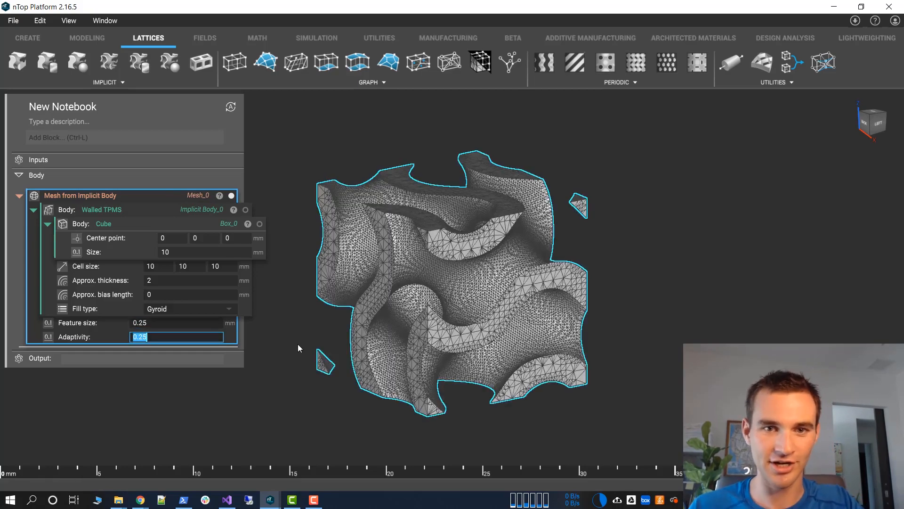
pyautogui.moveTo(299, 327); pyautogui.dragTo(316, 345, button='right')
pyautogui.click(163, 197)
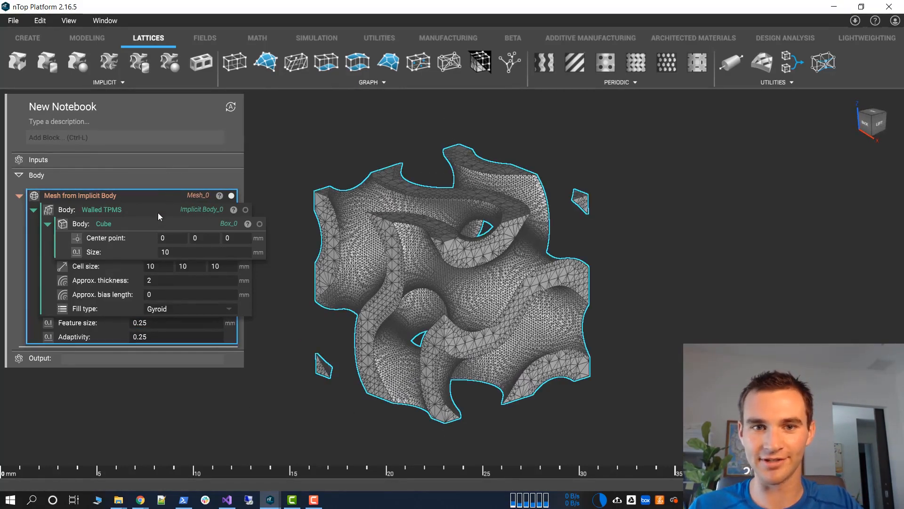
pyautogui.moveTo(393, 333); pyautogui.dragTo(396, 311, button='middle')
pyautogui.click(313, 317)
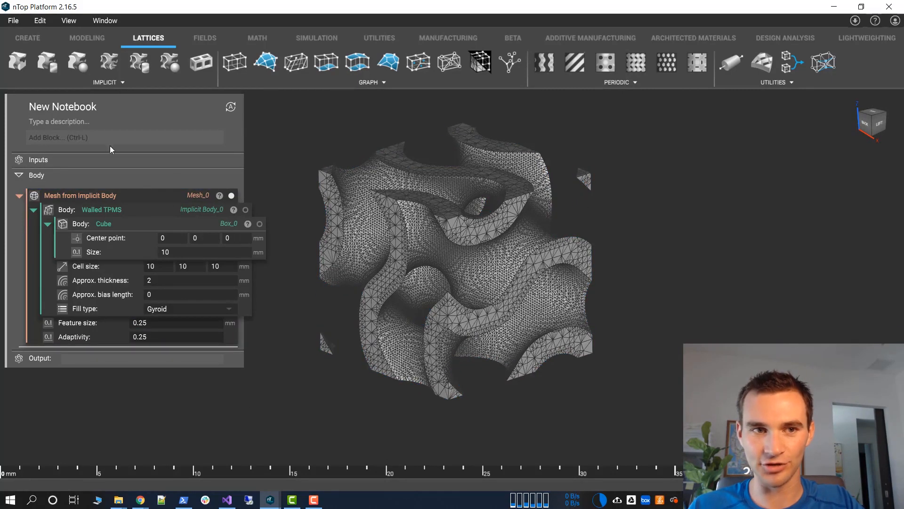
# Try a voxel meshing route by adding a Voxel Grid from Implicit Body block nested in a Mesh from Voxel Grid block
pyautogui.click(97, 135)
pyautogui.write('voxel grid')
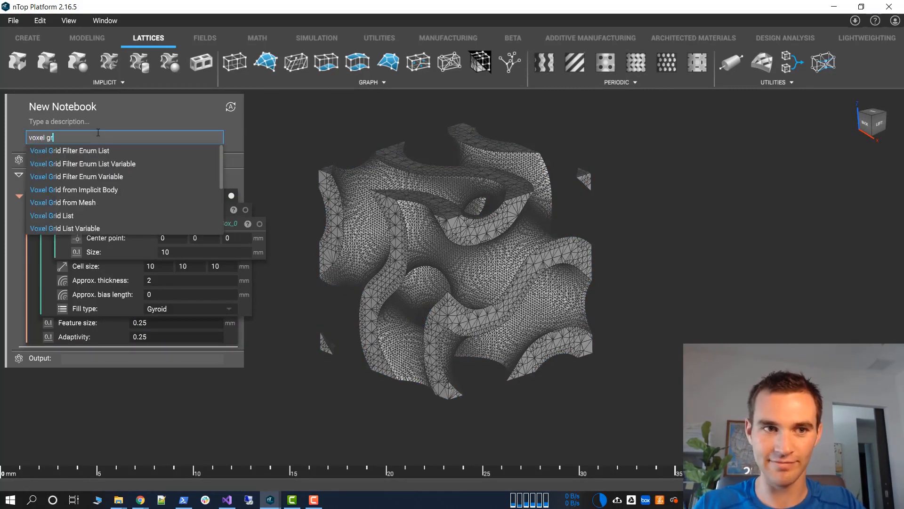
pyautogui.click(79, 191)
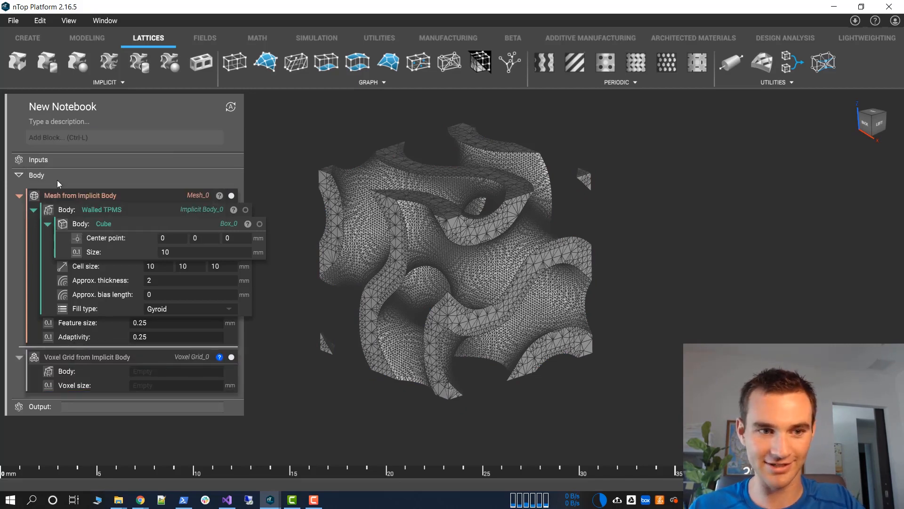
pyautogui.click(95, 138)
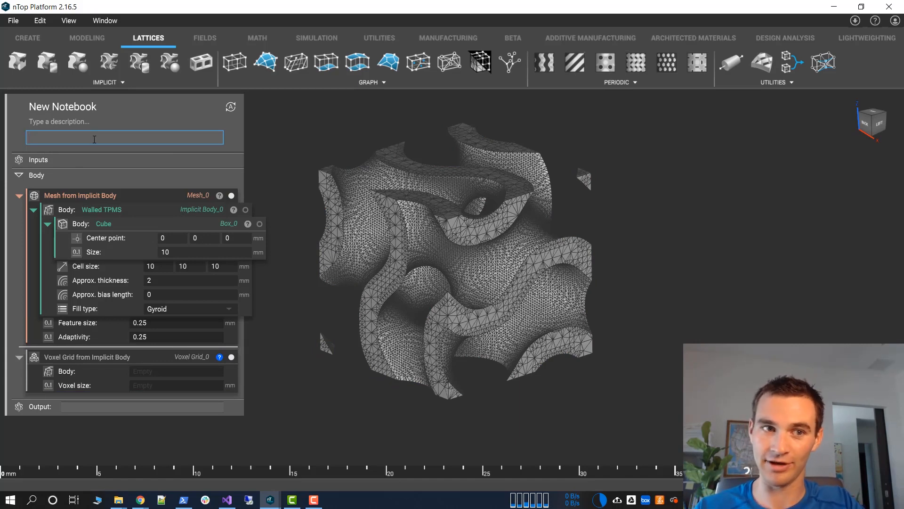
pyautogui.write('mesh')
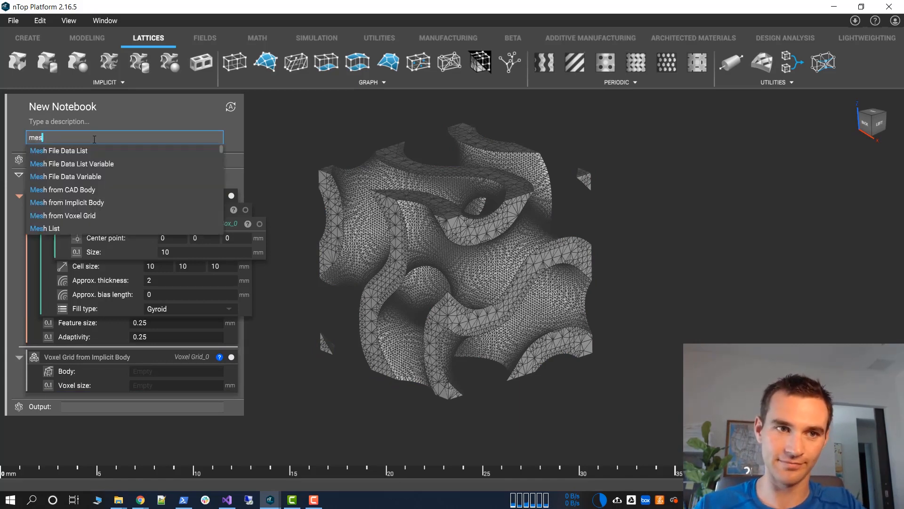
pyautogui.click(62, 215)
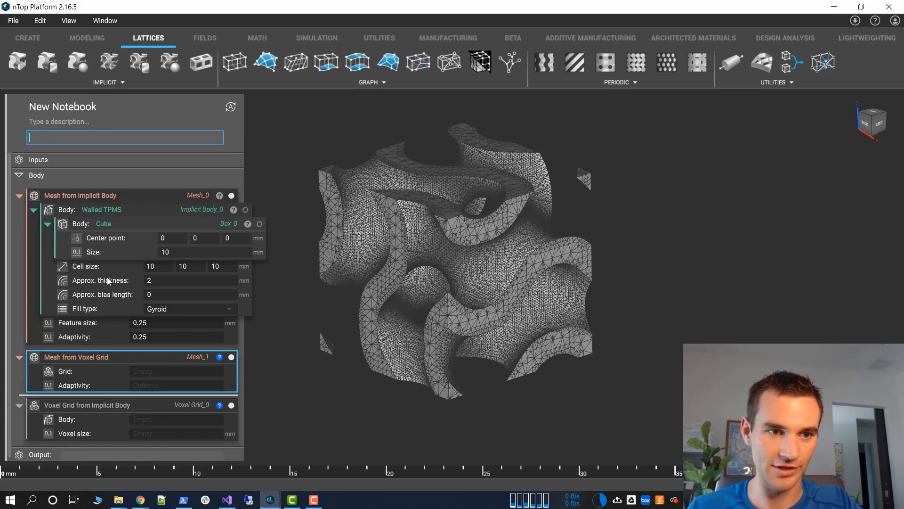
pyautogui.moveTo(101, 404); pyautogui.dragTo(119, 371)
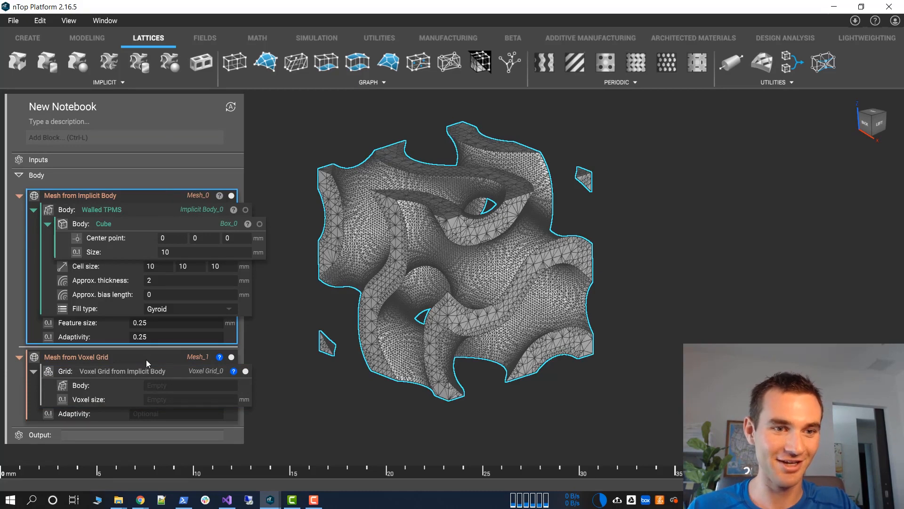
# Delete the Mesh from Voxel Grid block together with its nested voxel grid
pyautogui.moveTo(146, 357); pyautogui.dragTo(151, 356)
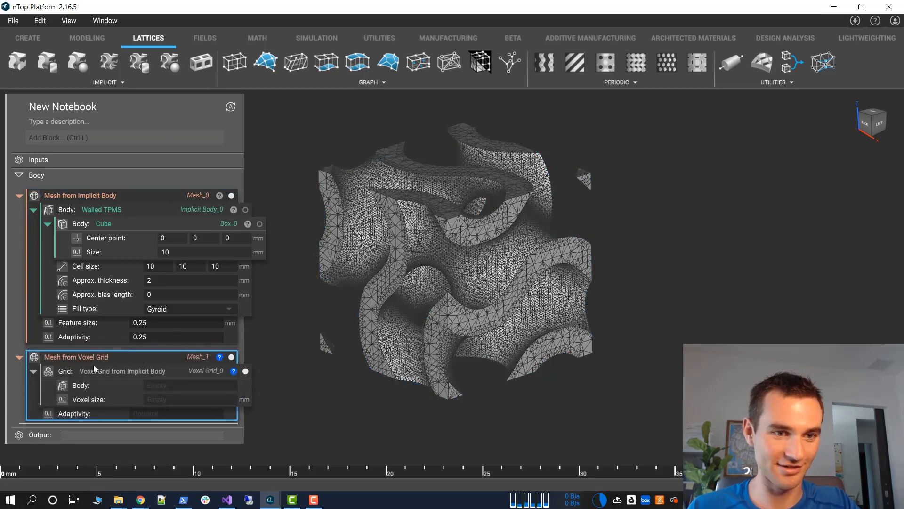
pyautogui.press('Delete')
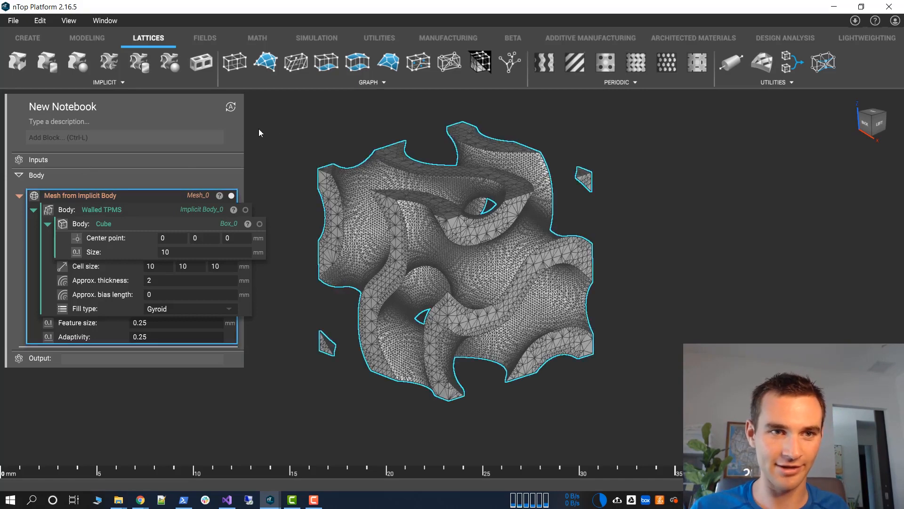
# Rename the notebook as Homogenization Tutorial
pyautogui.doubleClick(56, 108)
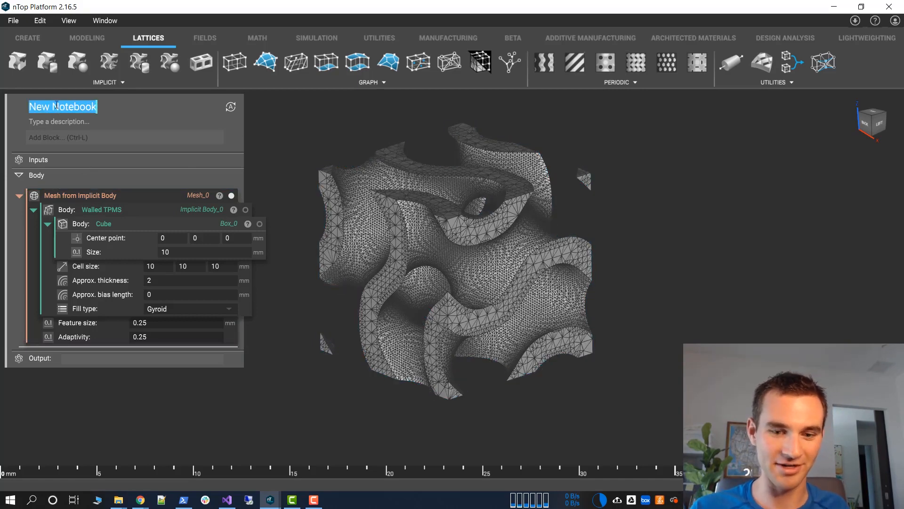
pyautogui.write('Homg')
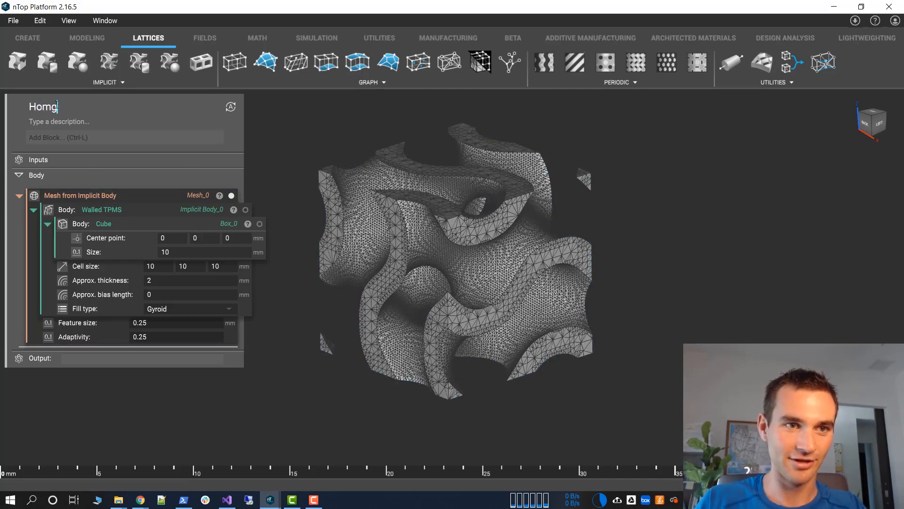
pyautogui.press('BackSpace')
pyautogui.write('og')
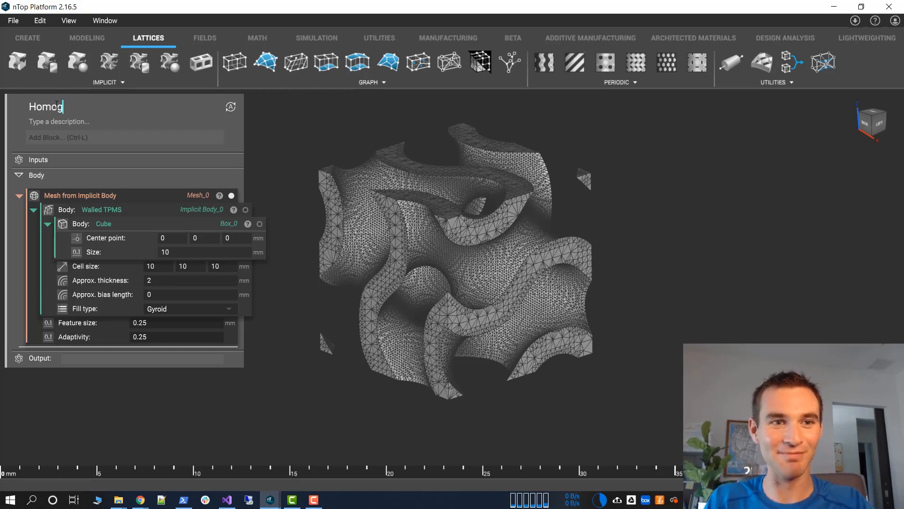
pyautogui.write('enization')
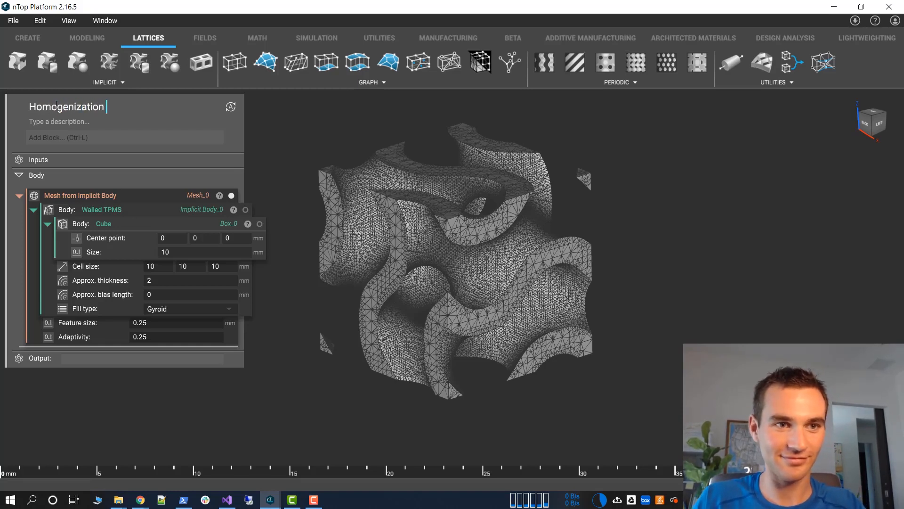
pyautogui.write(' Tutorial')
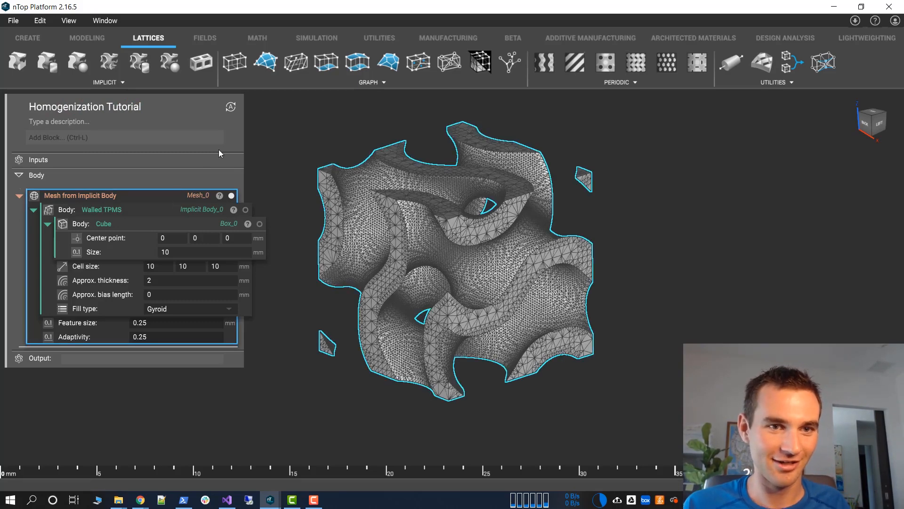
# Add a Remesh Surface block to the notebook
pyautogui.click(131, 135)
pyautogui.write('remesh')
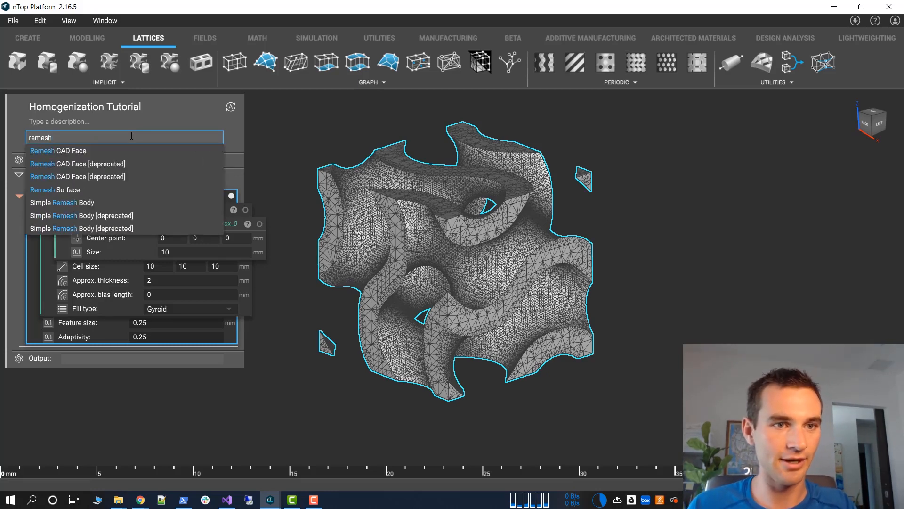
pyautogui.click(100, 190)
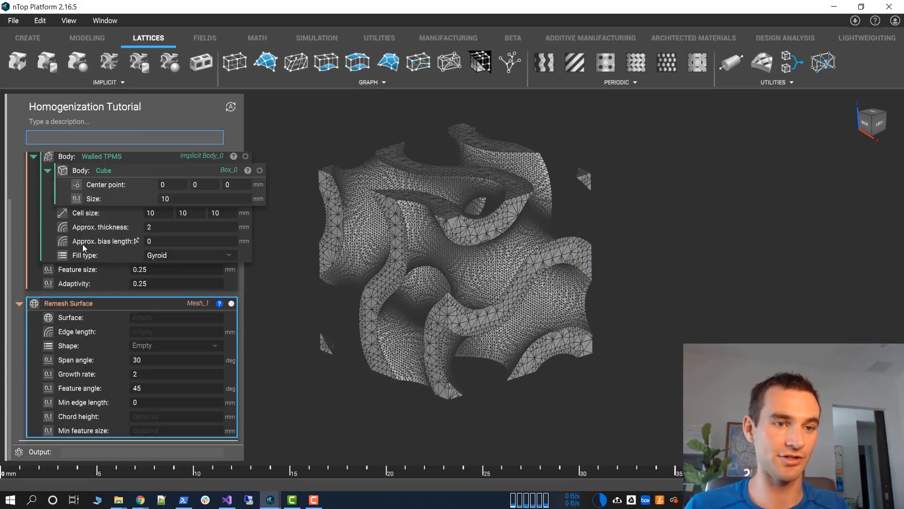
# Turn the Walled TPMS block into a variable named Unit Cell
pyautogui.scroll(1, 83, 243)
pyautogui.click(92, 210)
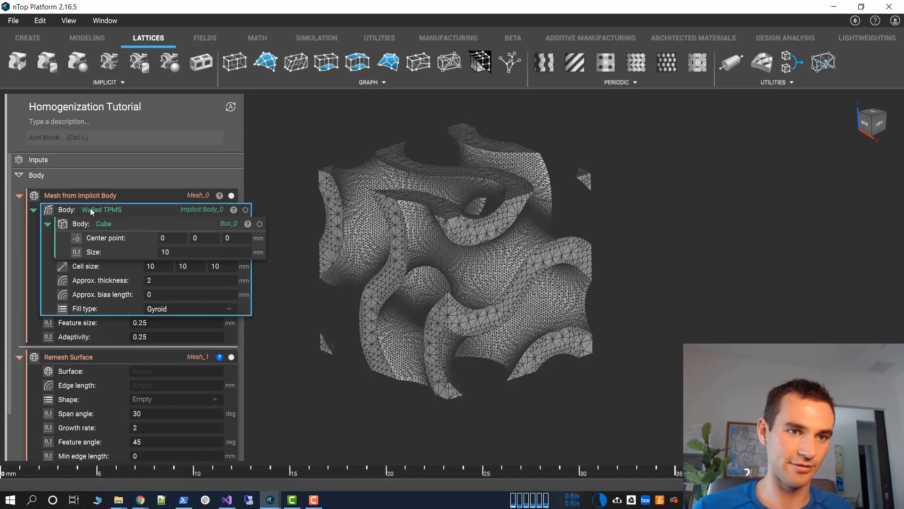
pyautogui.rightClick(93, 211)
pyautogui.click(118, 237)
pyautogui.doubleClick(60, 197)
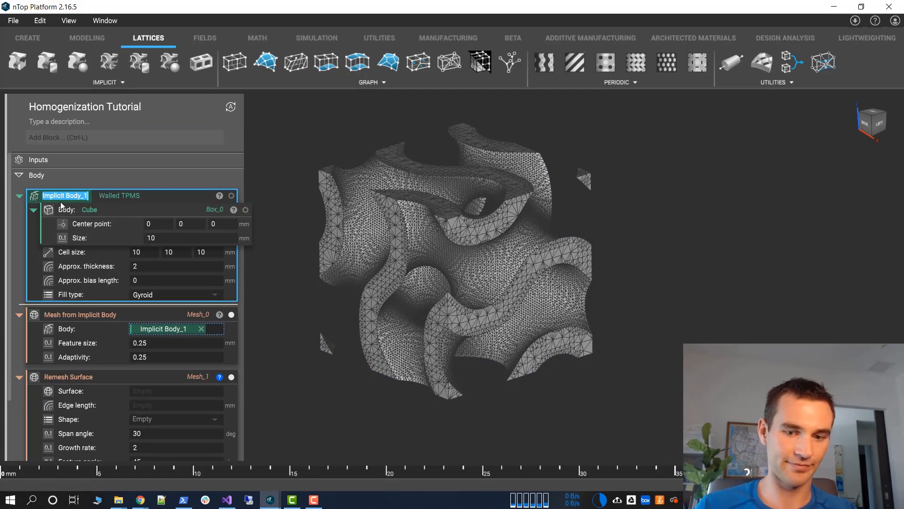
pyautogui.write('Unit Cell')
pyautogui.press('Return')
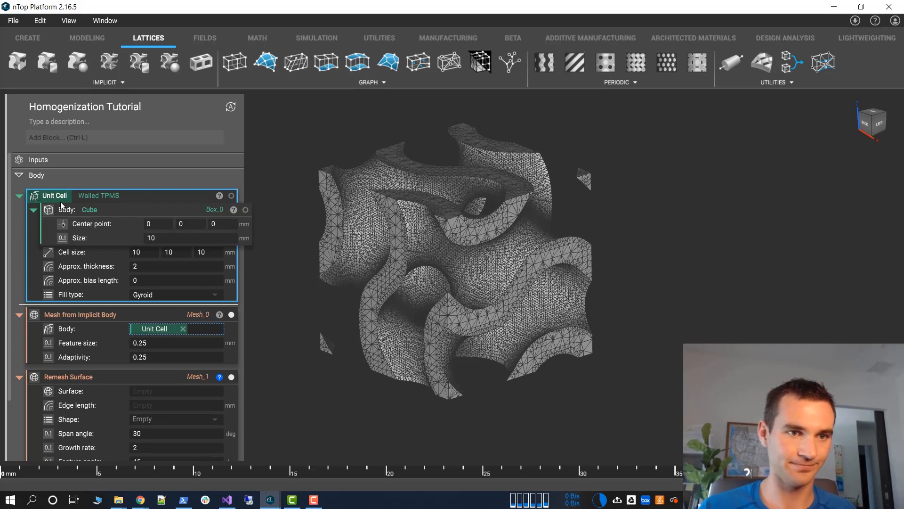
# Use the Mesh from Implicit Body as the Remesh Surface input, with an edge length of 1 mm and the Triangle shape
pyautogui.click(20, 315)
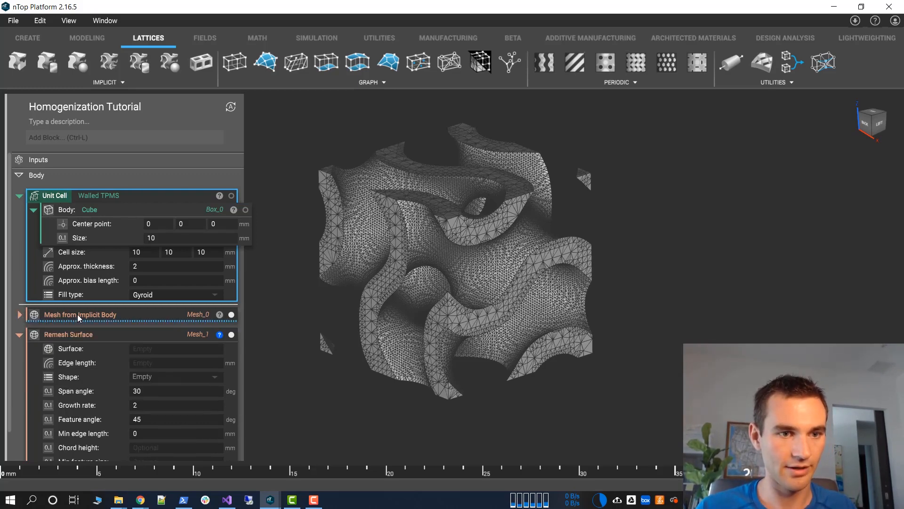
pyautogui.moveTo(77, 315); pyautogui.dragTo(149, 352)
pyautogui.click(152, 347)
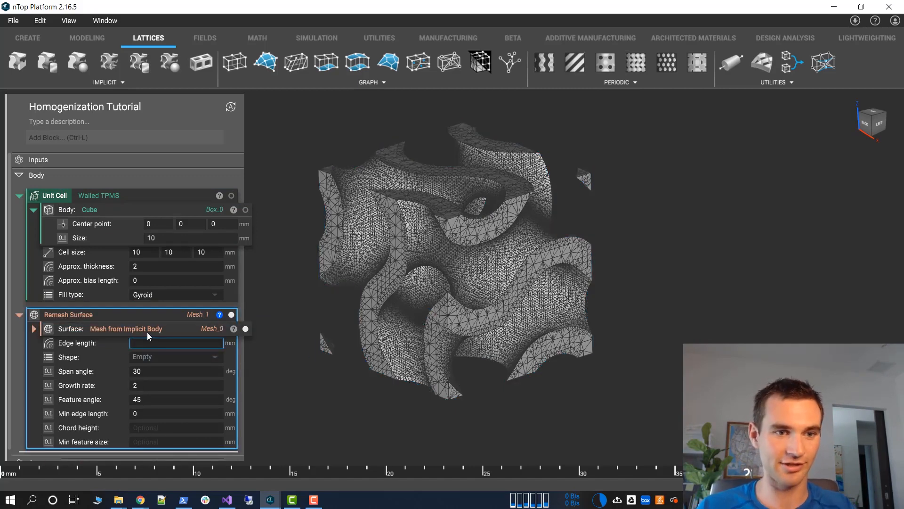
pyautogui.write('1')
pyautogui.press('Tab')
pyautogui.press('Tab')
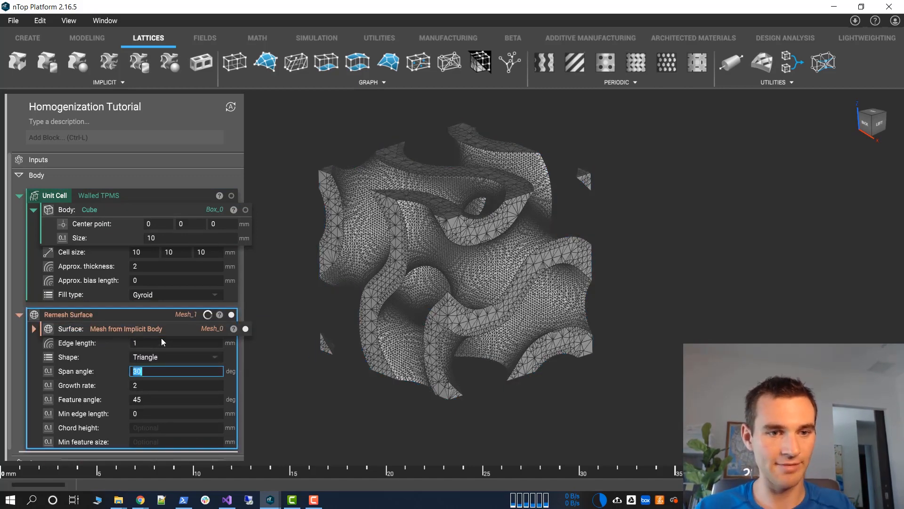
pyautogui.click(262, 360)
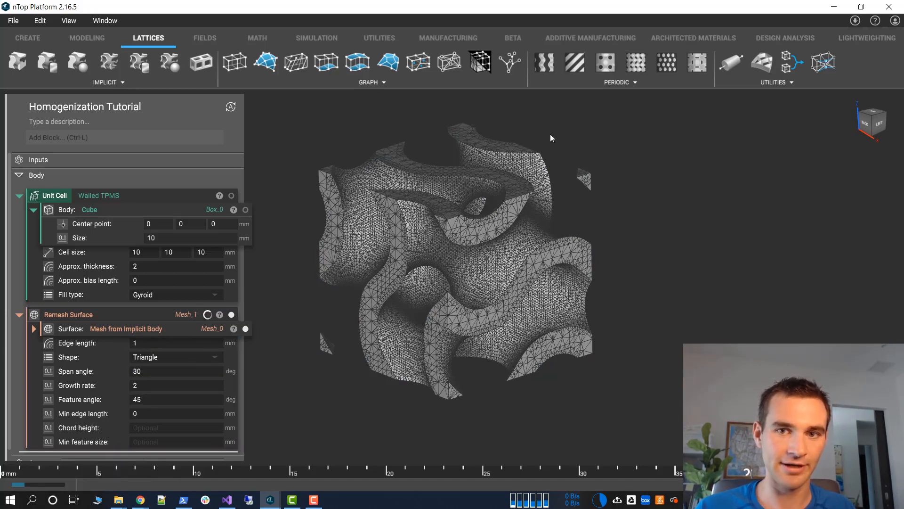
# Add a Split Mesh block and move the Mesh from Implicit Body out of Remesh Surface into its mesh input
pyautogui.moveTo(569, 193); pyautogui.dragTo(487, 152, button='right')
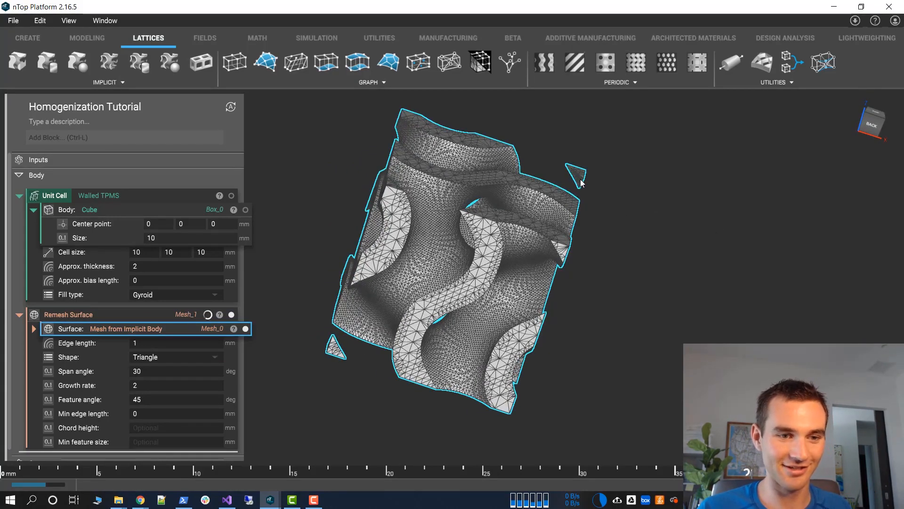
pyautogui.moveTo(577, 178); pyautogui.dragTo(367, 215, button='right')
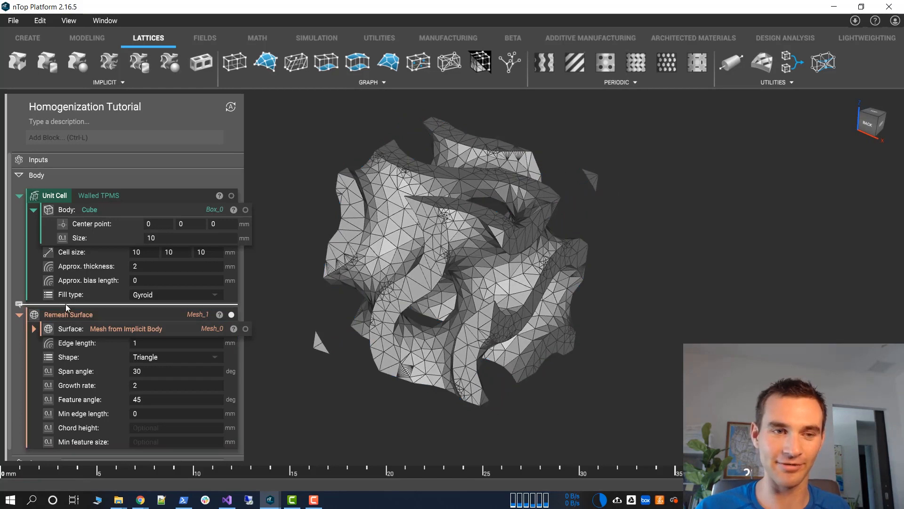
pyautogui.click(82, 140)
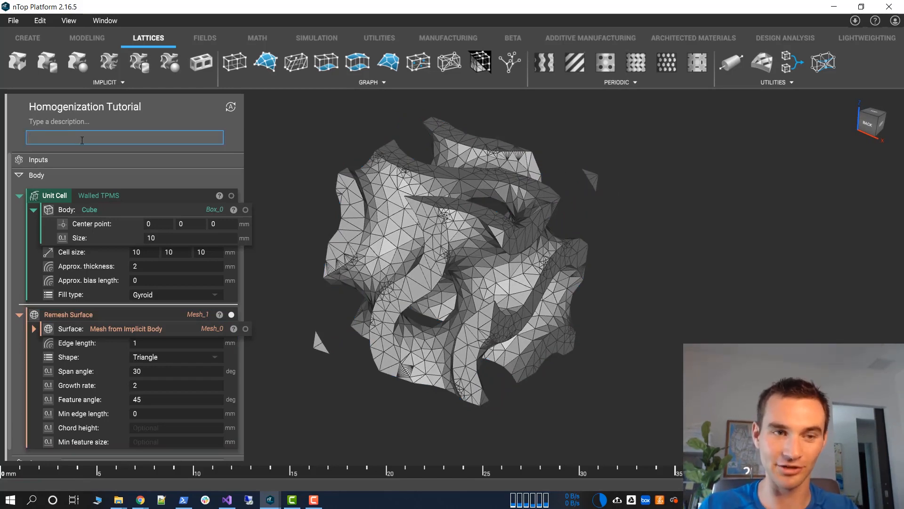
pyautogui.write('f')
pyautogui.press('BackSpace')
pyautogui.write('split')
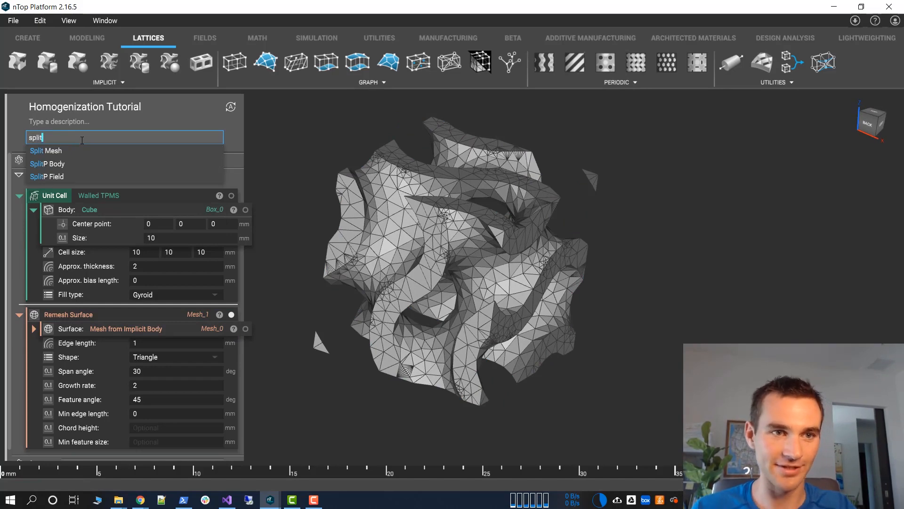
pyautogui.click(63, 150)
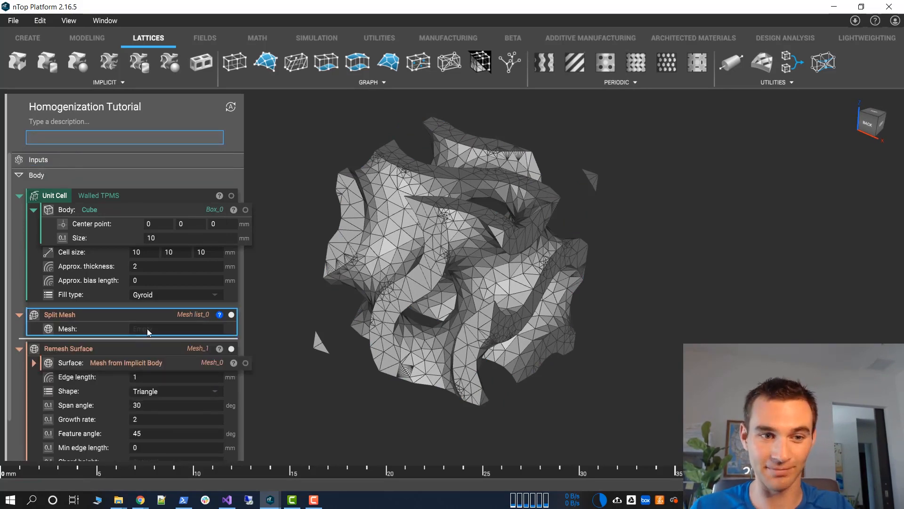
pyautogui.moveTo(165, 363); pyautogui.dragTo(171, 327)
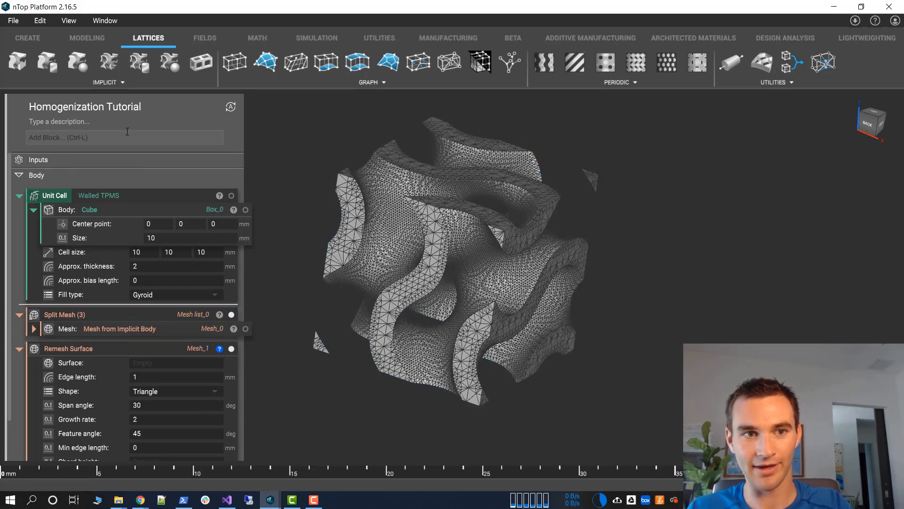
# Add a Filter Mesh List block to the notebook and use the Split Mesh block as its mesh list input
pyautogui.click(127, 134)
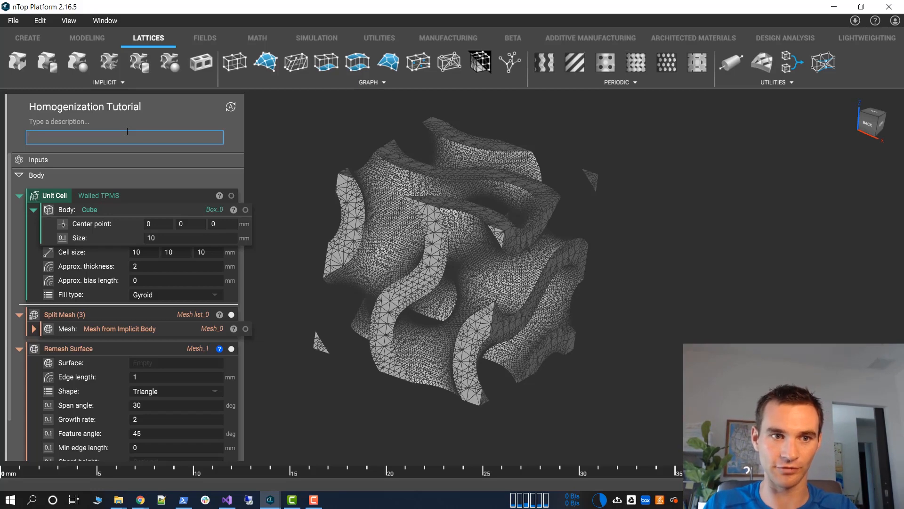
pyautogui.write('filter mes')
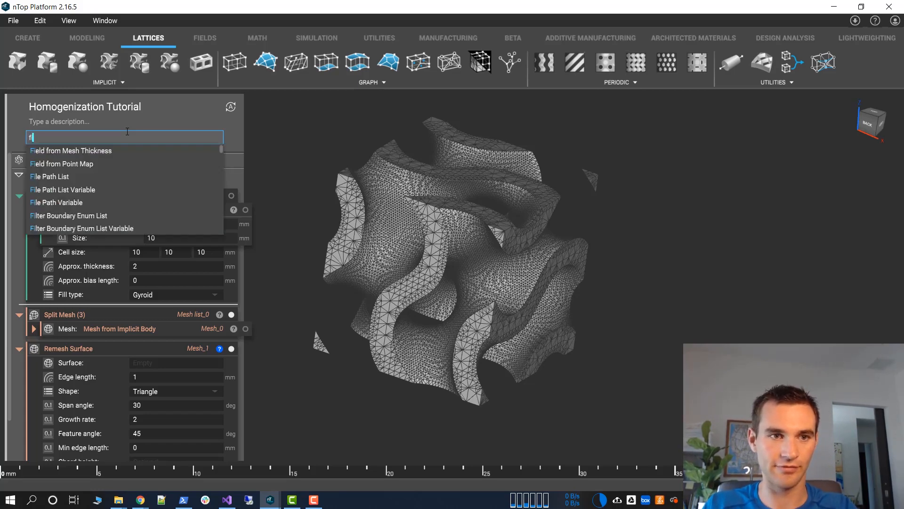
pyautogui.write('h')
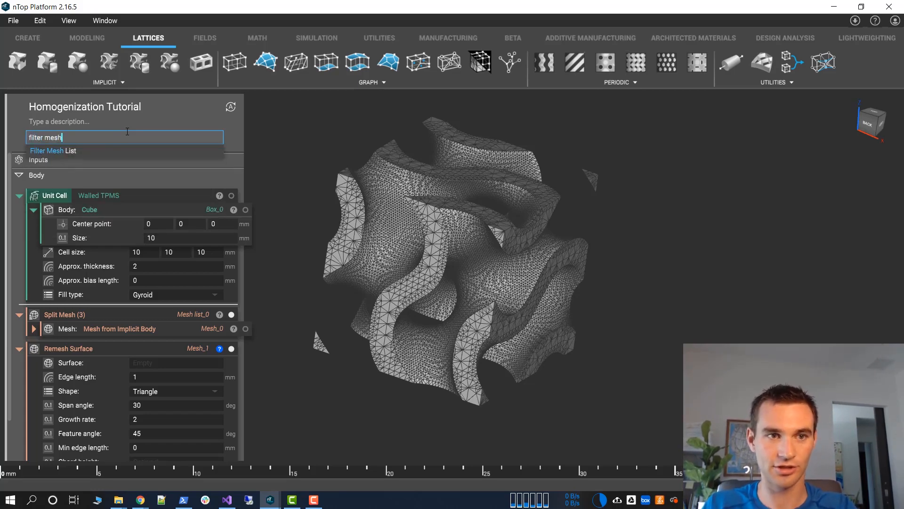
pyautogui.press('Return')
pyautogui.click(111, 336)
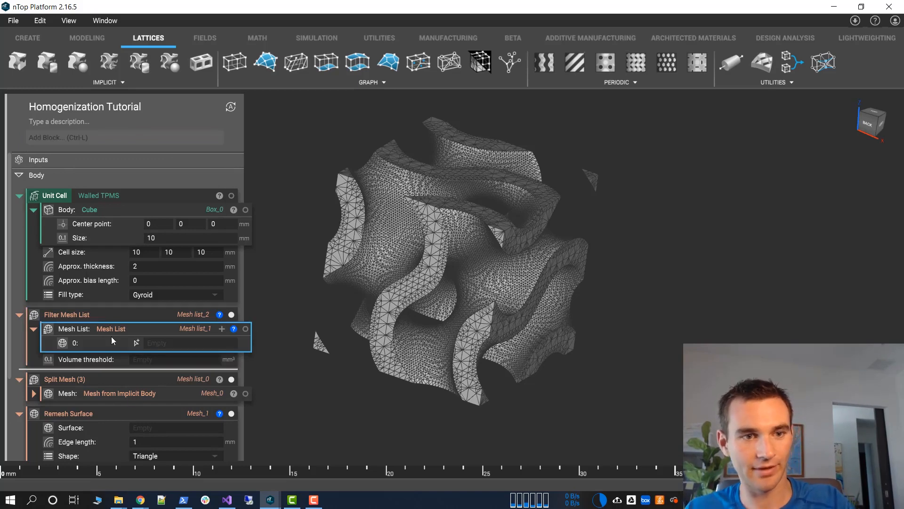
pyautogui.moveTo(98, 379); pyautogui.dragTo(126, 342)
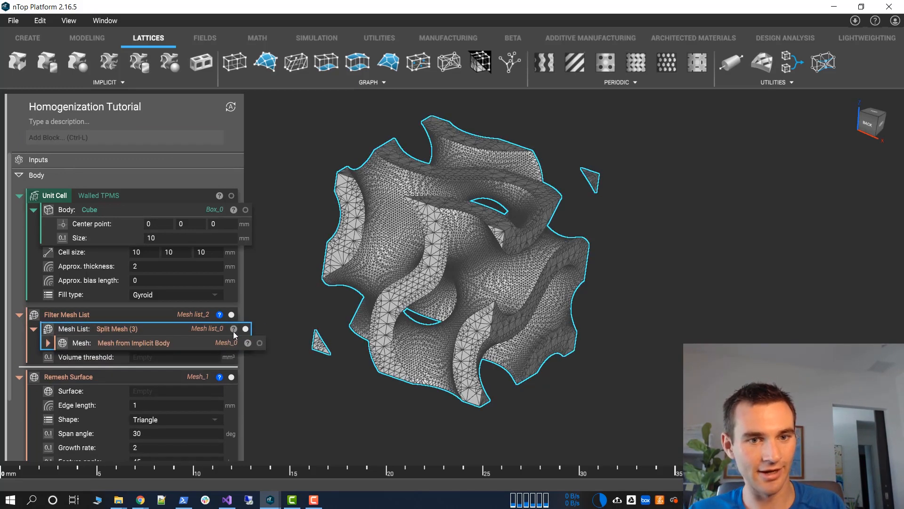
# Examine the Split Mesh list's properties, checking the individual meshes and the face count of each
pyautogui.moveTo(234, 333)
pyautogui.click(354, 280)
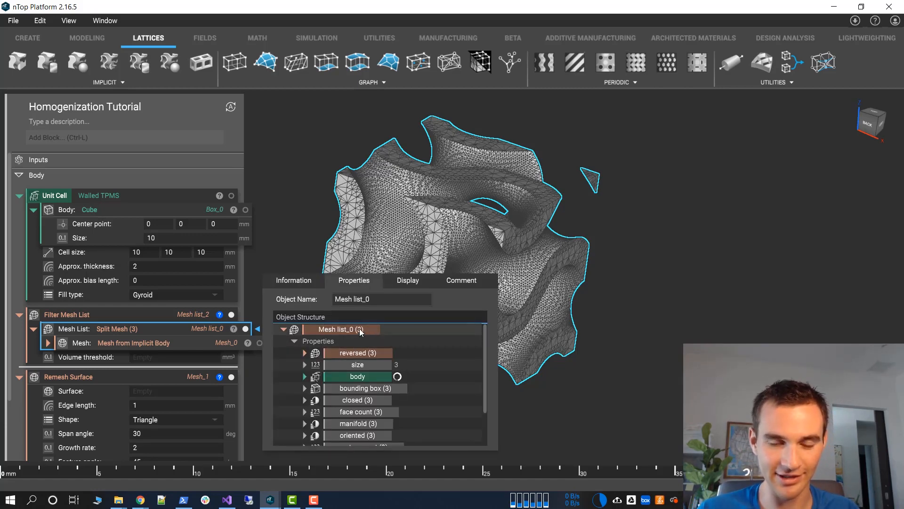
pyautogui.scroll(-3, 344, 339)
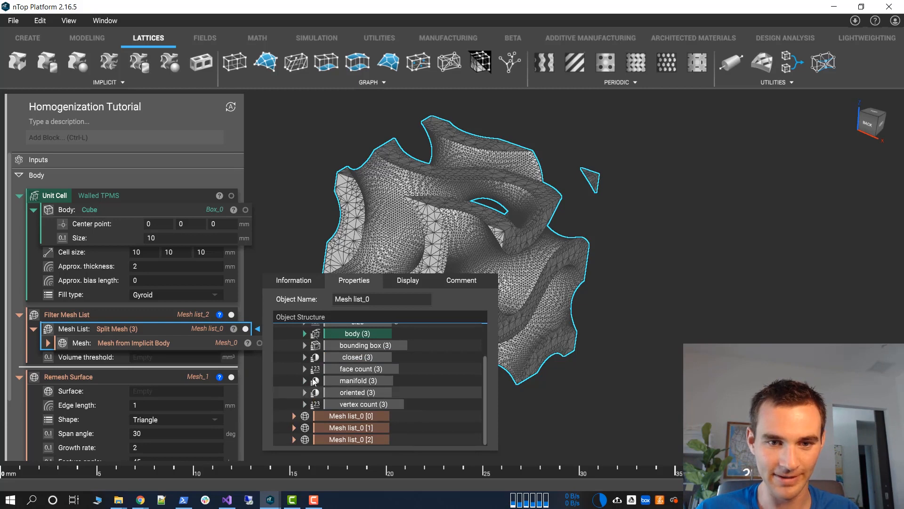
pyautogui.click(294, 417)
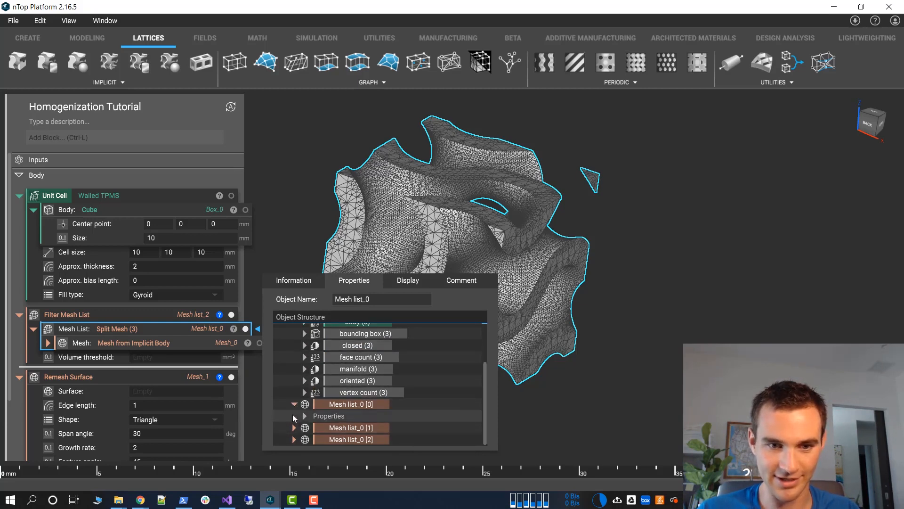
pyautogui.click(306, 415)
pyautogui.click(295, 404)
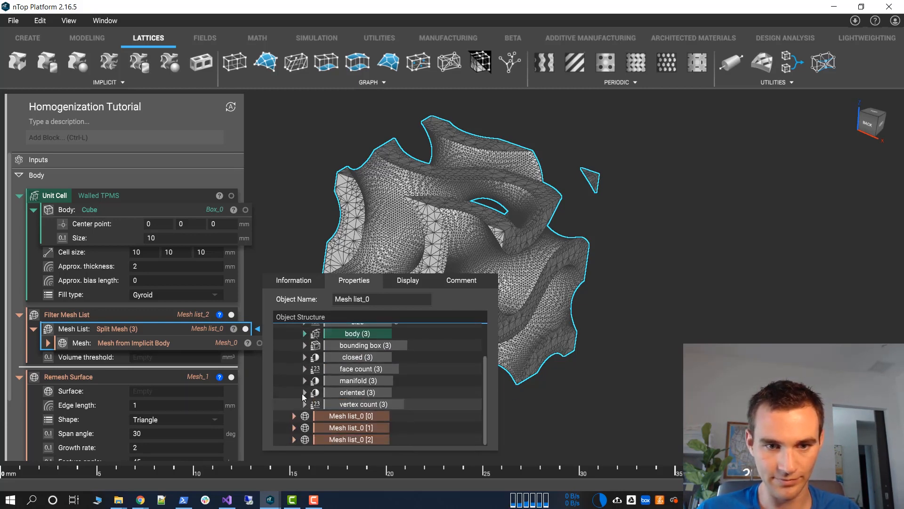
pyautogui.click(306, 370)
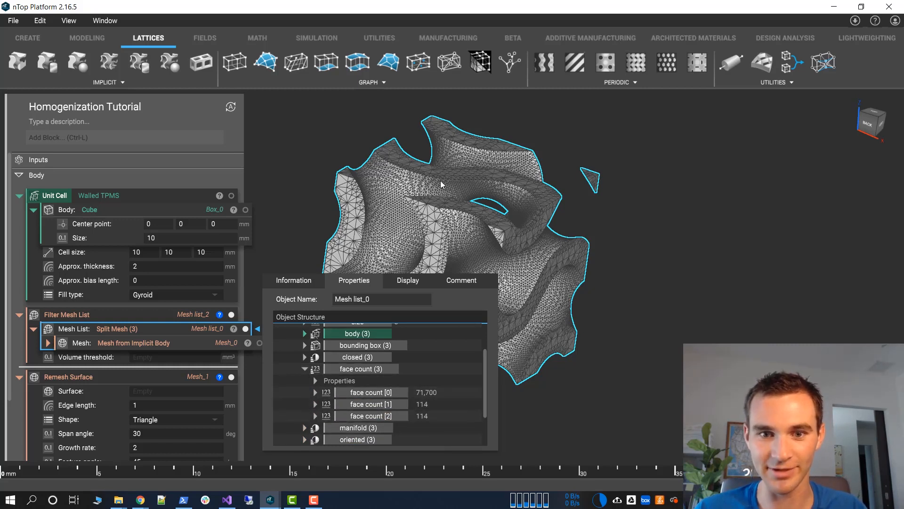
pyautogui.click(600, 183)
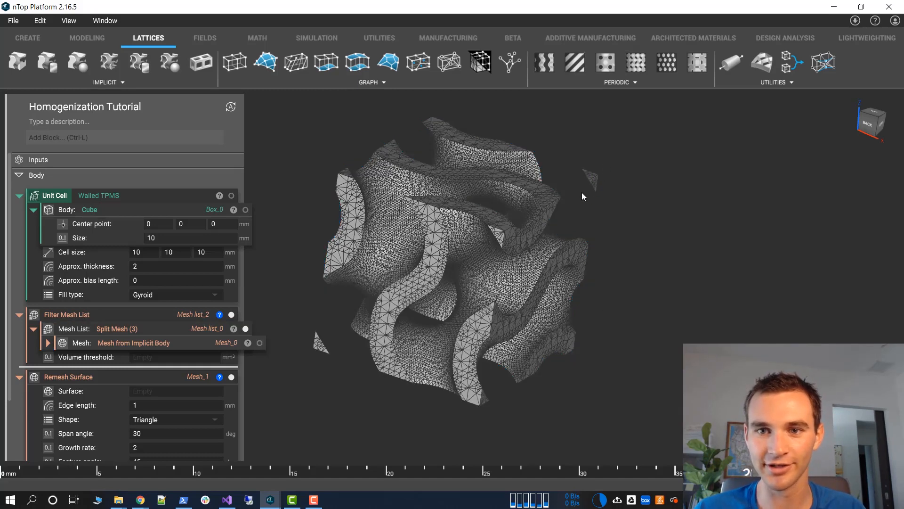
# Set the Filter Mesh List volume threshold to 1 mm³
pyautogui.click(169, 356)
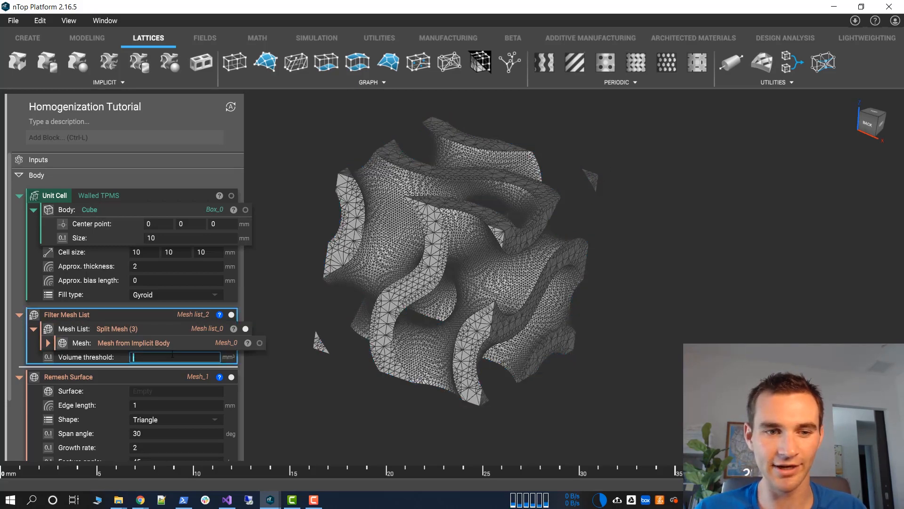
pyautogui.write('1')
pyautogui.press('Return')
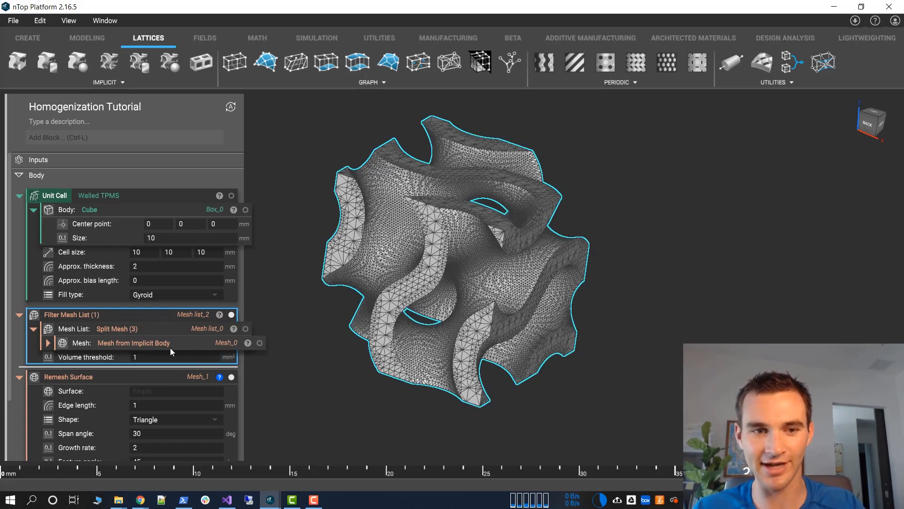
pyautogui.moveTo(86, 317); pyautogui.dragTo(87, 318)
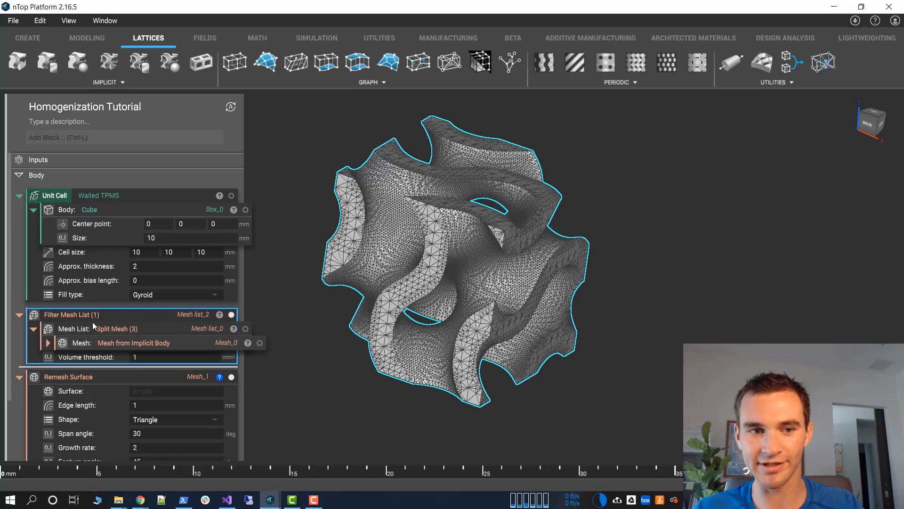
pyautogui.click(141, 361)
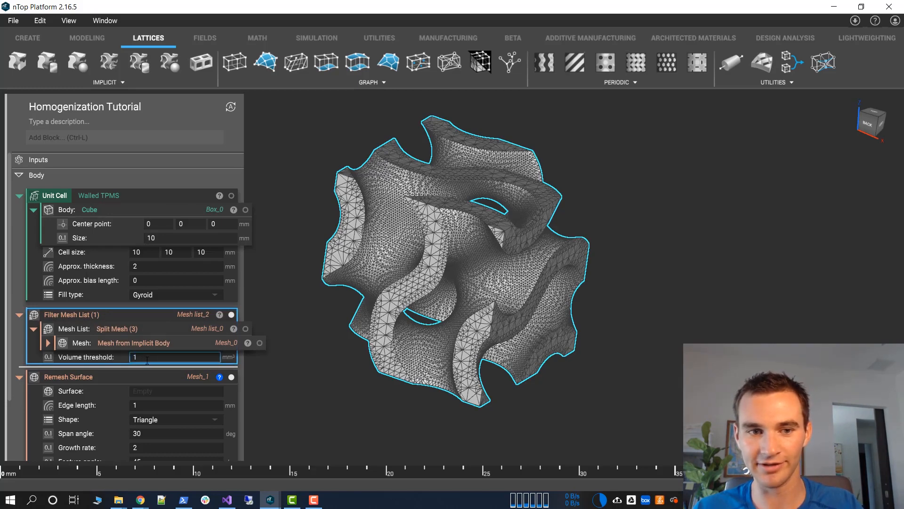
pyautogui.click(648, 162)
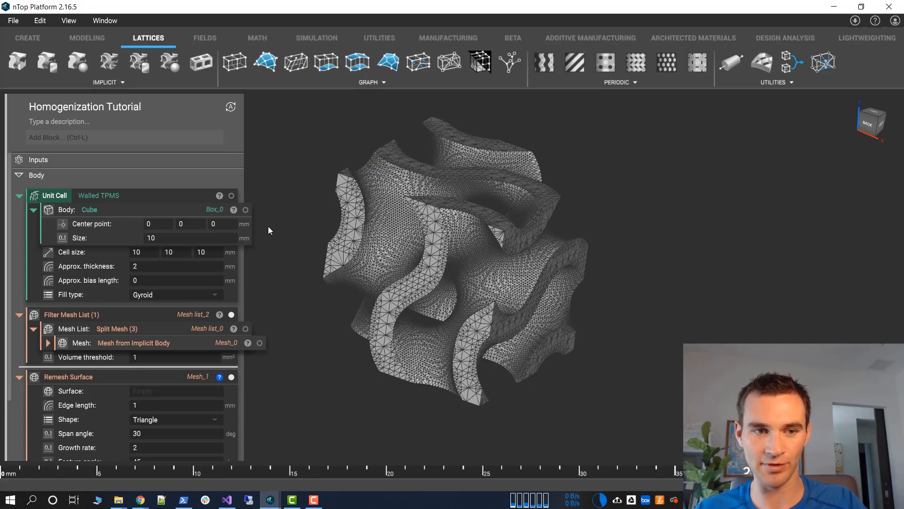
# Collapse the Split Mesh input and insert the comment "Remove floaty bits" above the Filter Mesh List block
pyautogui.click(92, 319)
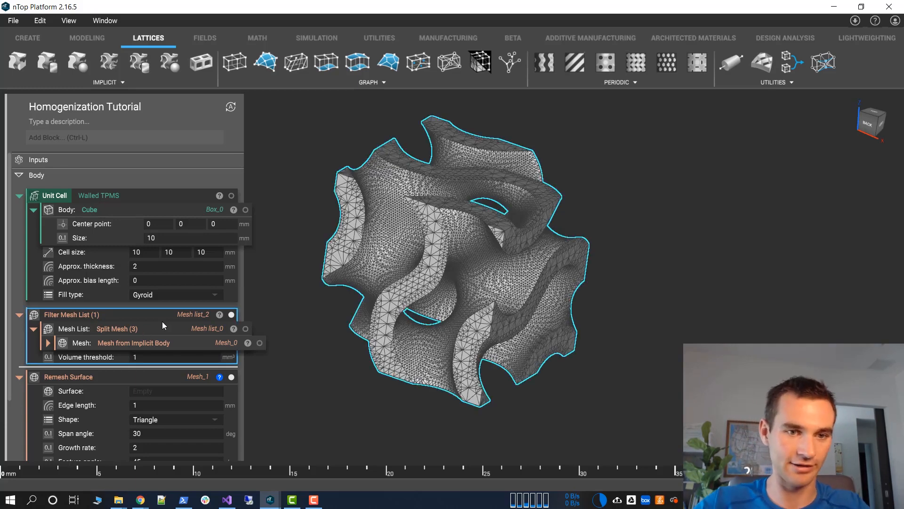
pyautogui.click(35, 329)
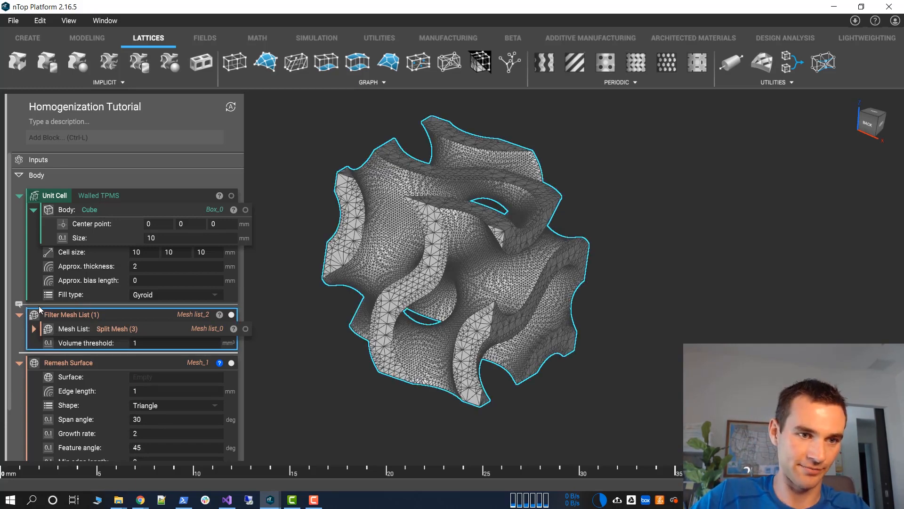
pyautogui.click(20, 304)
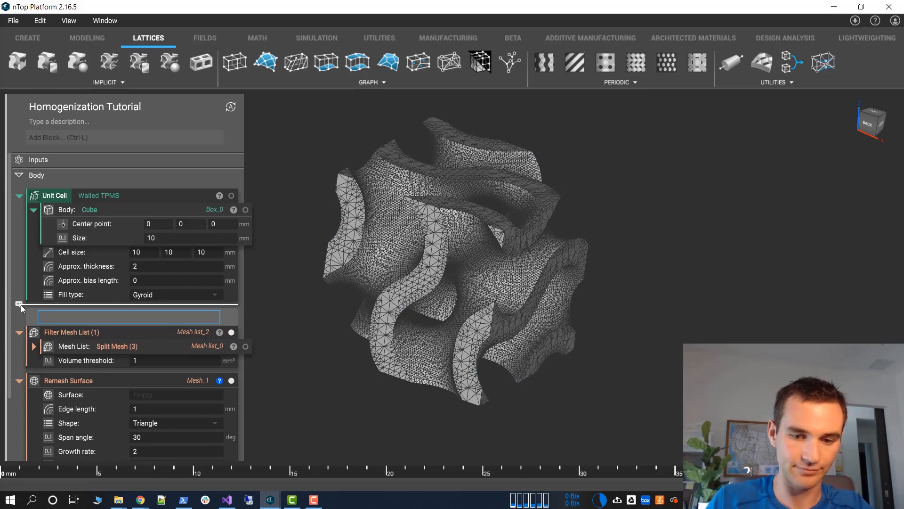
pyautogui.write('Remove Float')
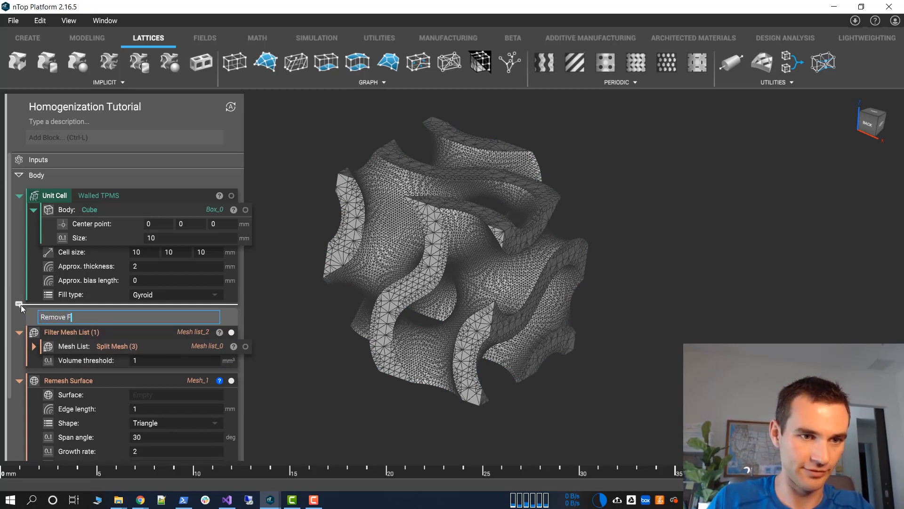
pyautogui.press('BackSpace')
pyautogui.press('BackSpace')
pyautogui.press('BackSpace')
pyautogui.press('BackSpace')
pyautogui.press('BackSpace')
pyautogui.write('f')
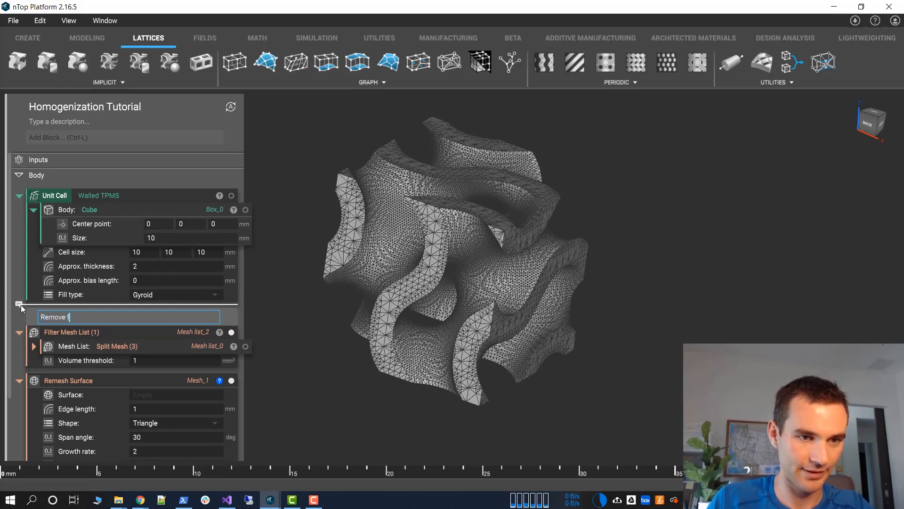
pyautogui.write('loaty bits')
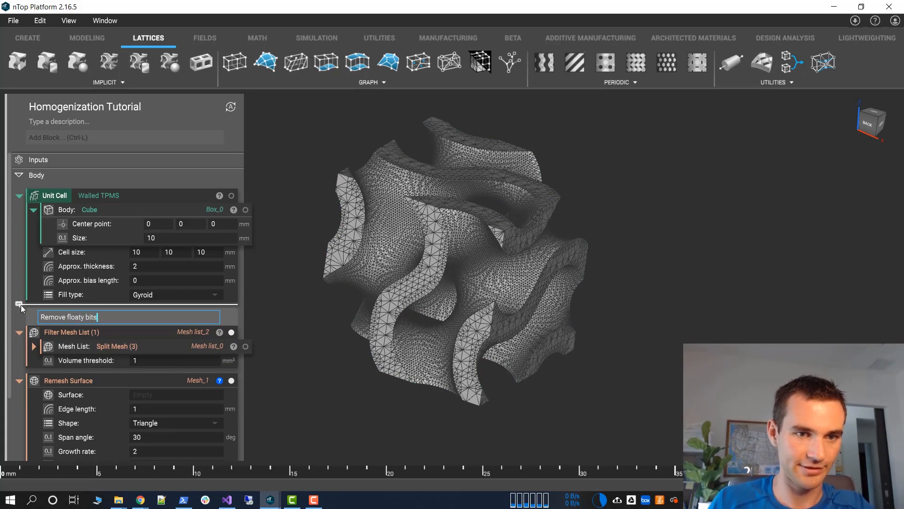
pyautogui.click(323, 390)
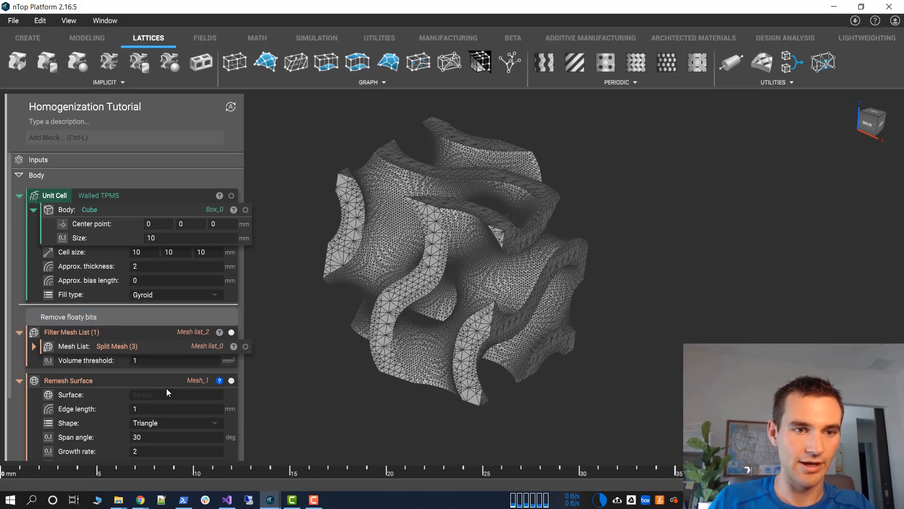
# Use the first mesh of the Filter Mesh List output, Mesh list_2[0], as the Remesh Surface block's surface input
pyautogui.click(219, 331)
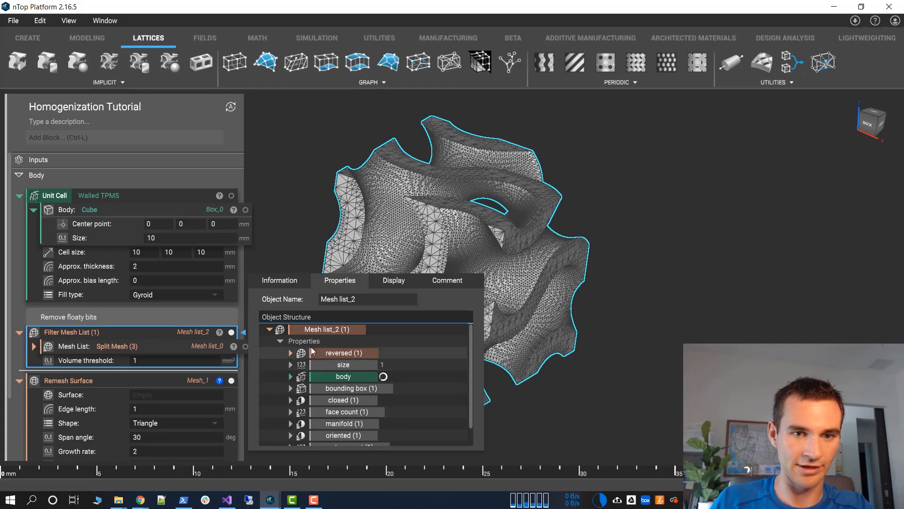
pyautogui.scroll(-1, 306, 396)
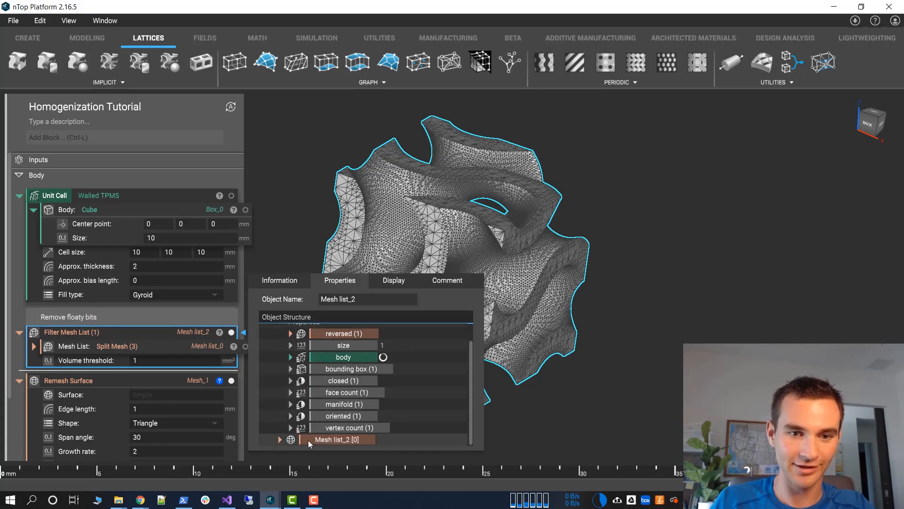
pyautogui.moveTo(308, 439); pyautogui.dragTo(193, 394)
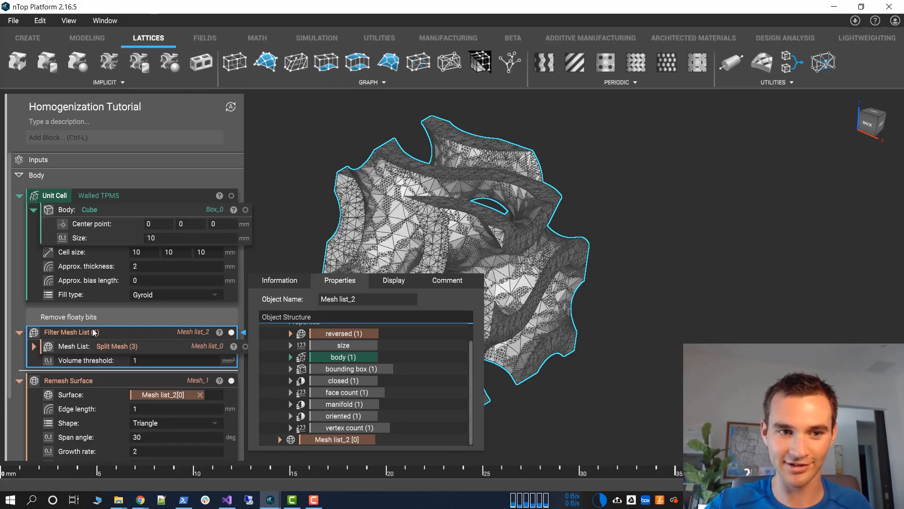
pyautogui.moveTo(91, 328)
pyautogui.mouseDown()
pyautogui.moveTo(109, 326)
pyautogui.moveTo(91, 332)
pyautogui.mouseUp()
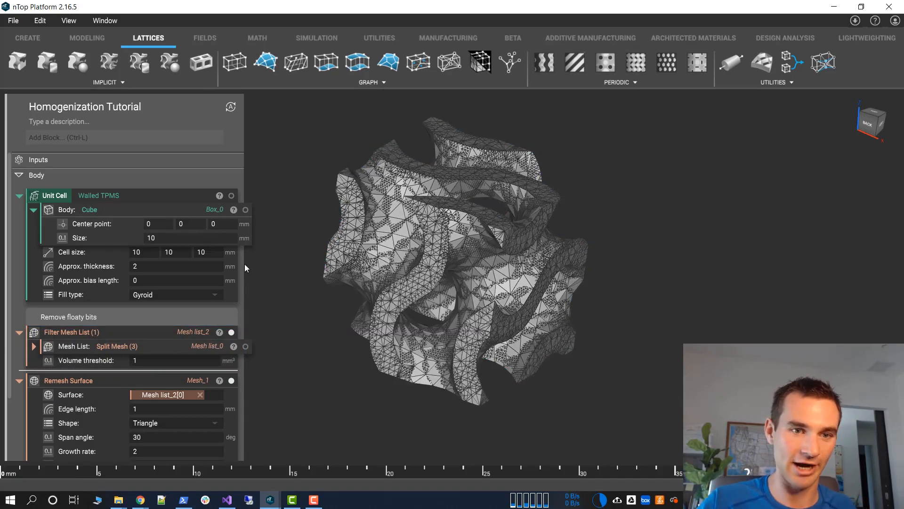
# Inspect the remeshed surface's triangles up close and compare them with the Filter Mesh List result by switching their visibility
pyautogui.click(125, 377)
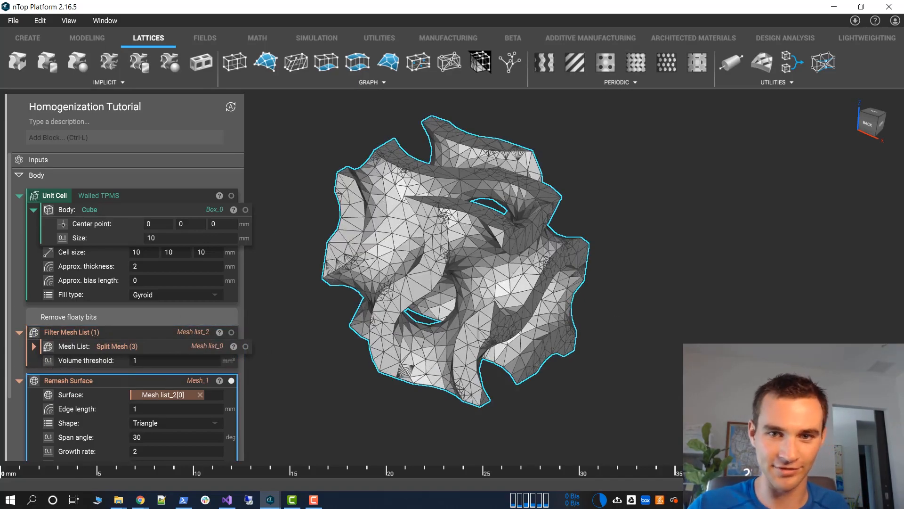
pyautogui.scroll(5, 414, 277)
pyautogui.moveTo(435, 278); pyautogui.dragTo(368, 411, button='middle')
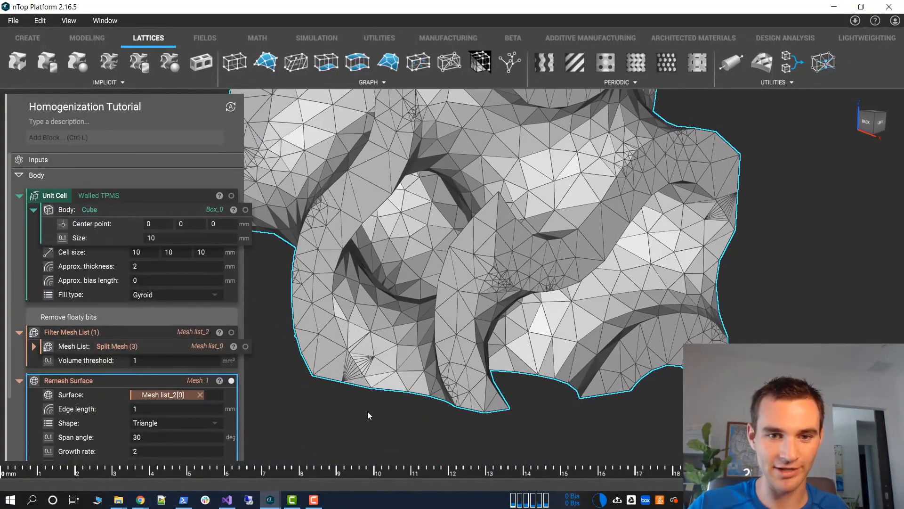
pyautogui.scroll(-3, 117, 414)
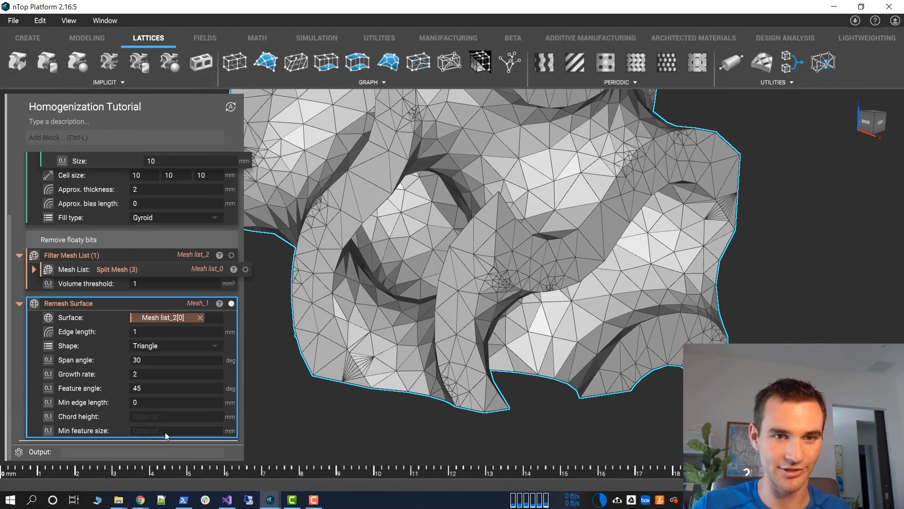
pyautogui.click(231, 255)
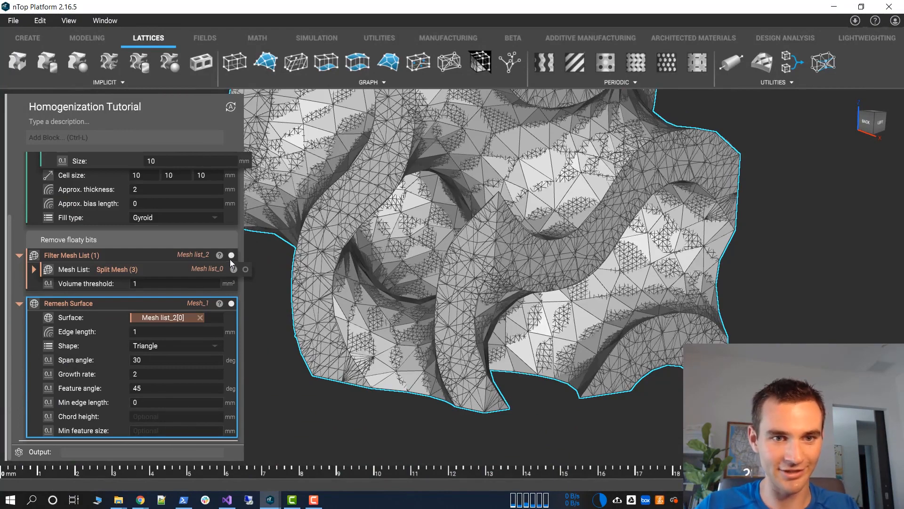
pyautogui.click(231, 303)
pyautogui.moveTo(327, 344); pyautogui.dragTo(359, 341, button='right')
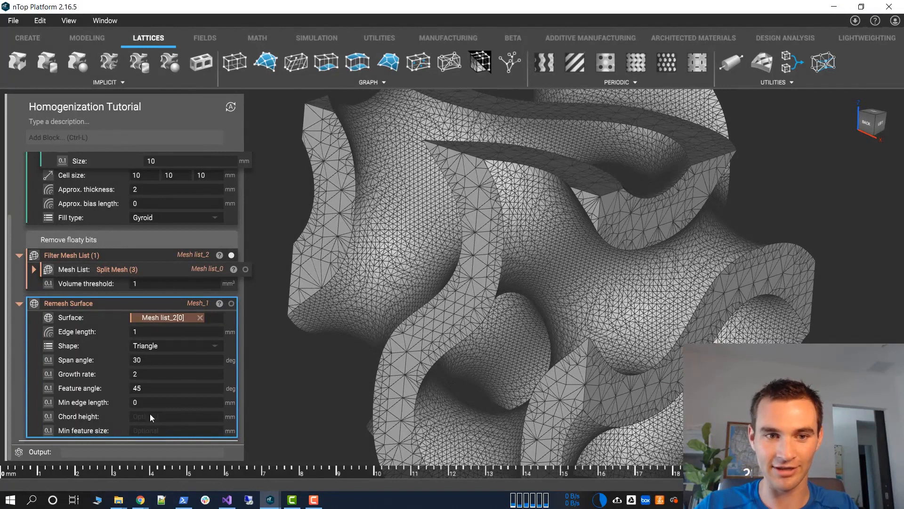
# Read the Remesh Surface block's input descriptions, including min edge length, chord height and min feature size
pyautogui.moveTo(221, 303)
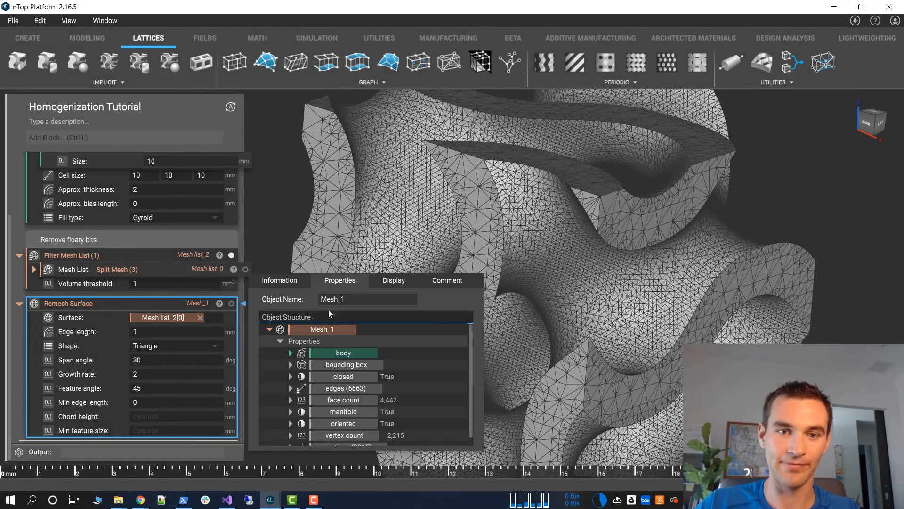
pyautogui.click(301, 283)
pyautogui.scroll(-5, 358, 332)
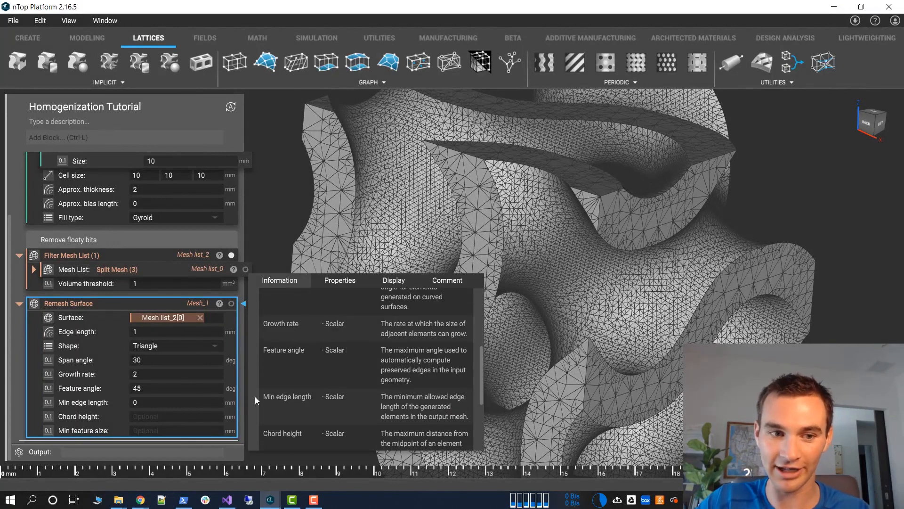
pyautogui.scroll(-3, 412, 422)
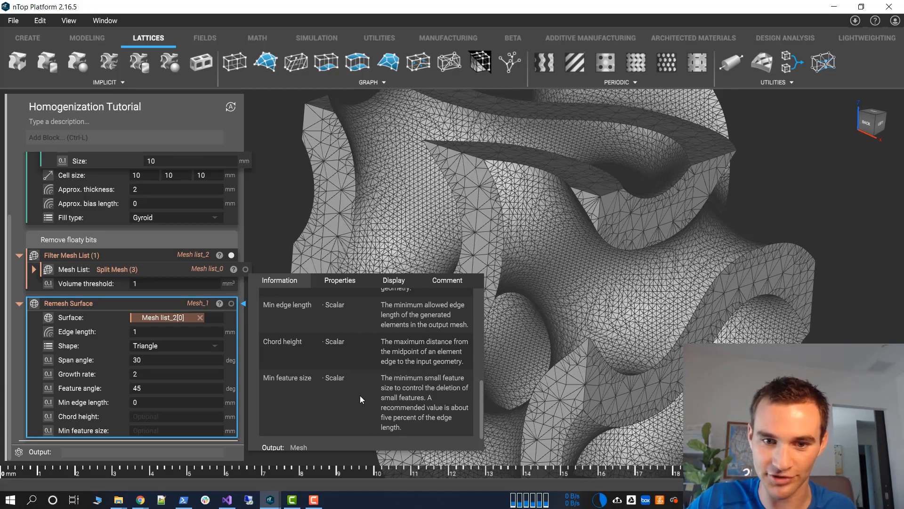
# Set the Remesh Surface block's min feature size to 0.1 mm after checking the sliver triangles on the Filter Mesh List result
pyautogui.click(487, 163)
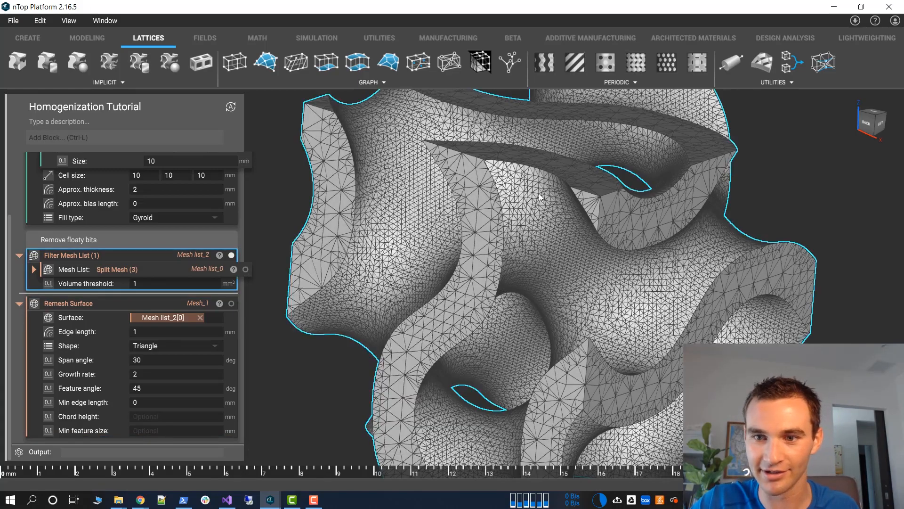
pyautogui.scroll(10, 547, 271)
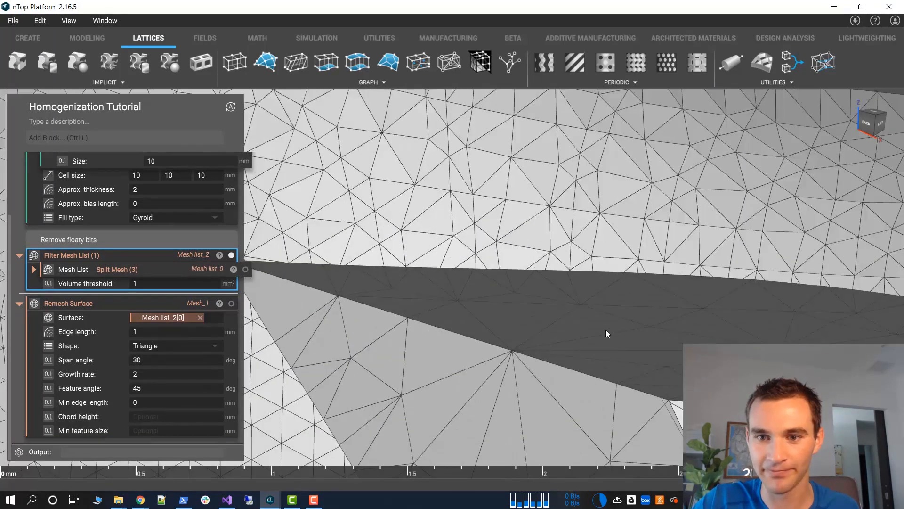
pyautogui.scroll(3, 593, 305)
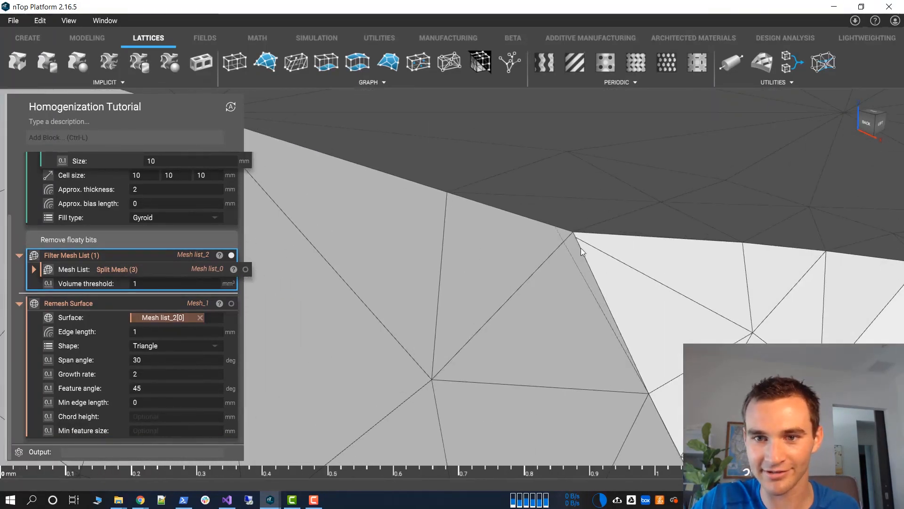
pyautogui.scroll(-10, 598, 284)
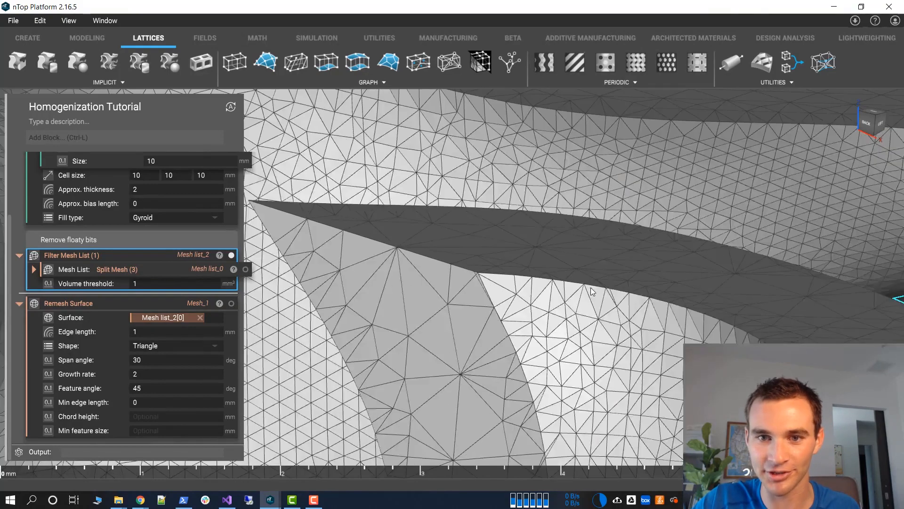
pyautogui.scroll(-5, 528, 348)
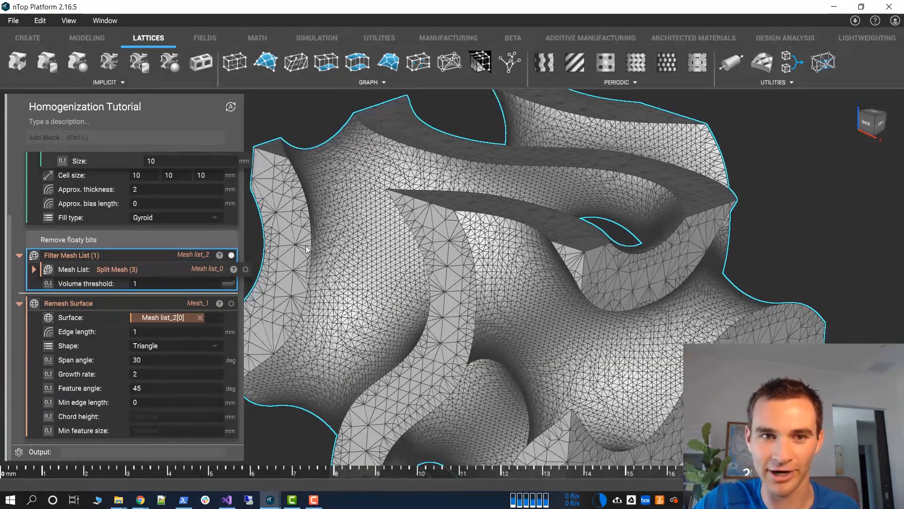
pyautogui.click(166, 432)
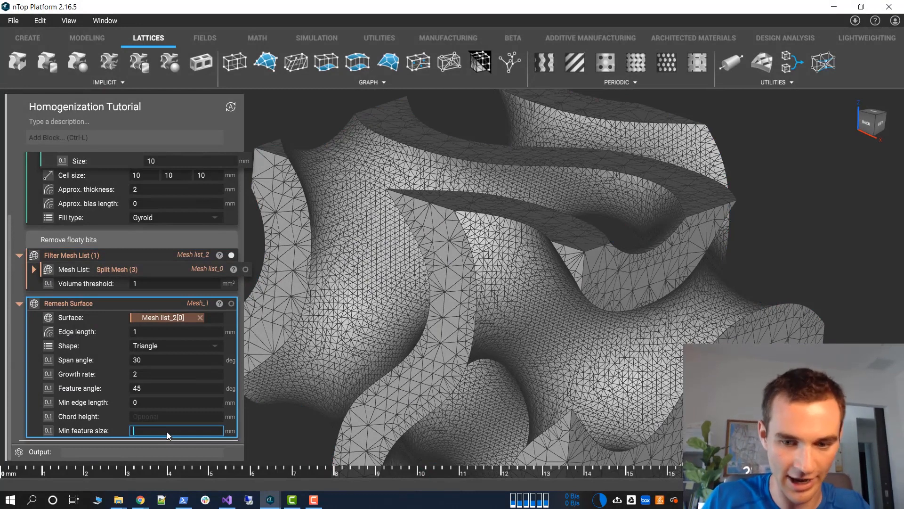
pyautogui.write('0.1')
pyautogui.press('Return')
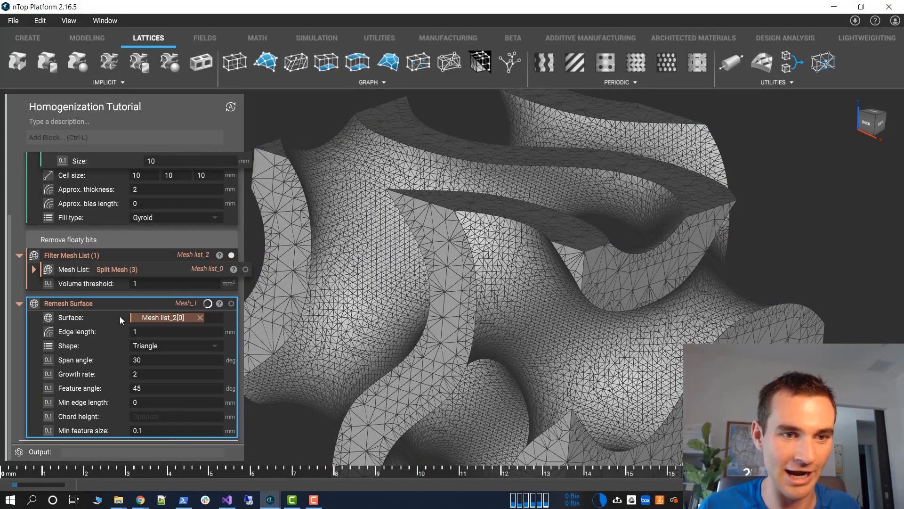
pyautogui.click(293, 439)
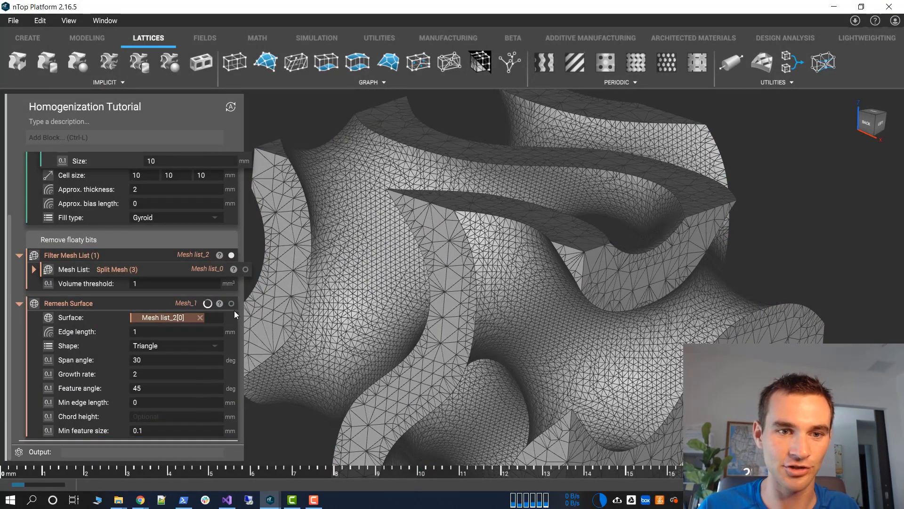
# Show the Remesh Surface result, hide the Filter Mesh List output, and inspect the remeshed triangles
pyautogui.click(188, 304)
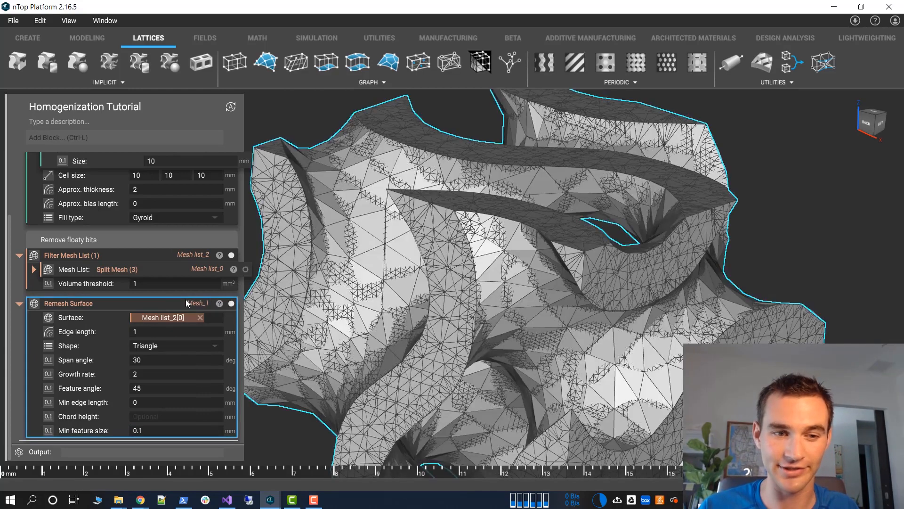
pyautogui.click(231, 254)
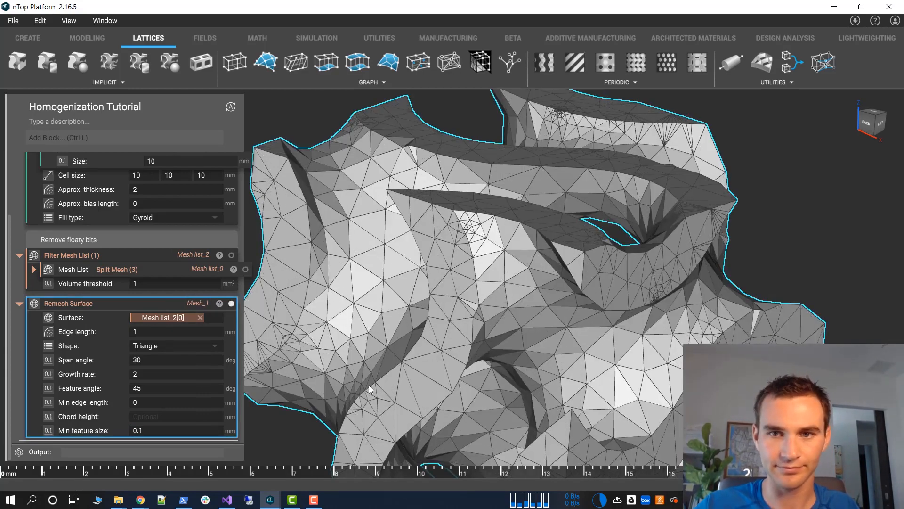
pyautogui.scroll(-3, 369, 385)
pyautogui.moveTo(298, 364); pyautogui.dragTo(312, 344, button='middle')
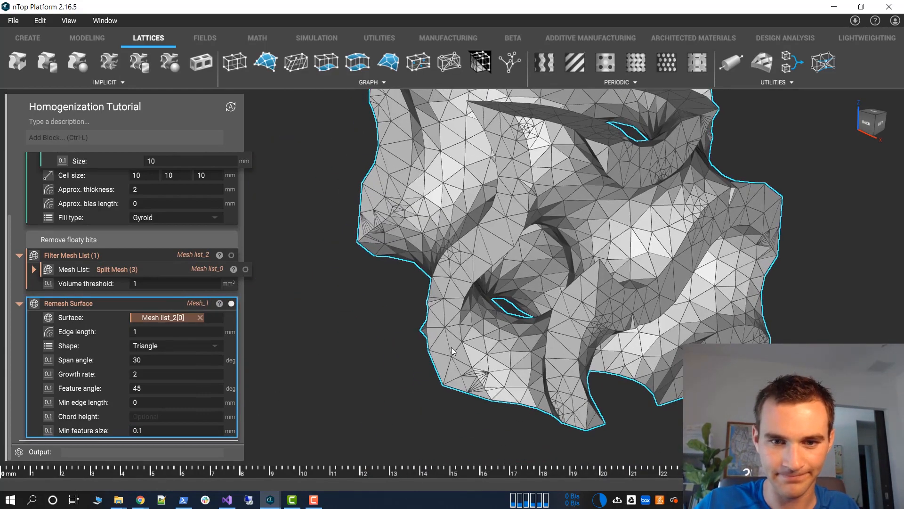
pyautogui.moveTo(608, 375); pyautogui.dragTo(587, 372, button='right')
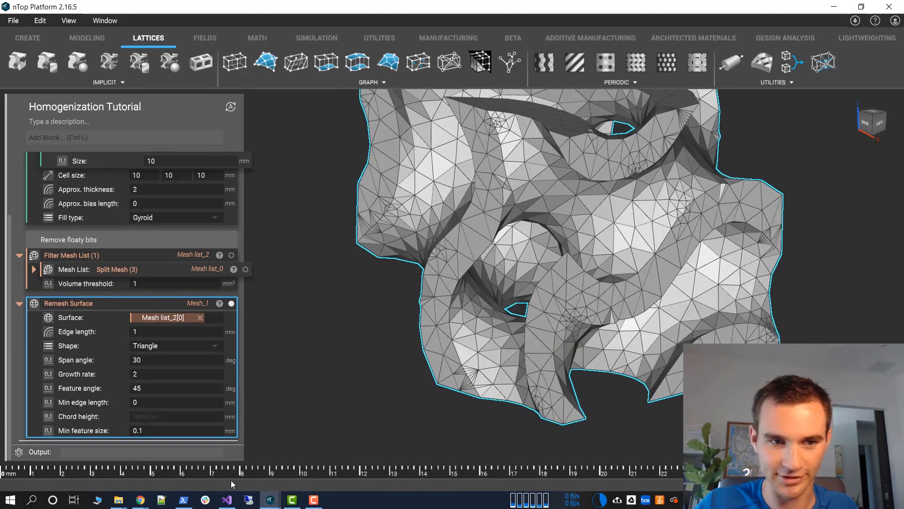
# Set the Remesh Surface block's edge length to 0.5 mm and its min edge length to 0.1 mm
pyautogui.click(163, 336)
pyautogui.write('0.5')
pyautogui.press('Tab')
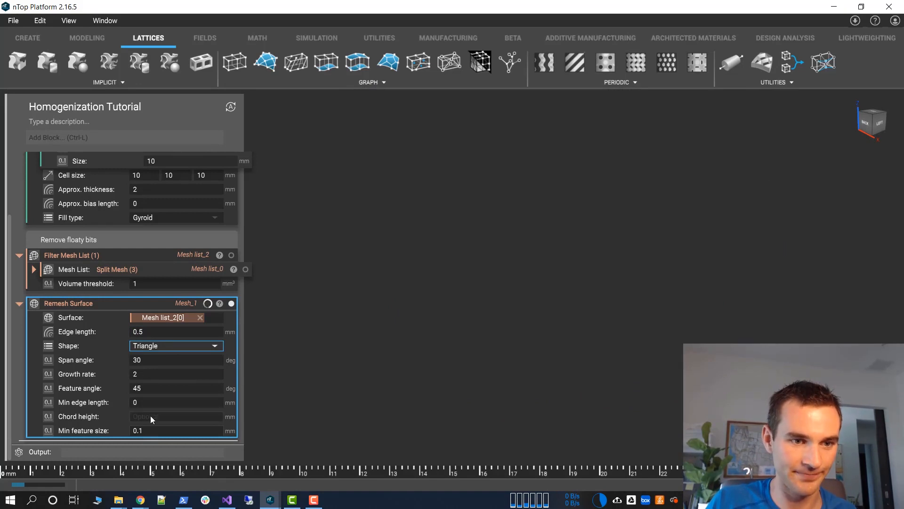
pyautogui.click(140, 403)
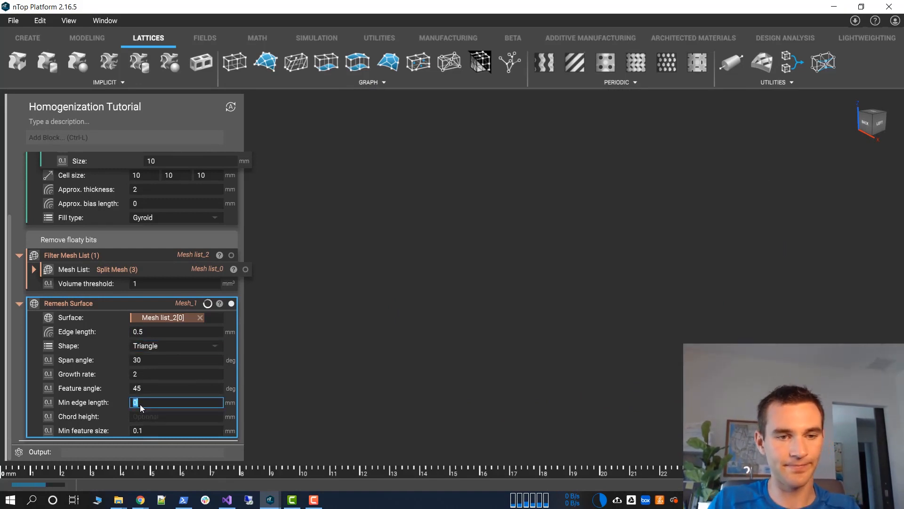
pyautogui.write('0.')
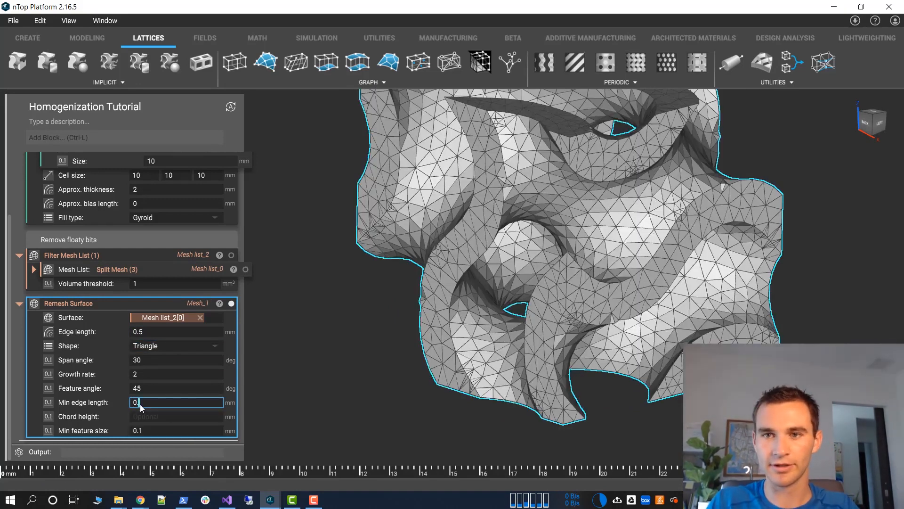
pyautogui.write('1')
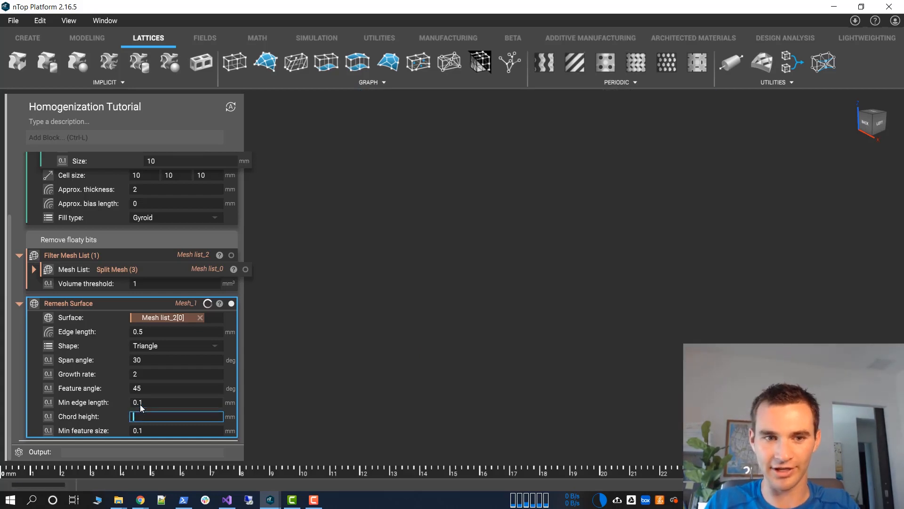
pyautogui.press('Tab')
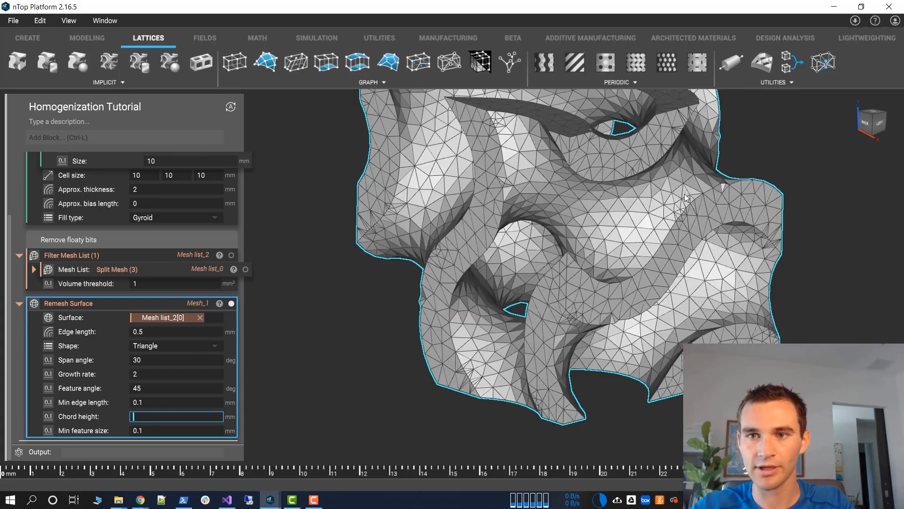
# Set the Remesh Surface block's min feature size to 0.05 mm
pyautogui.moveTo(686, 196); pyautogui.dragTo(573, 341, button='right')
pyautogui.scroll(3, 574, 342)
pyautogui.moveTo(625, 353); pyautogui.dragTo(376, 338, button='right')
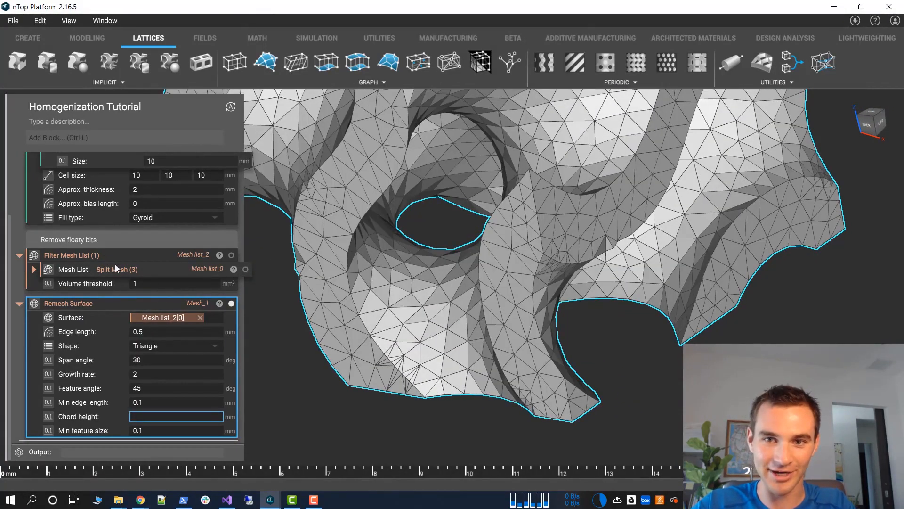
pyautogui.moveTo(729, 256); pyautogui.dragTo(439, 252, button='right')
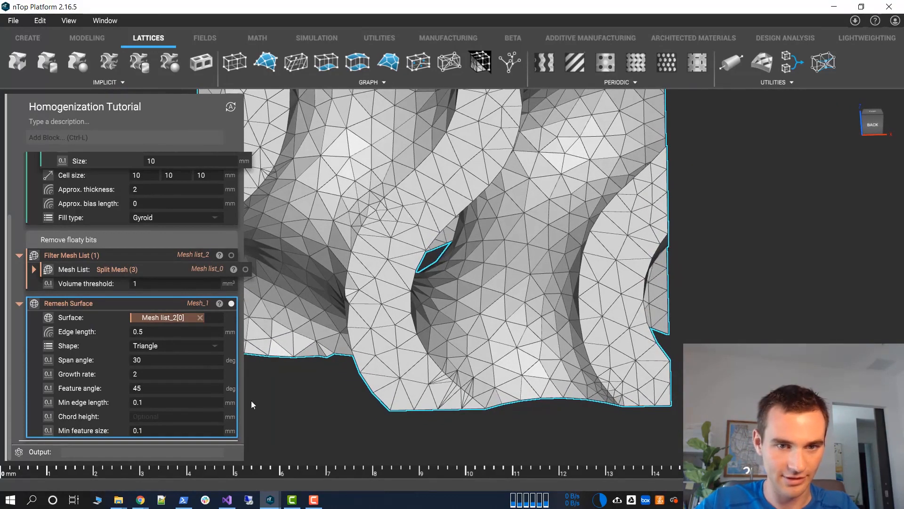
pyautogui.click(152, 431)
pyautogui.press('BackSpace')
pyautogui.write('05')
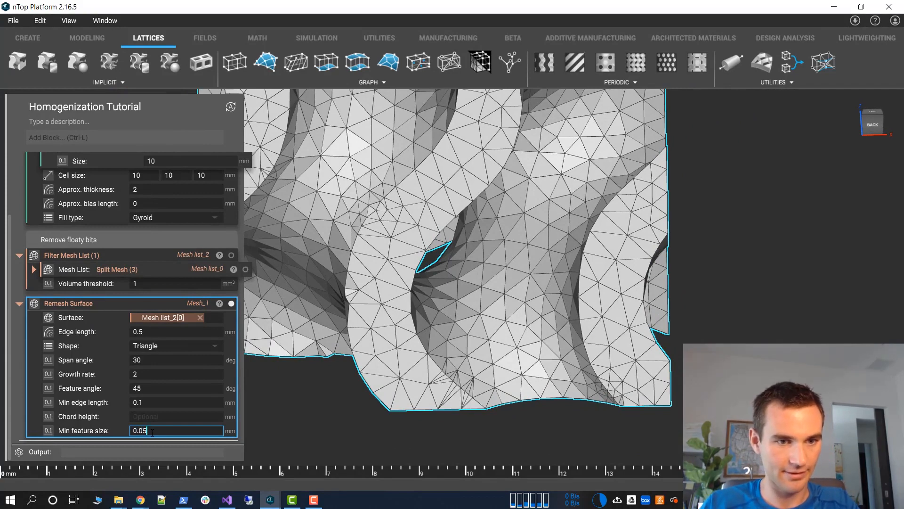
pyautogui.press('Return')
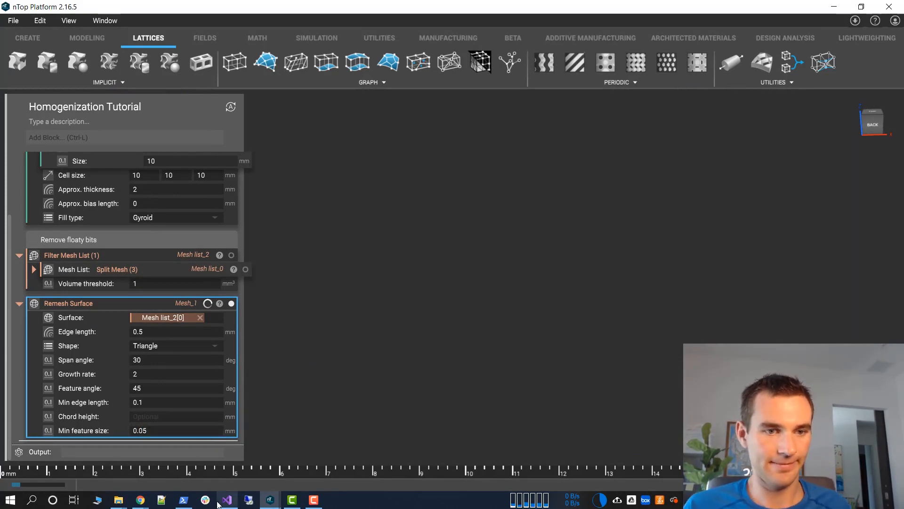
pyautogui.click(436, 326)
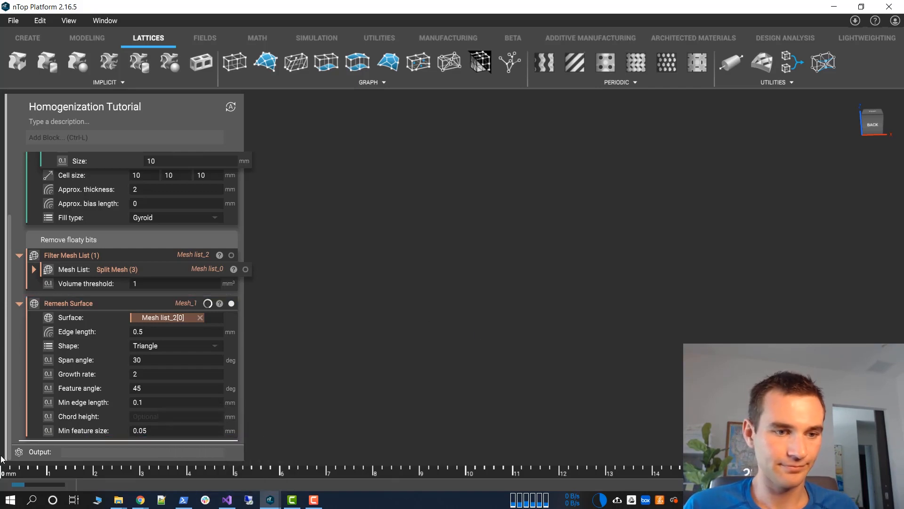
# Add a Volume Mesh block below the Remesh Surface block
pyautogui.click(102, 133)
pyautogui.write('volume')
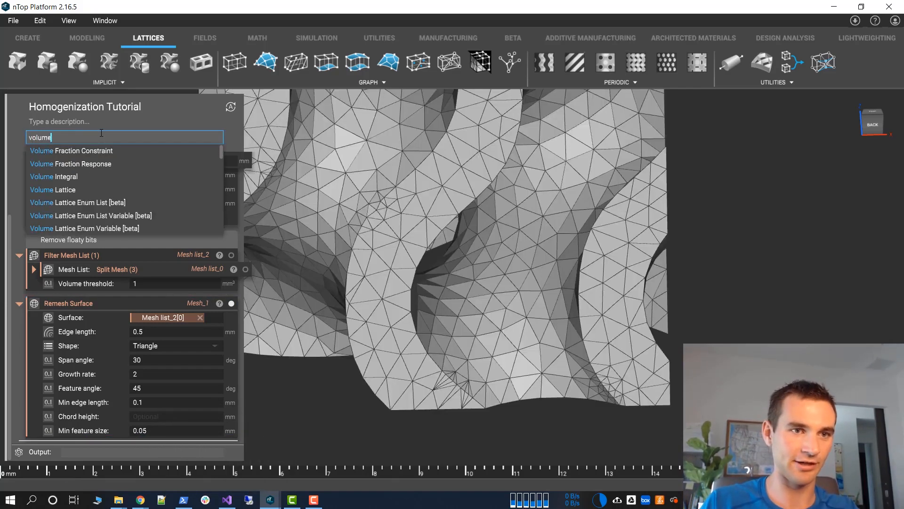
pyautogui.write(' mesh')
pyautogui.press('Return')
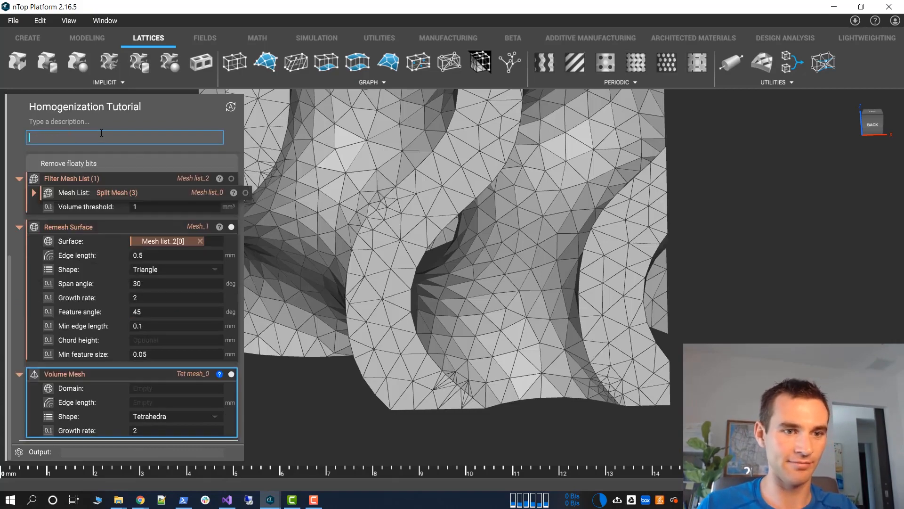
# Examine the remeshed gyroid surface from several sides, checking triangle quality around the holes and cut edges
pyautogui.scroll(-5, 452, 245)
pyautogui.moveTo(452, 240); pyautogui.dragTo(716, 261, button='right')
pyautogui.moveTo(447, 220); pyautogui.dragTo(473, 310, button='right')
pyautogui.scroll(5, 473, 310)
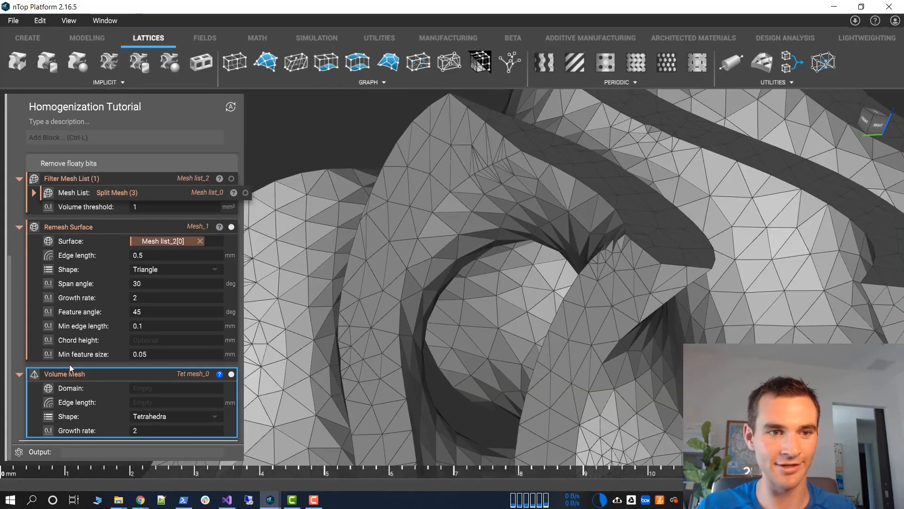
pyautogui.click(73, 311)
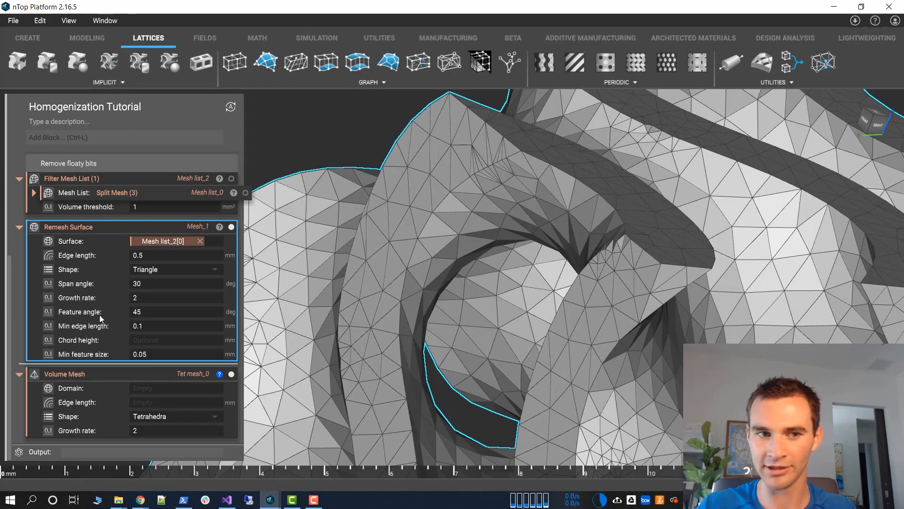
pyautogui.moveTo(466, 250); pyautogui.dragTo(234, 153, button='right')
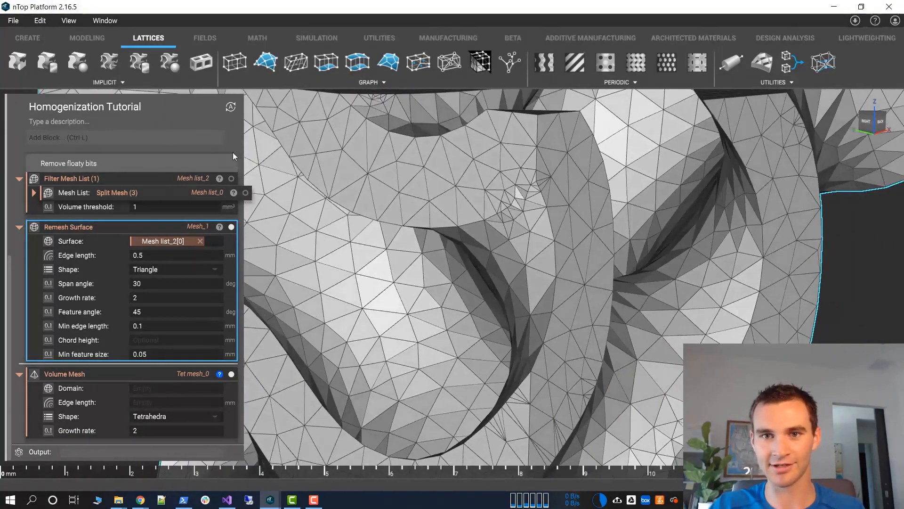
pyautogui.scroll(-6, 516, 222)
pyautogui.moveTo(523, 229); pyautogui.dragTo(520, 297, button='right')
pyautogui.moveTo(521, 298); pyautogui.dragTo(514, 244, button='middle')
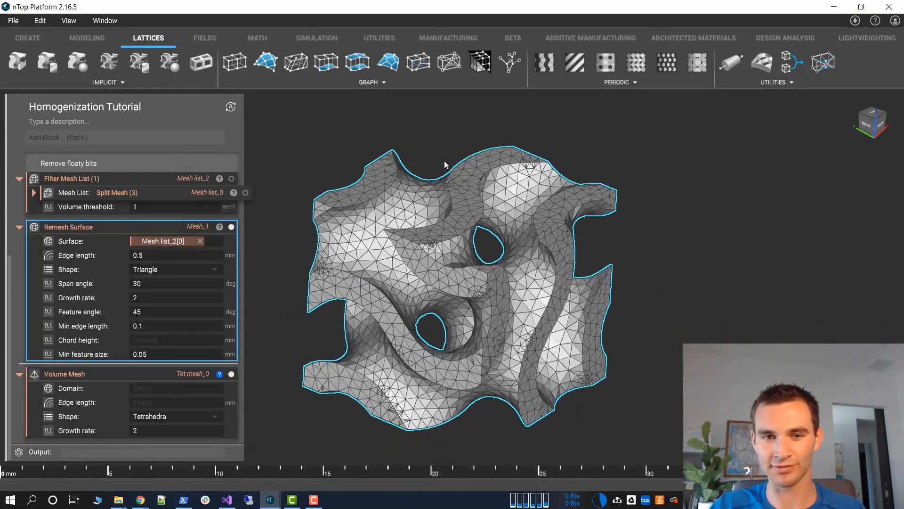
pyautogui.moveTo(445, 164); pyautogui.dragTo(442, 144, button='middle')
pyautogui.click(445, 130)
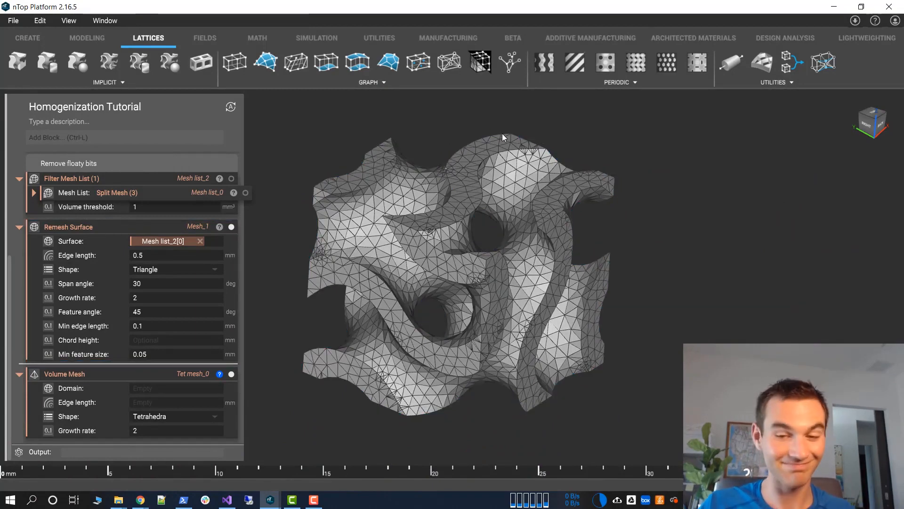
# Nest the Remesh Surface block as the Volume Mesh block's domain, review its inputs, and leave it collapsed
pyautogui.click(57, 229)
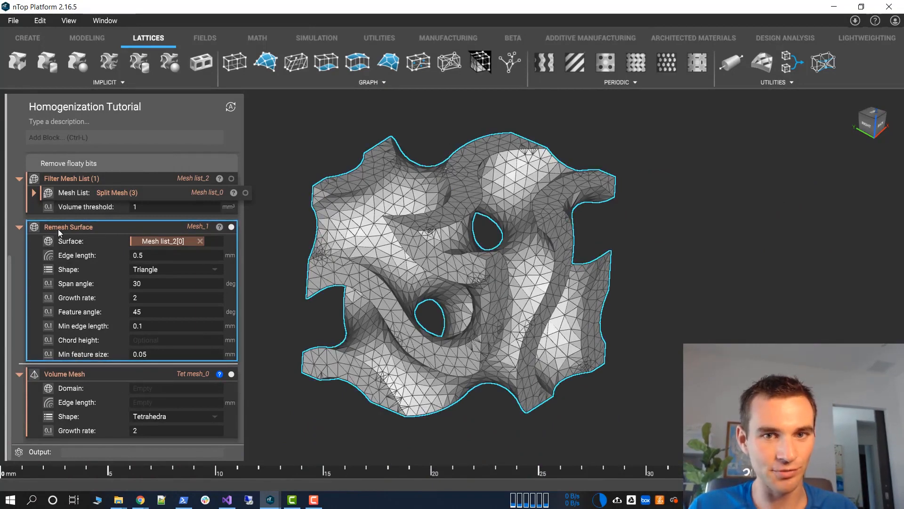
pyautogui.click(14, 228)
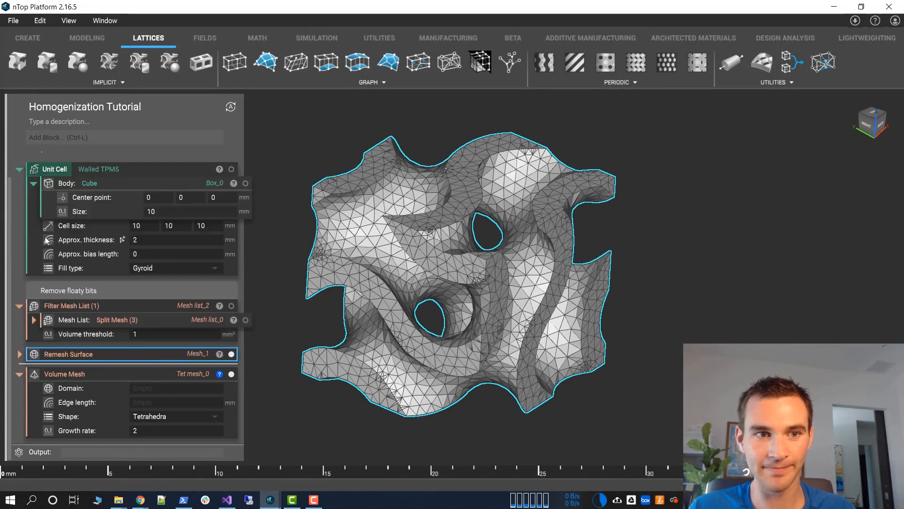
pyautogui.moveTo(111, 353); pyautogui.dragTo(149, 391)
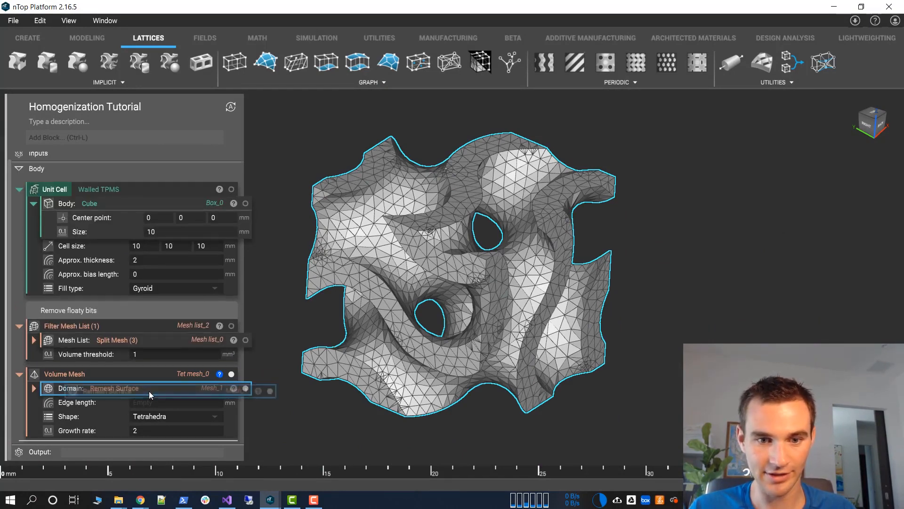
pyautogui.click(34, 388)
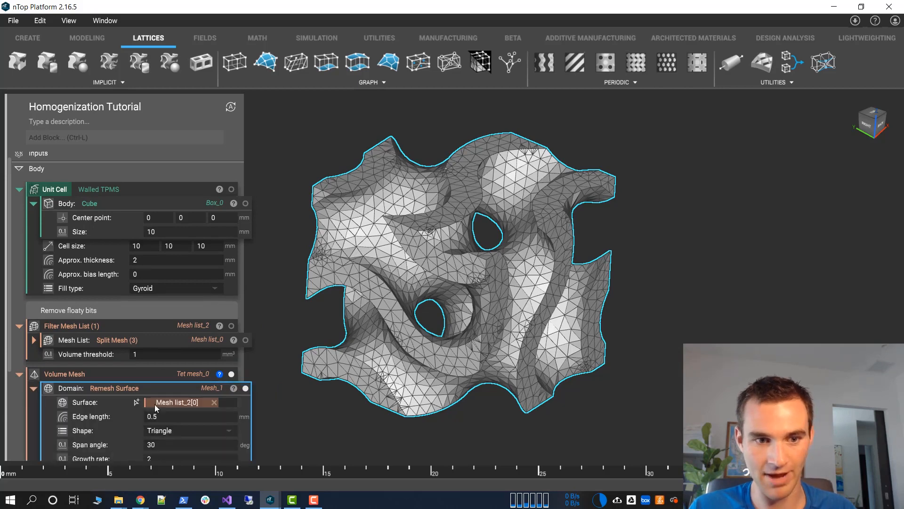
pyautogui.scroll(-2, 109, 413)
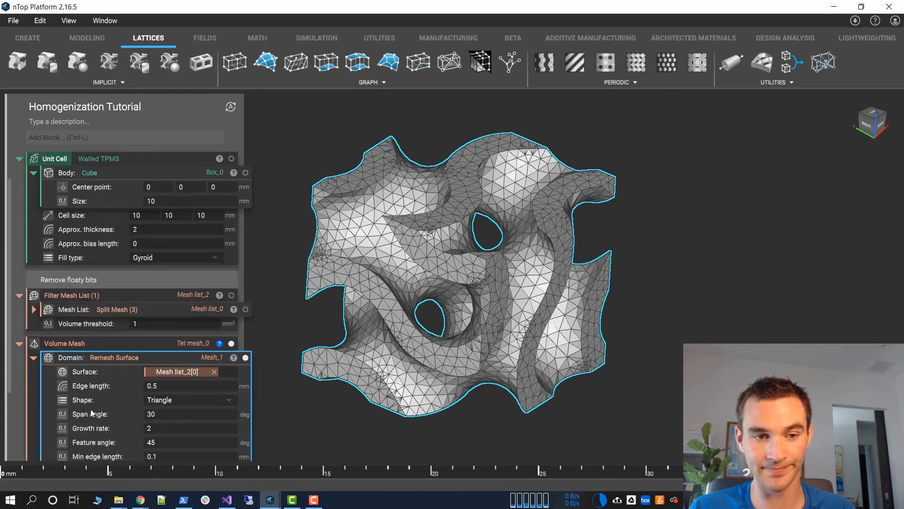
pyautogui.click(34, 330)
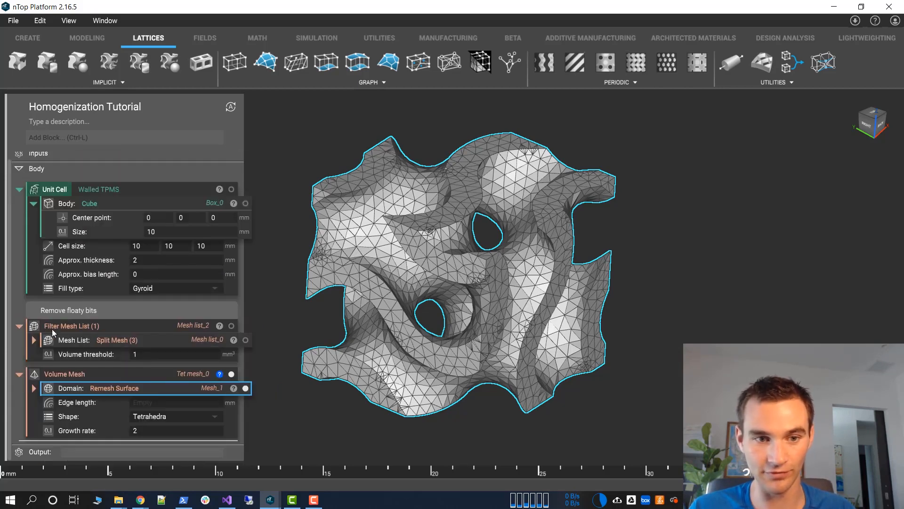
# Set the Volume Mesh block's edge length to 0.5 mm
pyautogui.click(141, 402)
pyautogui.write('0.5')
pyautogui.press('Return')
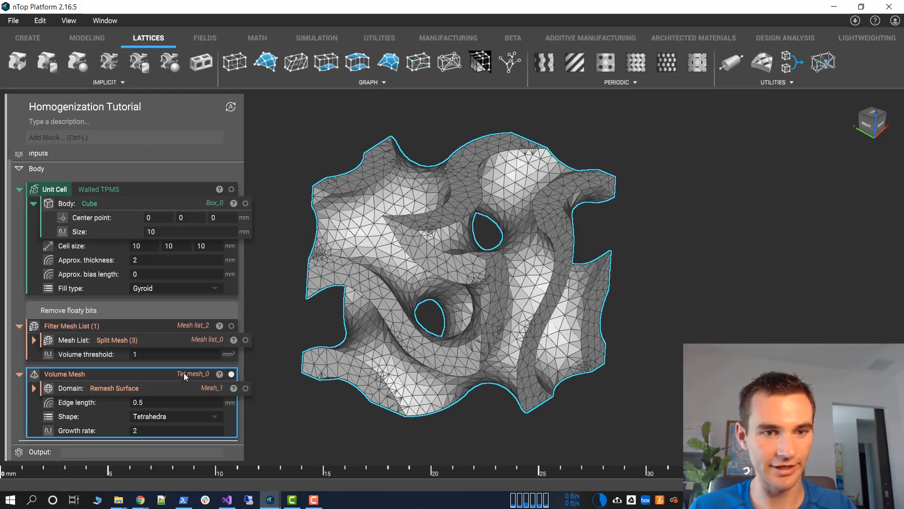
# Examine the tetrahedra inside the gyroid volume mesh with a section cut showing whole elements, shifting the plane slightly down, and close the cut
pyautogui.press('x')
pyautogui.moveTo(393, 190); pyautogui.dragTo(398, 192, button='right')
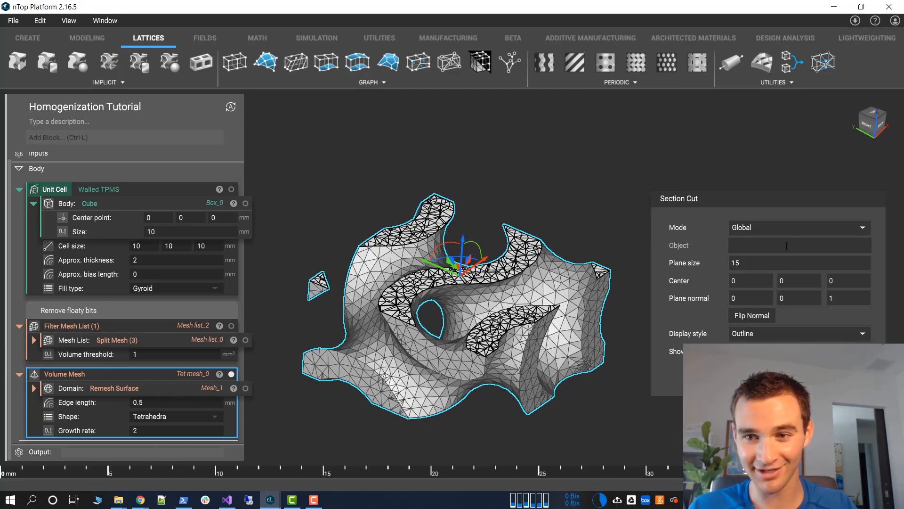
pyautogui.click(734, 351)
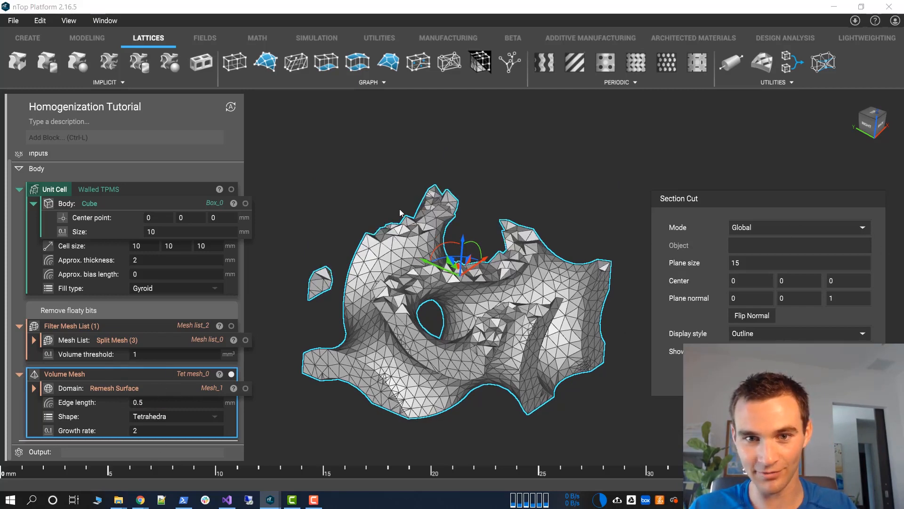
pyautogui.moveTo(403, 184); pyautogui.dragTo(432, 251, button='right')
pyautogui.scroll(5, 453, 285)
pyautogui.moveTo(460, 282); pyautogui.dragTo(510, 234, button='right')
pyautogui.moveTo(509, 234); pyautogui.dragTo(480, 243)
pyautogui.moveTo(467, 236); pyautogui.dragTo(323, 285, button='right')
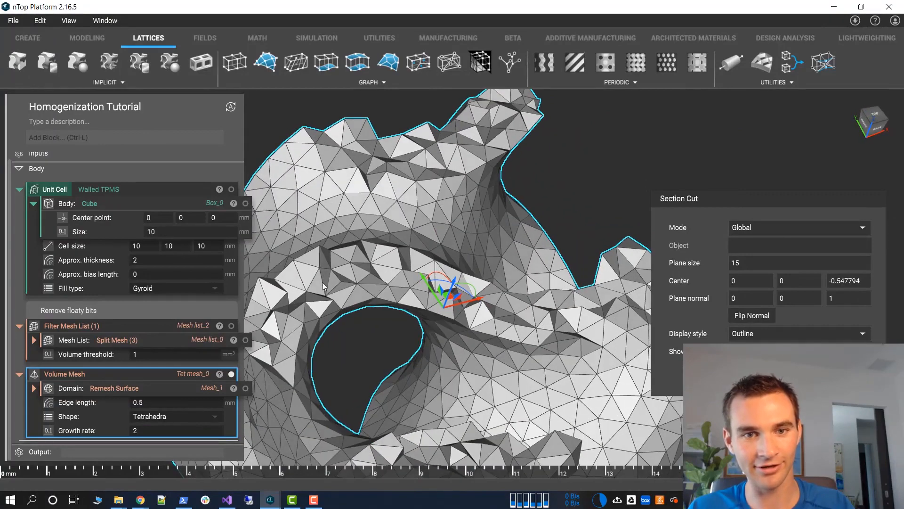
pyautogui.scroll(-5, 482, 323)
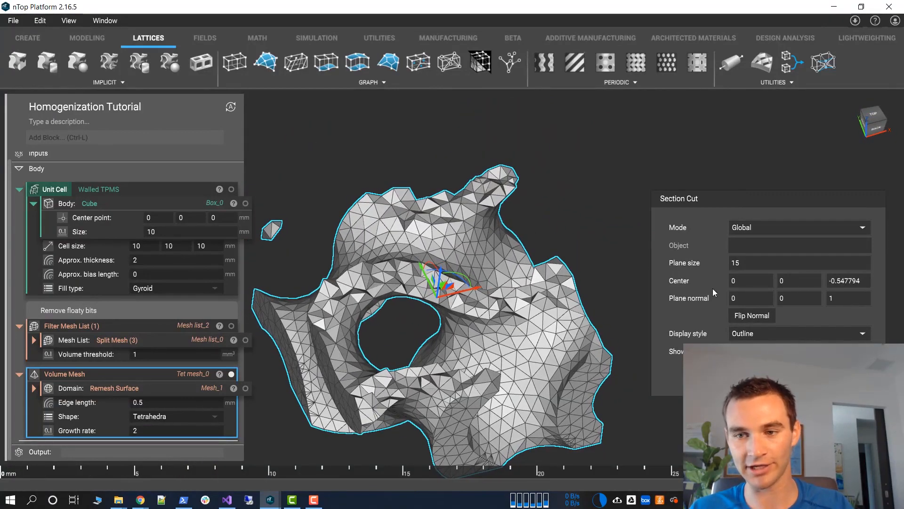
pyautogui.moveTo(542, 349); pyautogui.dragTo(792, 405, button='right')
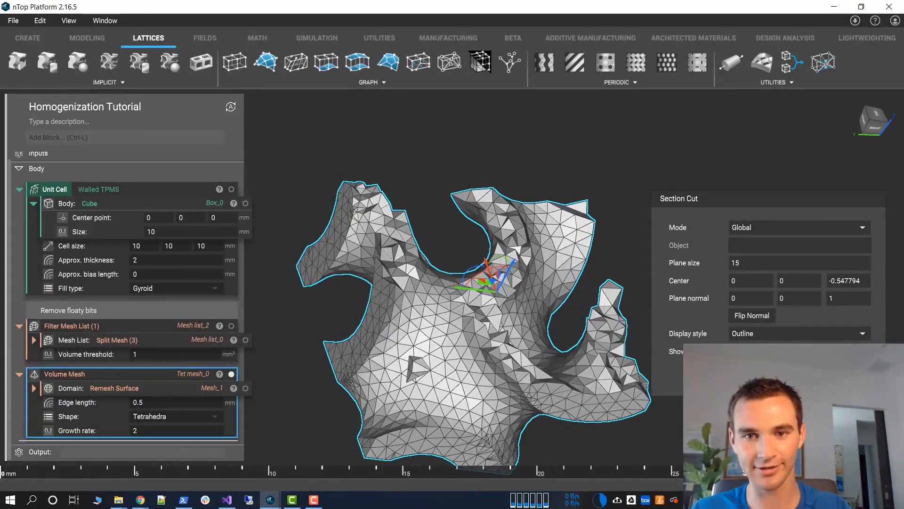
pyautogui.press('x')
pyautogui.moveTo(727, 294); pyautogui.dragTo(474, 226, button='right')
pyautogui.scroll(-3, 561, 228)
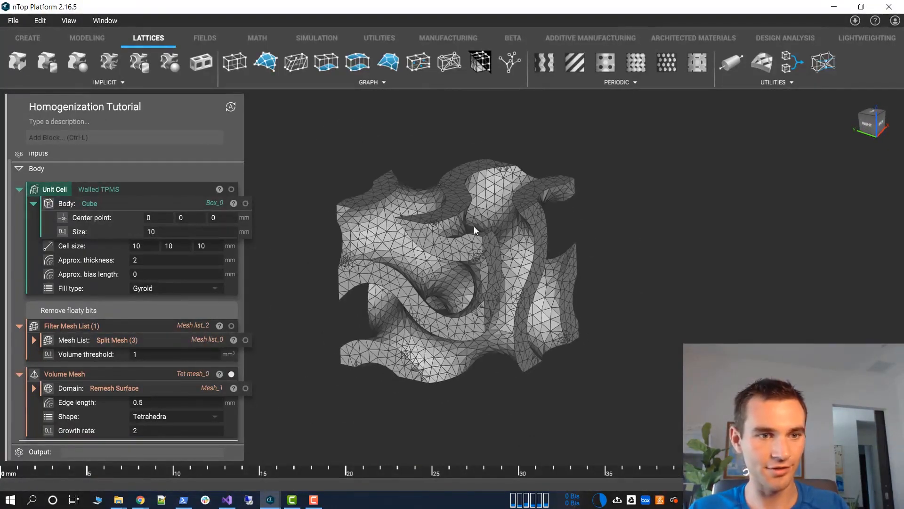
# Add an FE Volume Mesh block below the Volume Mesh block
pyautogui.click(51, 374)
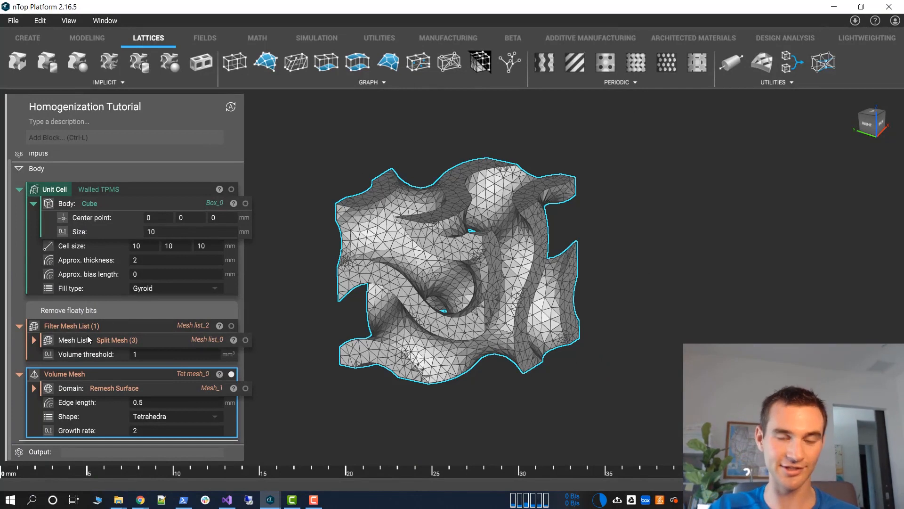
pyautogui.click(107, 140)
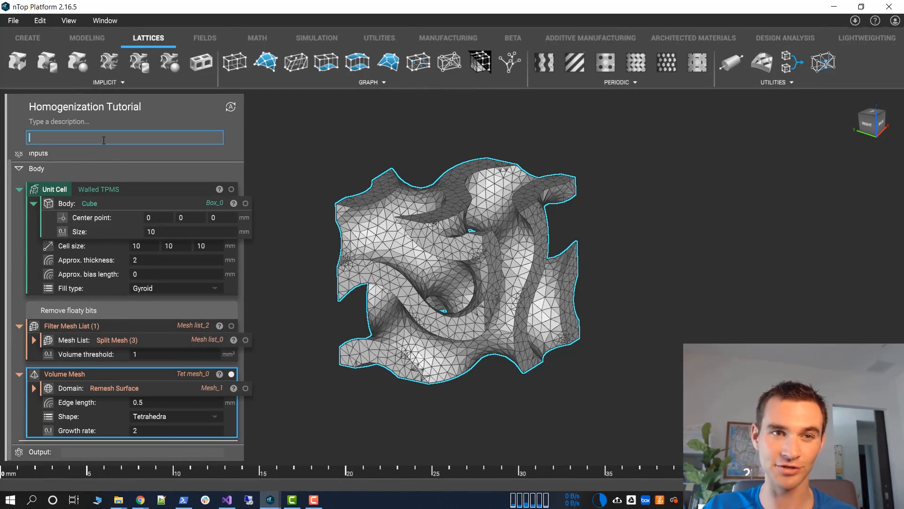
pyautogui.click(318, 35)
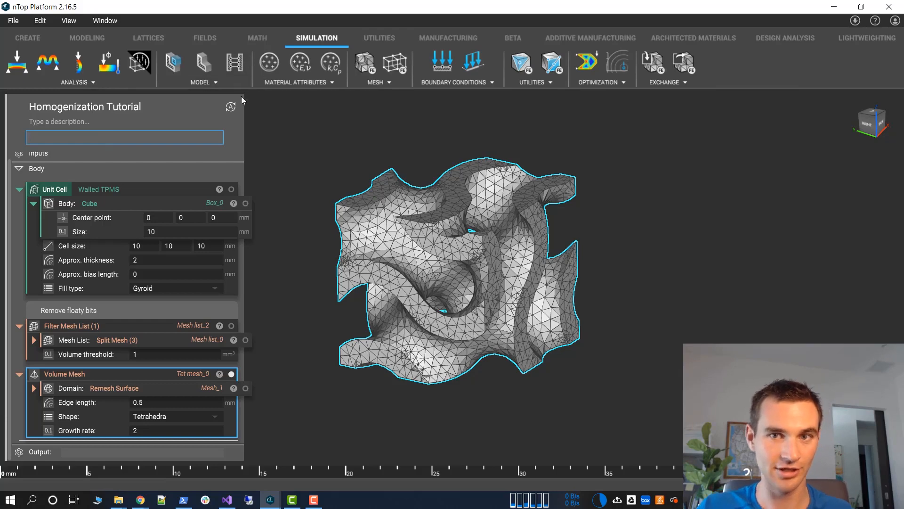
pyautogui.write('fe v')
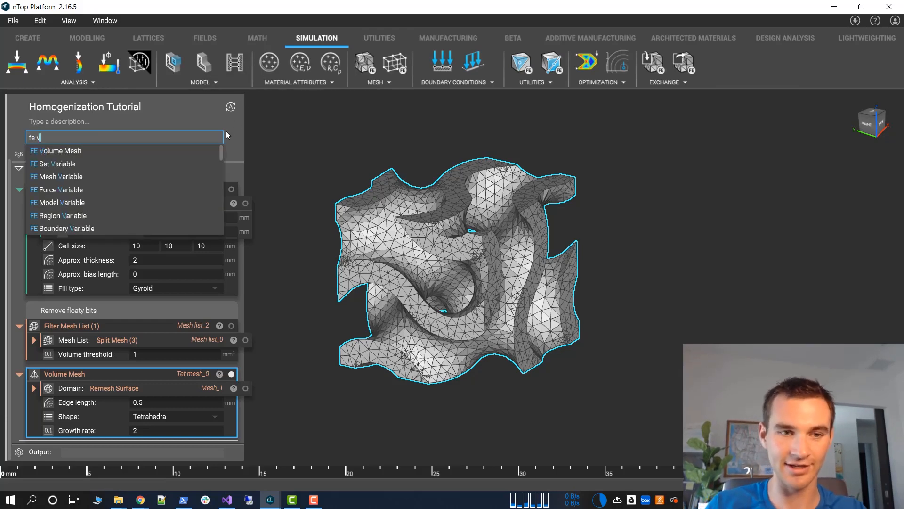
pyautogui.write('olume')
pyautogui.press('Return')
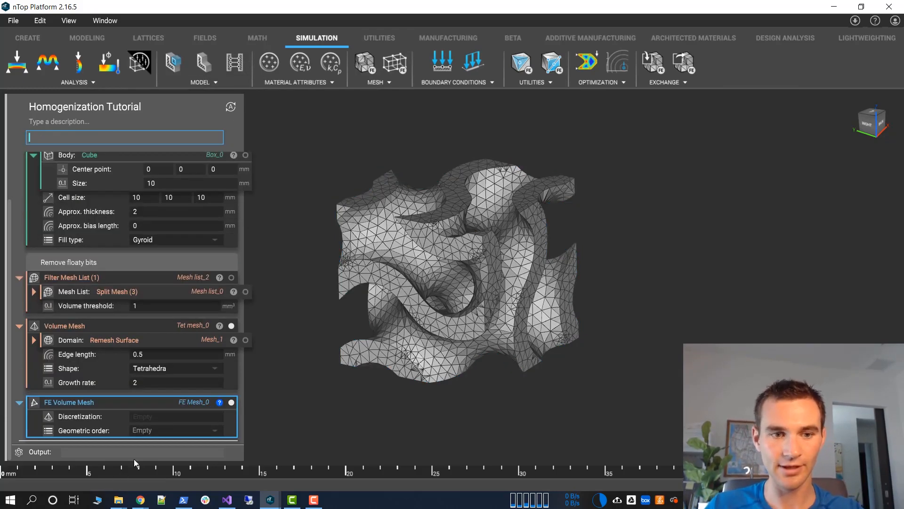
# Nest the Volume Mesh block as the FE Volume Mesh's discretization and set the geometric order to Quadratic
pyautogui.click(417, 267)
pyautogui.moveTo(372, 295); pyautogui.dragTo(647, 336, button='middle')
pyautogui.moveTo(129, 327); pyautogui.dragTo(165, 416)
pyautogui.click(159, 430)
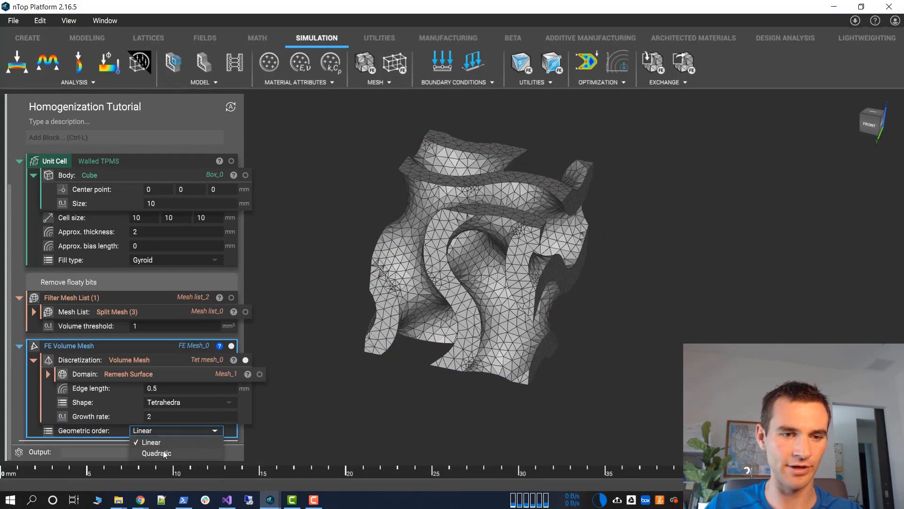
pyautogui.click(160, 452)
# Turn the FE Volume Mesh block into a variable named "Unit Cell FE Mesh" and collapse it
pyautogui.moveTo(443, 234); pyautogui.dragTo(513, 273, button='middle')
pyautogui.scroll(4, 504, 254)
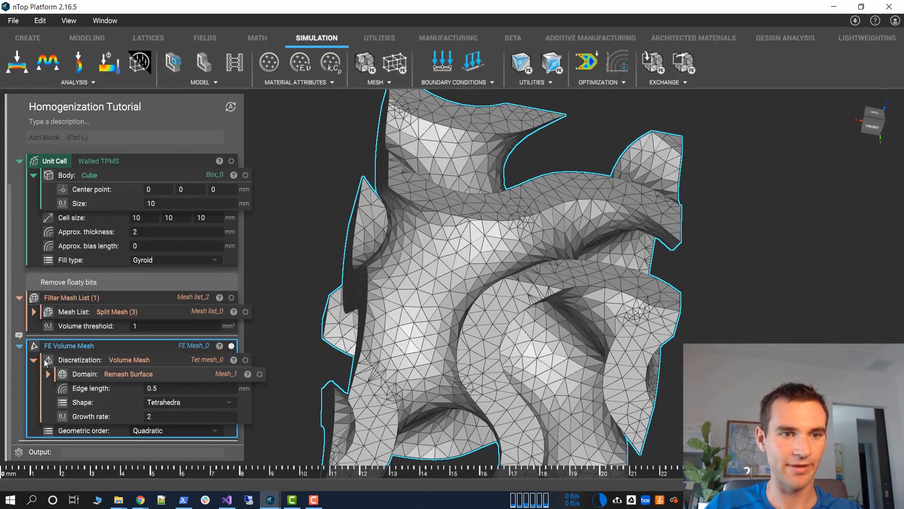
pyautogui.rightClick(55, 349)
pyautogui.click(89, 175)
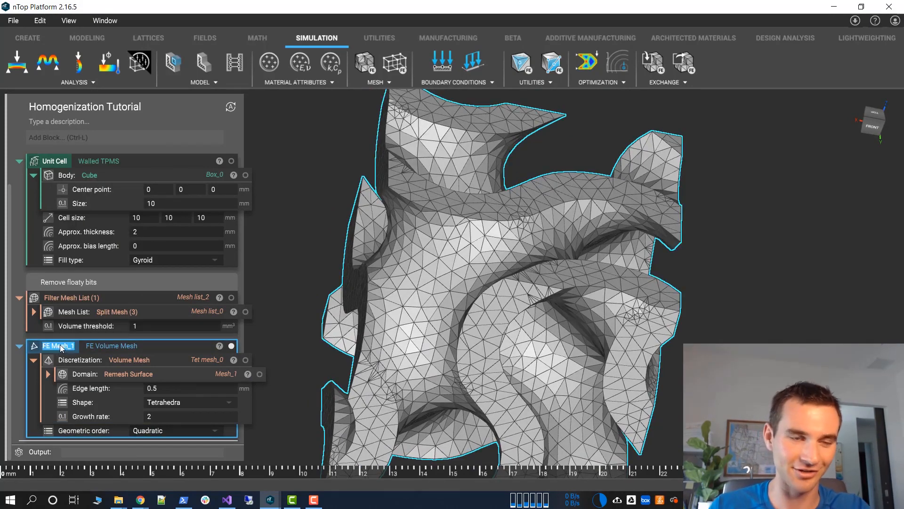
pyautogui.scroll(1, 63, 311)
pyautogui.scroll(-1, 63, 311)
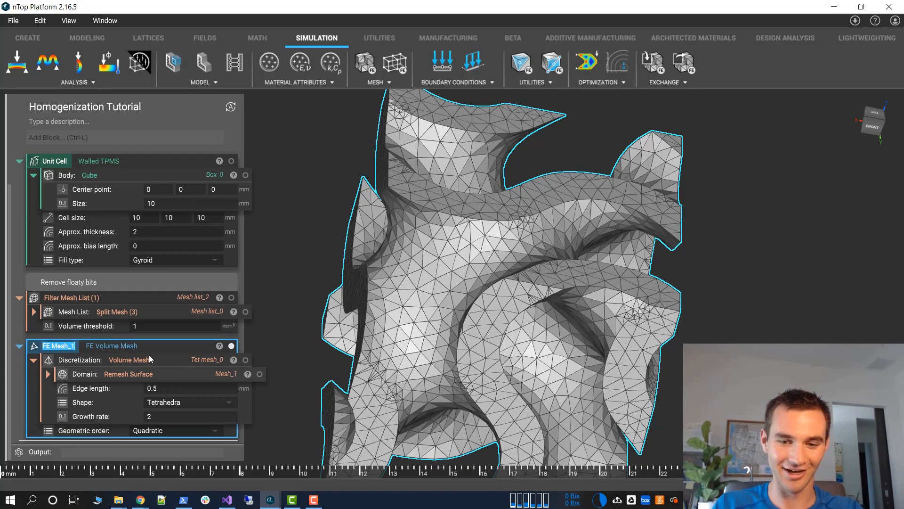
pyautogui.write('Unit Cell')
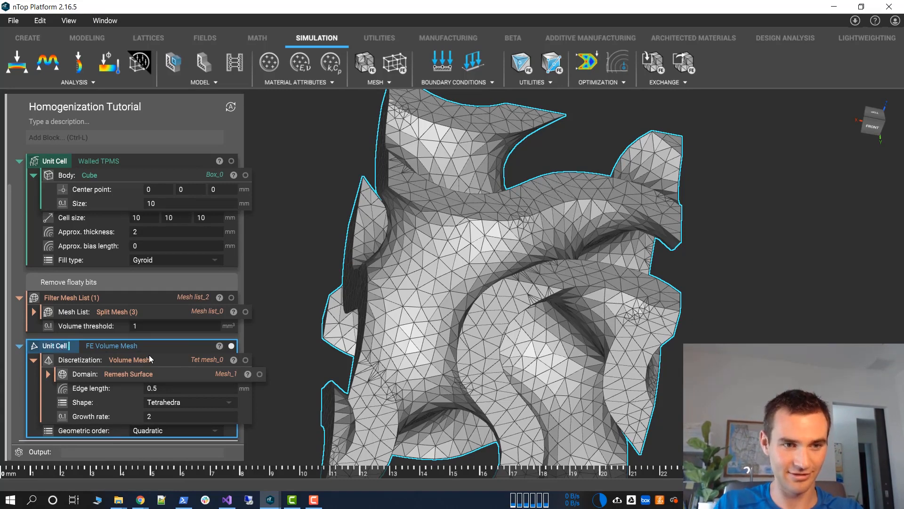
pyautogui.write(' FE Mesh')
pyautogui.press('Return')
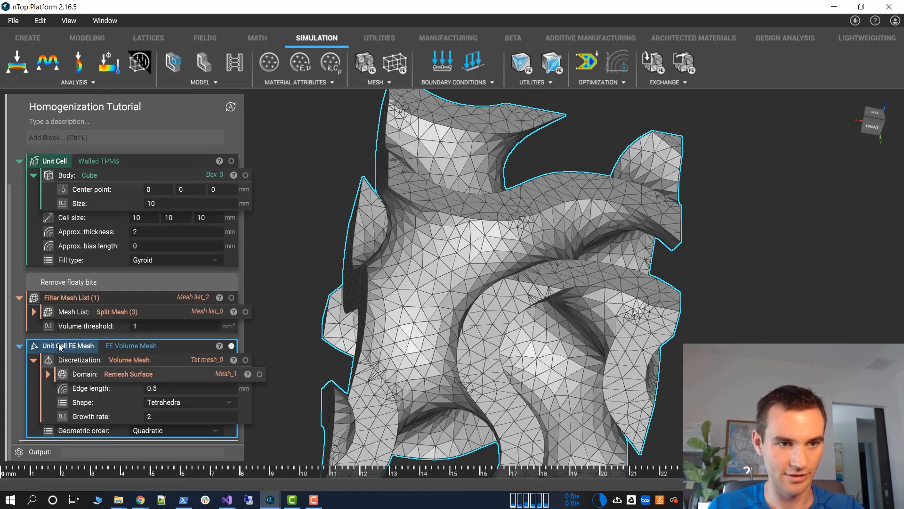
pyautogui.click(18, 347)
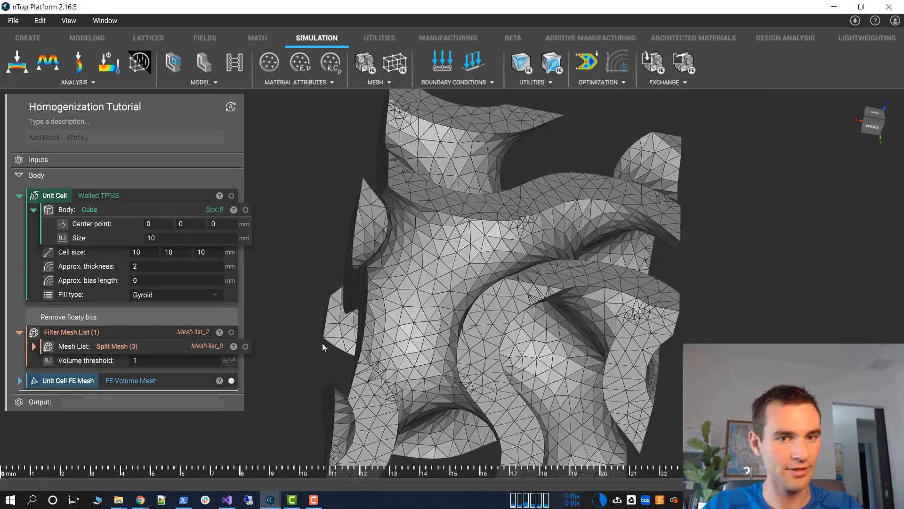
# Add a Homogenize Unit Cell block below the Unit Cell FE Mesh variable
pyautogui.scroll(-3, 323, 343)
pyautogui.moveTo(322, 343); pyautogui.dragTo(220, 305, button='right')
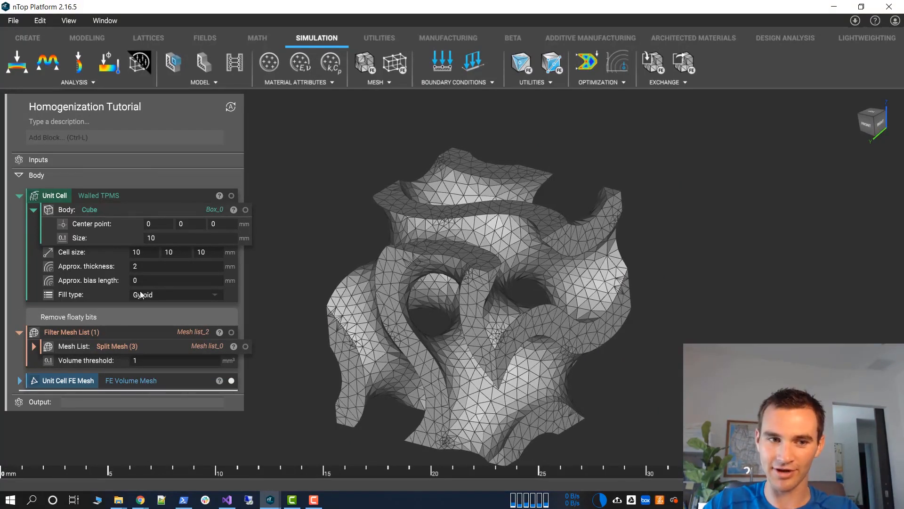
pyautogui.click(94, 136)
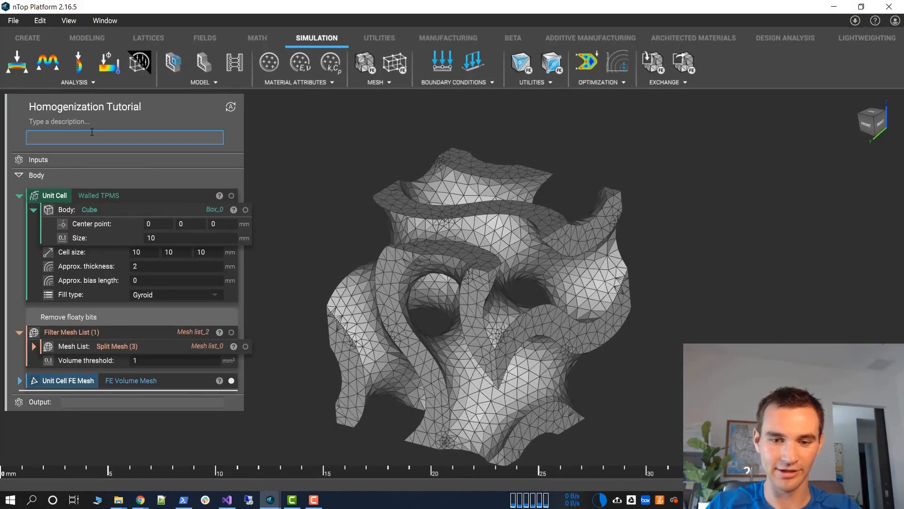
pyautogui.write('unit')
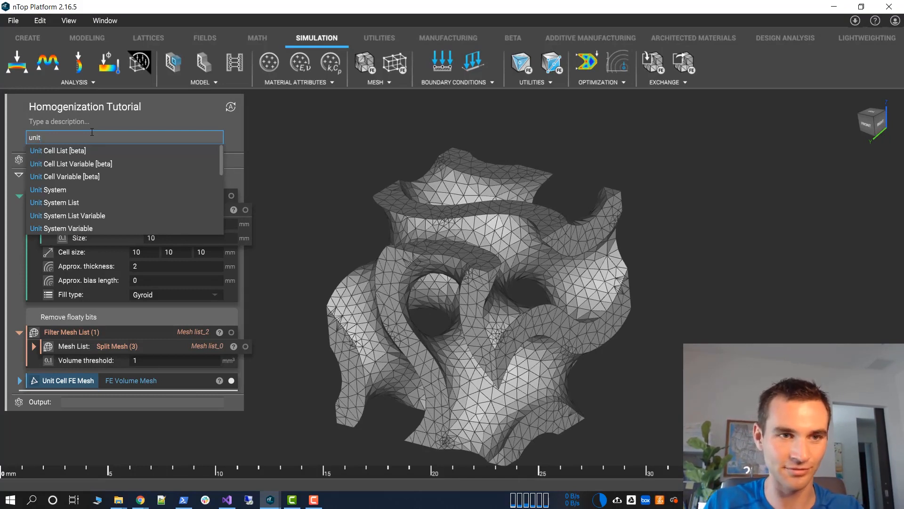
pyautogui.hotkey('ctrl', 'a')
pyautogui.write('homg')
pyautogui.press('BackSpace')
pyautogui.write('oge')
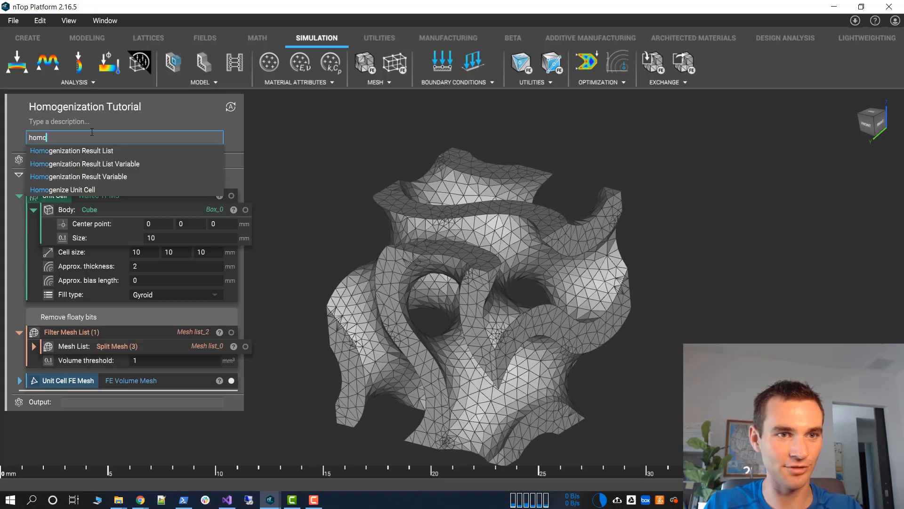
pyautogui.click(97, 191)
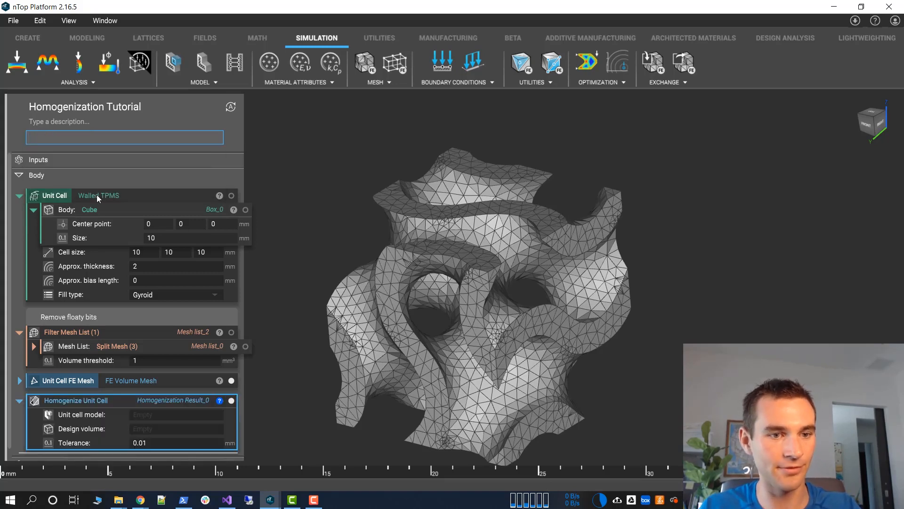
# Insert an FE Solid Model as the Homogenize Unit Cell block's unit cell model
pyautogui.scroll(-1, 204, 424)
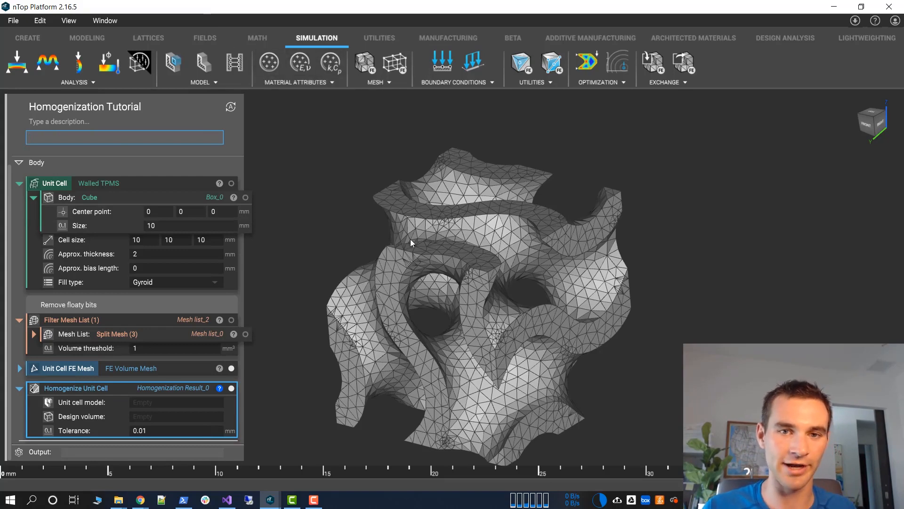
pyautogui.click(429, 238)
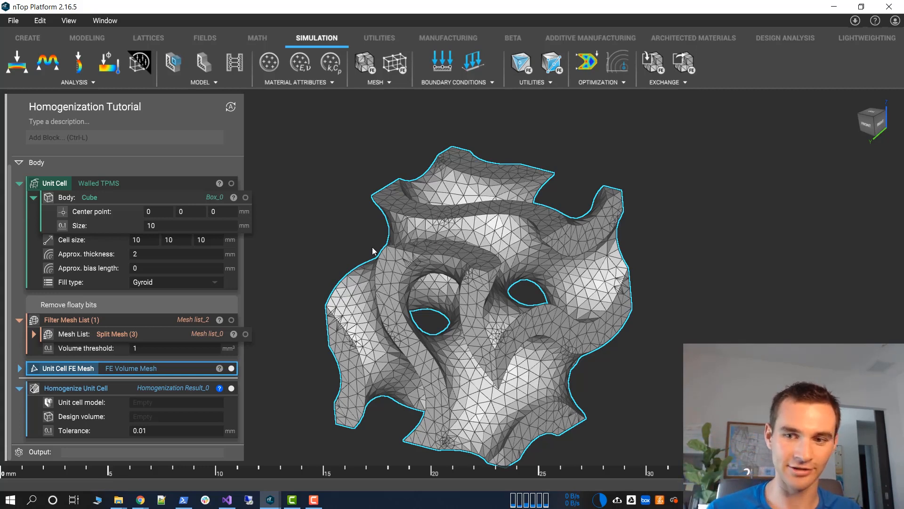
pyautogui.click(105, 390)
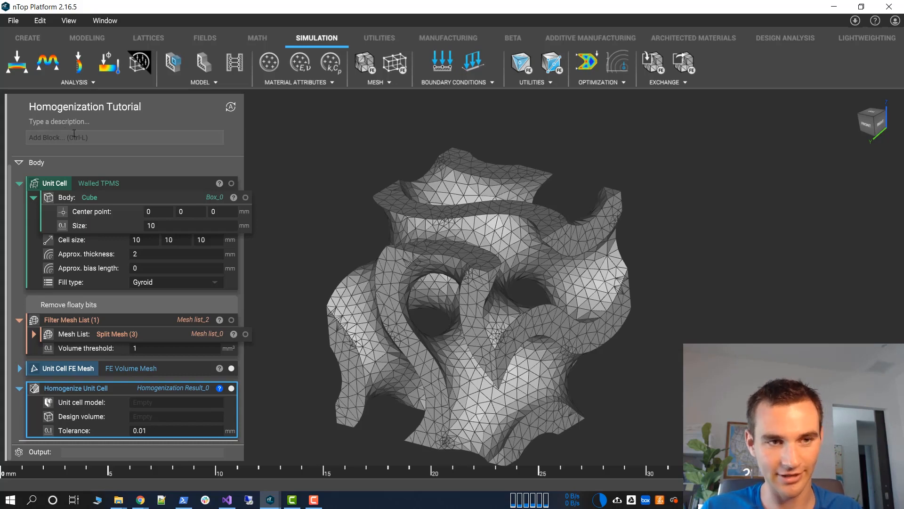
pyautogui.click(167, 403)
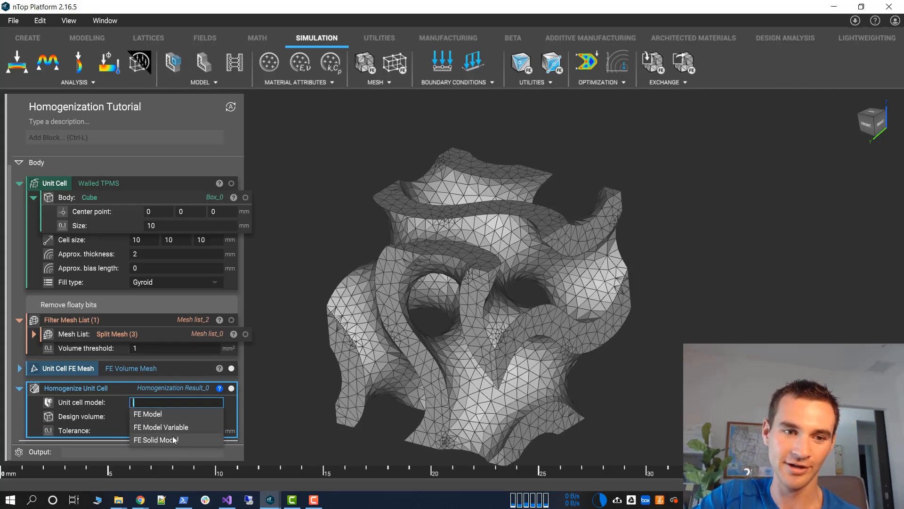
pyautogui.click(443, 306)
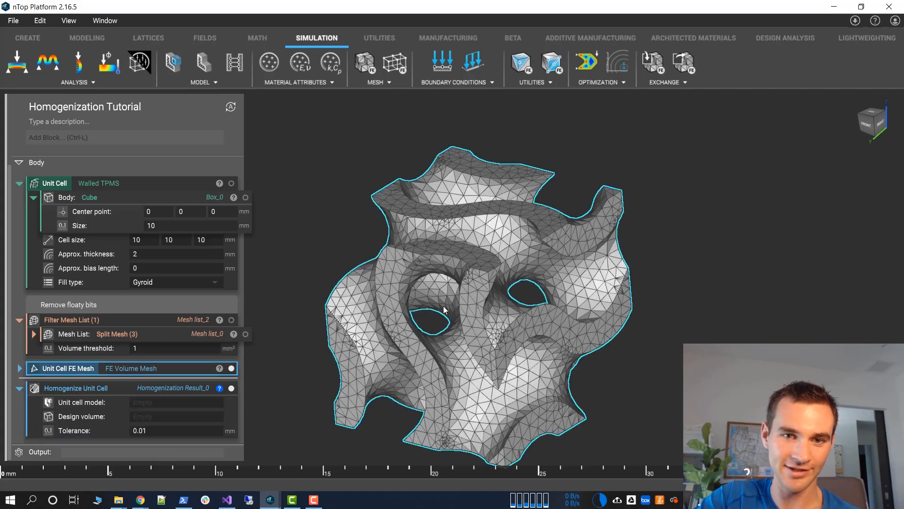
pyautogui.click(161, 405)
pyautogui.click(159, 442)
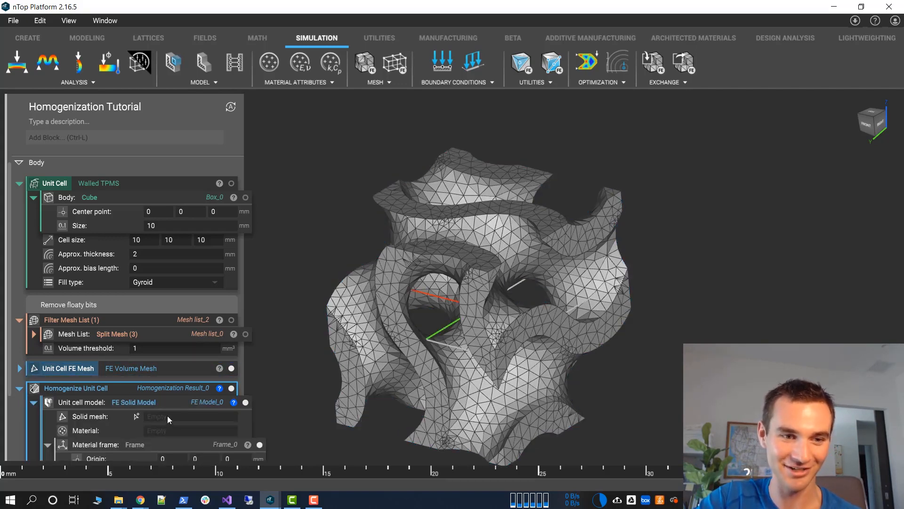
pyautogui.scroll(-3, 167, 415)
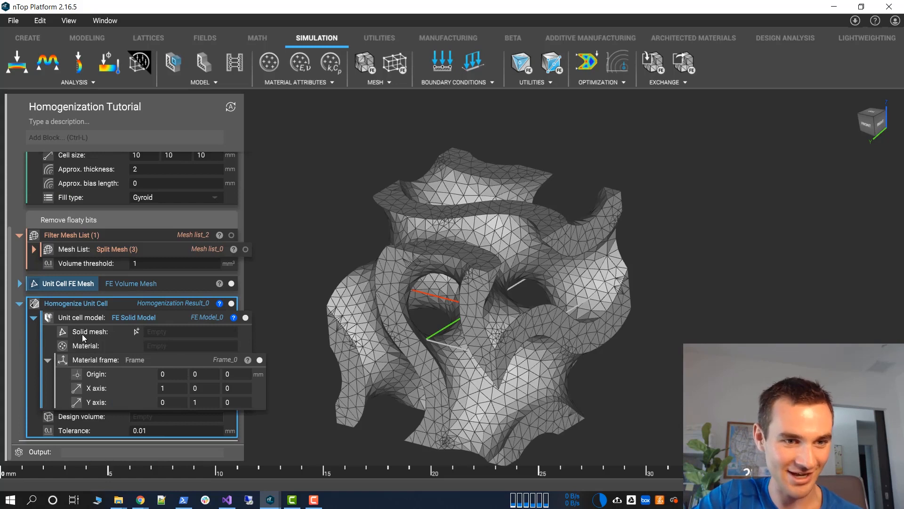
# Assign the Unit Cell FE Mesh variable as the FE Solid Model's solid mesh
pyautogui.click(163, 332)
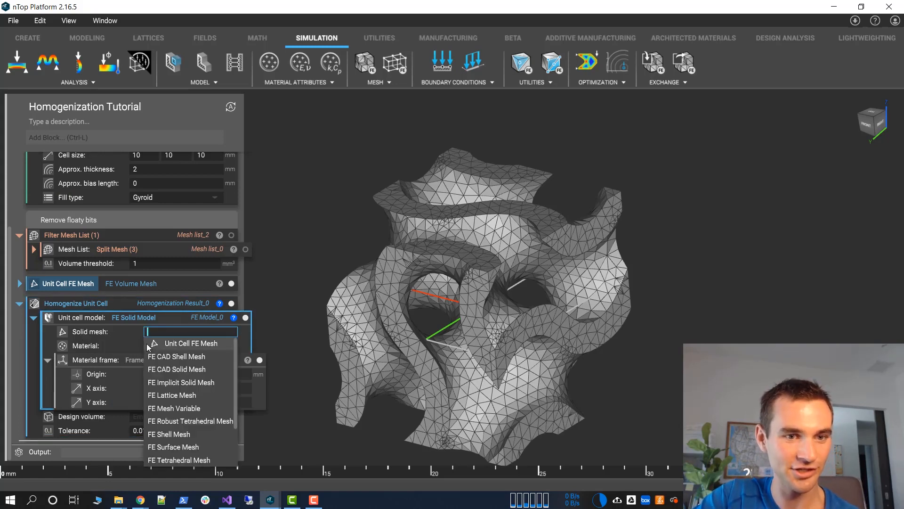
pyautogui.click(79, 283)
pyautogui.click(160, 336)
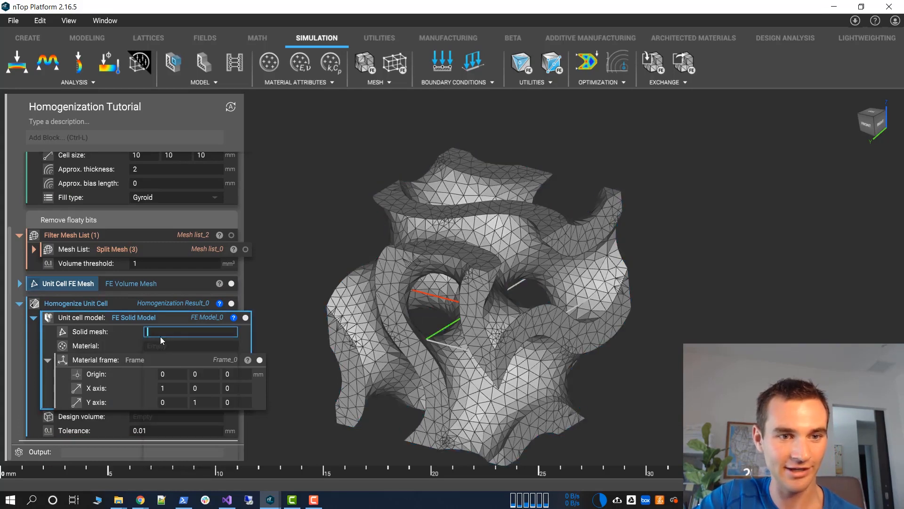
pyautogui.scroll(-2, 182, 381)
pyautogui.scroll(2, 187, 427)
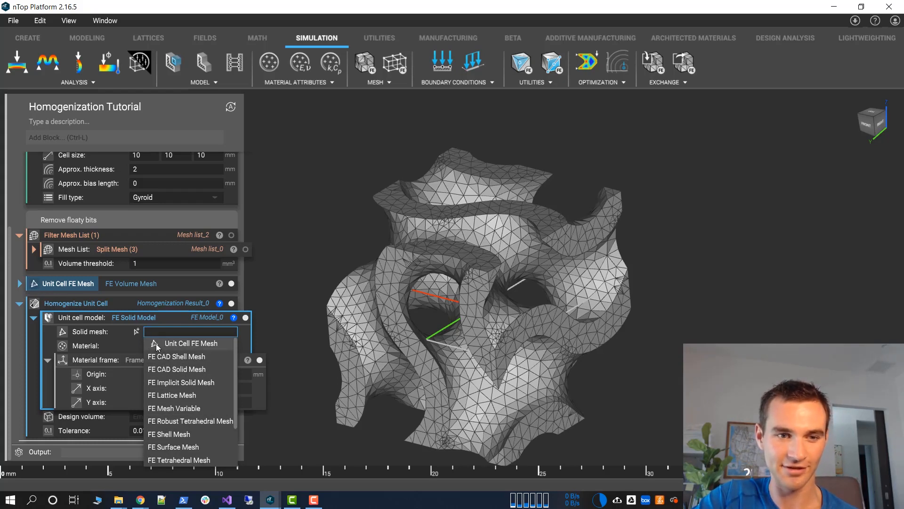
pyautogui.click(187, 344)
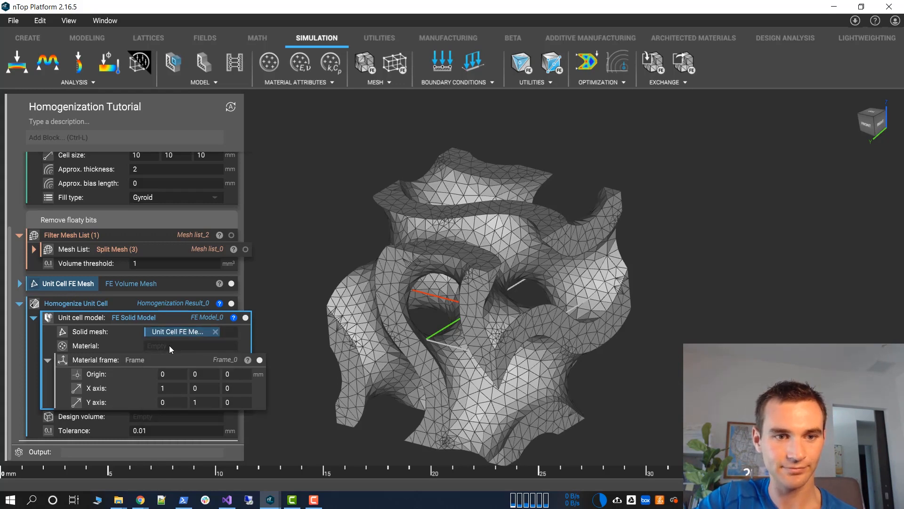
# Insert an Isotropic Material containing an Isotropic Linear Elastic Property as the FE Solid Model's material
pyautogui.click(164, 347)
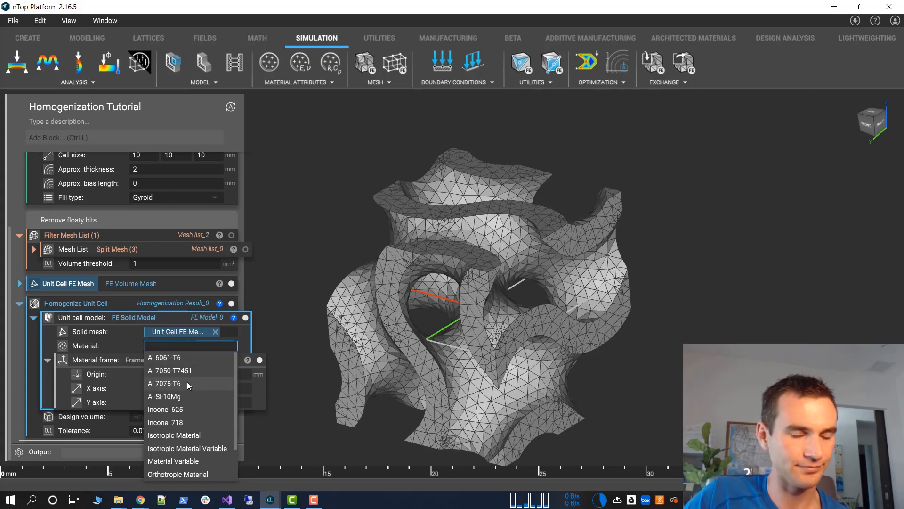
pyautogui.click(198, 435)
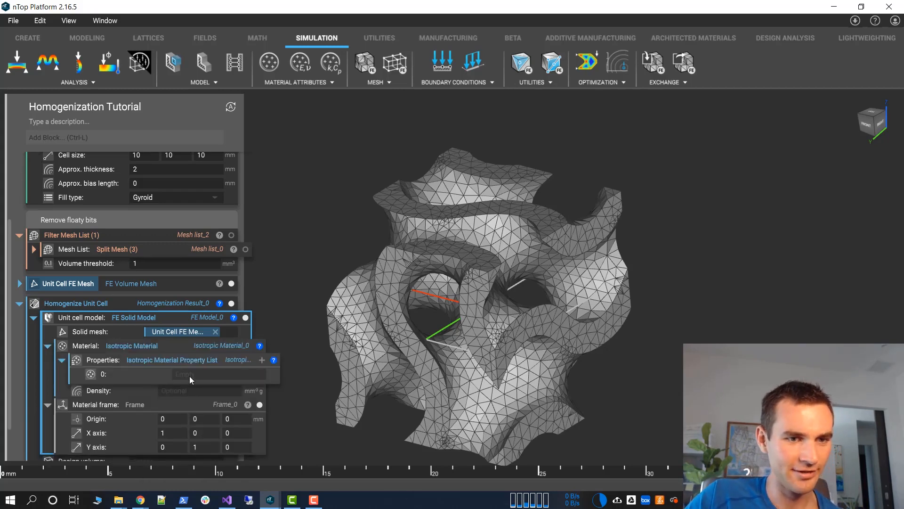
pyautogui.click(206, 375)
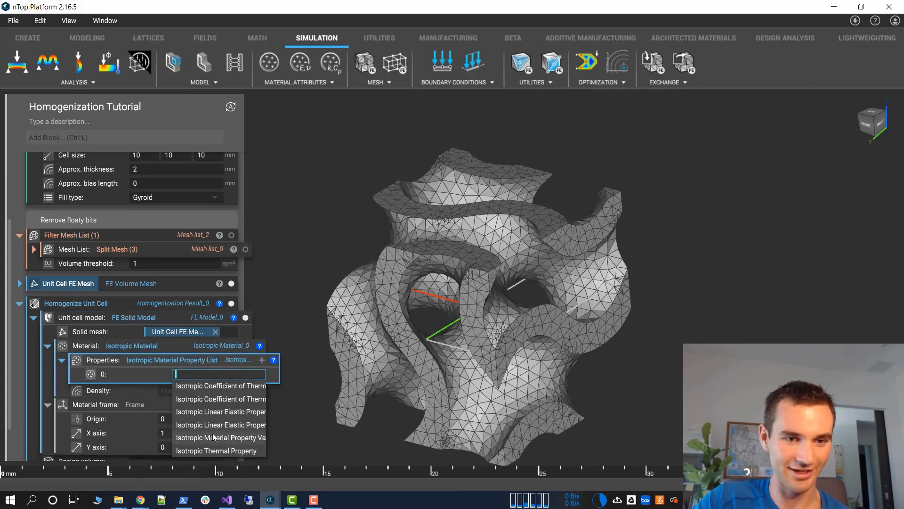
pyautogui.click(211, 417)
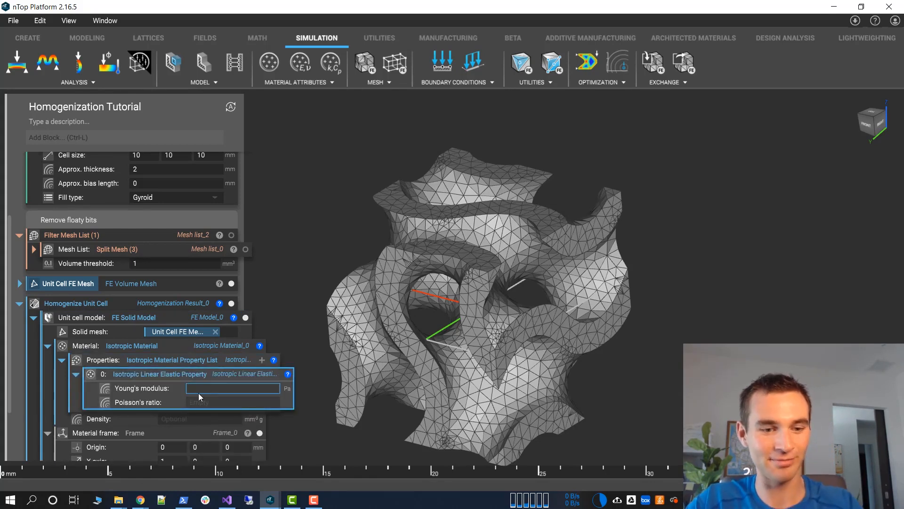
# Set the isotropic material's Young's modulus to 1 Pa, Poisson's ratio to 0.3 and density to 1
pyautogui.write('1')
pyautogui.press('Tab')
pyautogui.write('0.3')
pyautogui.press('Tab')
pyautogui.write('1')
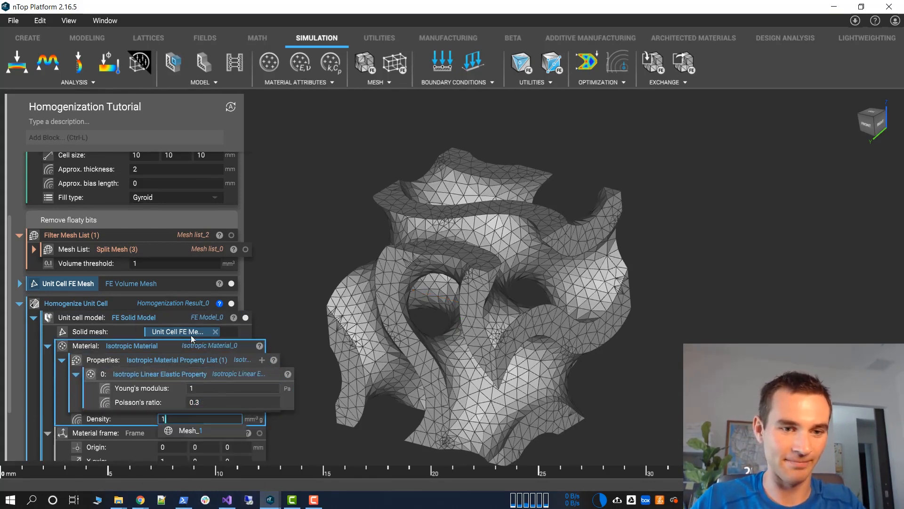
pyautogui.press('Tab')
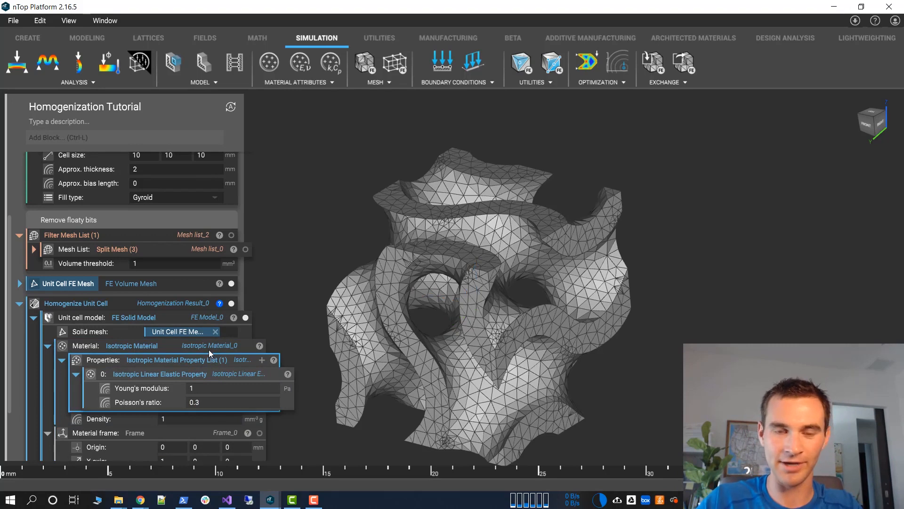
# Replace the FE Solid Model's isotropic material with Al 7075-T6 and collapse the material frame
pyautogui.click(209, 350)
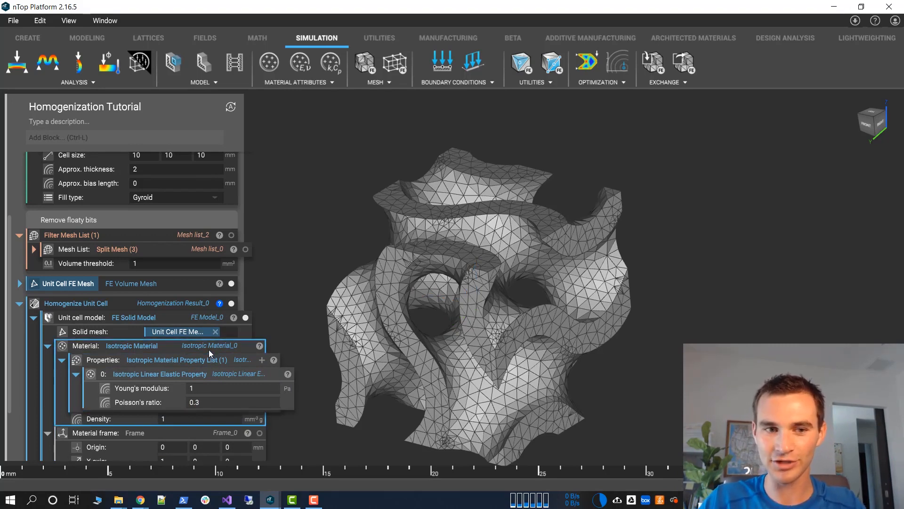
pyautogui.press('Delete')
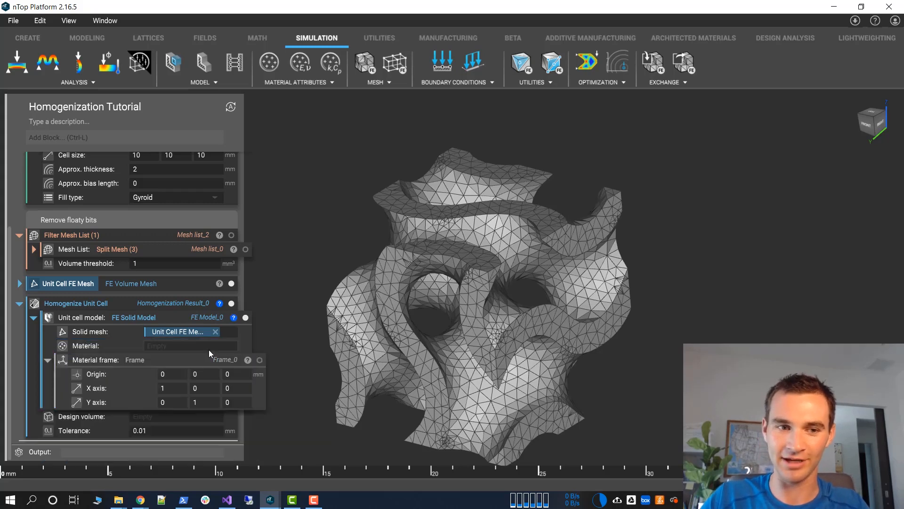
pyautogui.click(209, 350)
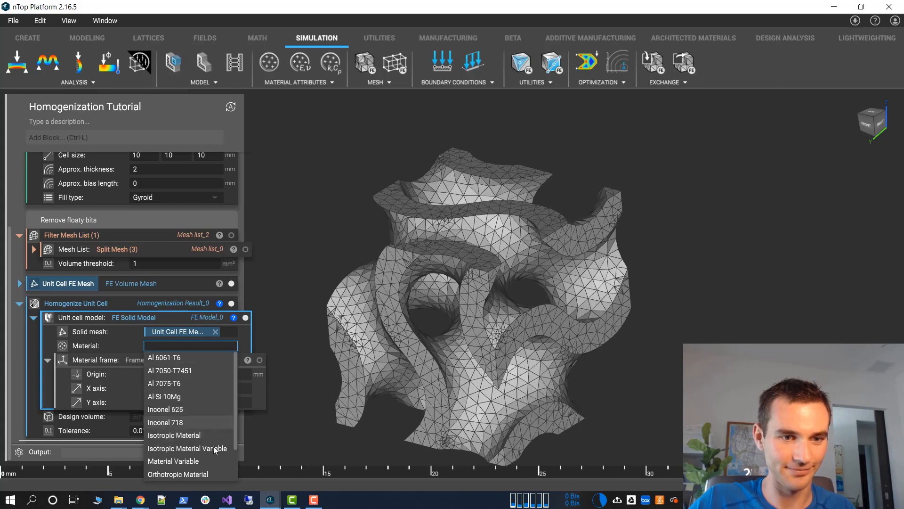
pyautogui.click(181, 383)
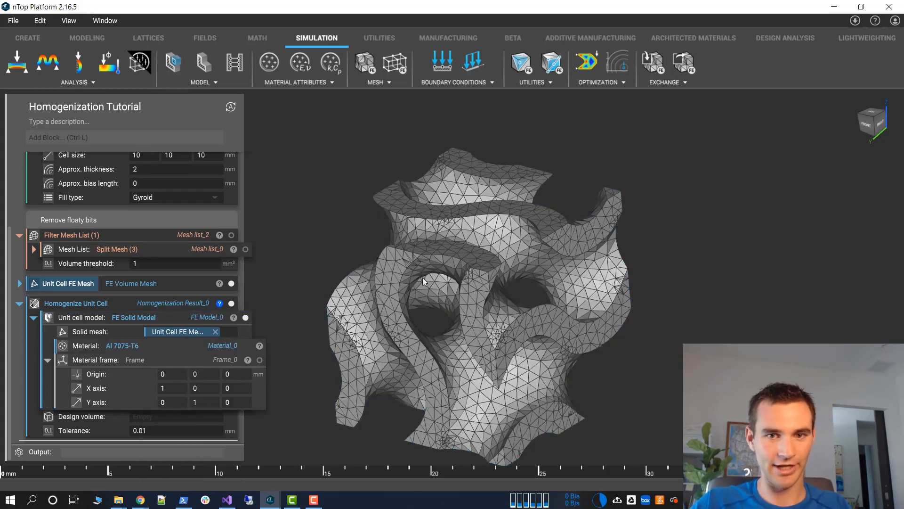
pyautogui.moveTo(345, 232); pyautogui.dragTo(329, 301, button='right')
pyautogui.click(48, 360)
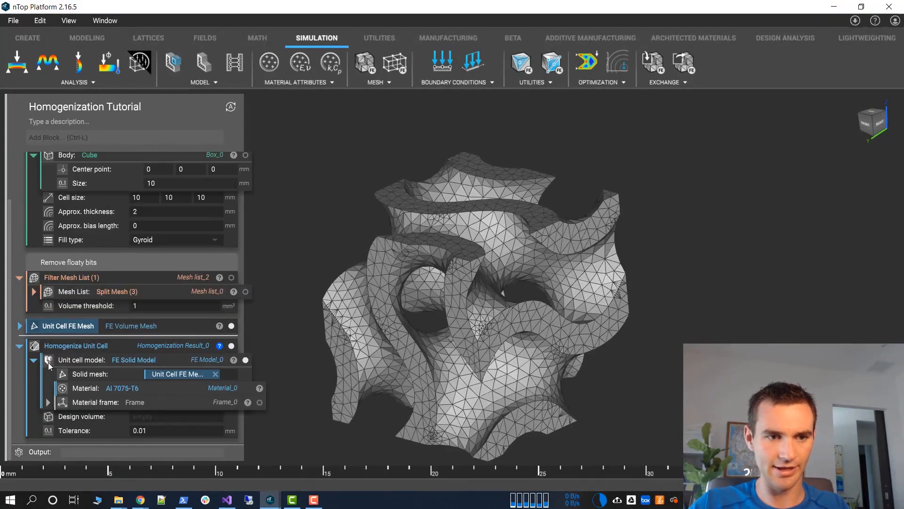
# Copy the 10 mm Cube body from the gyroid block into the Homogenize Unit Cell block's design volume
pyautogui.click(146, 418)
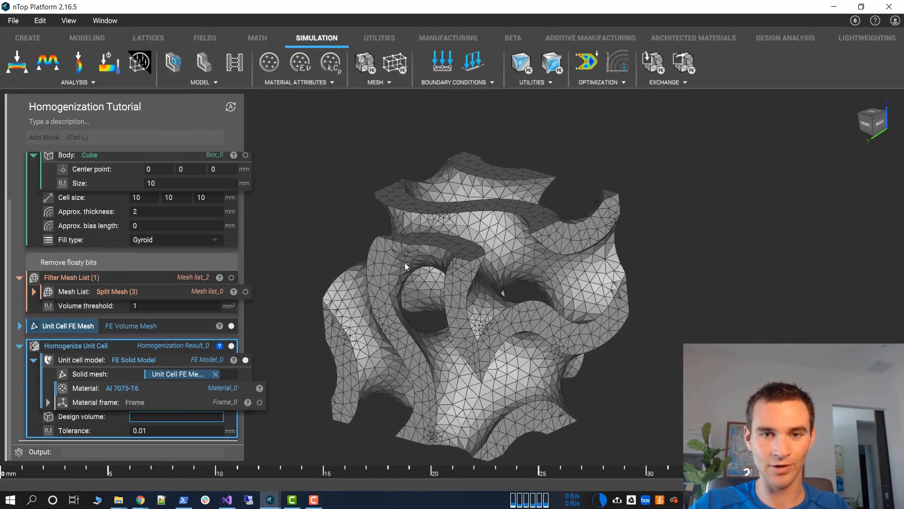
pyautogui.click(220, 159)
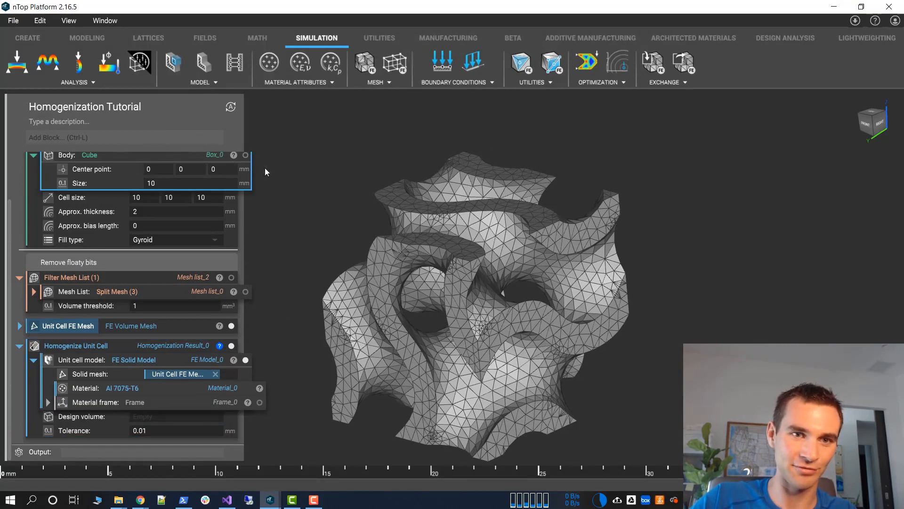
pyautogui.click(549, 291)
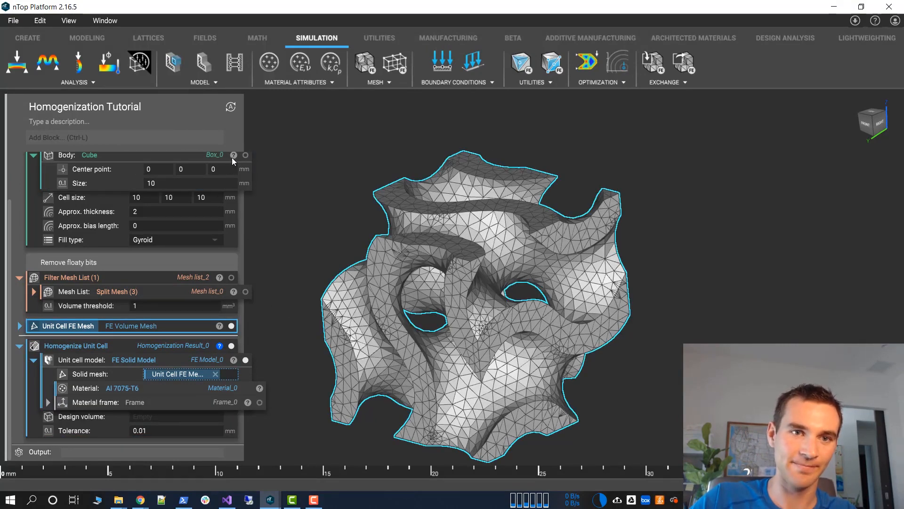
pyautogui.moveTo(232, 158); pyautogui.dragTo(180, 417)
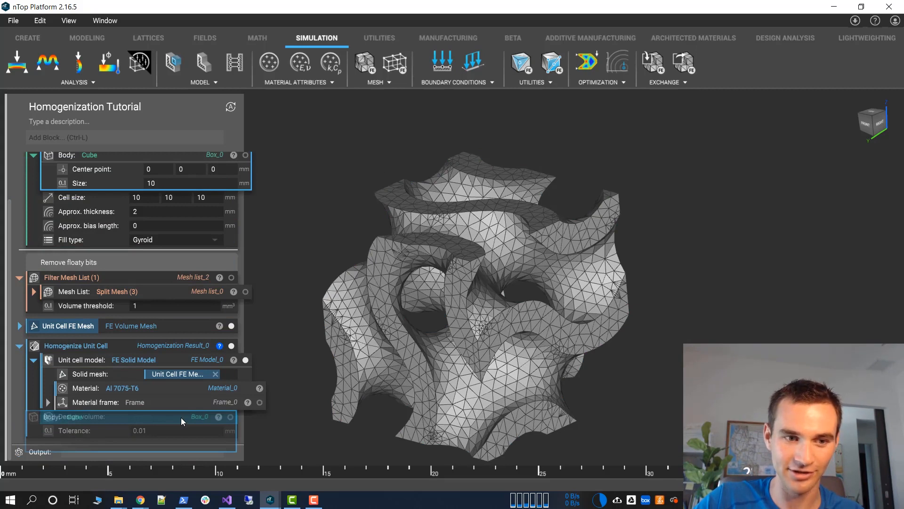
pyautogui.moveTo(180, 417)
pyautogui.mouseDown()
pyautogui.moveTo(200, 152)
pyautogui.moveTo(166, 408)
pyautogui.mouseUp()
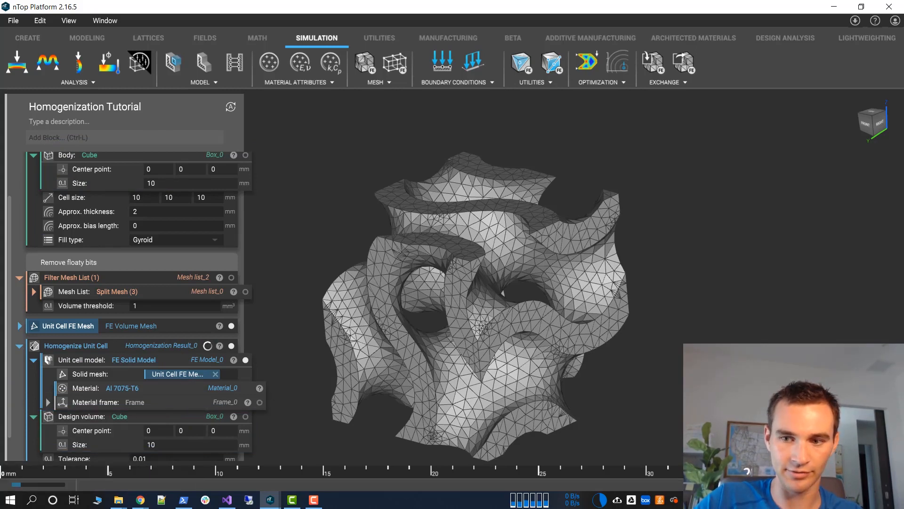
# Check the progress of the Homogenize Unit Cell run in the log and inspect the unit cell mesh meanwhile
pyautogui.click(39, 484)
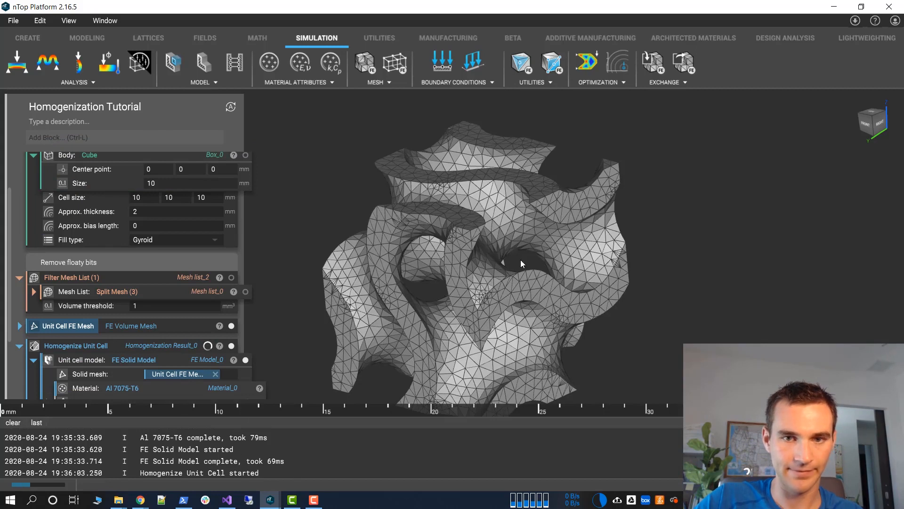
pyautogui.moveTo(422, 152); pyautogui.dragTo(422, 166, button='right')
pyautogui.moveTo(26, 485)
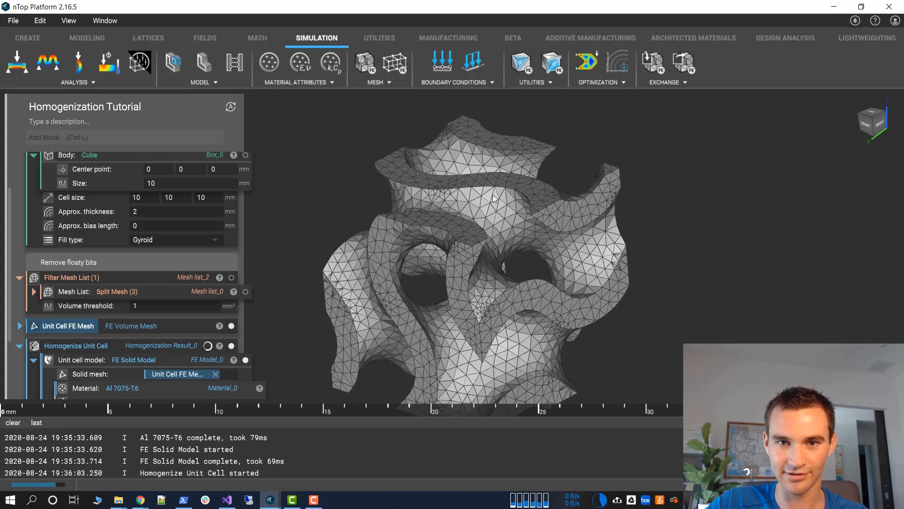
pyautogui.click(894, 484)
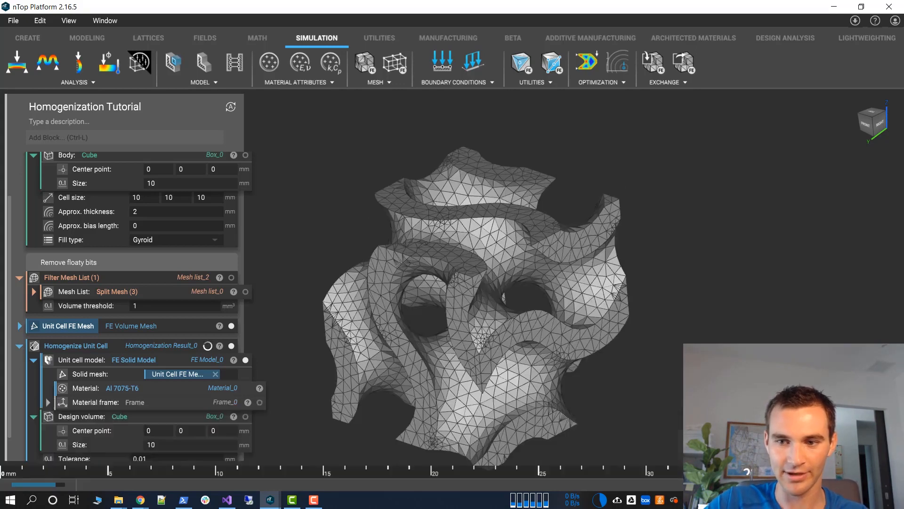
pyautogui.moveTo(600, 312); pyautogui.dragTo(623, 279, button='middle')
pyautogui.scroll(3, 623, 279)
pyautogui.moveTo(623, 279); pyautogui.dragTo(614, 245, button='right')
pyautogui.scroll(-2, 614, 245)
pyautogui.moveTo(653, 191); pyautogui.dragTo(642, 196, button='right')
# Turn the Homogenize Unit Cell block into a variable and hide the Unit Cell FE Mesh
pyautogui.click(179, 346)
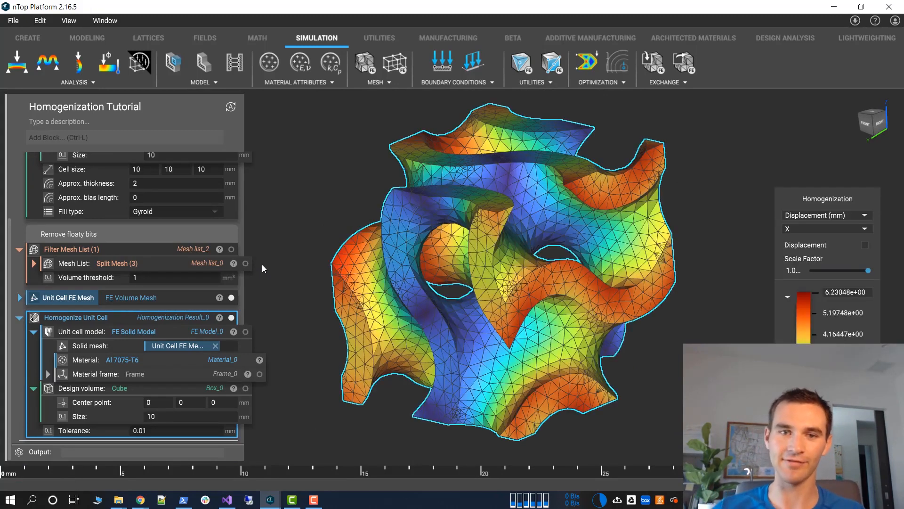
pyautogui.rightClick(106, 317)
pyautogui.click(154, 140)
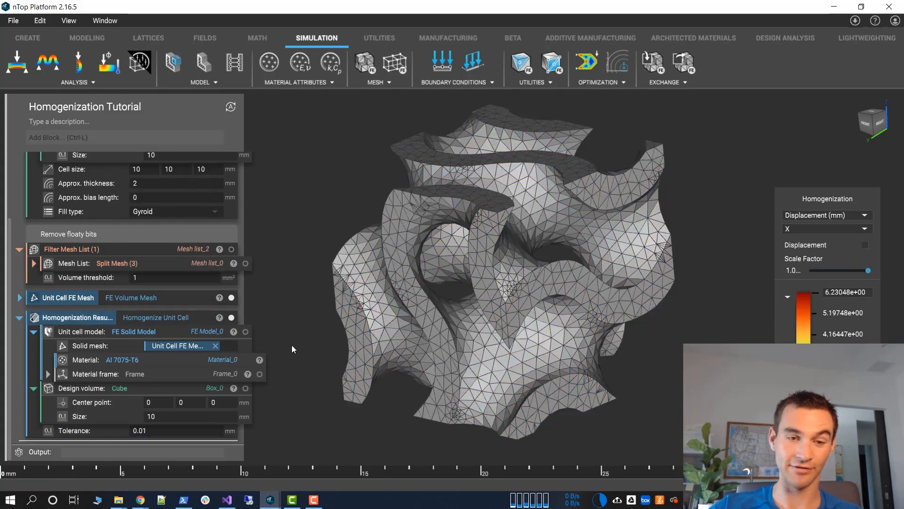
pyautogui.click(559, 259)
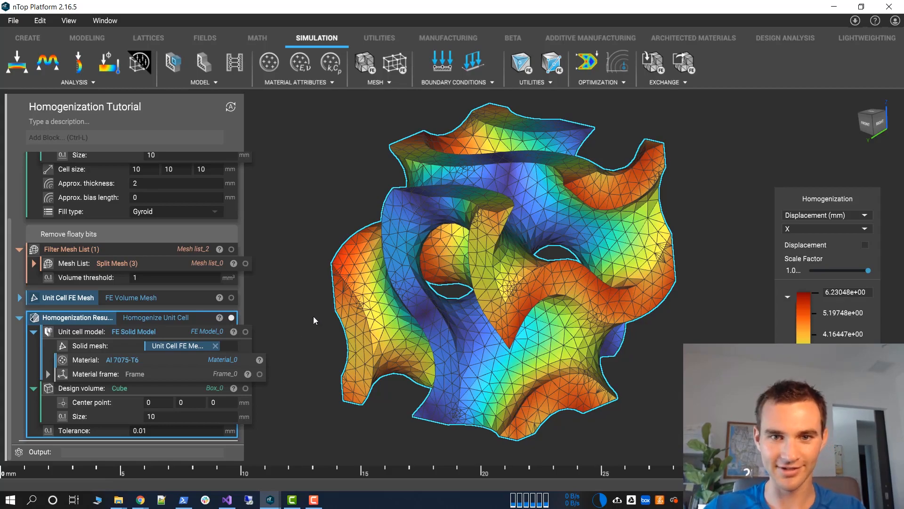
# Enable the deformed displacement display at the minimum scale factor and show the YZ displacement result on the unit cell
pyautogui.moveTo(393, 286)
pyautogui.mouseDown(button='middle')
pyautogui.moveTo(584, 238)
pyautogui.moveTo(769, 267)
pyautogui.moveTo(512, 256)
pyautogui.moveTo(378, 293)
pyautogui.mouseUp(button='middle')
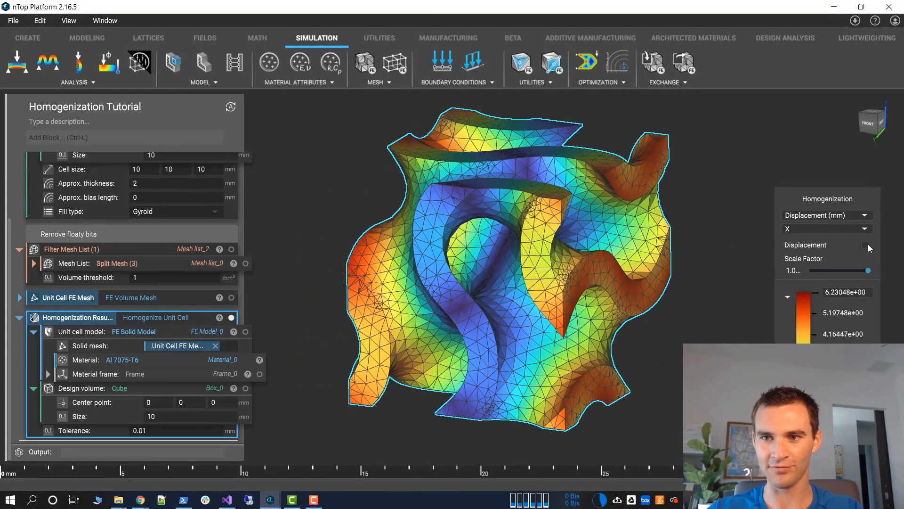
pyautogui.click(866, 245)
pyautogui.moveTo(868, 271); pyautogui.dragTo(803, 277)
pyautogui.click(822, 228)
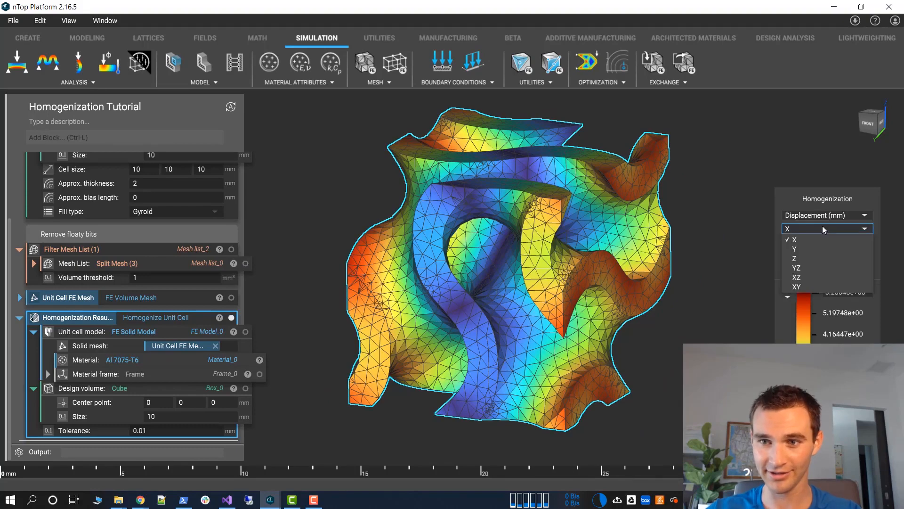
pyautogui.click(822, 267)
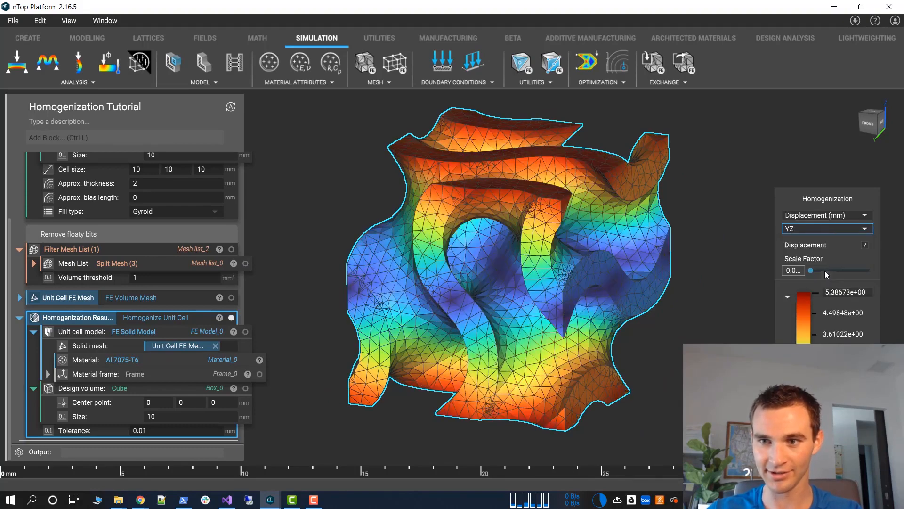
pyautogui.moveTo(804, 269)
pyautogui.mouseDown()
pyautogui.moveTo(875, 278)
pyautogui.moveTo(807, 279)
pyautogui.mouseUp()
pyautogui.moveTo(685, 303); pyautogui.dragTo(442, 398, button='right')
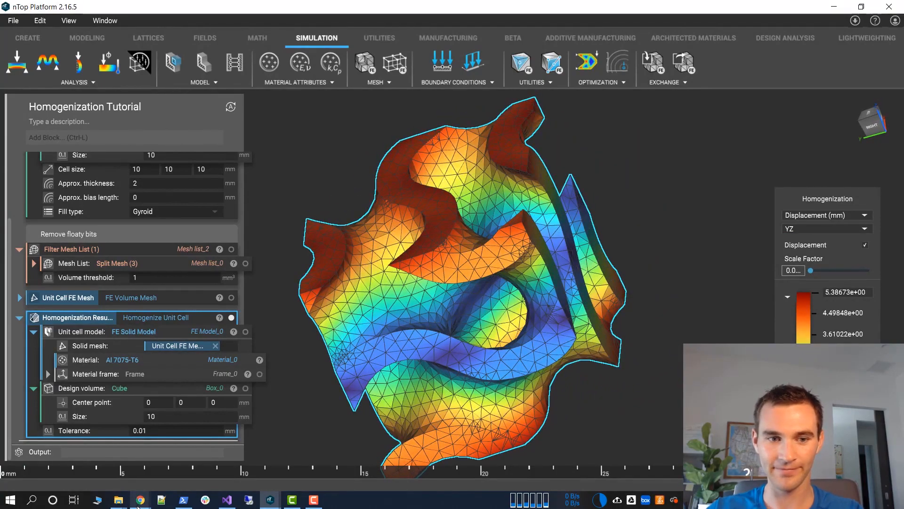
# Switch to Chrome, review the stiffness matrices on Wikipedia's Hooke's law page and nTopology's unit cell stiffness figure, and return to nTop Platform
pyautogui.moveTo(138, 503)
pyautogui.click(117, 470)
pyautogui.scroll(-6, 220, 170)
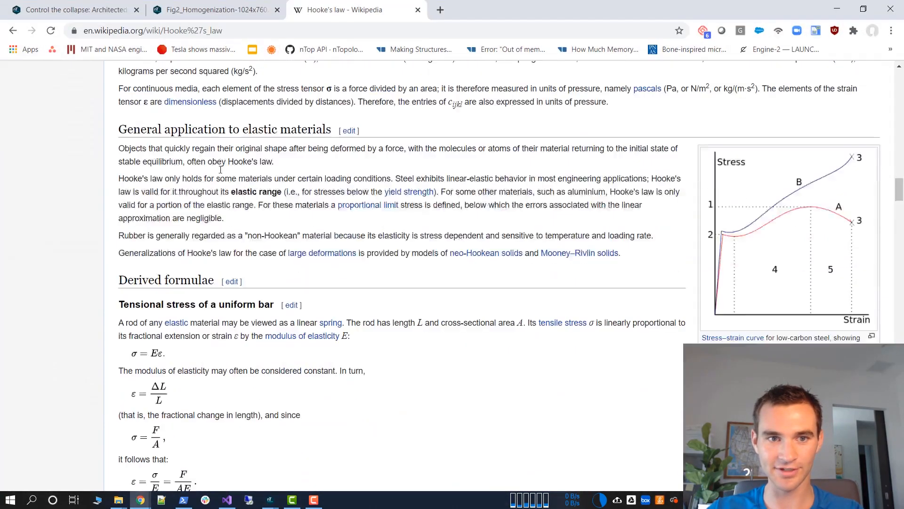
pyautogui.scroll(-20, 220, 169)
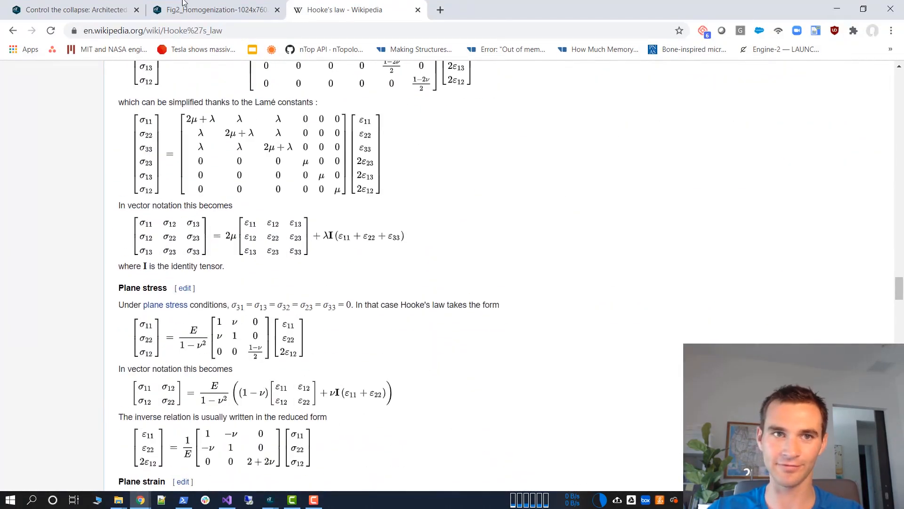
pyautogui.click(54, 9)
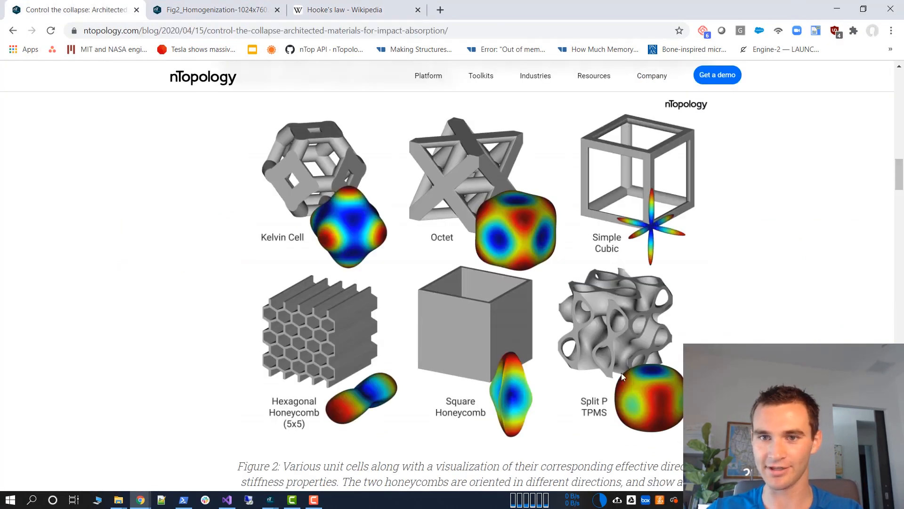
pyautogui.click(836, 9)
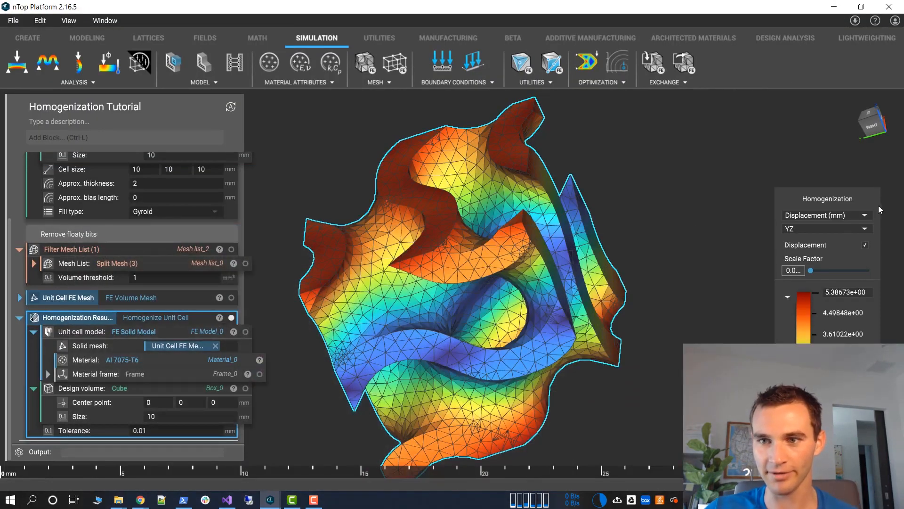
# Display the homogenization result as a directional Young's modulus surface, fit it in view, and show the Unit Cell FE Mesh with it
pyautogui.click(844, 216)
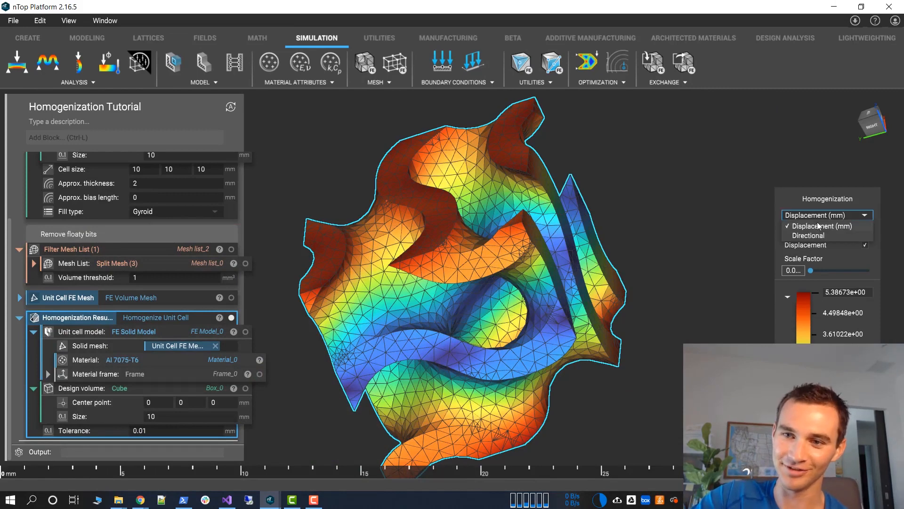
pyautogui.click(817, 235)
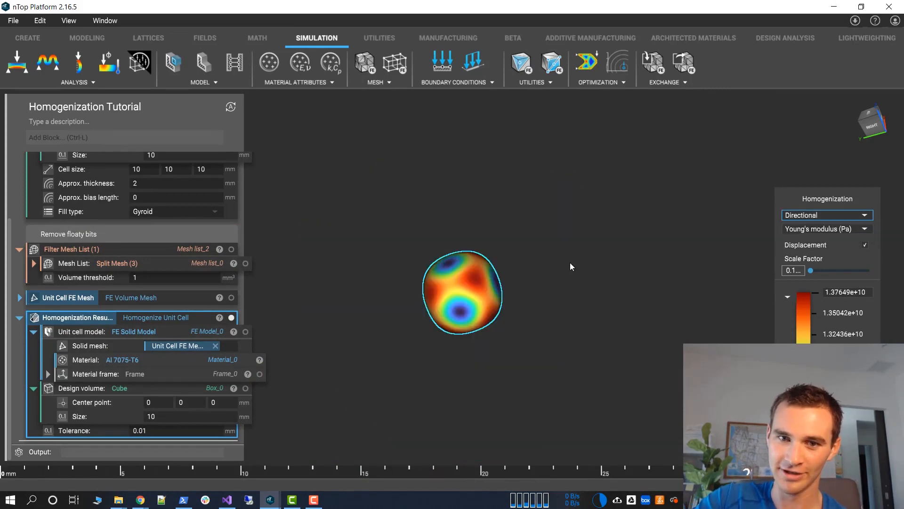
pyautogui.moveTo(569, 262); pyautogui.dragTo(766, 218, button='right')
pyautogui.scroll(2, 516, 265)
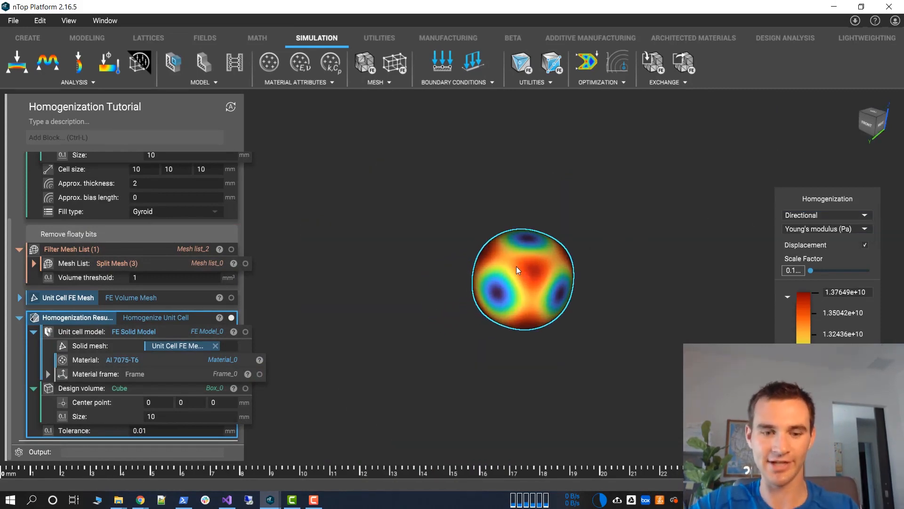
pyautogui.press('f')
pyautogui.scroll(8, 448, 320)
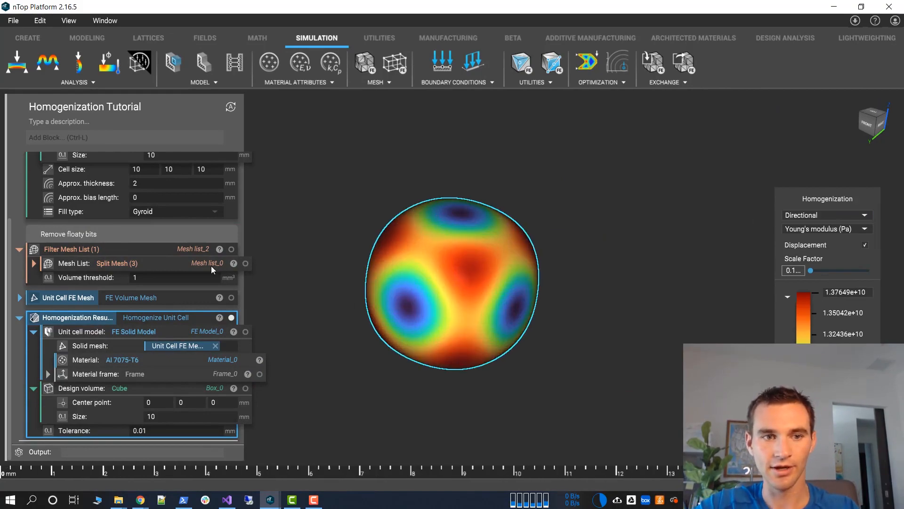
pyautogui.click(200, 300)
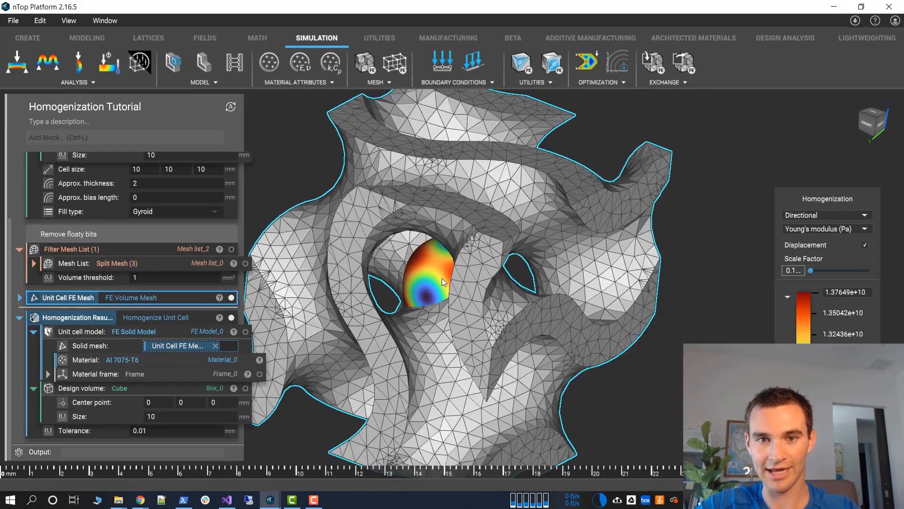
# Enlarge the directional Young's modulus surface by raising its displacement scale factor to about 0.6
pyautogui.click(441, 278)
pyautogui.moveTo(442, 278); pyautogui.dragTo(490, 268, button='right')
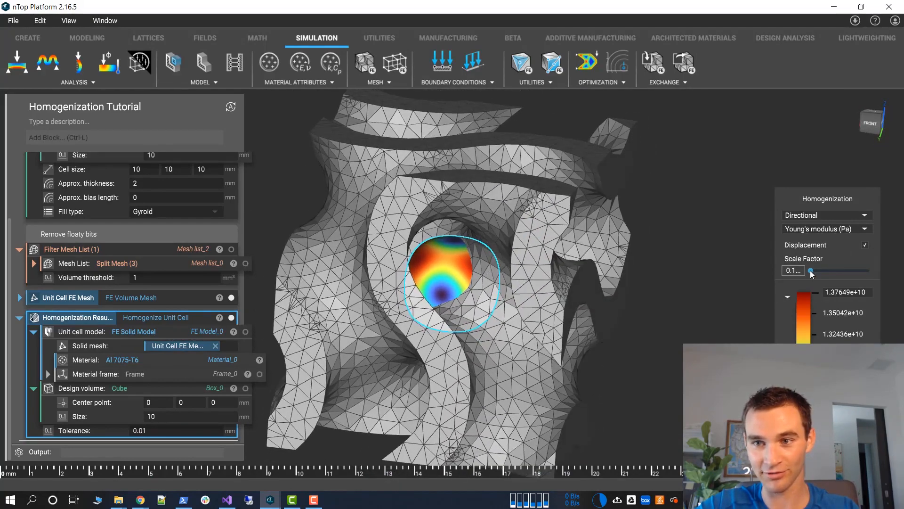
pyautogui.moveTo(810, 270); pyautogui.dragTo(852, 270)
pyautogui.scroll(-3, 502, 226)
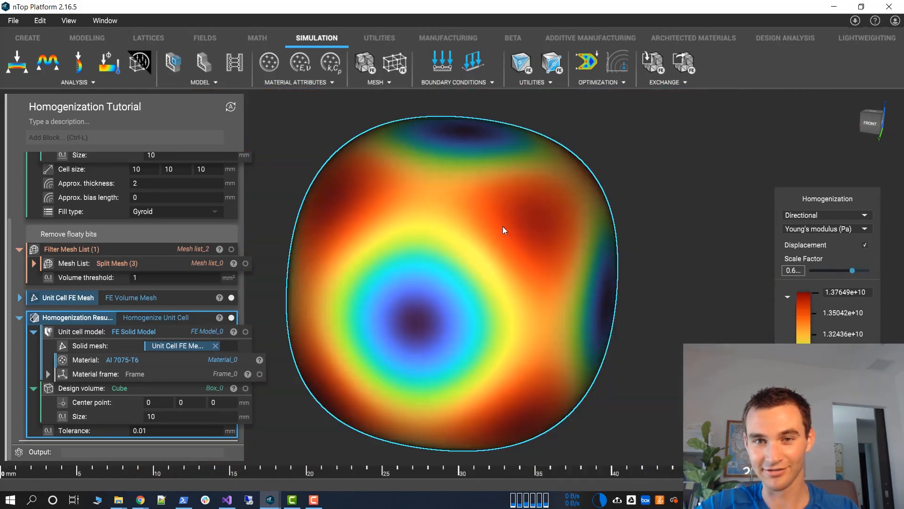
pyautogui.moveTo(502, 226); pyautogui.dragTo(420, 302, button='right')
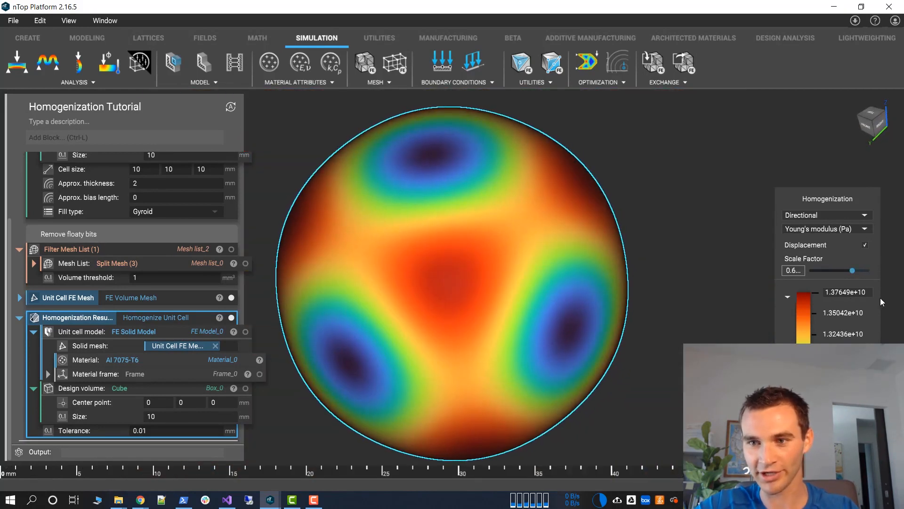
# Examine the maximum Young's modulus value in the homogenization legend
pyautogui.click(848, 292)
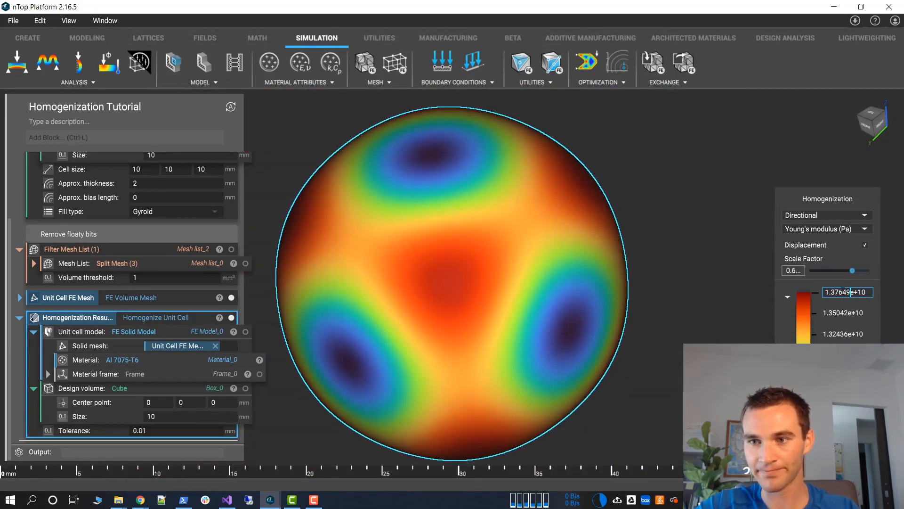
pyautogui.moveTo(825, 292); pyautogui.dragTo(843, 292)
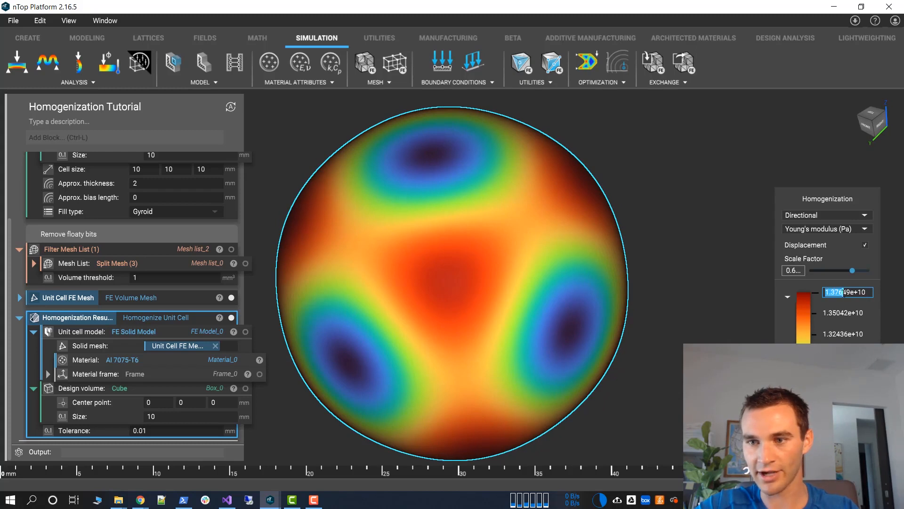
pyautogui.click(707, 302)
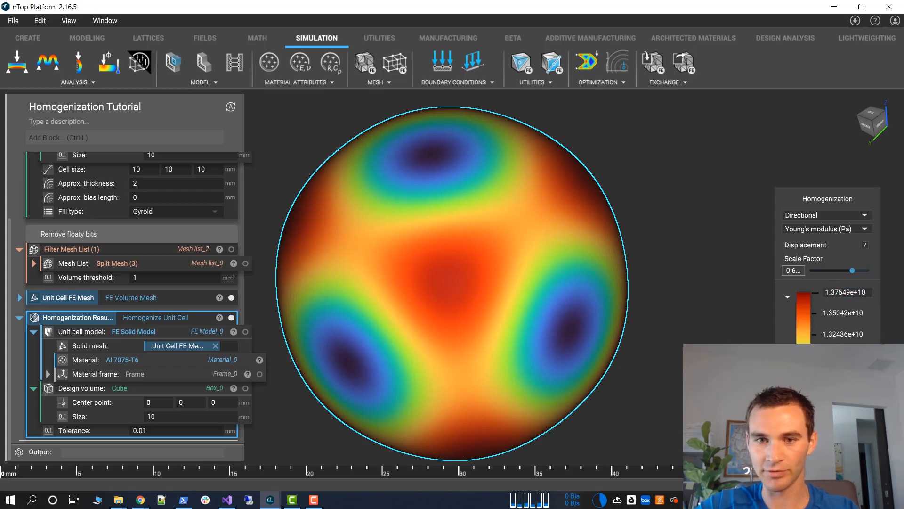
# Compare the result with the unit cell stiffness figure in nTopology's blog article in Chrome and return to nTop Platform
pyautogui.click(505, 303)
pyautogui.moveTo(500, 177); pyautogui.dragTo(539, 233, button='right')
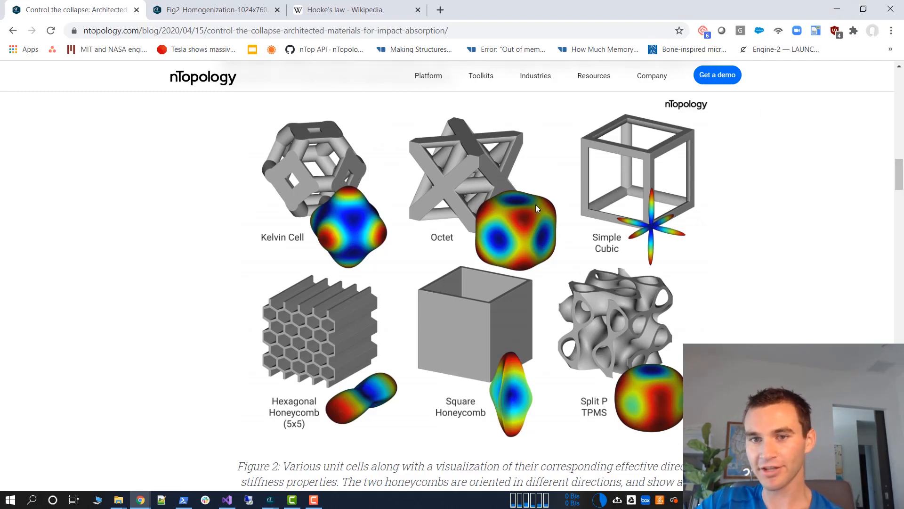
pyautogui.click(837, 9)
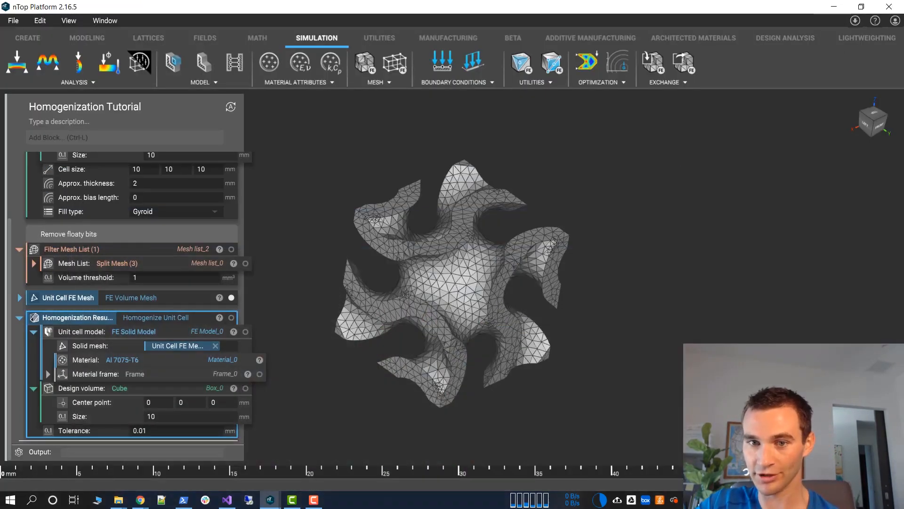
# Show the Homogenization Result without the Unit Cell FE Mesh and collapse the homogenization block
pyautogui.click(179, 316)
pyautogui.click(231, 317)
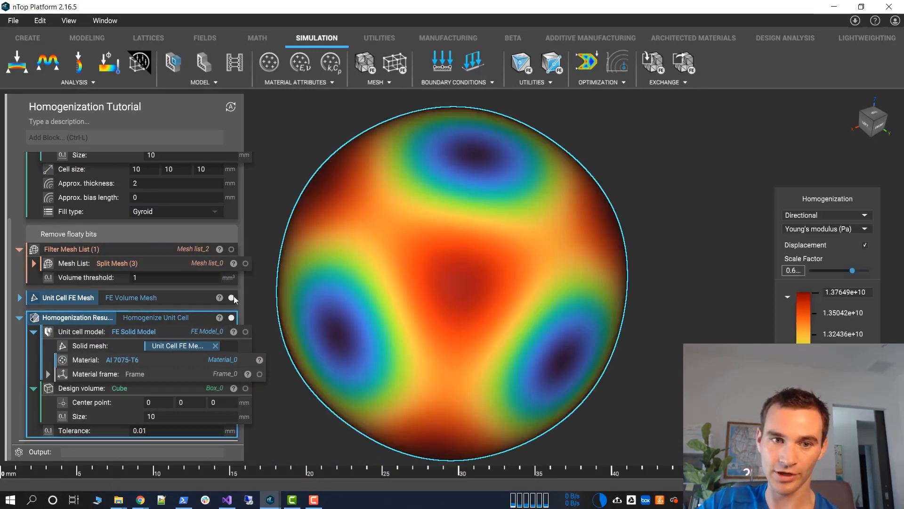
pyautogui.moveTo(441, 312); pyautogui.dragTo(276, 237, button='right')
pyautogui.click(307, 313)
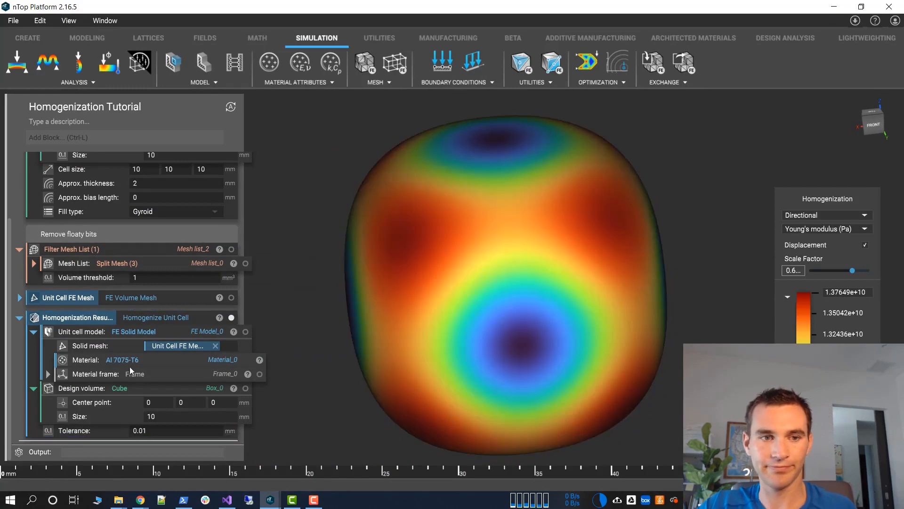
pyautogui.click(369, 284)
pyautogui.click(20, 320)
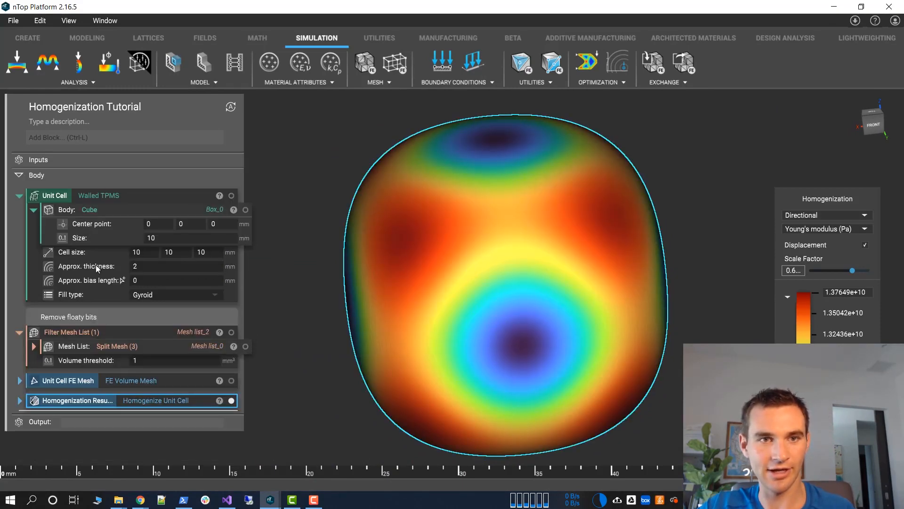
# Save the notebook as How to Homogenize.ntop in the Homogenization folder
pyautogui.click(270, 151)
pyautogui.hotkey('ctrl', 's')
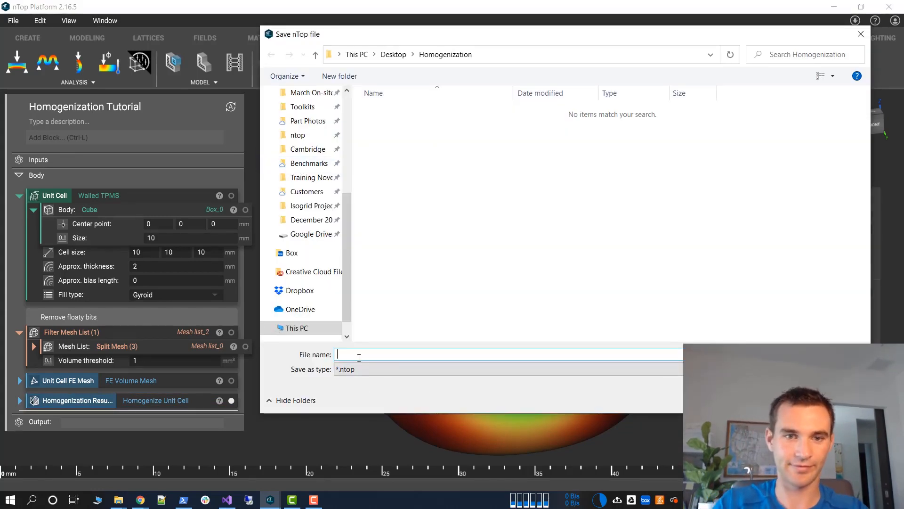
pyautogui.write('How to Homogen')
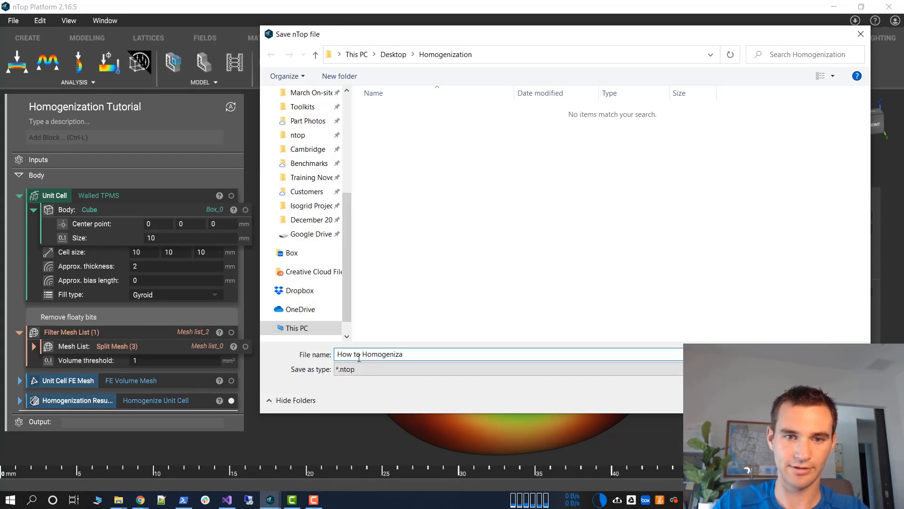
pyautogui.write('iza')
pyautogui.press('BackSpace')
pyautogui.press('BackSpace')
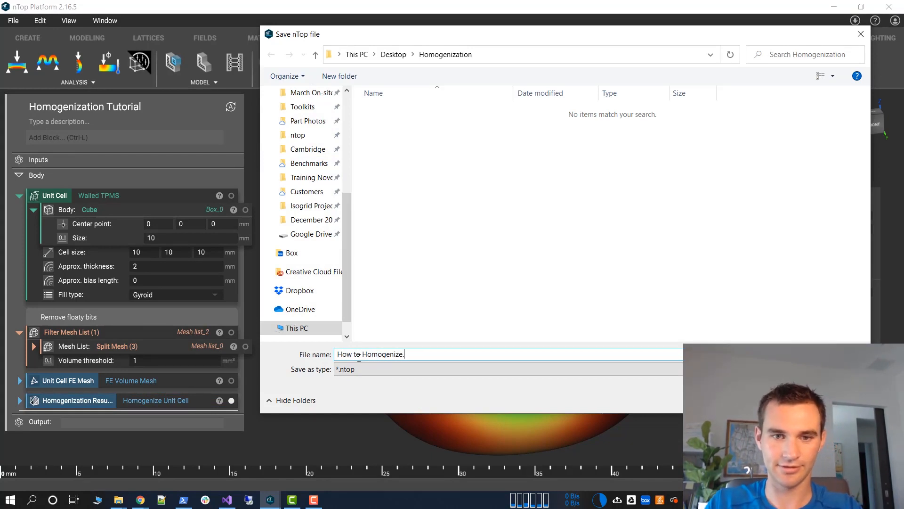
pyautogui.write('ze.ntop')
pyautogui.press('Return')
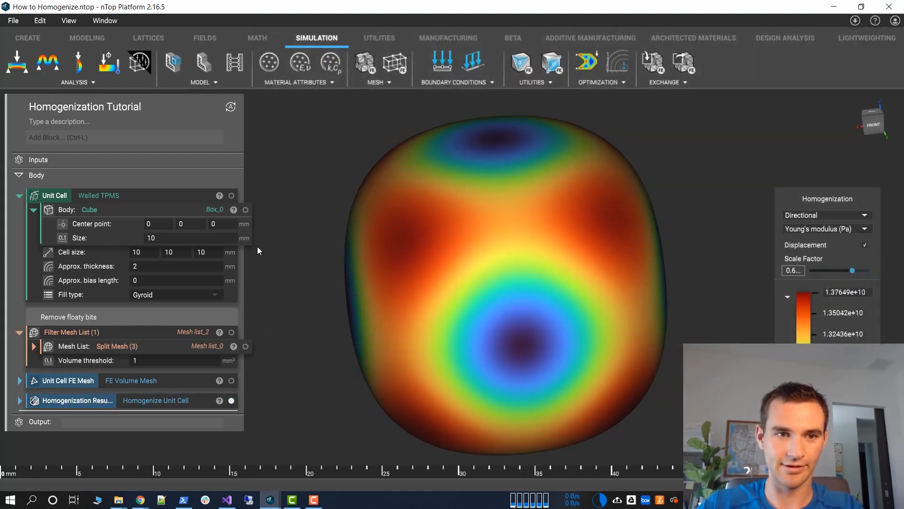
# Display the Unit Cell instead of the Homogenization Result and set its fill type to Diamond
pyautogui.moveTo(492, 287); pyautogui.dragTo(530, 315, button='right')
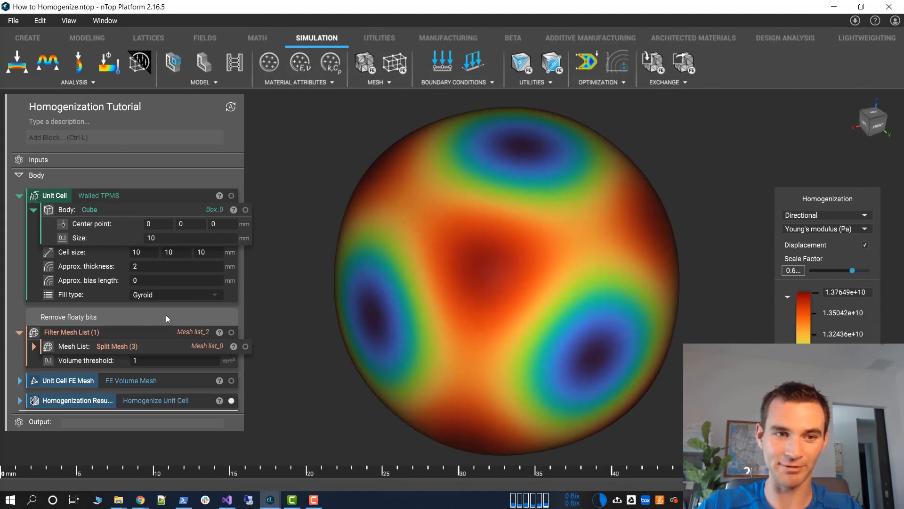
pyautogui.click(204, 296)
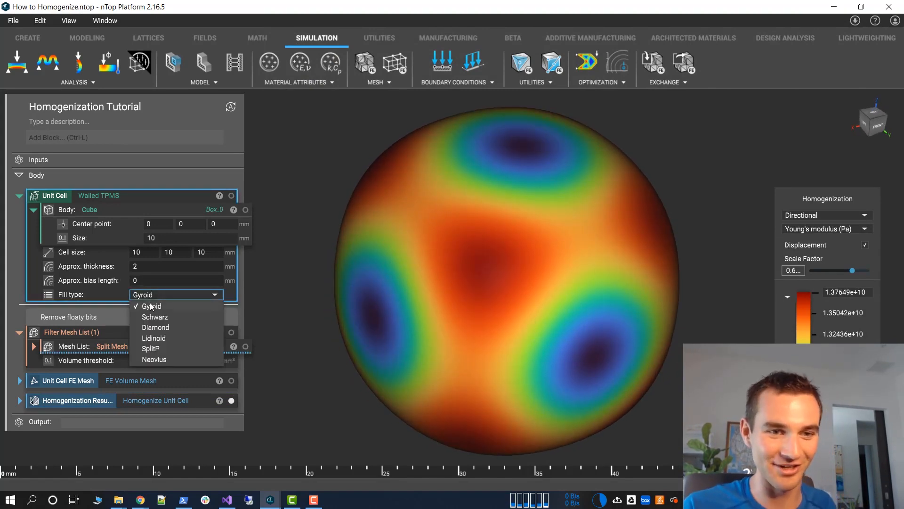
pyautogui.click(151, 306)
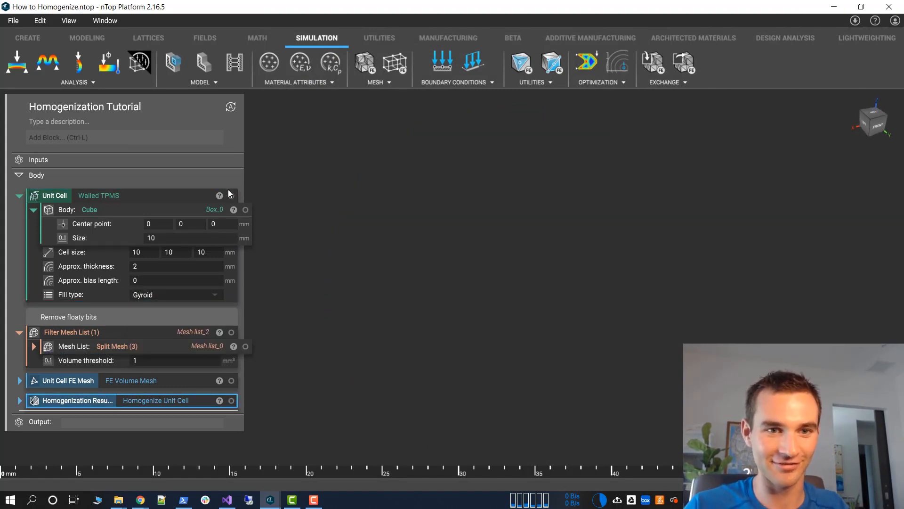
pyautogui.click(231, 196)
pyautogui.click(192, 295)
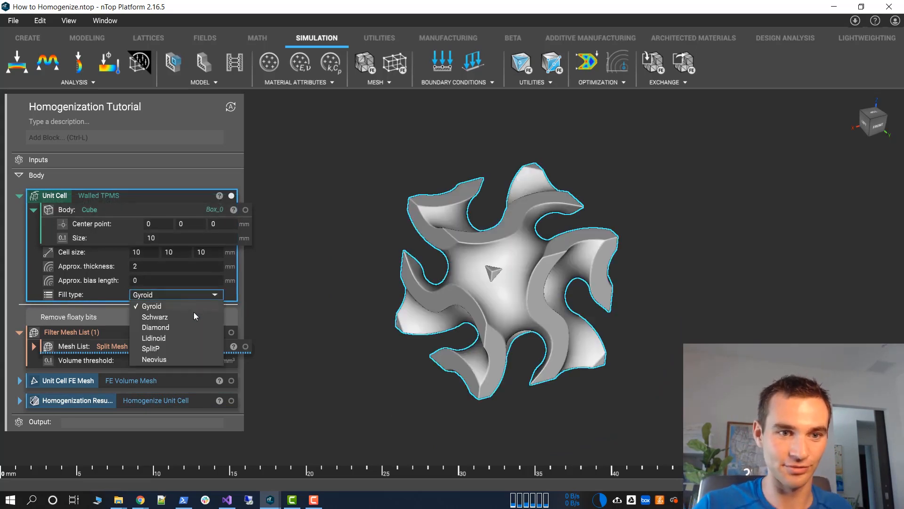
pyautogui.click(156, 327)
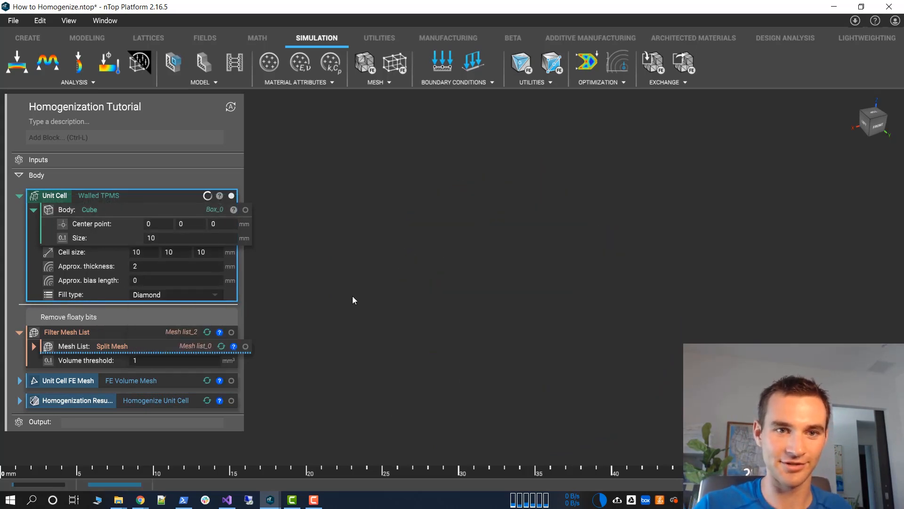
pyautogui.moveTo(298, 242); pyautogui.dragTo(287, 257, button='right')
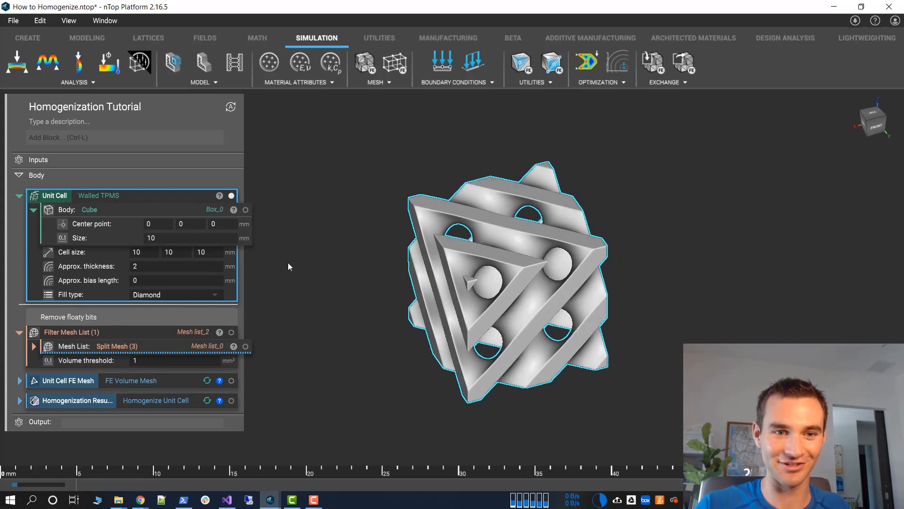
pyautogui.moveTo(419, 219); pyautogui.dragTo(510, 250, button='right')
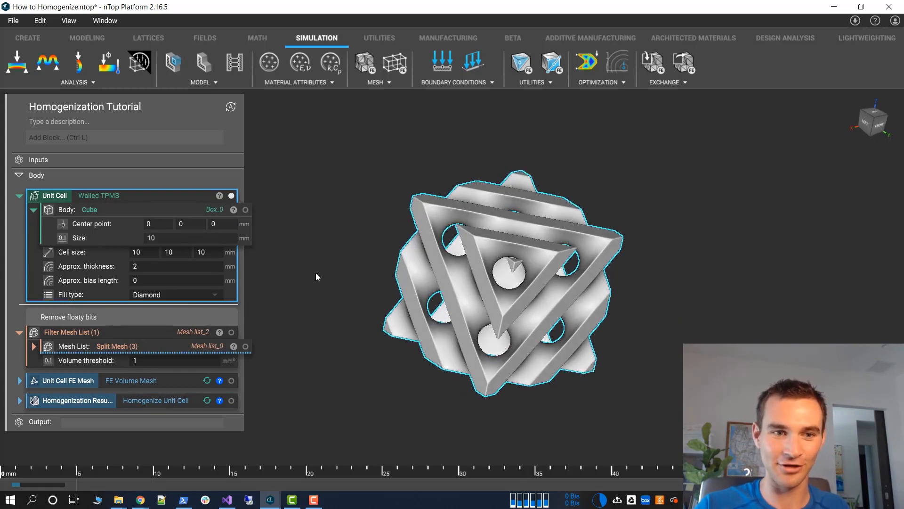
pyautogui.moveTo(316, 273)
pyautogui.mouseDown(button='right')
pyautogui.moveTo(302, 285)
pyautogui.moveTo(318, 287)
pyautogui.mouseUp(button='right')
# Rerun the homogenization for the diamond unit cell and display its X displacement result in place of the Unit Cell
pyautogui.click(84, 345)
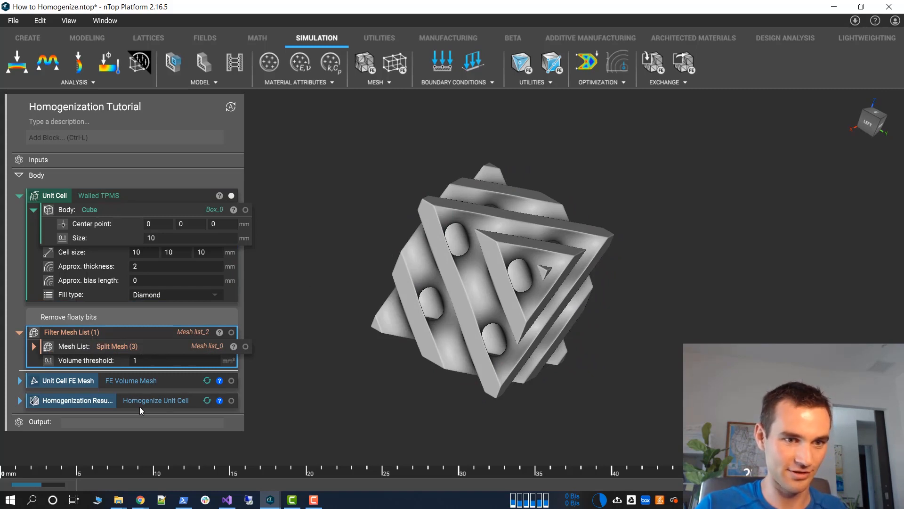
pyautogui.click(168, 396)
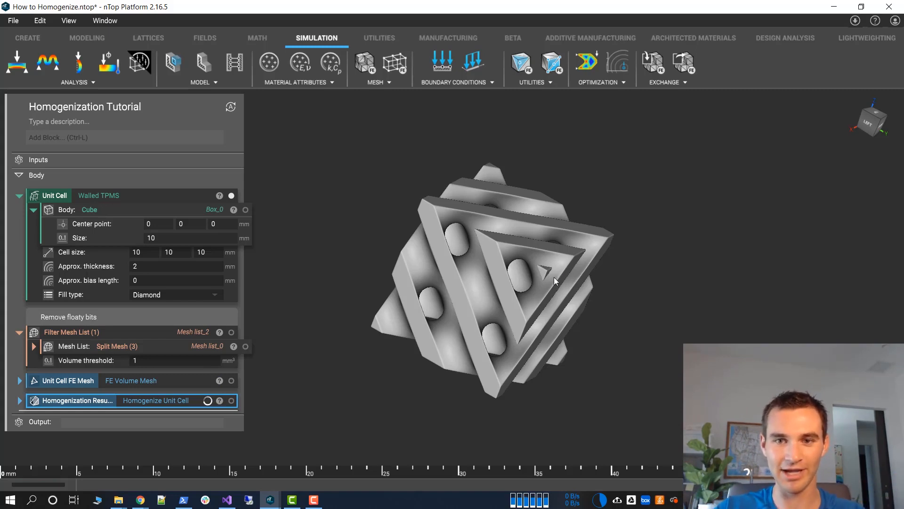
pyautogui.moveTo(337, 359); pyautogui.dragTo(405, 374, button='right')
pyautogui.moveTo(449, 236); pyautogui.dragTo(285, 180, button='right')
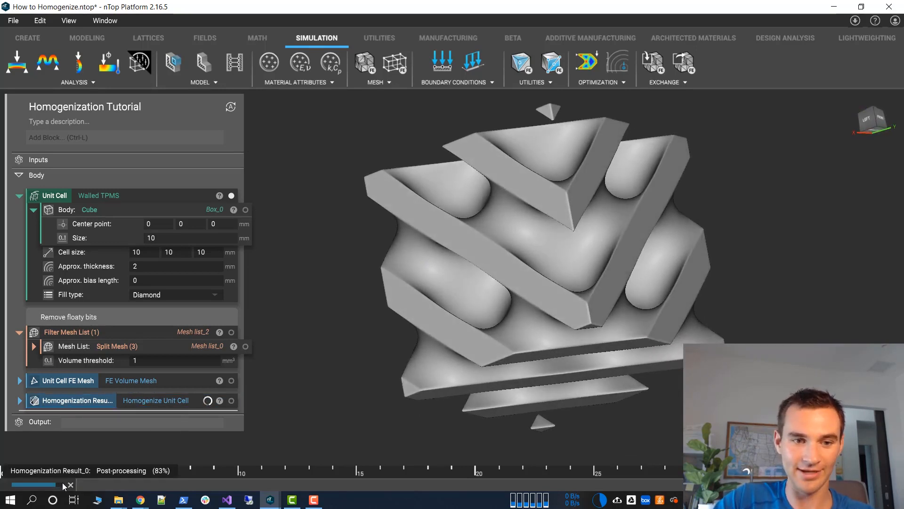
pyautogui.click(153, 404)
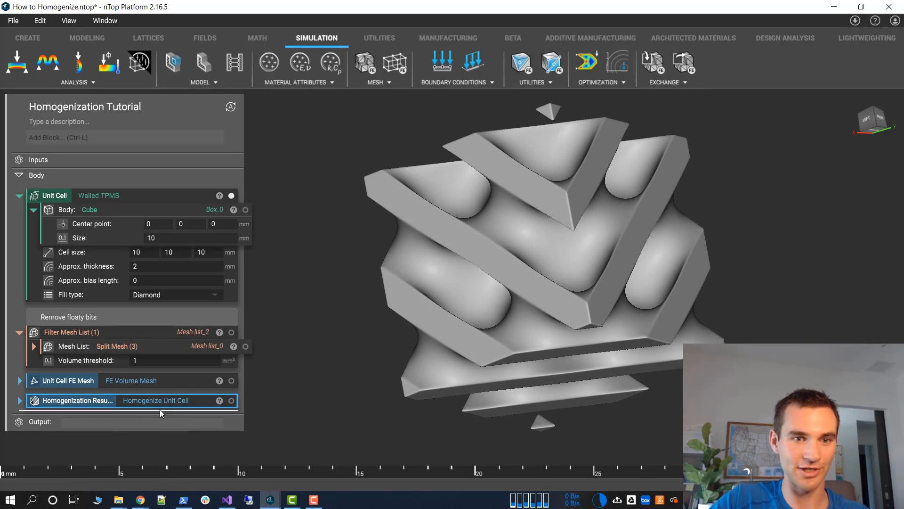
pyautogui.click(231, 401)
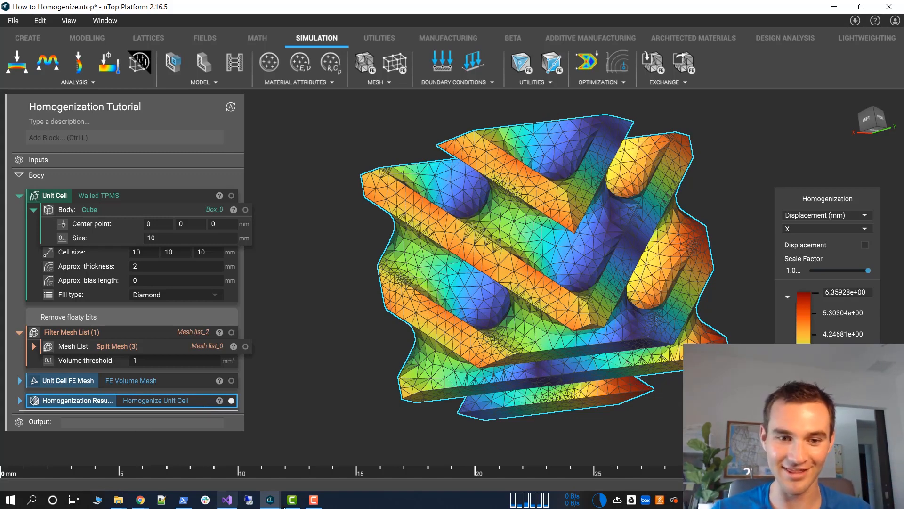
# Switch to the Homogenization in nTop Platform notebook and hide the very big gyroid so only the big gyroid is shown
pyautogui.moveTo(273, 506)
pyautogui.click(683, 452)
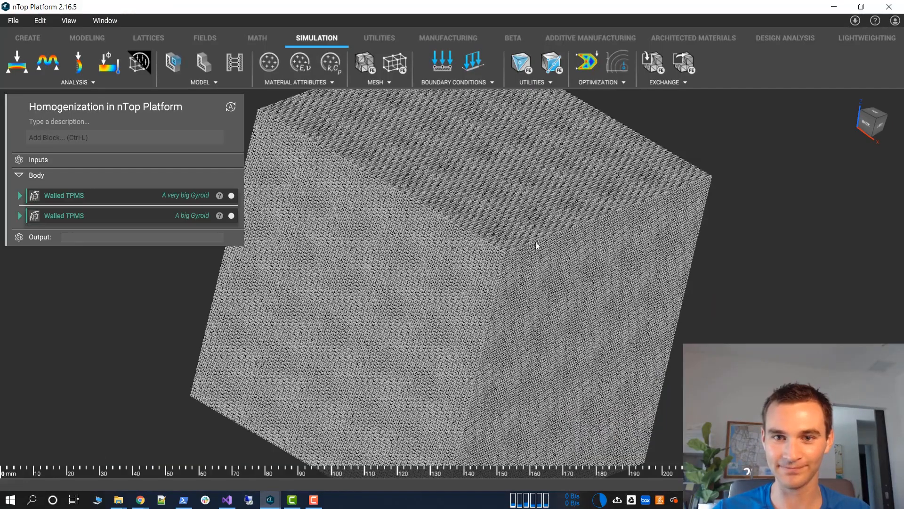
pyautogui.moveTo(527, 229); pyautogui.dragTo(216, 201, button='right')
pyautogui.click(231, 195)
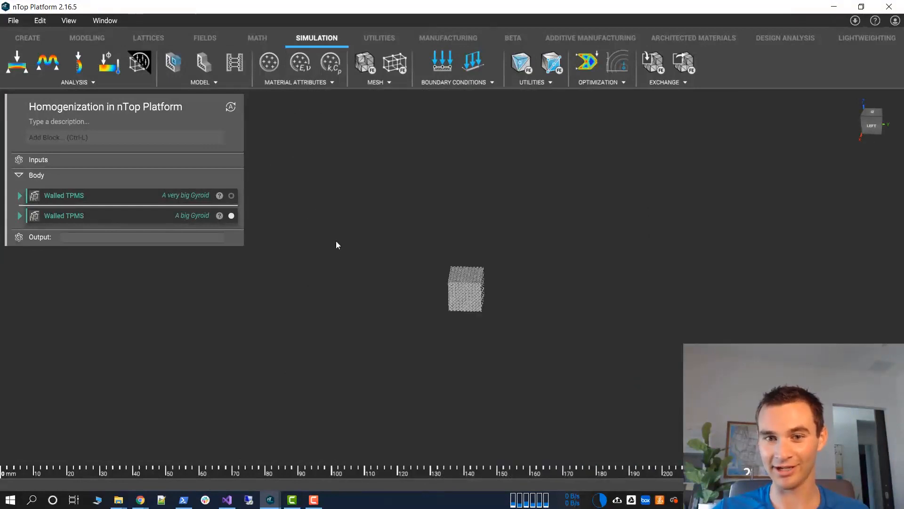
pyautogui.scroll(8, 598, 423)
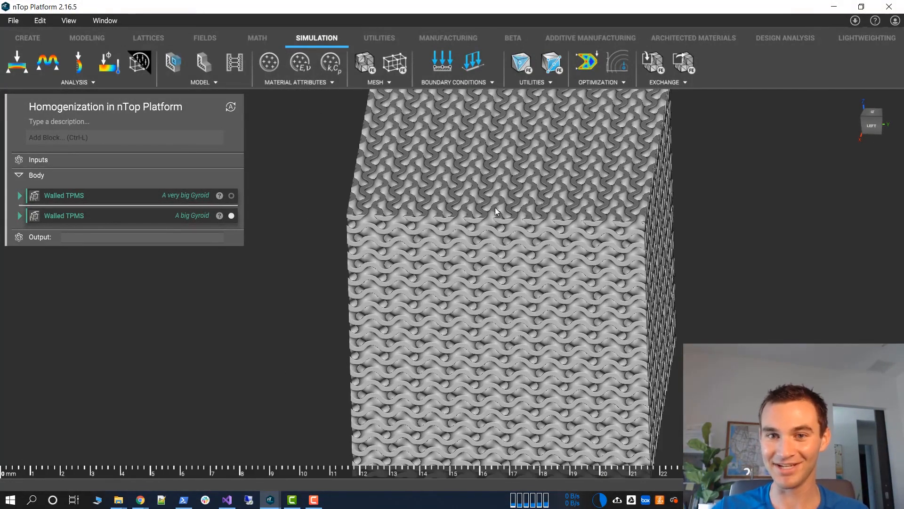
pyautogui.click(602, 217)
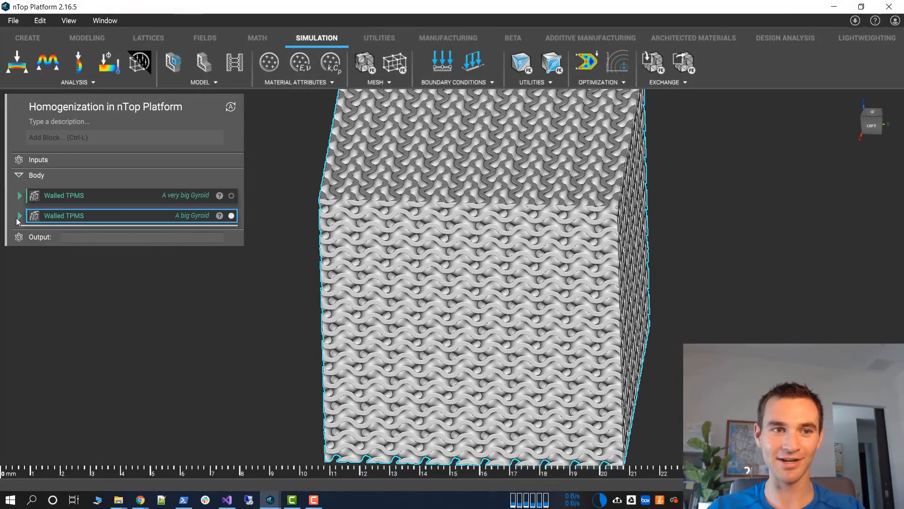
# Set the big gyroid's Walled TPMS cell size to 5 x 5 x 5 mm
pyautogui.click(19, 216)
pyautogui.click(136, 244)
pyautogui.write('5')
pyautogui.press('Tab')
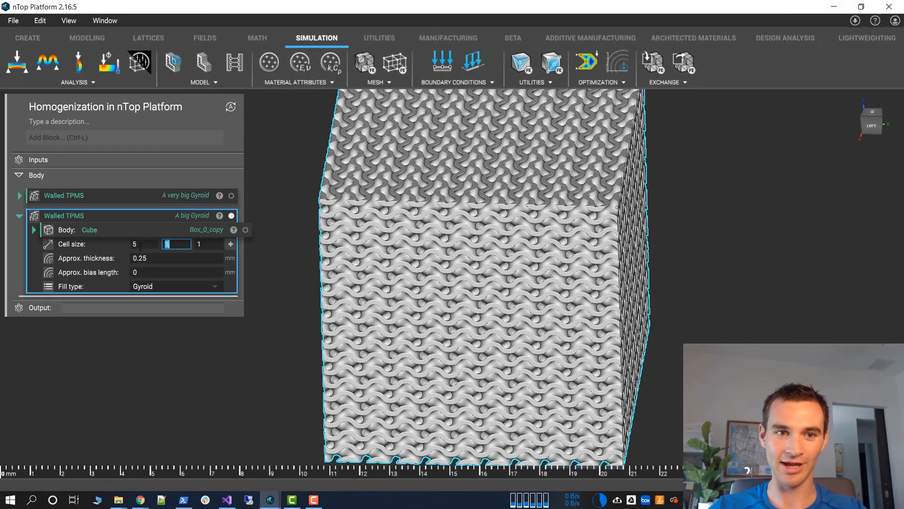
pyautogui.write('5')
pyautogui.press('Tab')
pyautogui.write('5')
pyautogui.press('Tab')
pyautogui.click(334, 246)
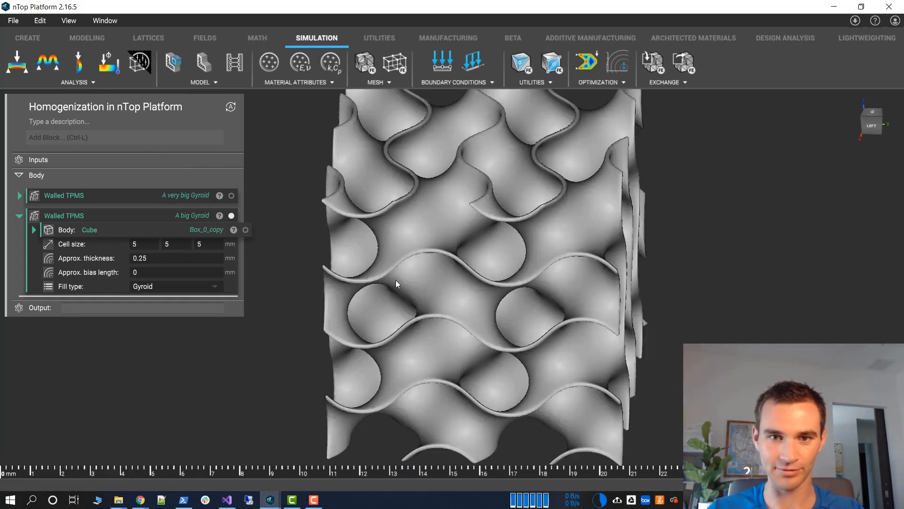
pyautogui.moveTo(350, 304); pyautogui.dragTo(407, 146)
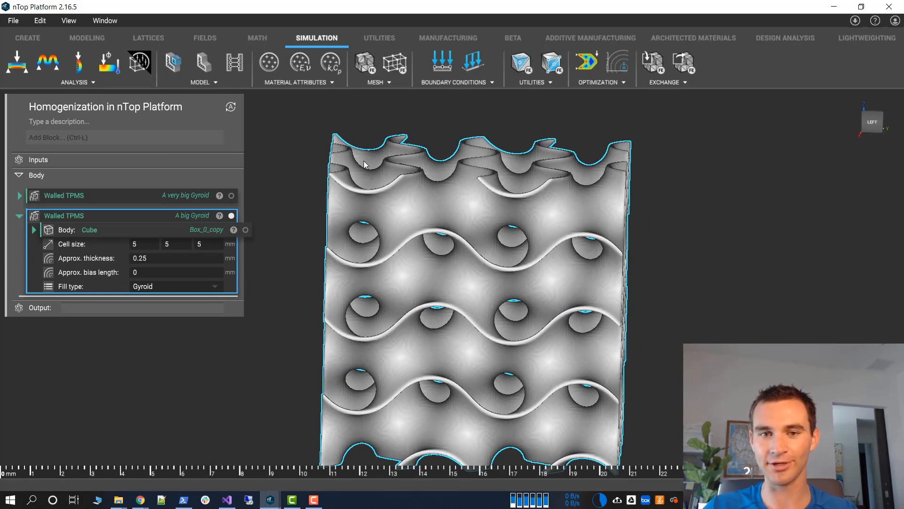
pyautogui.moveTo(368, 359); pyautogui.dragTo(355, 183)
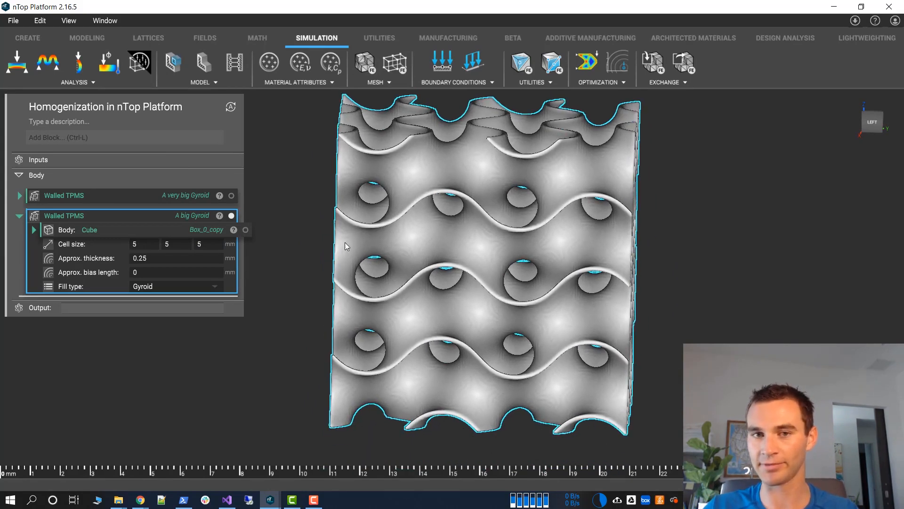
# Return to the How to Homogenize notebook and examine the diamond unit cell's X displacement result from another side
pyautogui.click(308, 219)
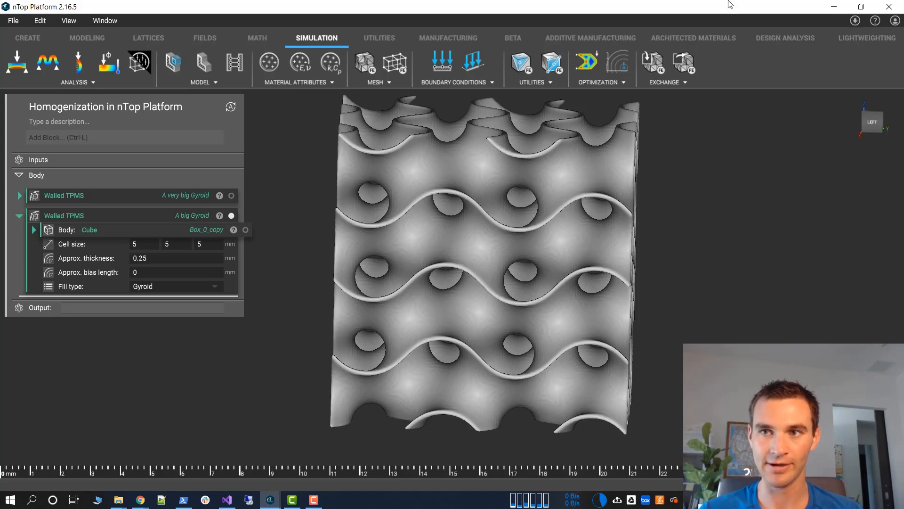
pyautogui.click(831, 8)
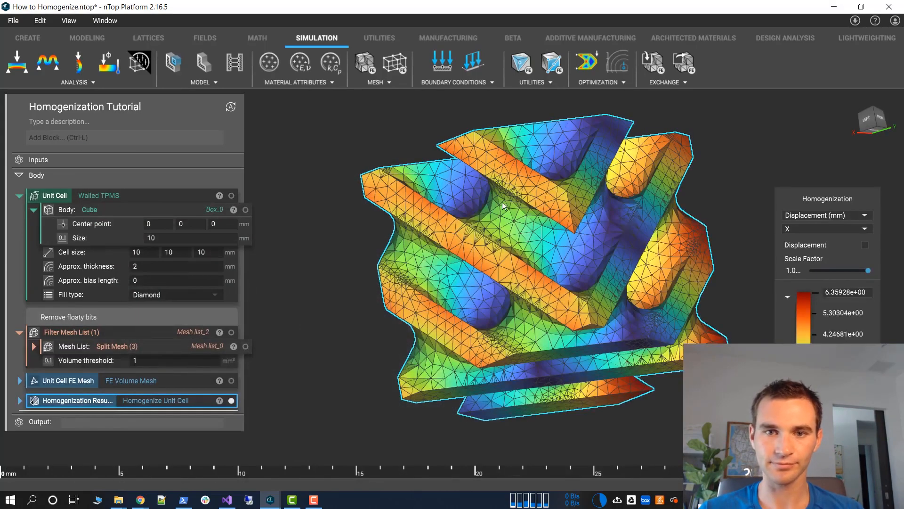
pyautogui.moveTo(502, 201); pyautogui.dragTo(671, 238, button='right')
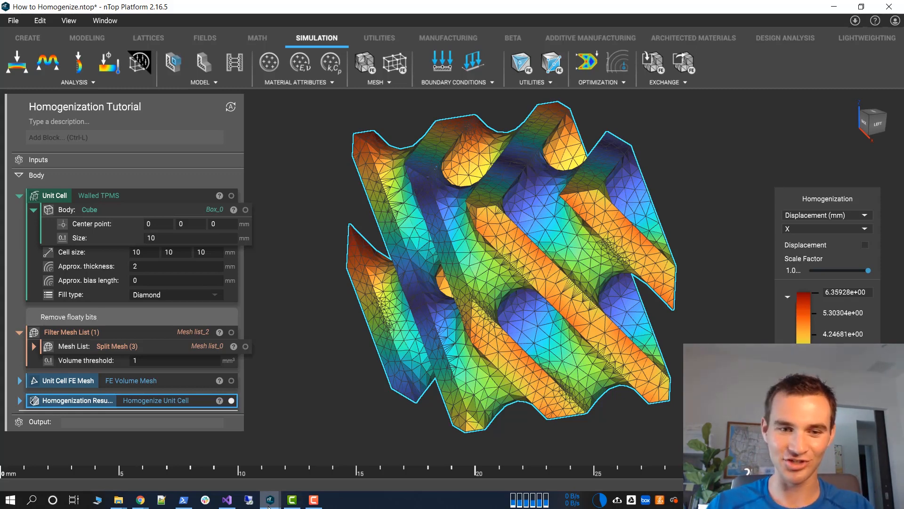
# Switch back to the Homogenization in nTop Platform notebook and bring the whole big gyroid into view
pyautogui.moveTo(270, 499)
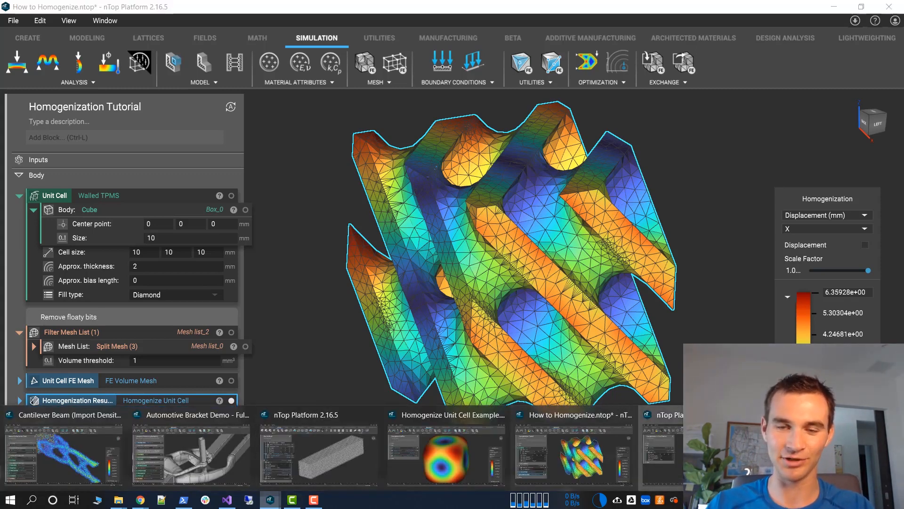
pyautogui.click(318, 453)
pyautogui.moveTo(312, 209); pyautogui.dragTo(323, 198, button='right')
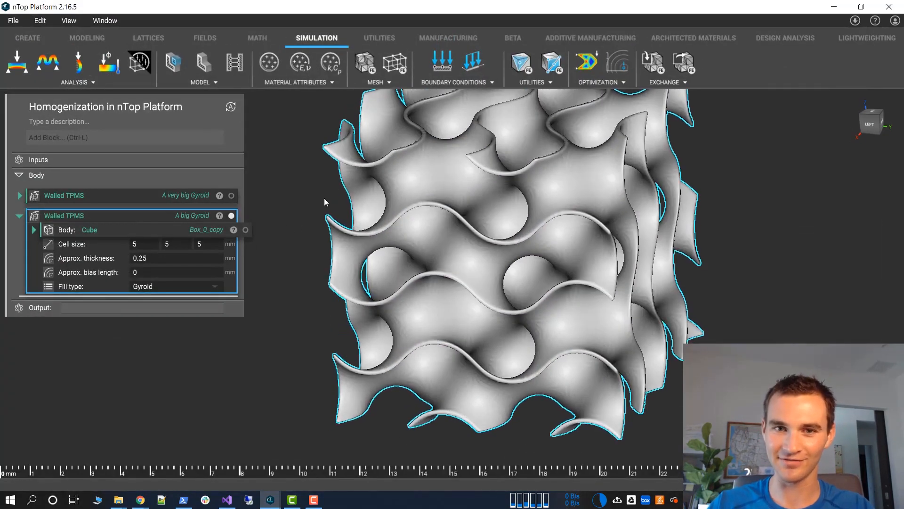
pyautogui.click(324, 198)
pyautogui.scroll(-3, 358, 214)
pyautogui.moveTo(397, 206); pyautogui.dragTo(394, 236, button='right')
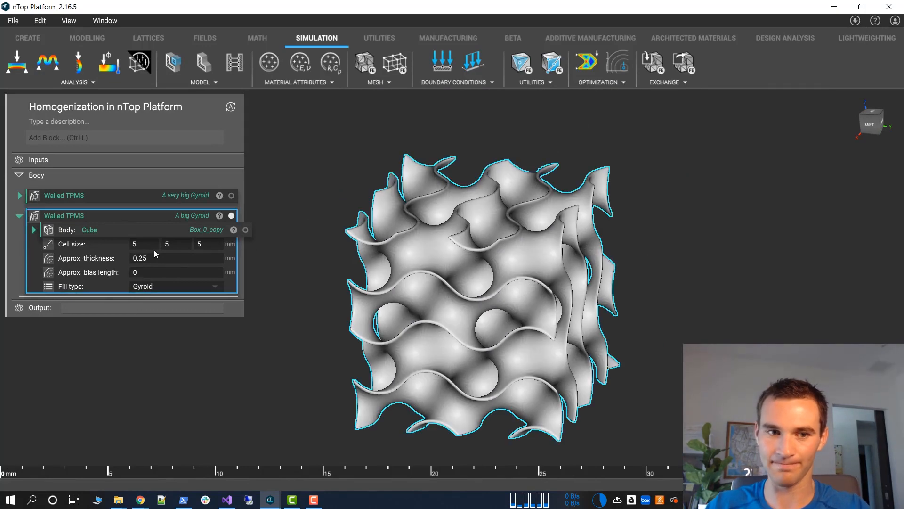
# Set the big gyroid's Walled TPMS cell size to 1 x 1 x 1 mm
pyautogui.doubleClick(152, 246)
pyautogui.write('1')
pyautogui.press('Tab')
pyautogui.write('1')
pyautogui.press('Tab')
pyautogui.write('1')
pyautogui.press('Tab')
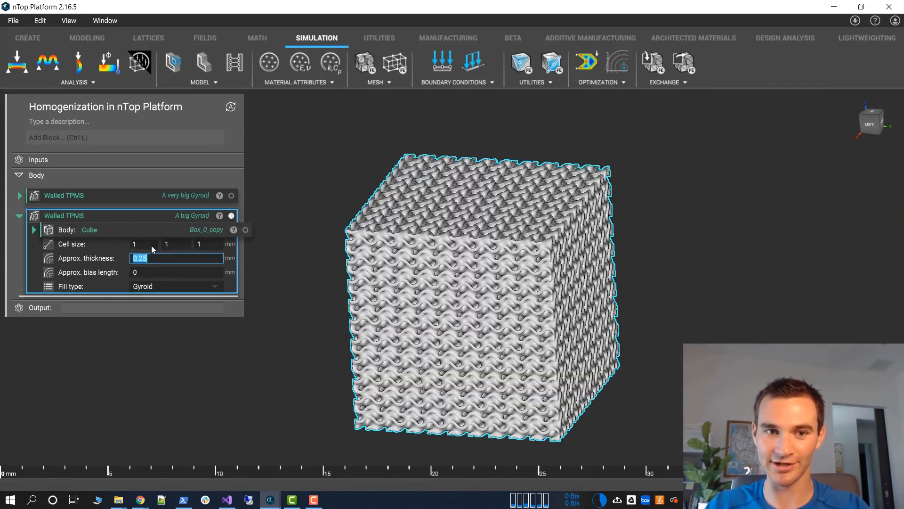
pyautogui.click(296, 236)
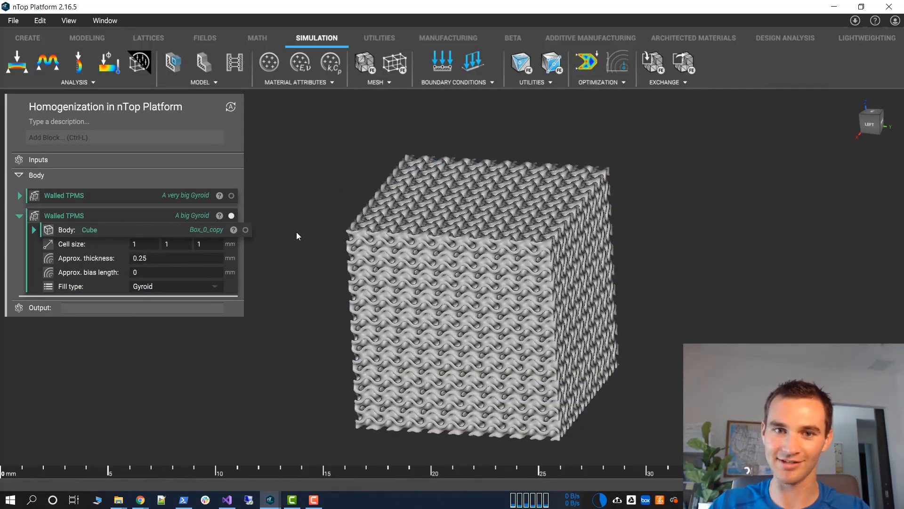
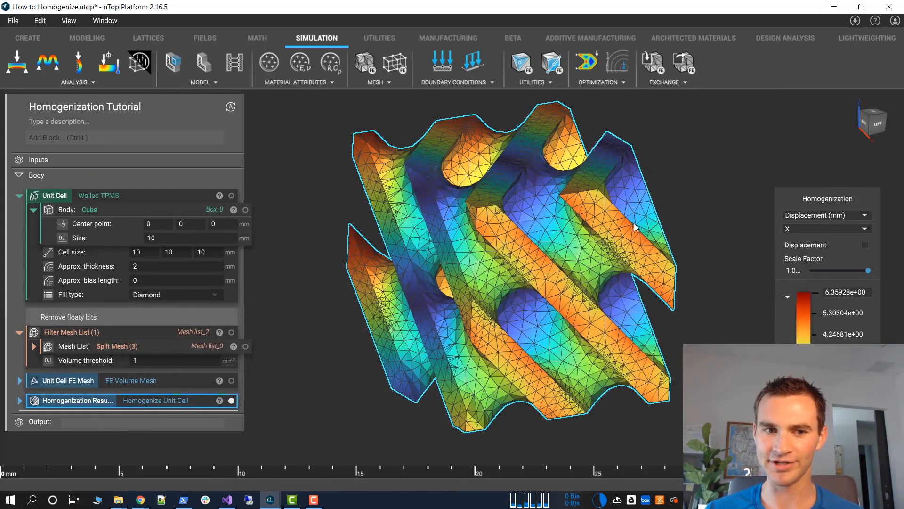
# Show the diamond unit cell's homogenization result as directional Young's modulus and examine the surface from another side
pyautogui.moveTo(634, 223); pyautogui.dragTo(652, 236, button='right')
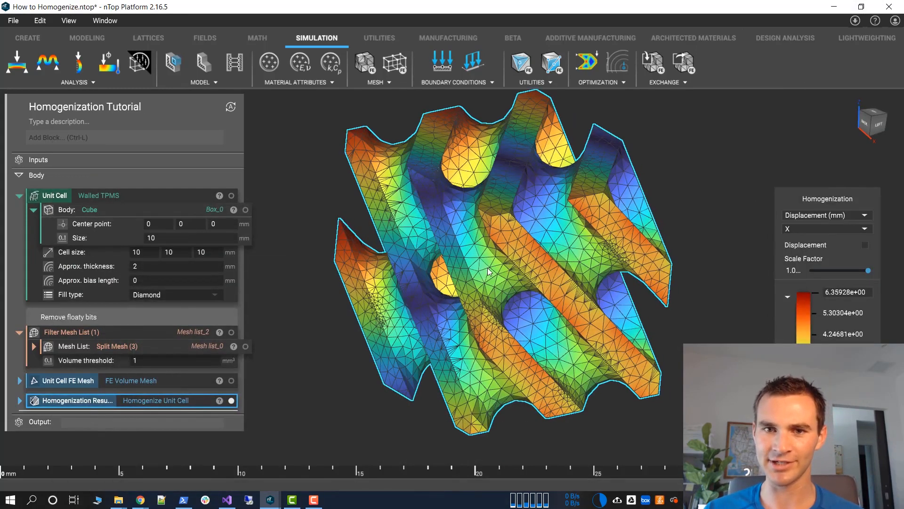
pyautogui.click(834, 216)
pyautogui.click(820, 239)
pyautogui.moveTo(475, 279); pyautogui.dragTo(365, 258, button='right')
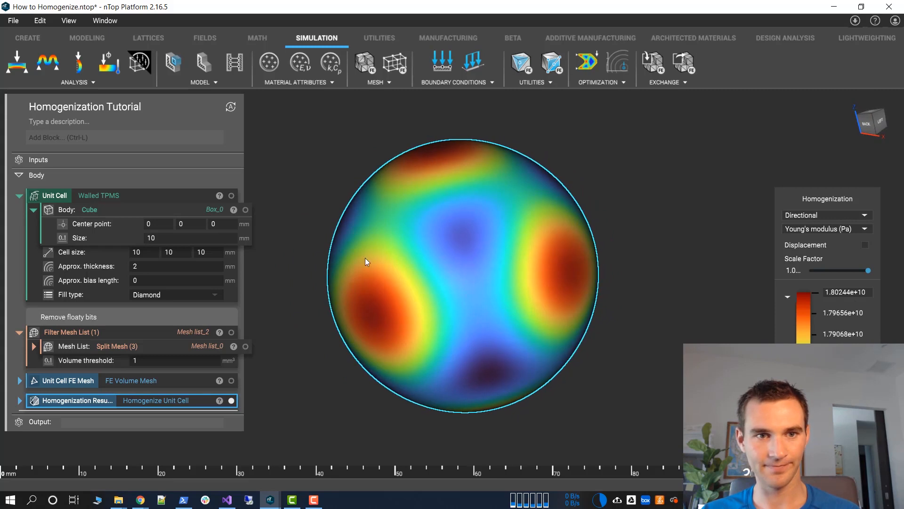
# Display the diamond Walled TPMS unit cell in place of the homogenization result and examine its geometry
pyautogui.click(231, 196)
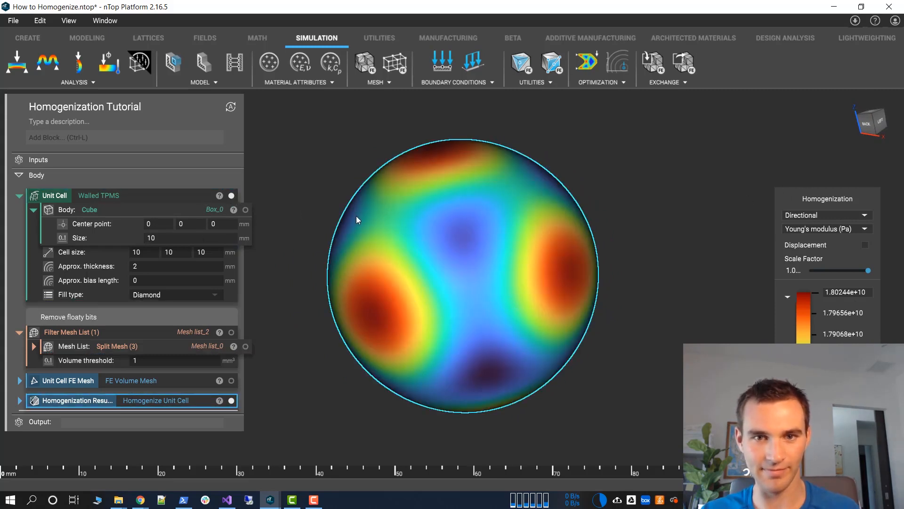
pyautogui.moveTo(443, 273); pyautogui.dragTo(433, 326, button='right')
pyautogui.scroll(7, 481, 283)
pyautogui.scroll(-4, 430, 320)
pyautogui.moveTo(401, 178); pyautogui.dragTo(381, 231, button='middle')
pyautogui.click(424, 257)
pyautogui.moveTo(424, 258); pyautogui.dragTo(470, 294, button='right')
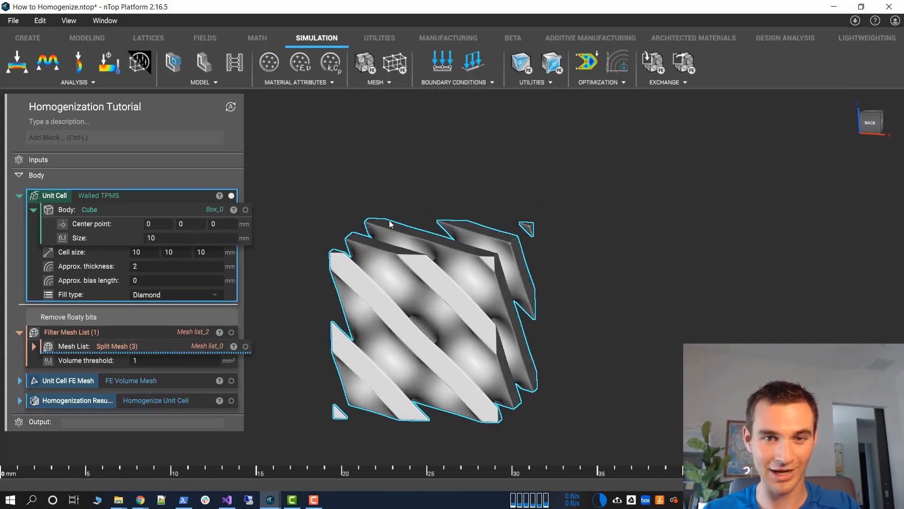
# Hide the homogenization result and set the unit cell's Z cell size to 20 mm
pyautogui.click(213, 252)
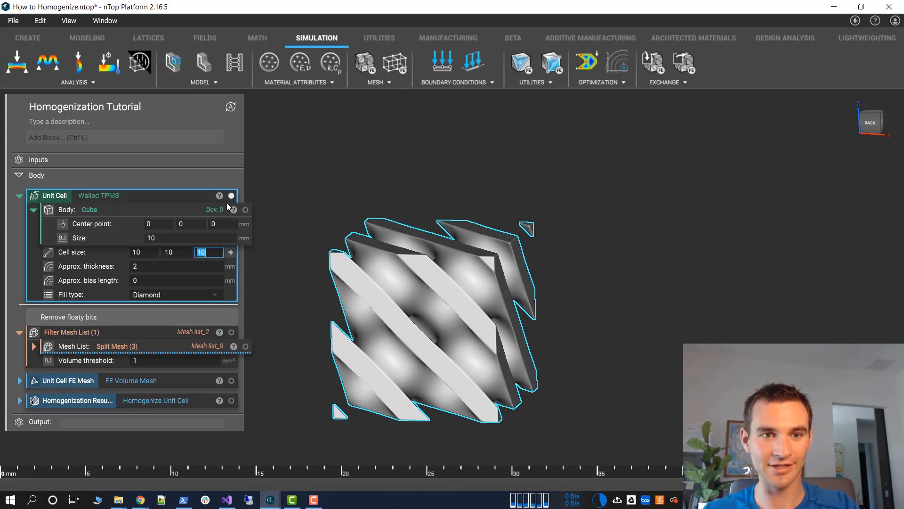
pyautogui.click(170, 402)
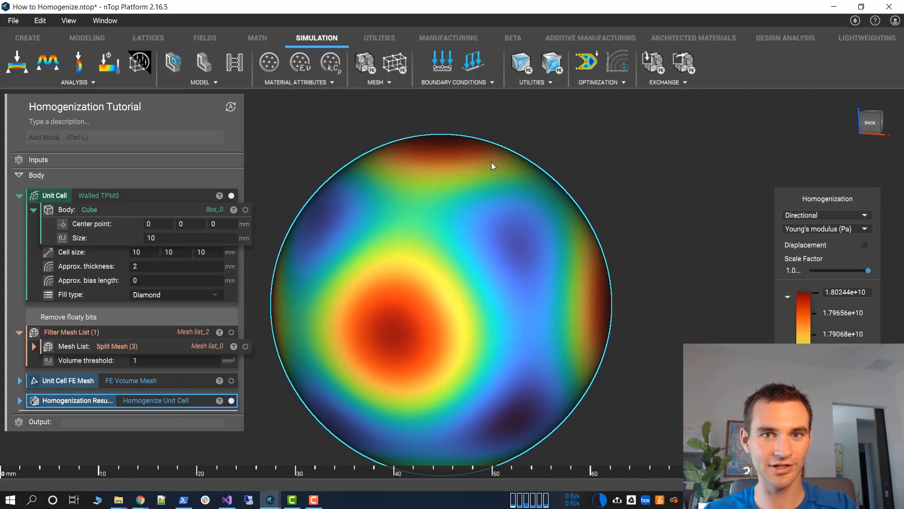
pyautogui.press('v')
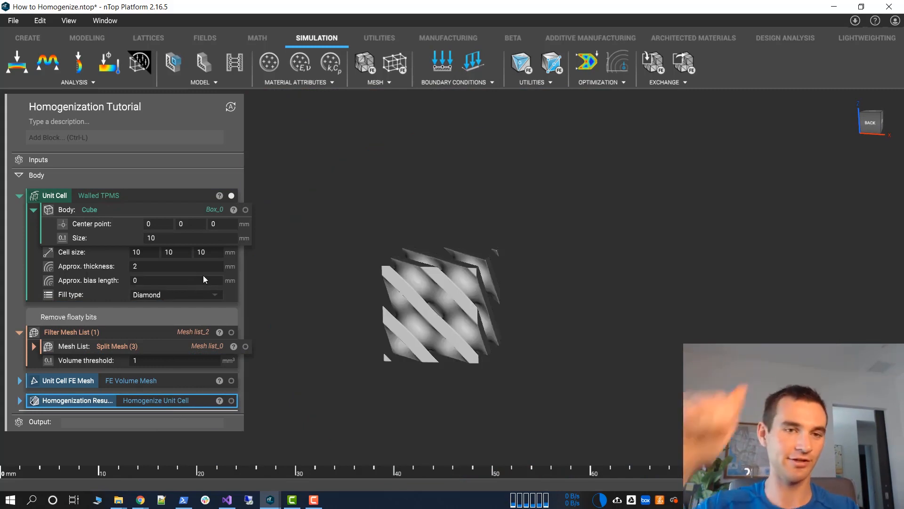
pyautogui.doubleClick(219, 252)
pyautogui.write('20')
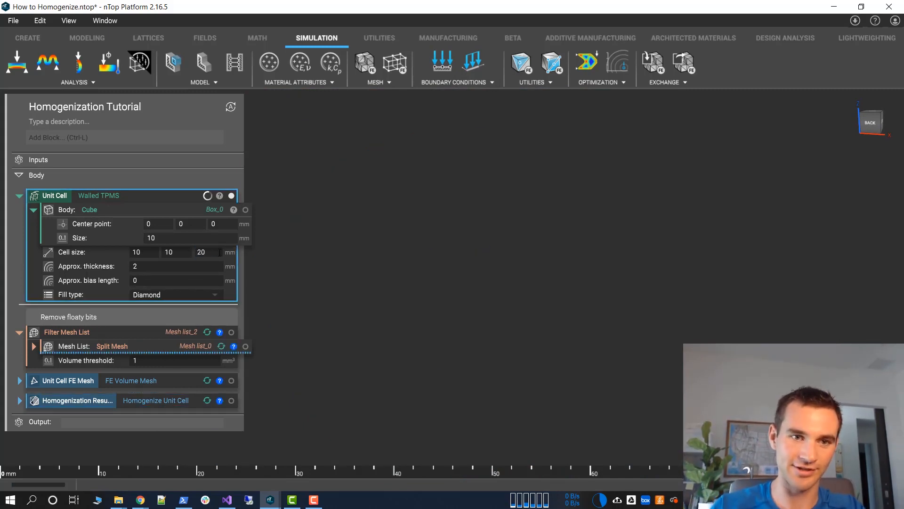
pyautogui.moveTo(448, 245); pyautogui.dragTo(517, 349, button='right')
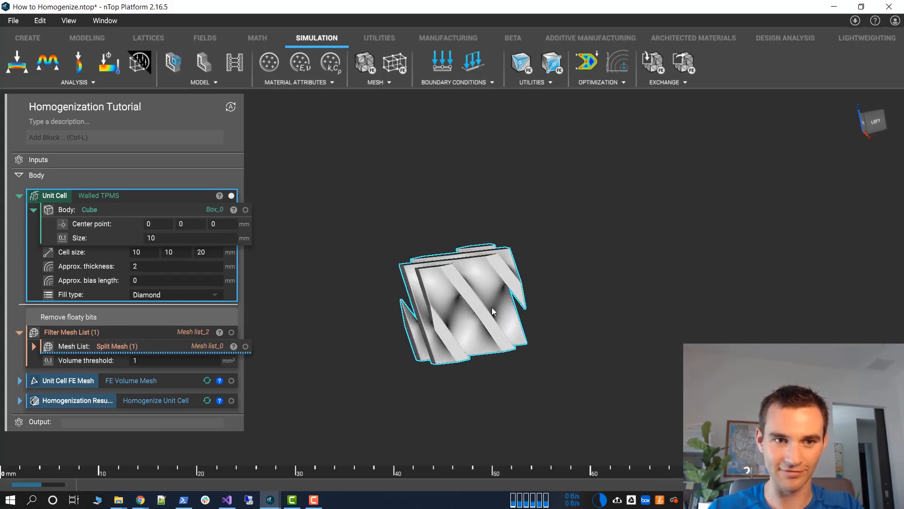
# Check the homogenization's solving progress in the log and examine the stretched diamond unit cell up close
pyautogui.moveTo(37, 484)
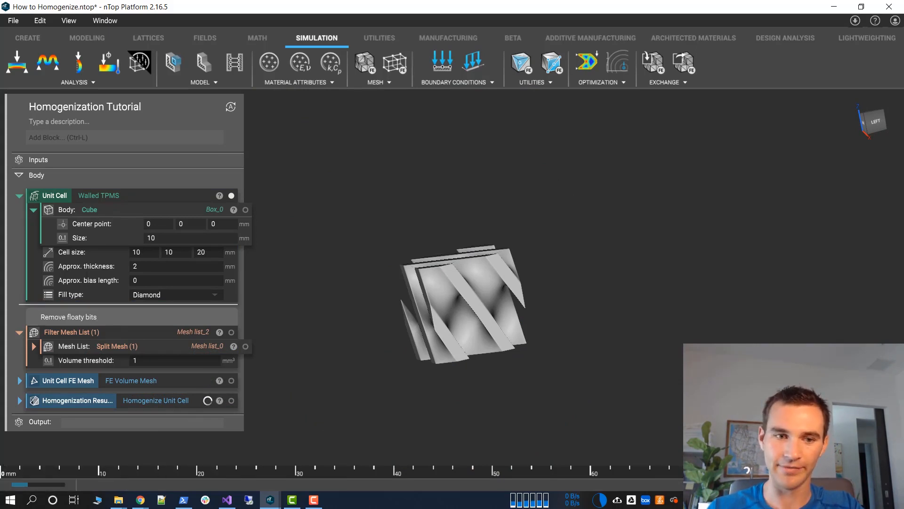
pyautogui.click(573, 484)
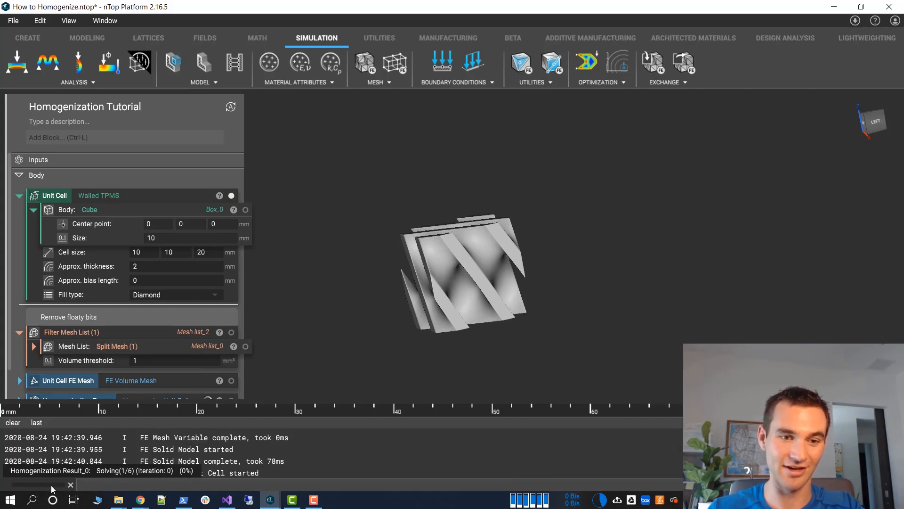
pyautogui.scroll(1, 159, 461)
pyautogui.scroll(1, 159, 461)
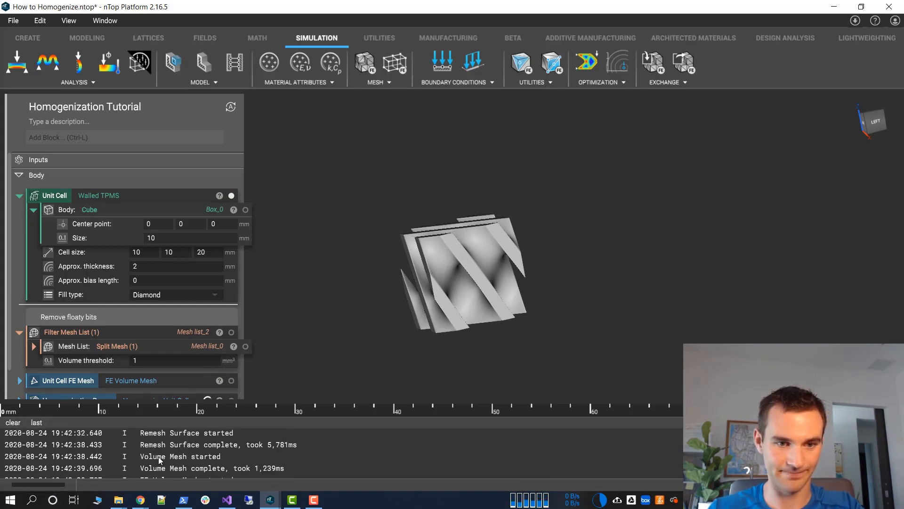
pyautogui.scroll(1, 185, 453)
pyautogui.scroll(-1, 188, 453)
pyautogui.scroll(-2, 188, 453)
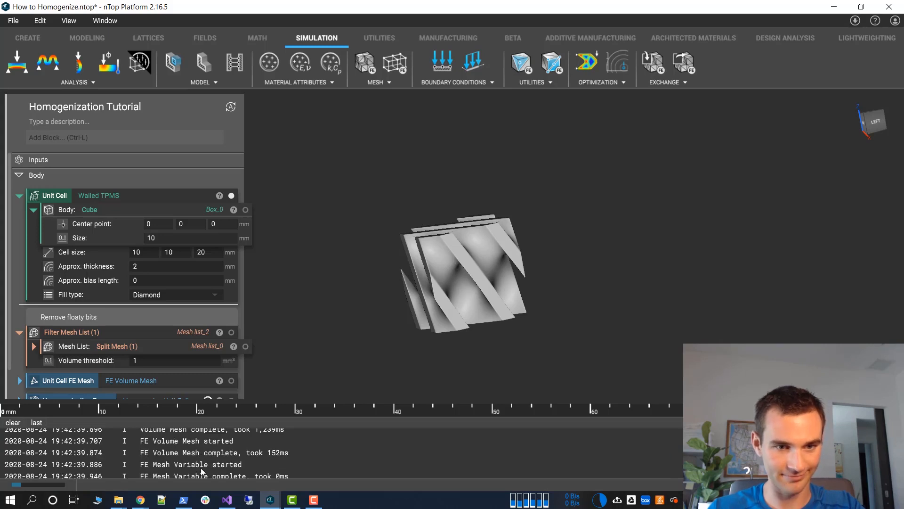
pyautogui.scroll(-1, 225, 454)
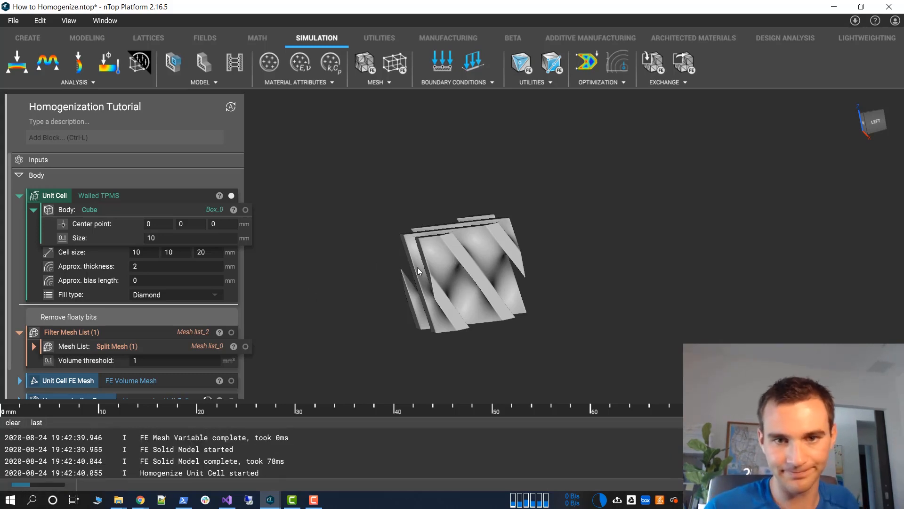
pyautogui.moveTo(417, 267); pyautogui.dragTo(463, 291, button='right')
pyautogui.scroll(4, 394, 241)
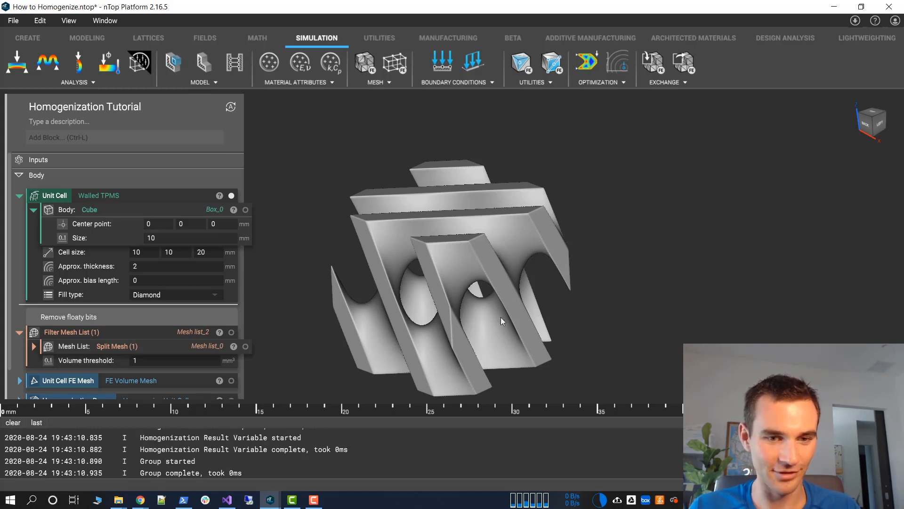
pyautogui.scroll(1, 272, 444)
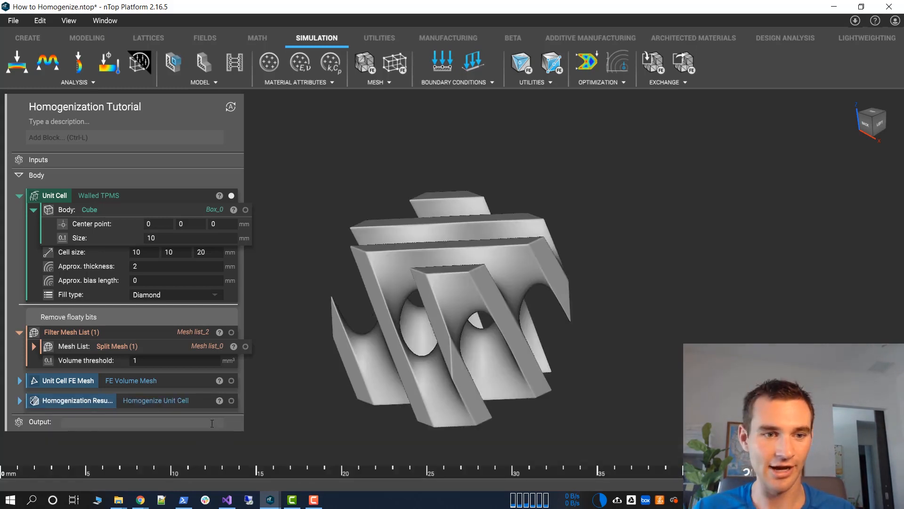
# Show the stretched unit cell's homogenization result as directional Young's modulus and inspect its shape and value scale
pyautogui.click(231, 401)
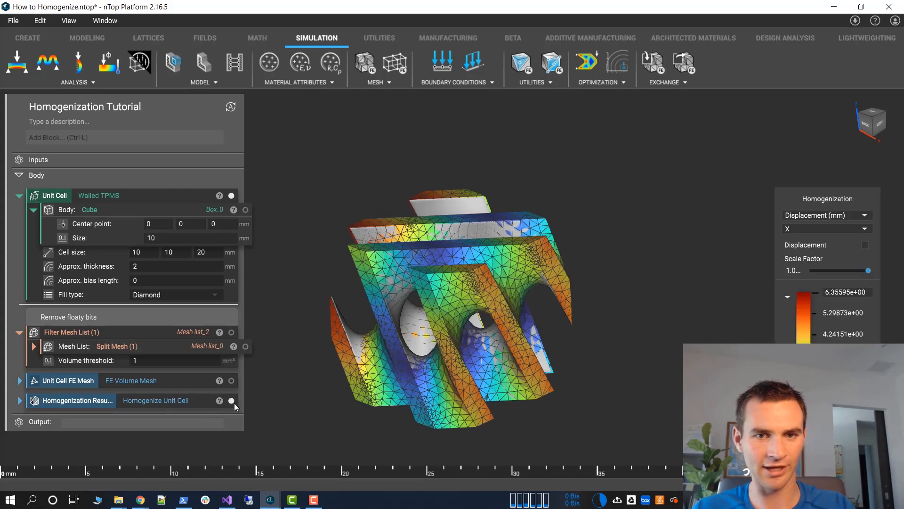
pyautogui.click(828, 214)
pyautogui.click(820, 237)
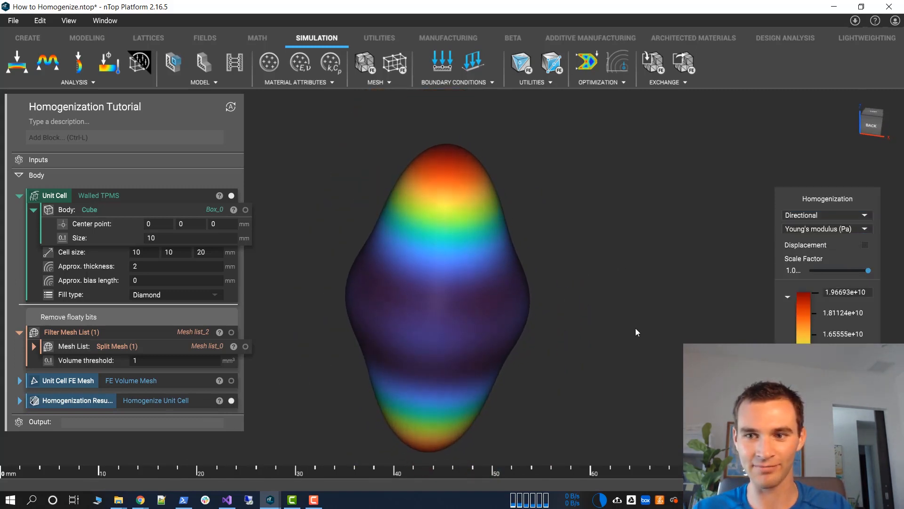
pyautogui.moveTo(463, 308); pyautogui.dragTo(482, 317, button='right')
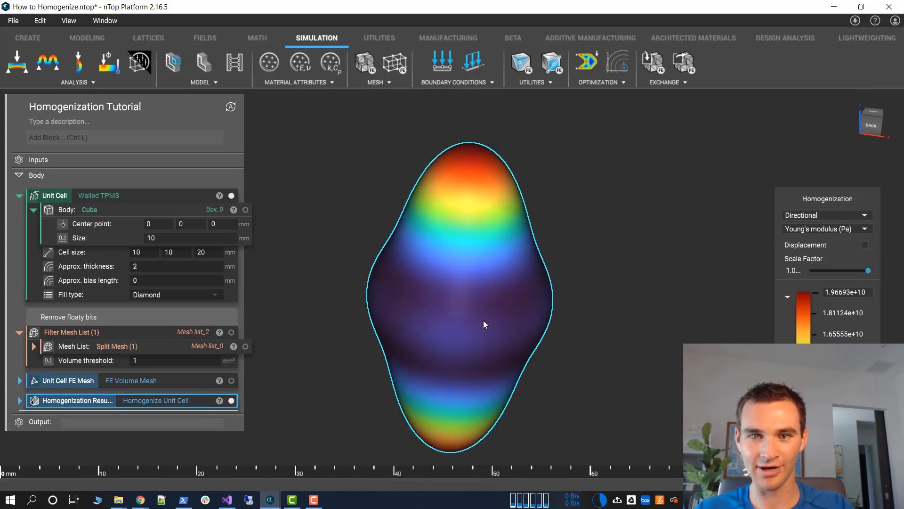
pyautogui.click(835, 292)
# Hide the stiffness result and examine the stretched diamond unit cell's walls from several sides
pyautogui.press('Escape')
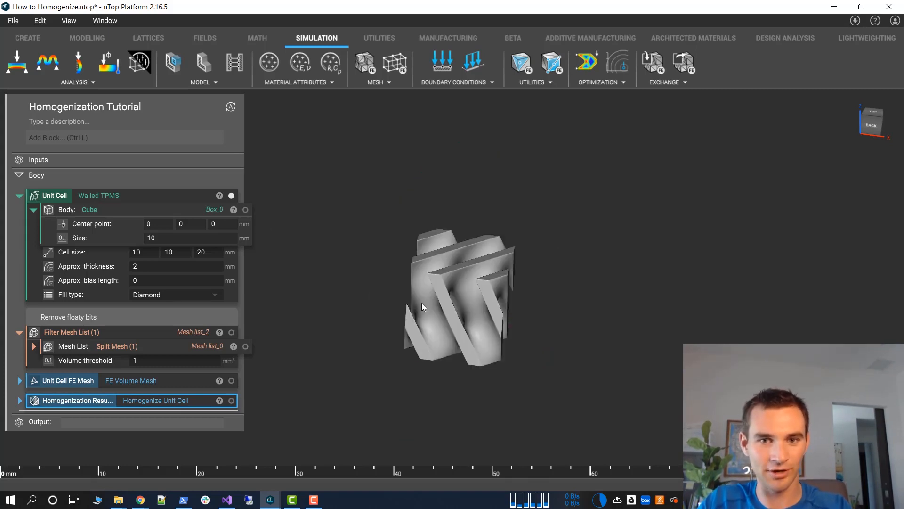
pyautogui.moveTo(422, 303); pyautogui.dragTo(412, 242)
pyautogui.moveTo(411, 246); pyautogui.dragTo(275, 270, button='right')
pyautogui.click(275, 274)
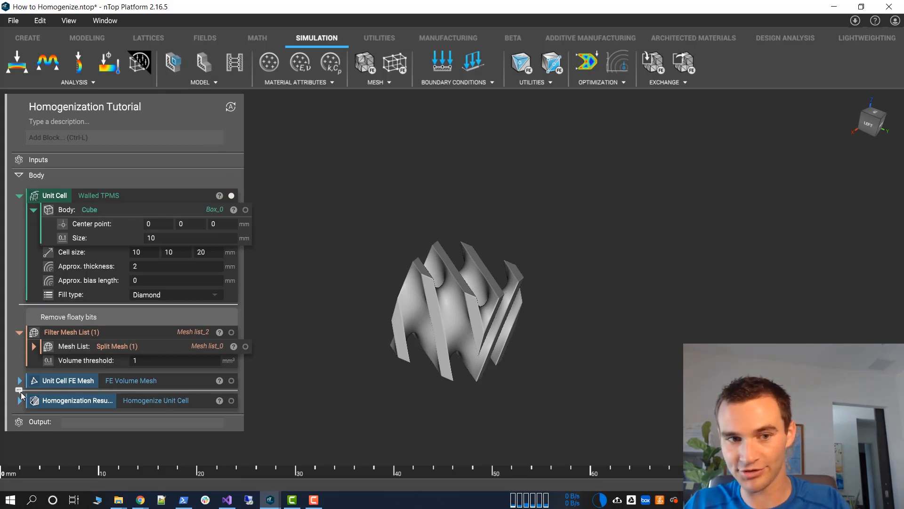
pyautogui.scroll(-2, 381, 308)
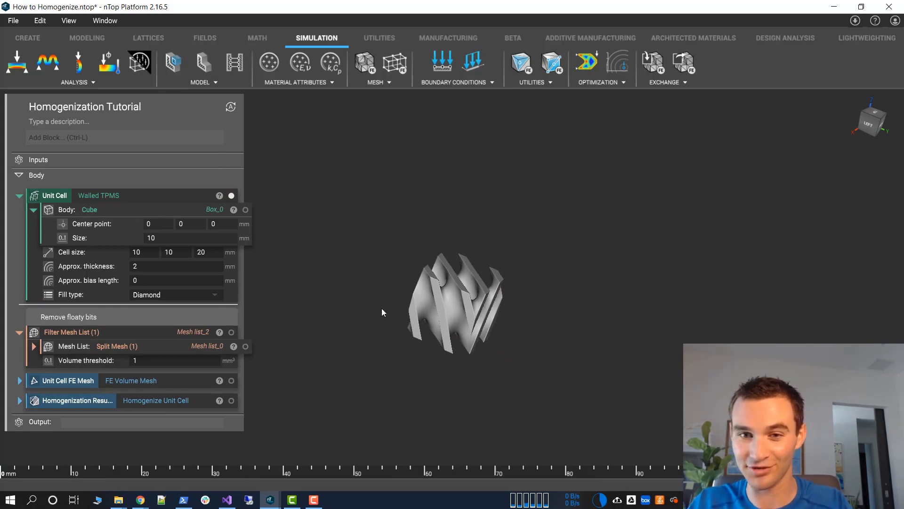
pyautogui.scroll(5, 451, 295)
pyautogui.moveTo(451, 299); pyautogui.dragTo(651, 253, button='right')
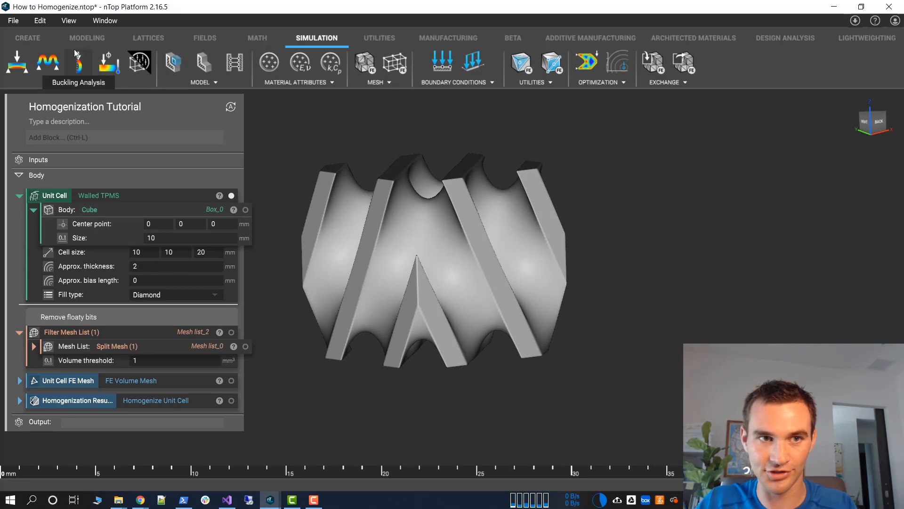
# Add an Export Material block and assign the Homogenization Result as its material
pyautogui.click(47, 401)
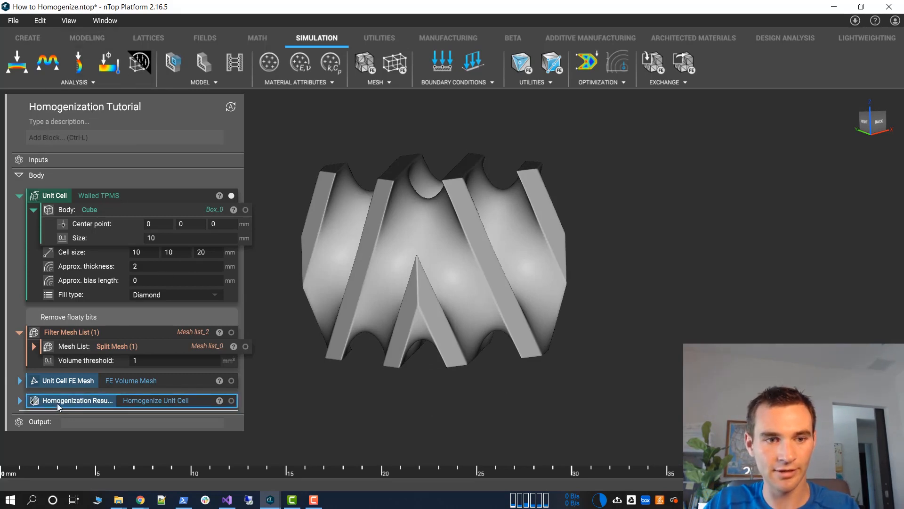
pyautogui.click(205, 411)
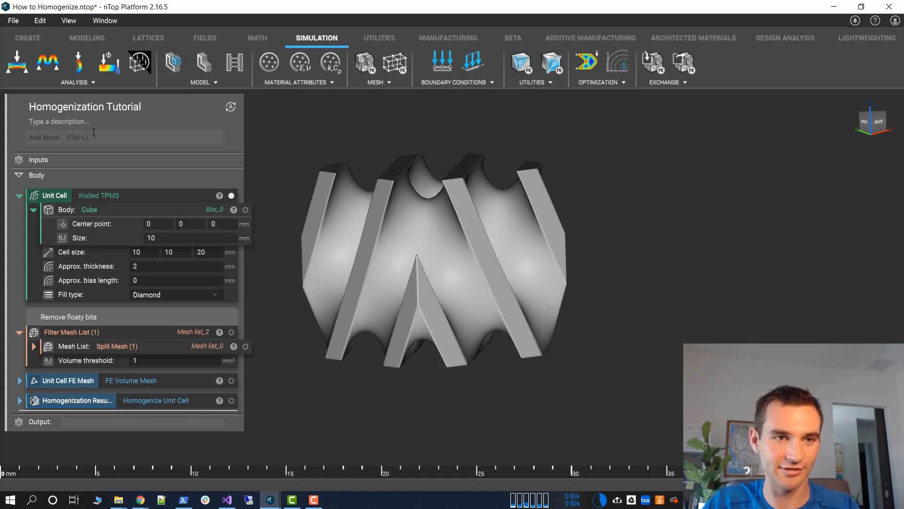
pyautogui.click(90, 137)
pyautogui.write('export')
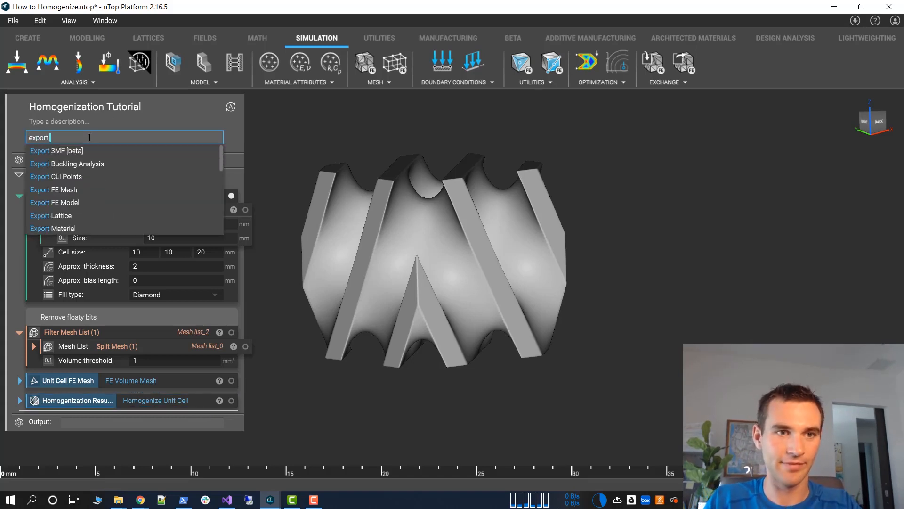
pyautogui.write(' mat')
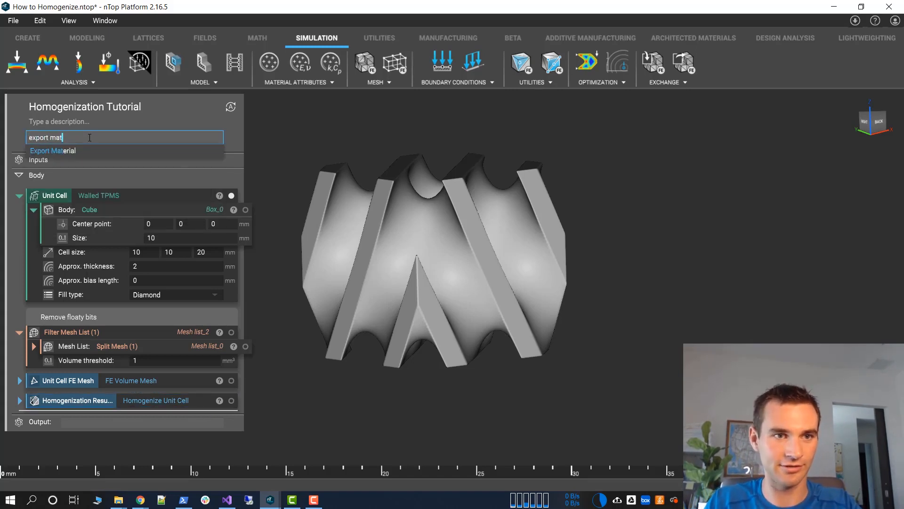
pyautogui.press('Return')
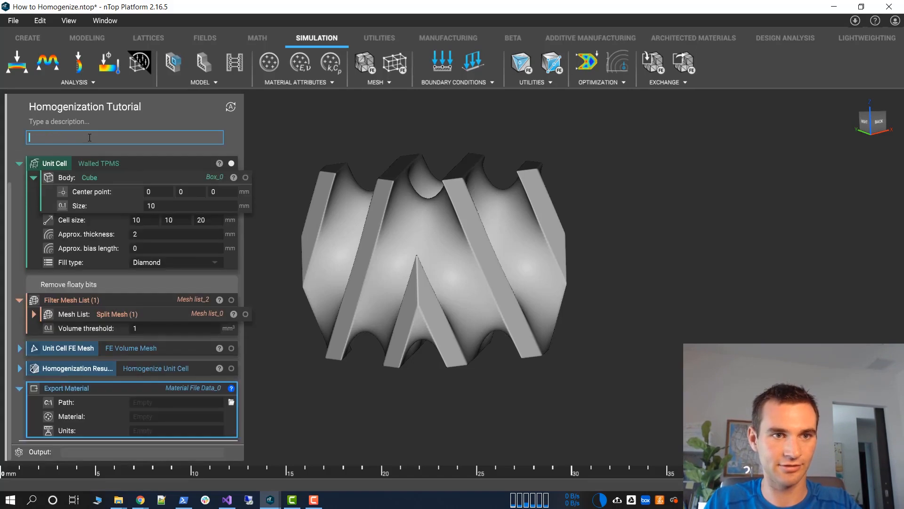
pyautogui.click(89, 366)
pyautogui.moveTo(94, 368); pyautogui.dragTo(168, 416)
# Display the directional Young's modulus result over the unit cell once more, view it whole, and hide it
pyautogui.moveTo(425, 286); pyautogui.dragTo(499, 320)
pyautogui.click(231, 367)
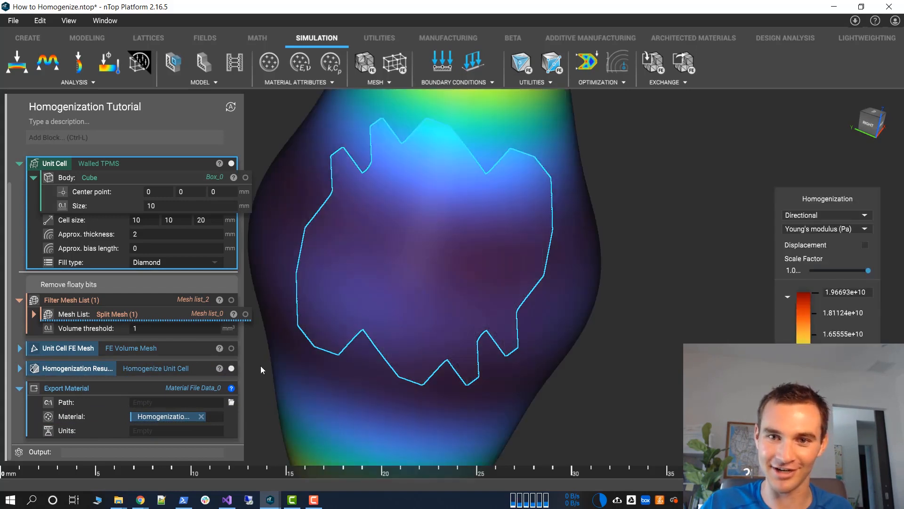
pyautogui.click(586, 229)
pyautogui.moveTo(591, 228); pyautogui.dragTo(523, 203)
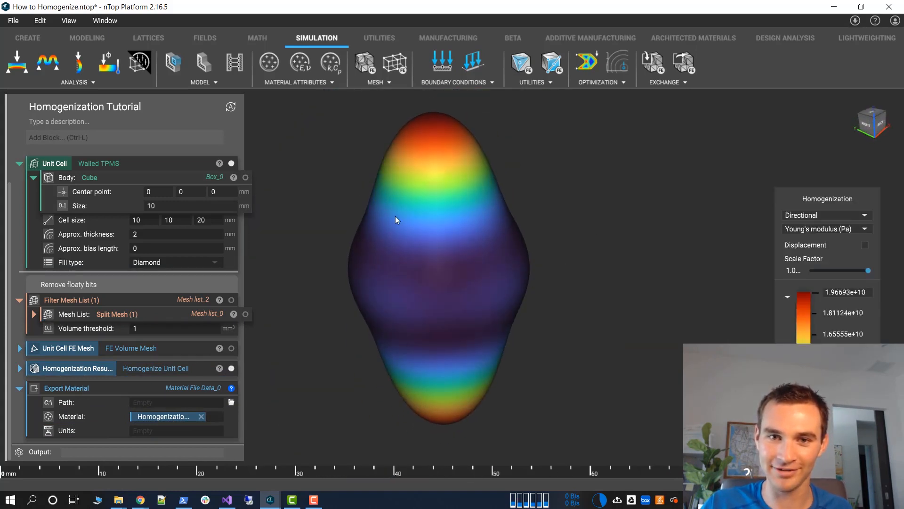
pyautogui.click(402, 216)
pyautogui.press('h')
# Set the Export Material path to a file named Test Material in the Homogenization folder, saved as Abaqus Input Value (*.inp)
pyautogui.click(141, 402)
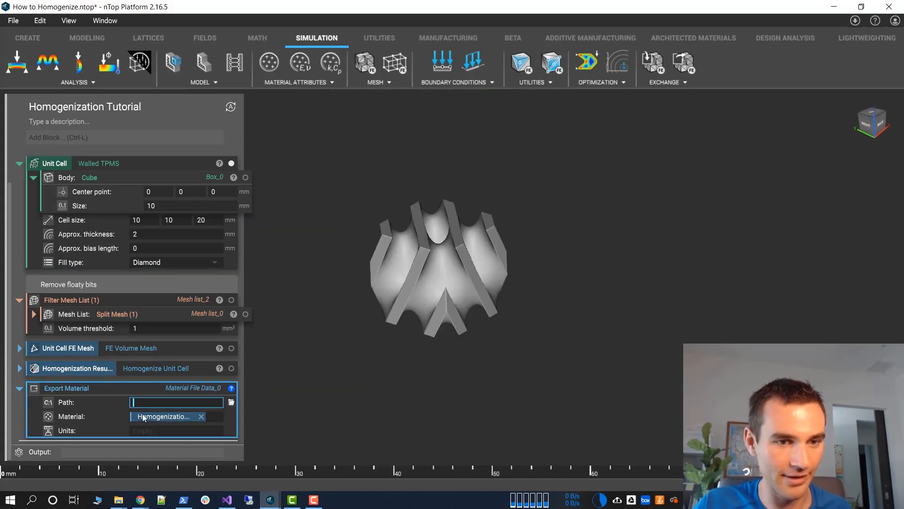
pyautogui.click(231, 402)
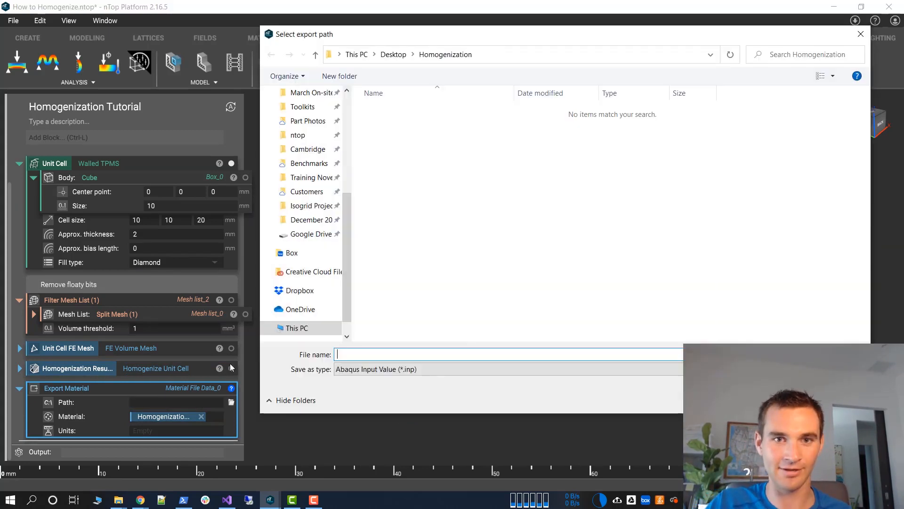
pyautogui.click(388, 371)
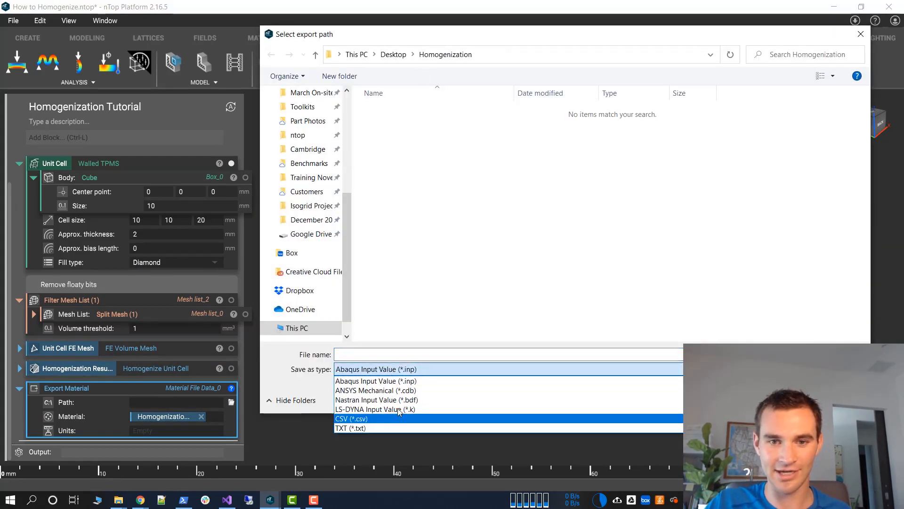
pyautogui.click(417, 369)
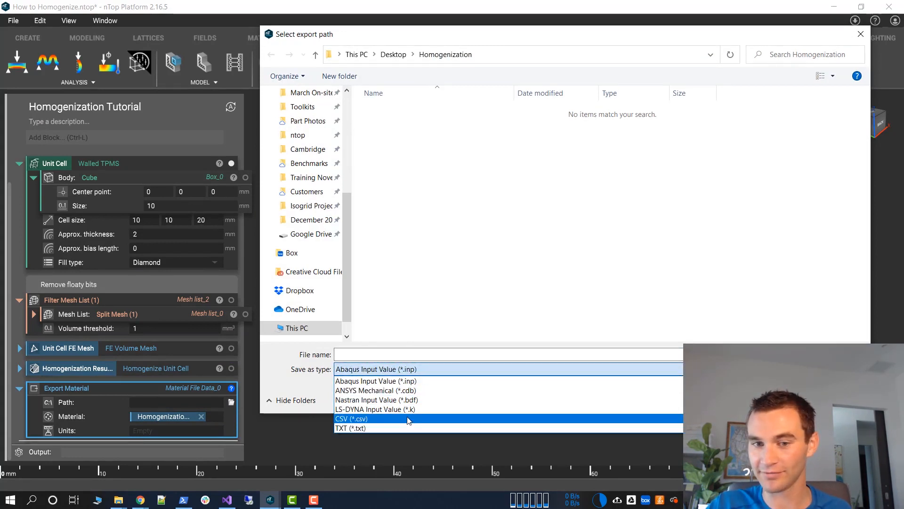
pyautogui.click(412, 355)
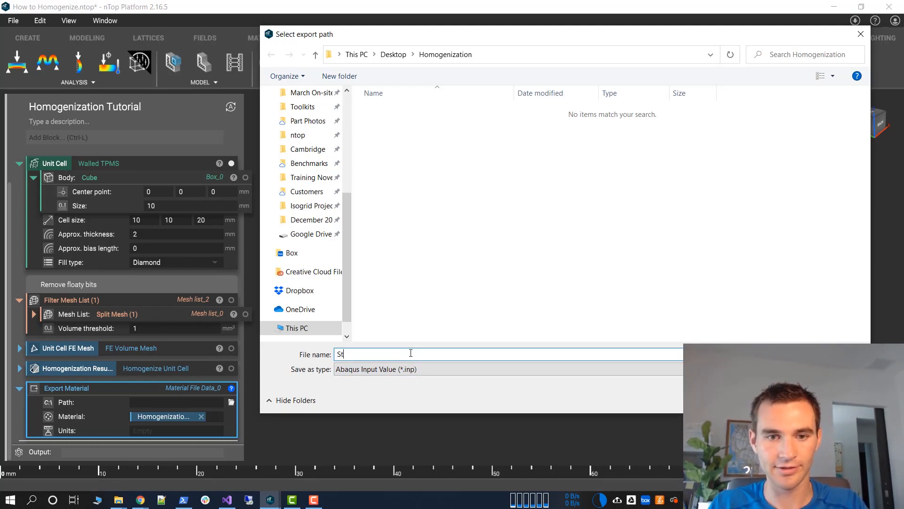
pyautogui.press('BackSpace')
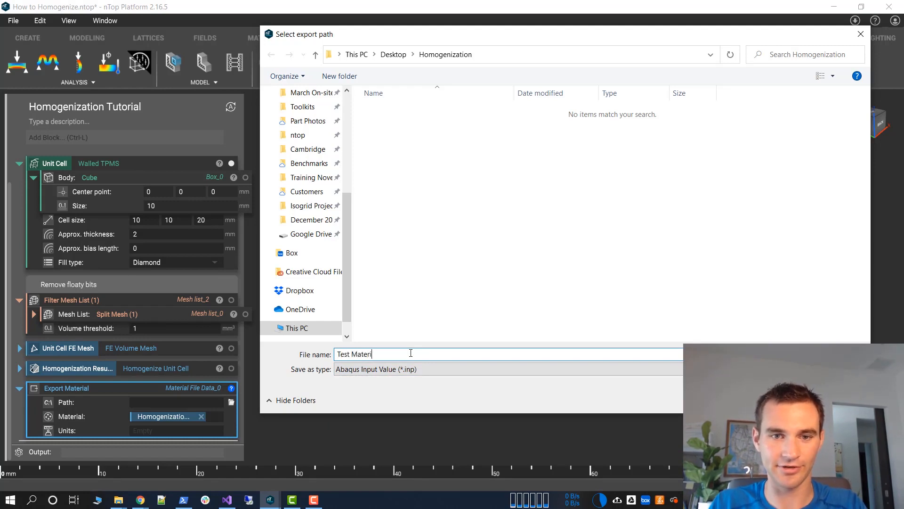
pyautogui.press('Return')
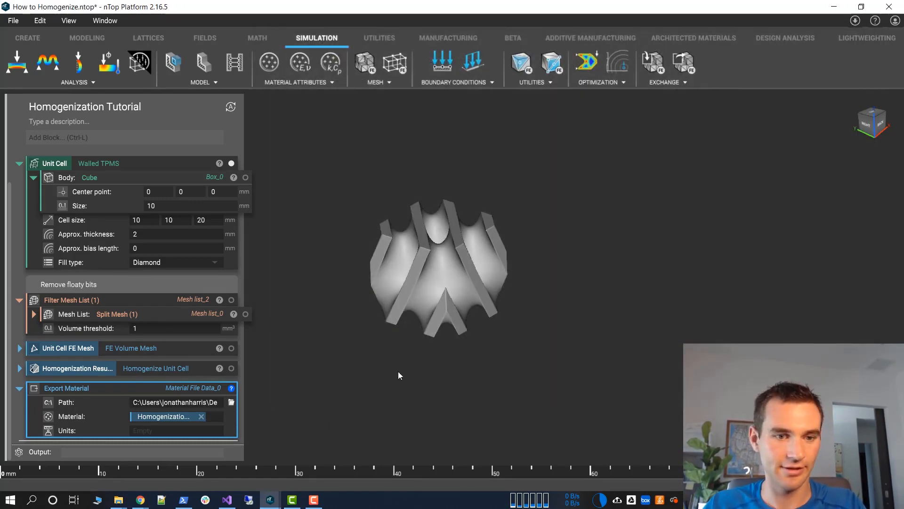
# Check the Homogenization folder for the export, then give the Export Material block a Unit System of m, kg and s
pyautogui.moveTo(119, 503)
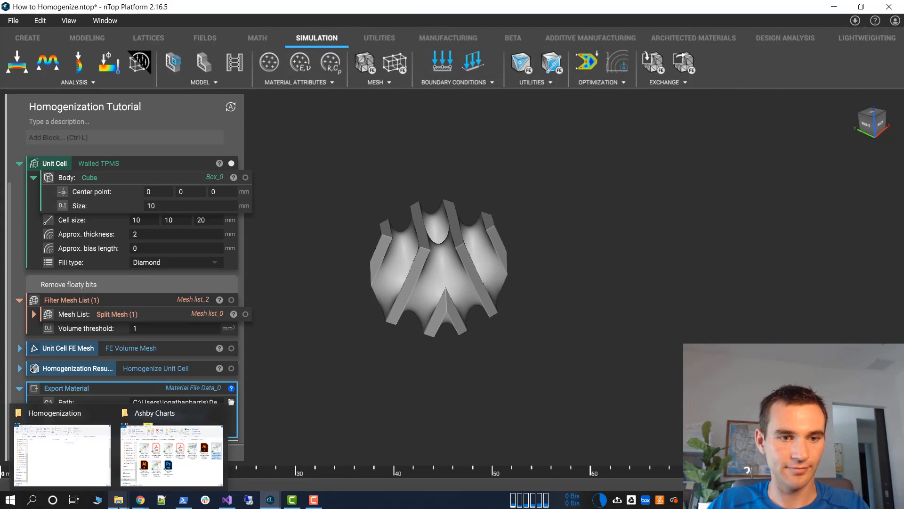
pyautogui.click(87, 485)
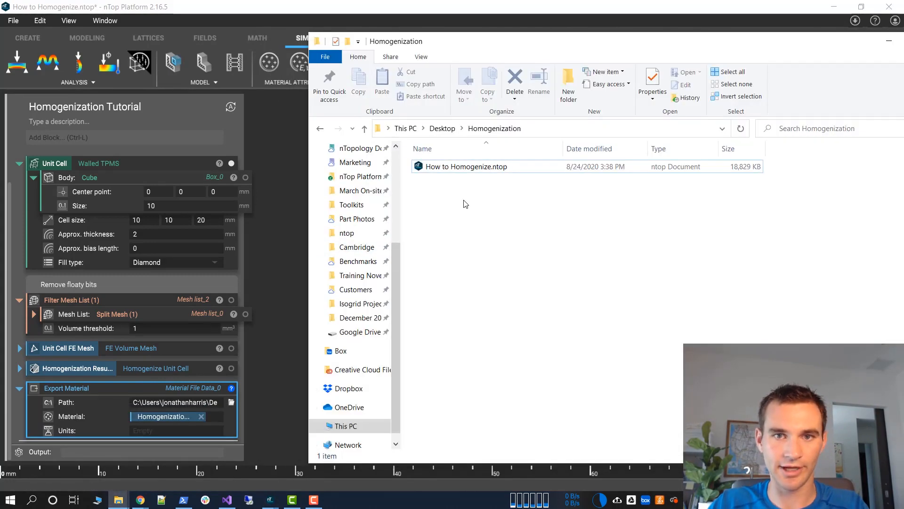
pyautogui.click(205, 401)
pyautogui.click(179, 430)
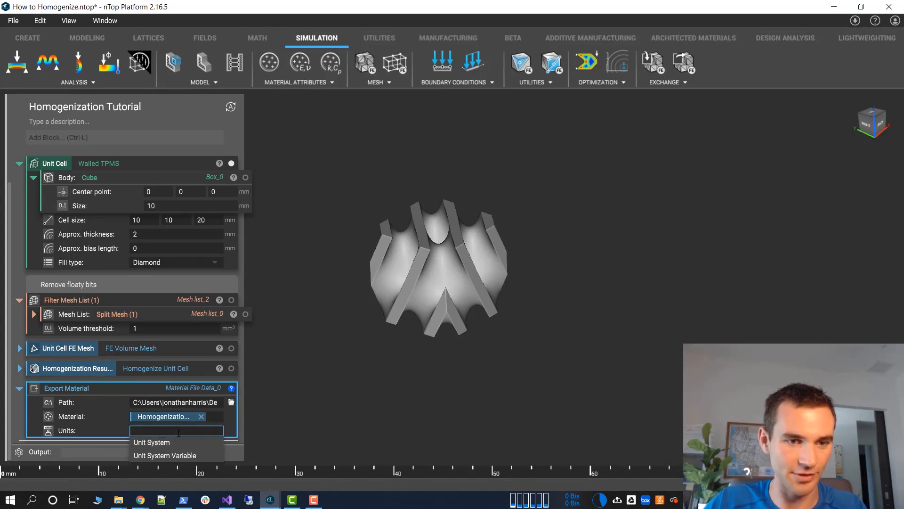
pyautogui.click(170, 442)
pyautogui.scroll(-2, 217, 431)
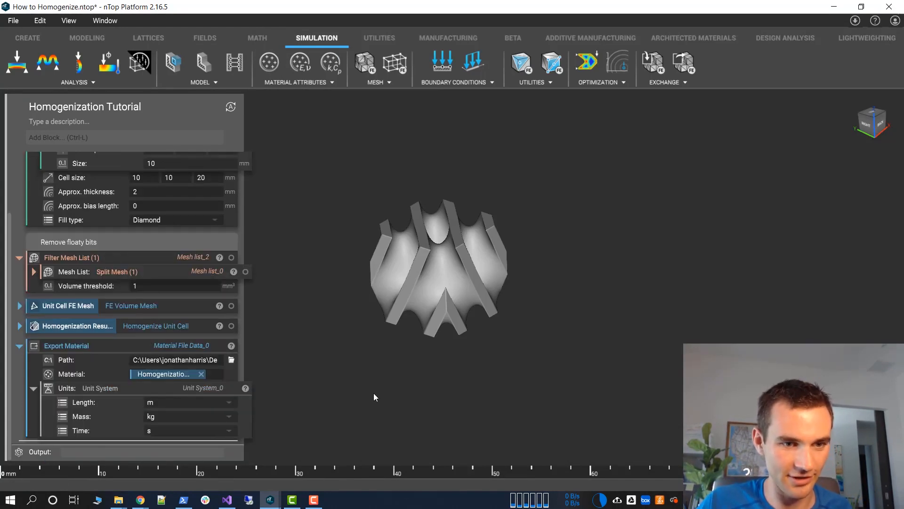
# Open Test Material.inp from the Homogenization folder in Notepad++ and examine its anisotropic elastic constants and the full Abaqus material definition
pyautogui.moveTo(119, 499)
pyautogui.click(61, 452)
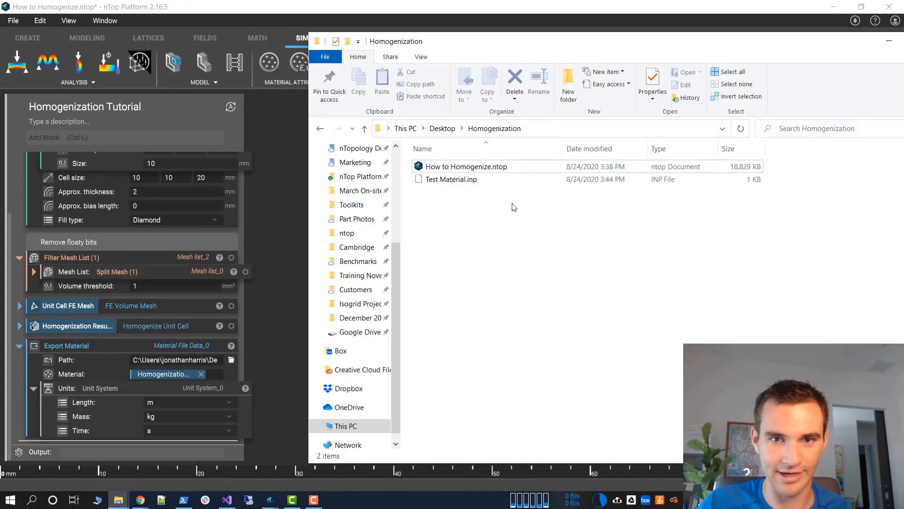
pyautogui.rightClick(509, 182)
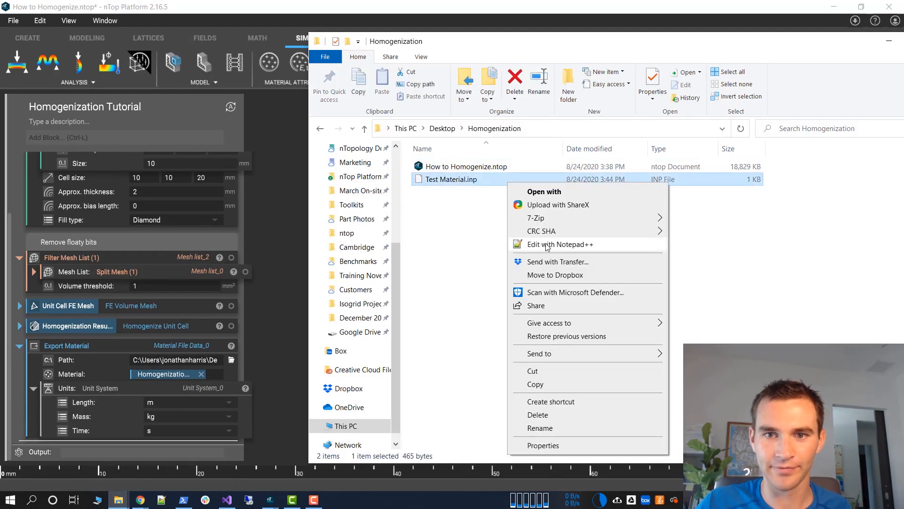
pyautogui.click(547, 246)
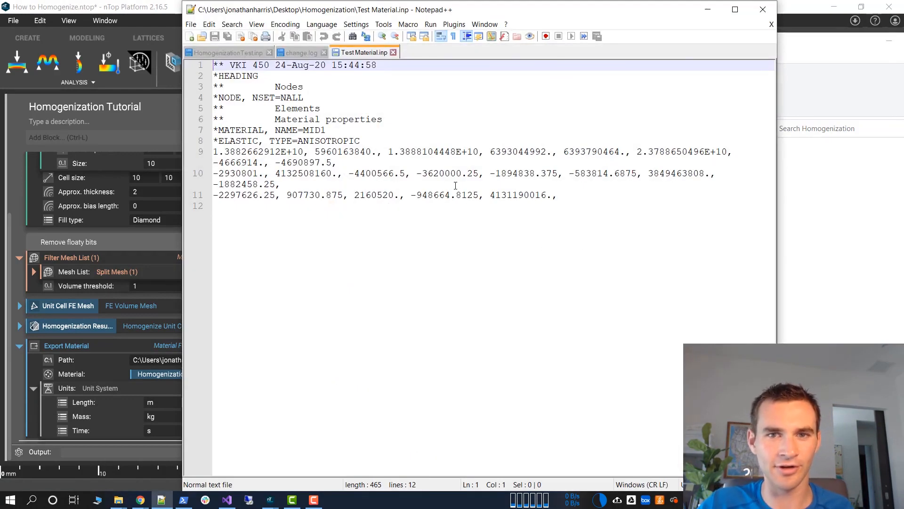
pyautogui.moveTo(565, 199); pyautogui.dragTo(204, 152)
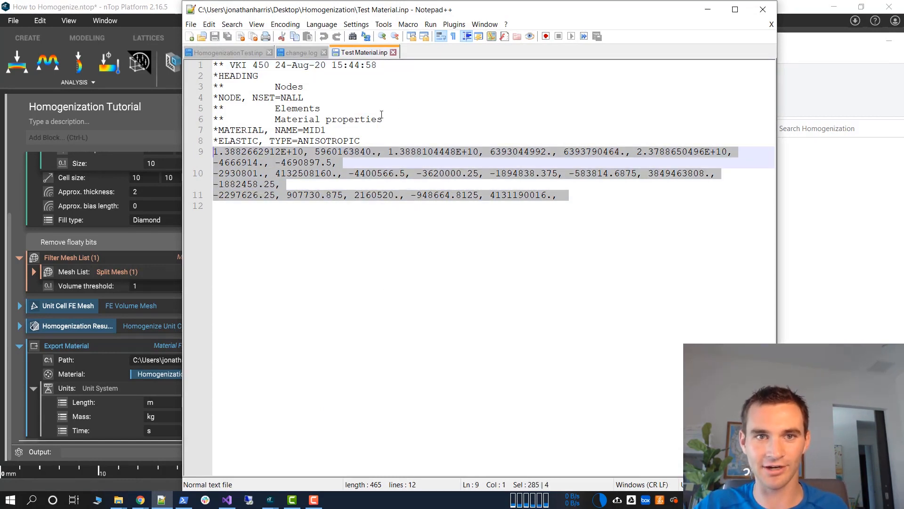
pyautogui.moveTo(591, 193); pyautogui.dragTo(80, 18)
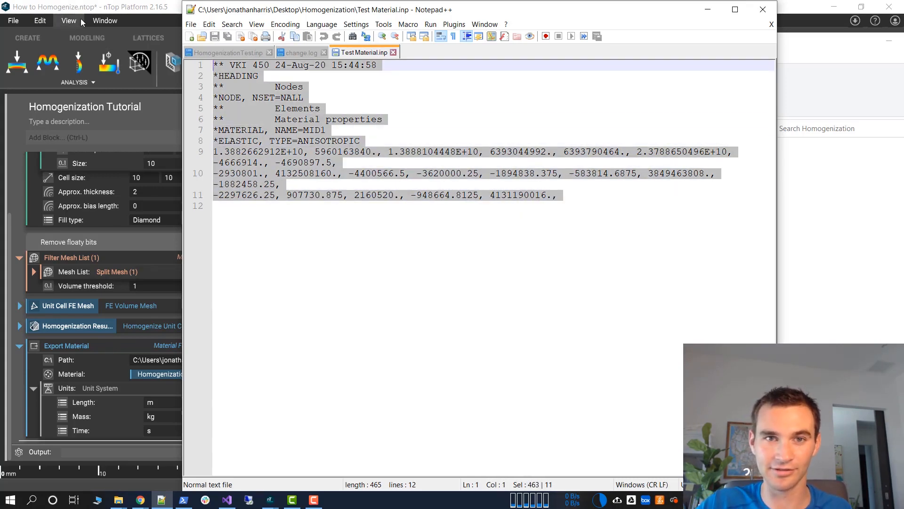
pyautogui.click(819, 329)
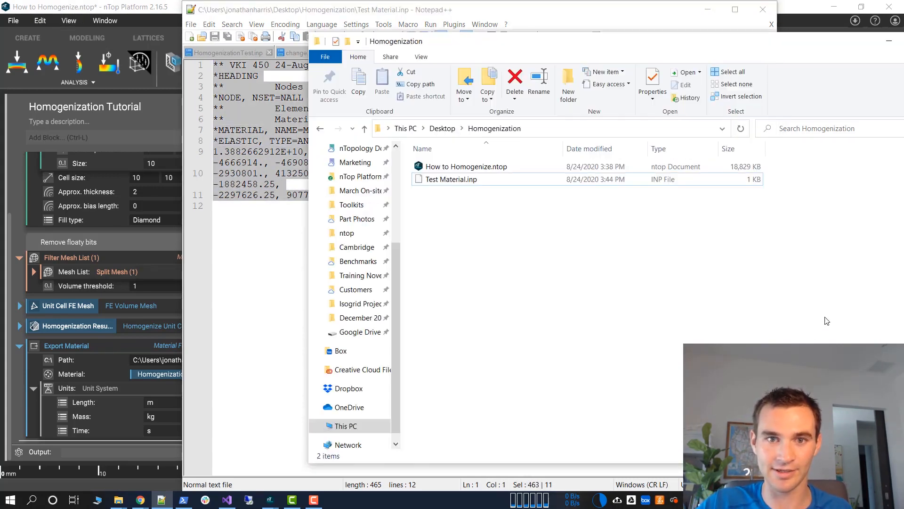
# Return to nTop and change the Export Material path to TestMaterial.csv in the Homogenization folder, using the CSV file type
pyautogui.click(151, 266)
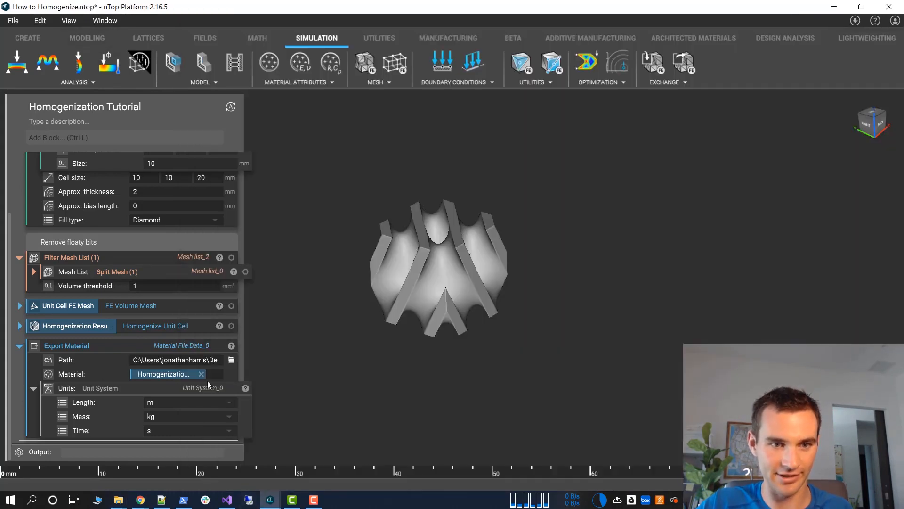
pyautogui.click(231, 360)
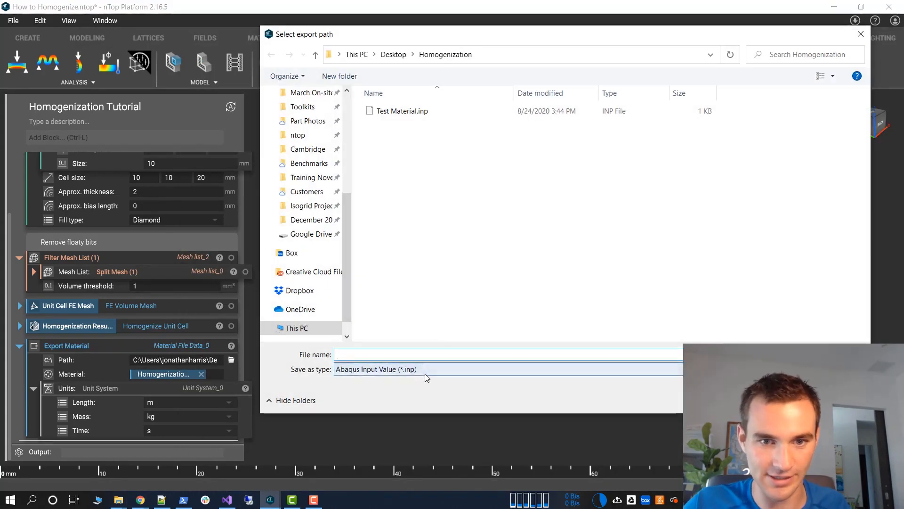
pyautogui.click(424, 369)
pyautogui.click(421, 418)
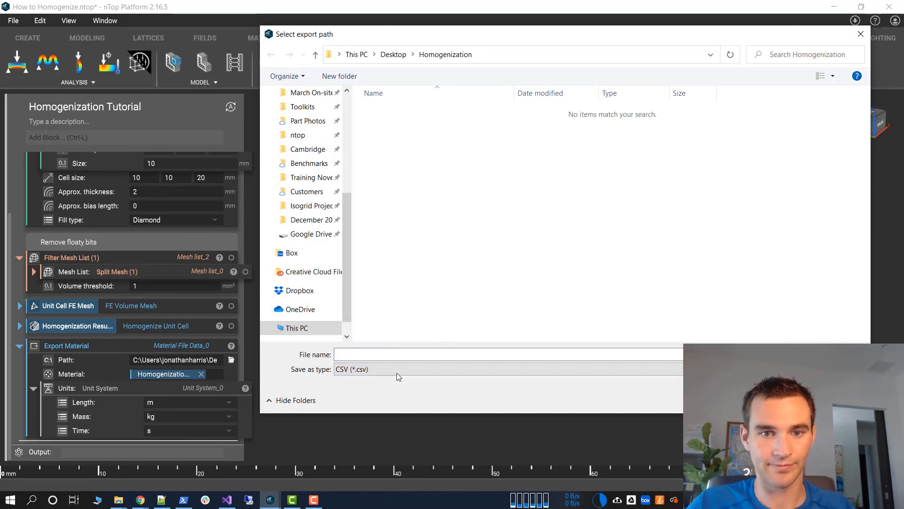
pyautogui.click(394, 353)
pyautogui.write('Test')
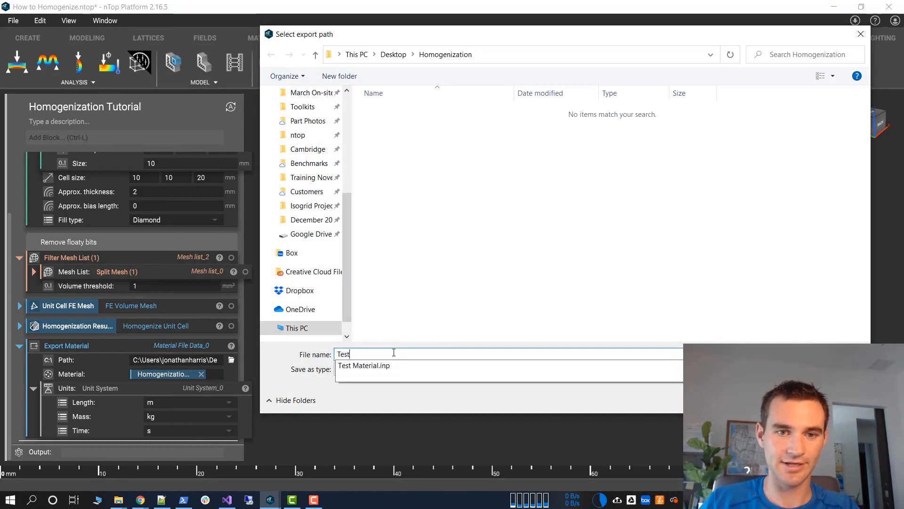
pyautogui.write('Material.c')
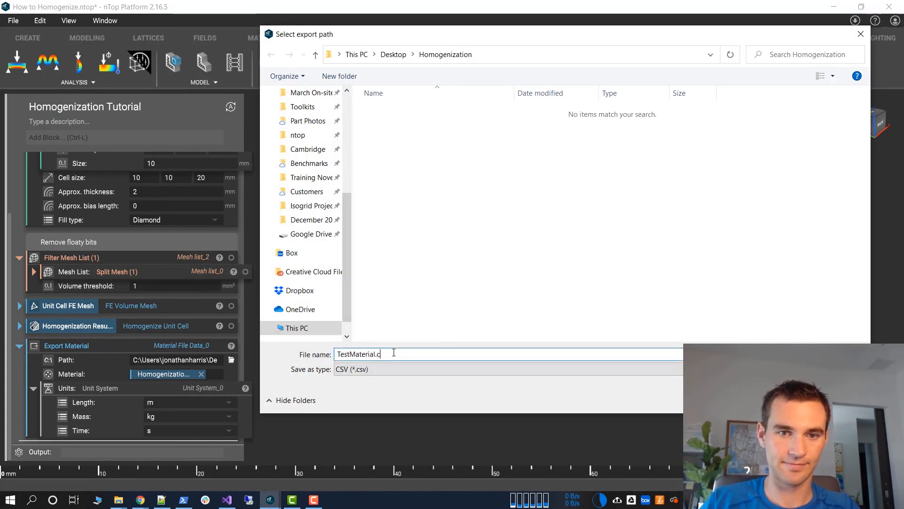
pyautogui.write('sv')
pyautogui.press('Return')
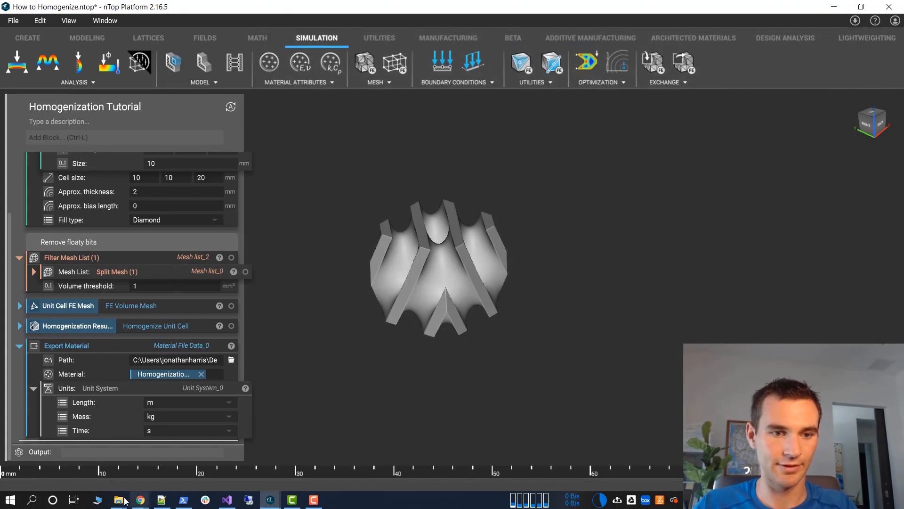
# Open TestMaterial.csv from the Homogenization folder in Notepad++ and maximize the window so each matrix row fits on one line
pyautogui.moveTo(120, 501)
pyautogui.click(61, 442)
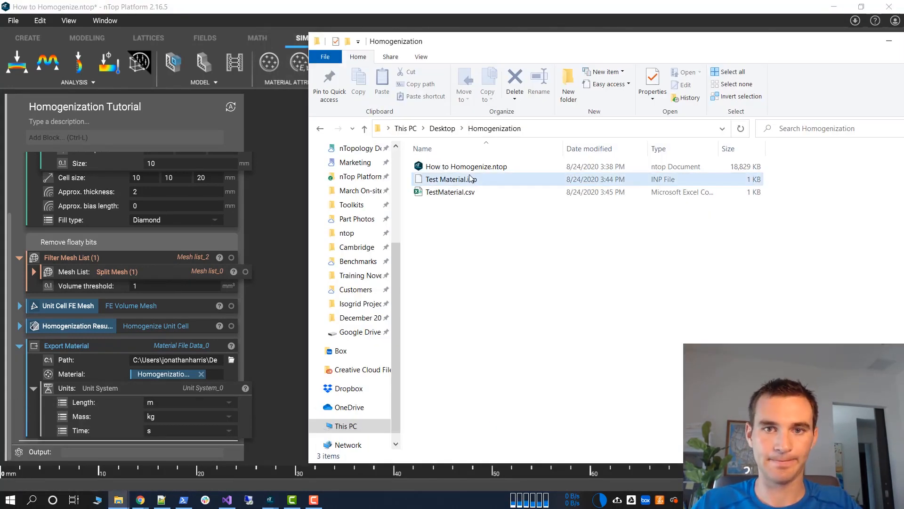
pyautogui.click(472, 191)
pyautogui.rightClick(475, 192)
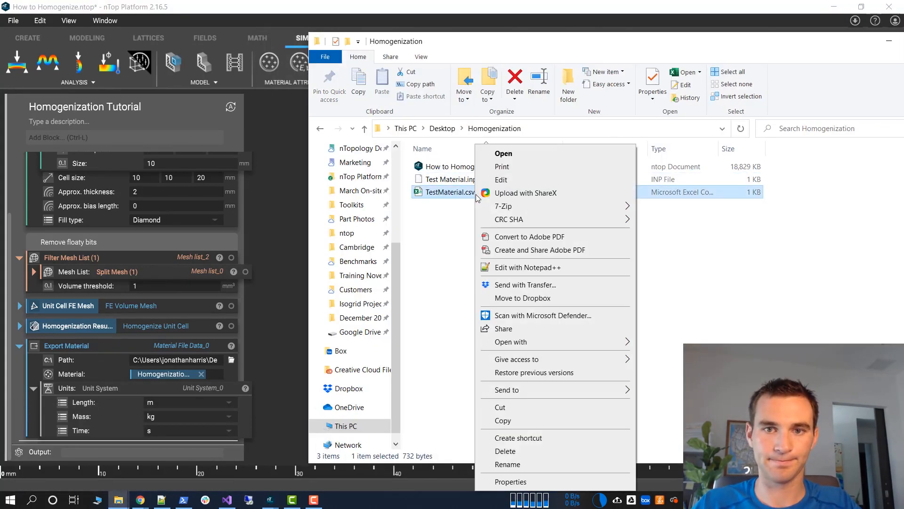
pyautogui.click(516, 268)
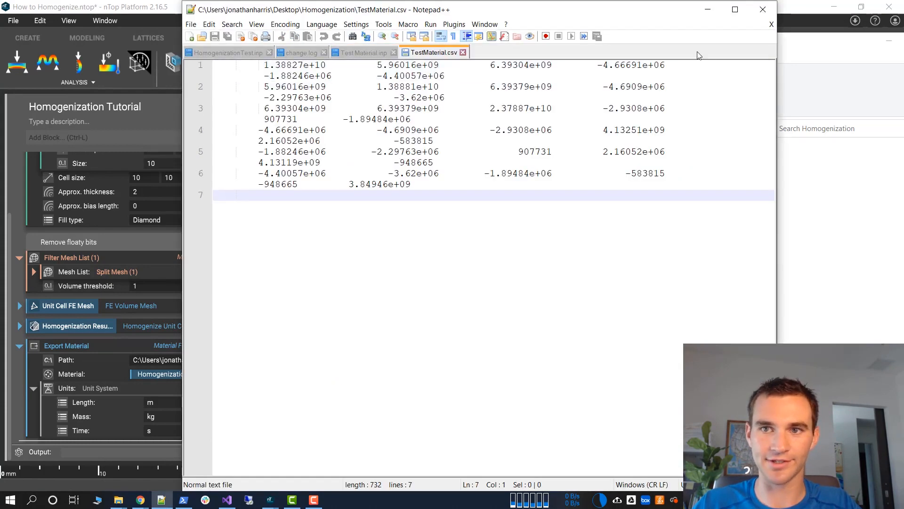
pyautogui.moveTo(680, 76); pyautogui.dragTo(397, 78)
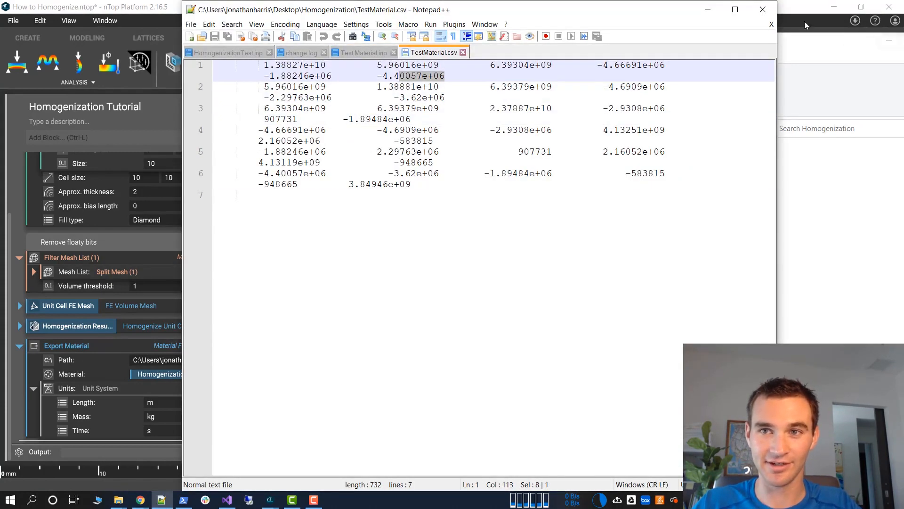
pyautogui.click(735, 9)
pyautogui.hotkey('ctrl', 'End')
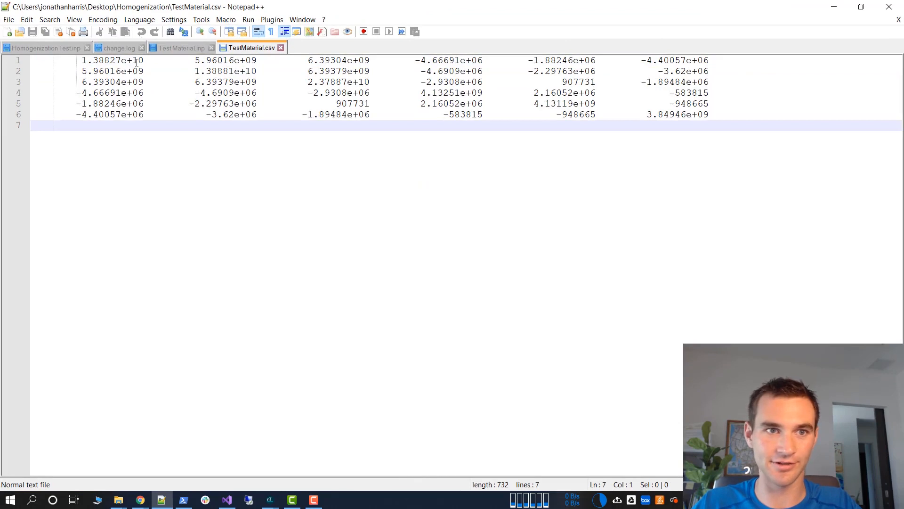
# Examine the stiffness matrix rows in TestMaterial.csv and compare them with the constants in Test Material.inp
pyautogui.moveTo(134, 61); pyautogui.dragTo(680, 68)
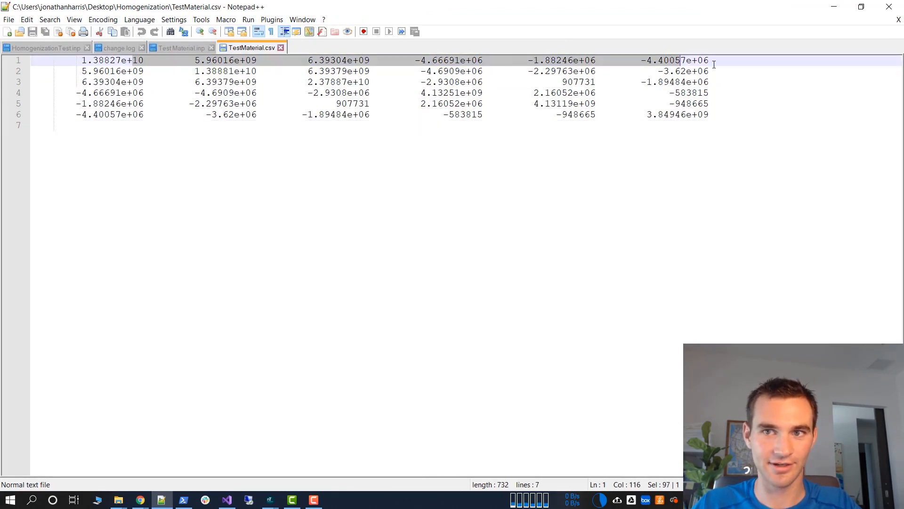
pyautogui.hotkey('ctrl', 'a')
pyautogui.click(726, 170)
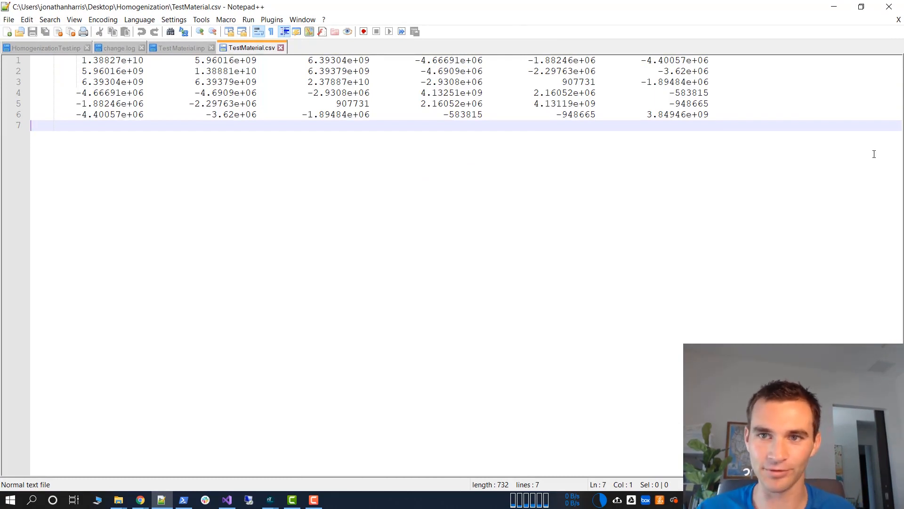
pyautogui.click(175, 47)
pyautogui.click(239, 48)
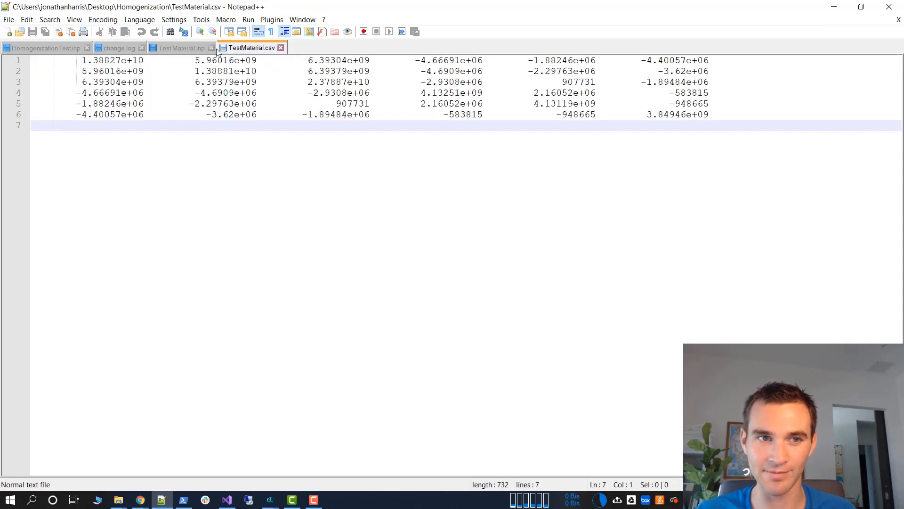
pyautogui.click(157, 49)
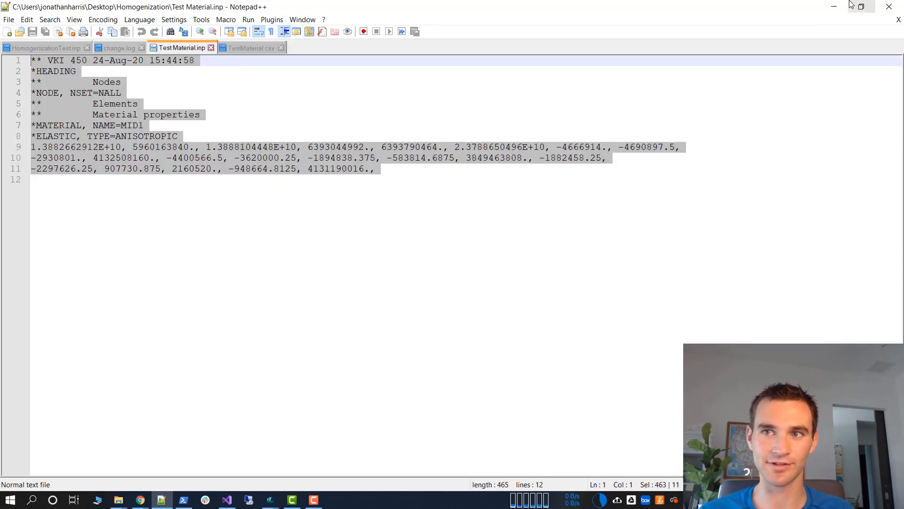
# Minimize Notepad++, return to nTop and delete the Export Material block from the Homogenization Tutorial notebook
pyautogui.click(824, 9)
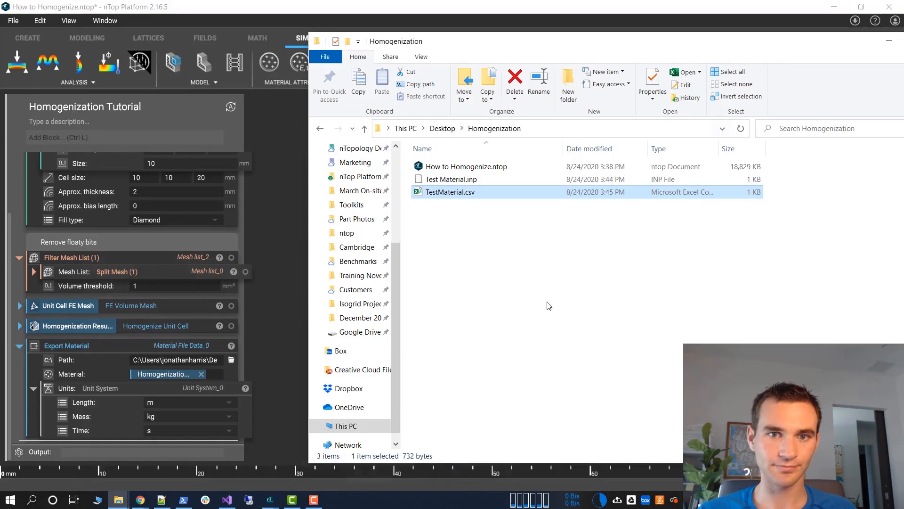
pyautogui.click(267, 283)
pyautogui.click(59, 345)
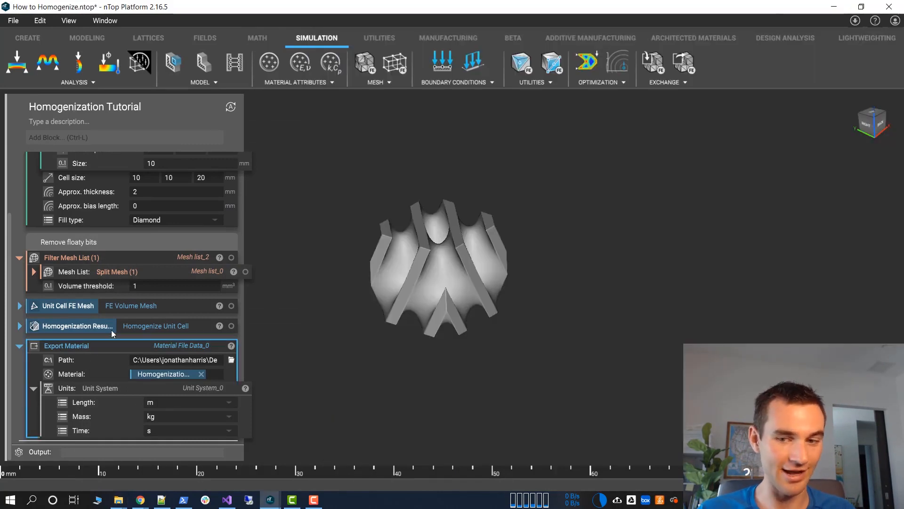
pyautogui.press('Delete')
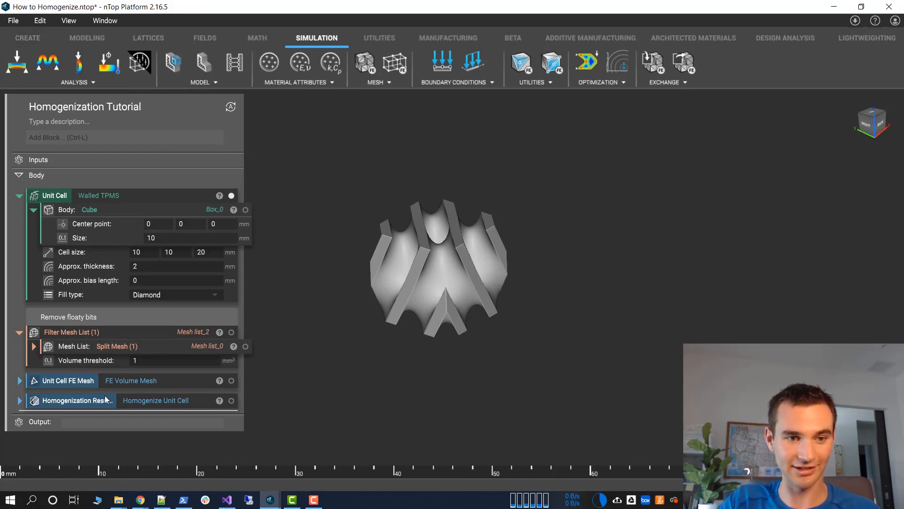
# Add a Box block at the end of the notebook body and set its length to 50 mm
pyautogui.moveTo(380, 231); pyautogui.dragTo(427, 215)
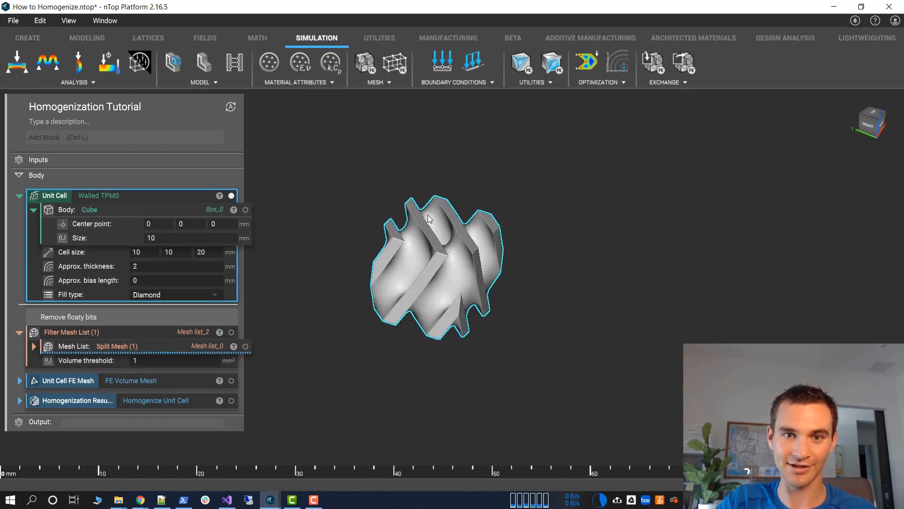
pyautogui.click(23, 37)
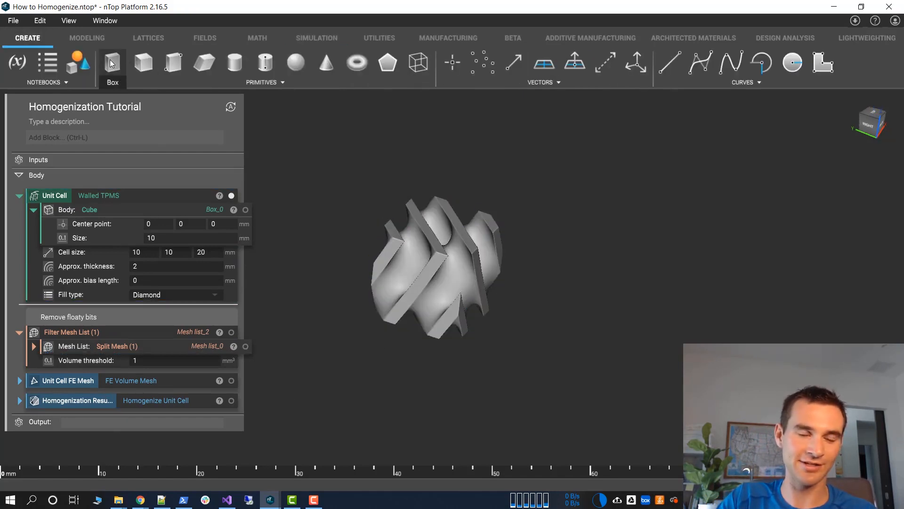
pyautogui.click(111, 63)
pyautogui.moveTo(138, 327); pyautogui.dragTo(104, 445)
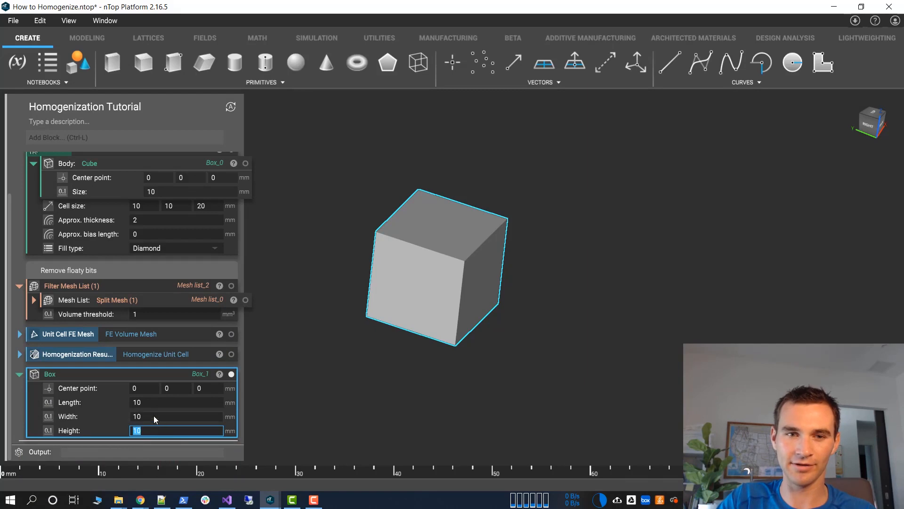
pyautogui.click(150, 400)
pyautogui.write('50')
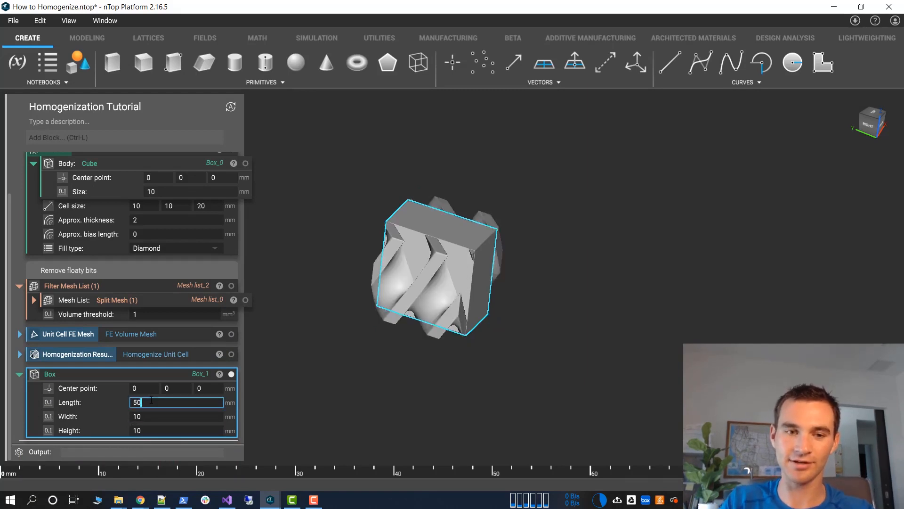
pyautogui.press('Return')
pyautogui.click(282, 265)
pyautogui.moveTo(282, 265)
pyautogui.mouseDown(button='right')
pyautogui.moveTo(286, 239)
pyautogui.moveTo(266, 265)
pyautogui.mouseUp(button='right')
pyautogui.moveTo(393, 266); pyautogui.dragTo(489, 265, button='middle')
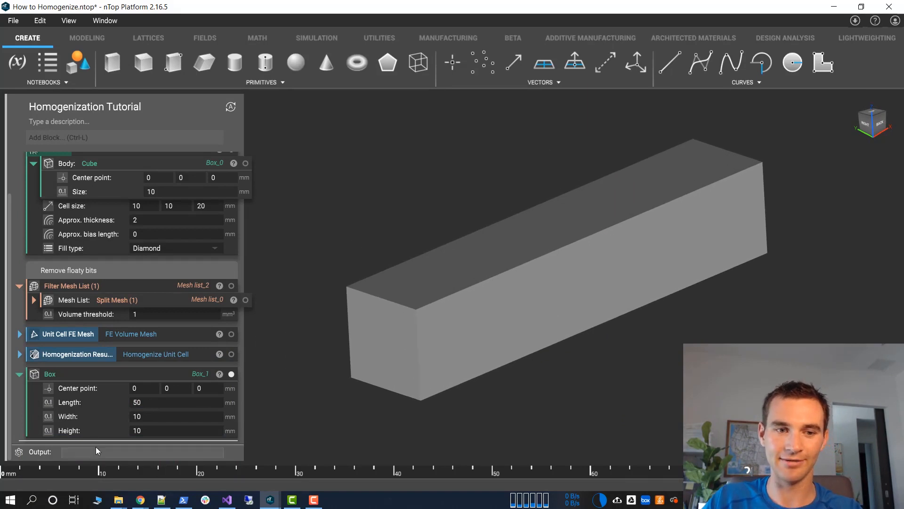
# Add a Mesh from Implicit Body block and assign the box as its body
pyautogui.click(85, 139)
pyautogui.write('m')
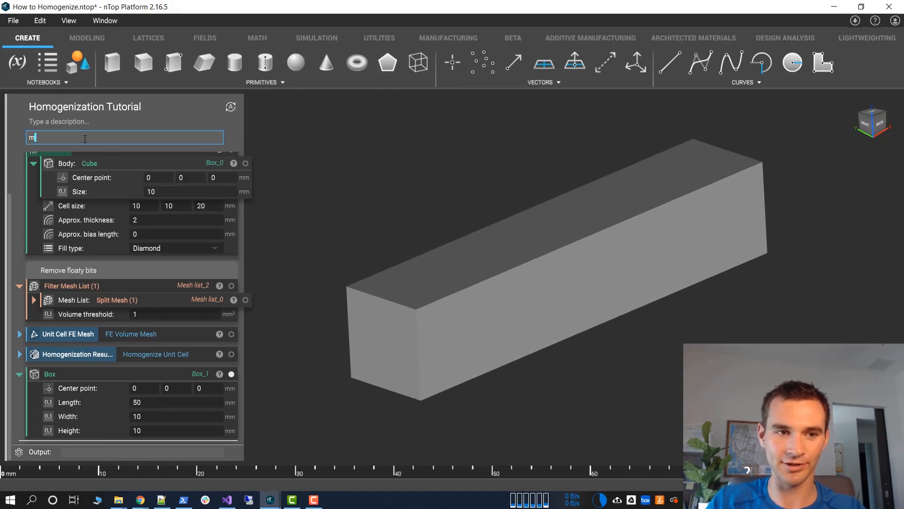
pyautogui.write('esh')
pyautogui.click(148, 206)
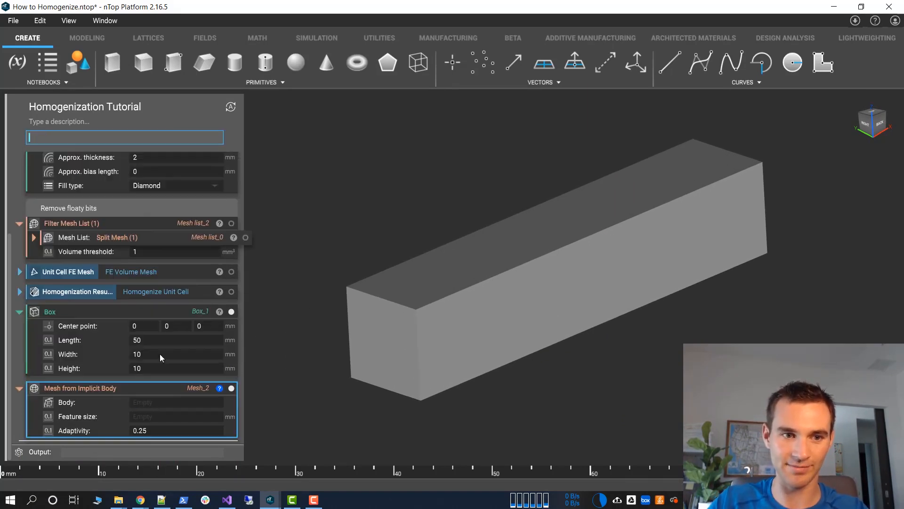
pyautogui.moveTo(111, 319); pyautogui.dragTo(146, 402)
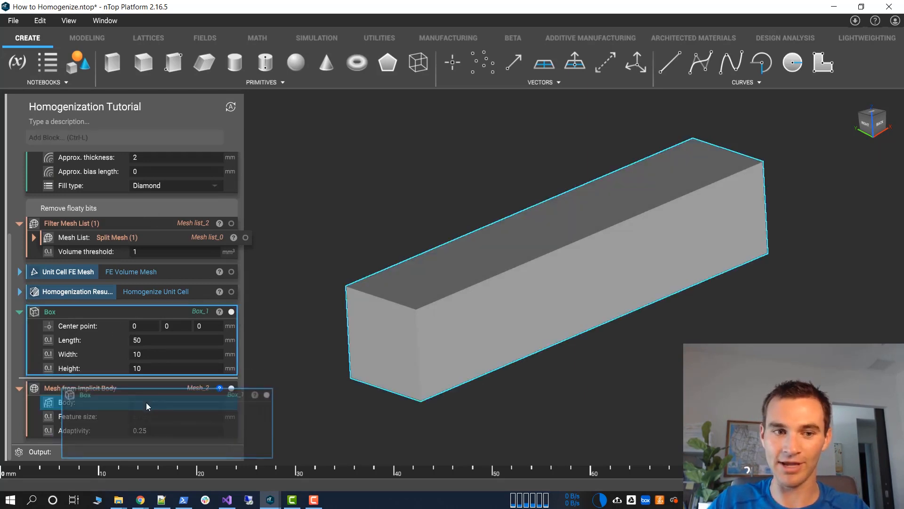
# Set the box mesh's feature size to 1 mm and its adaptivity to 0
pyautogui.click(146, 415)
pyautogui.write('1')
pyautogui.press('Tab')
pyautogui.write('0')
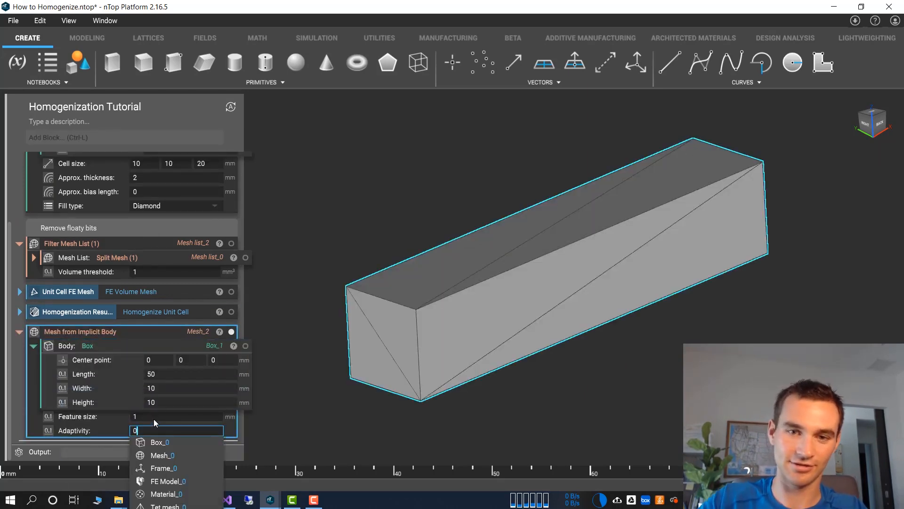
pyautogui.press('Return')
pyautogui.click(284, 314)
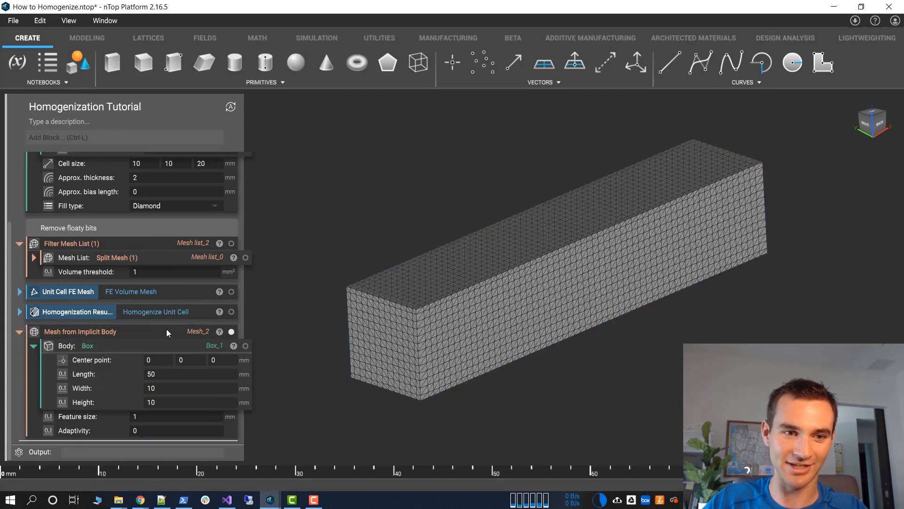
# Add a Volume Mesh block to the Homogenization Tutorial notebook
pyautogui.click(124, 137)
pyautogui.write('vol')
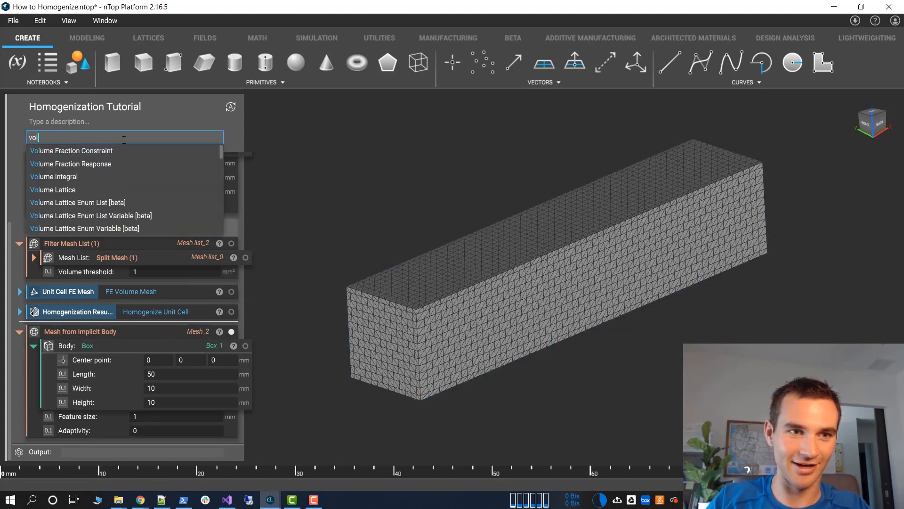
pyautogui.write('ume m')
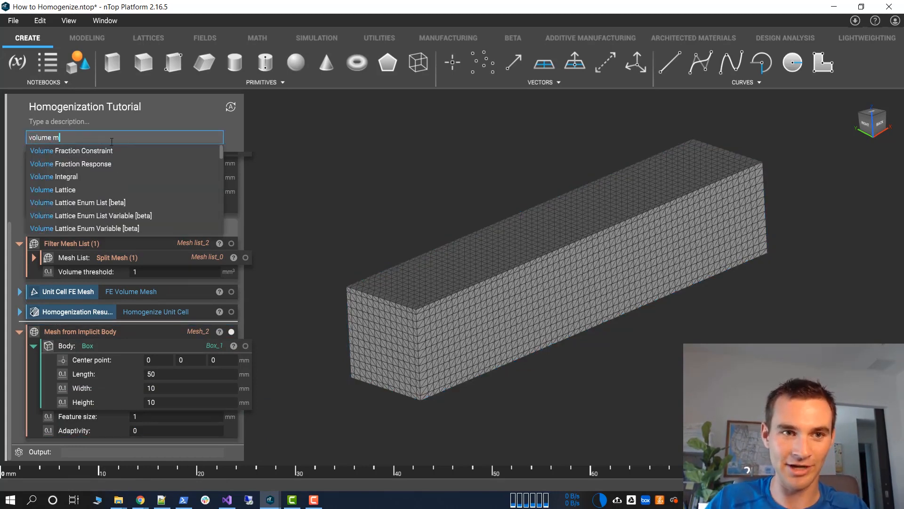
pyautogui.write('esh')
pyautogui.click(100, 151)
# Assign the Mesh from Implicit Body block as the volume mesh's domain and set the edge length to 1 mm
pyautogui.scroll(8, 469, 324)
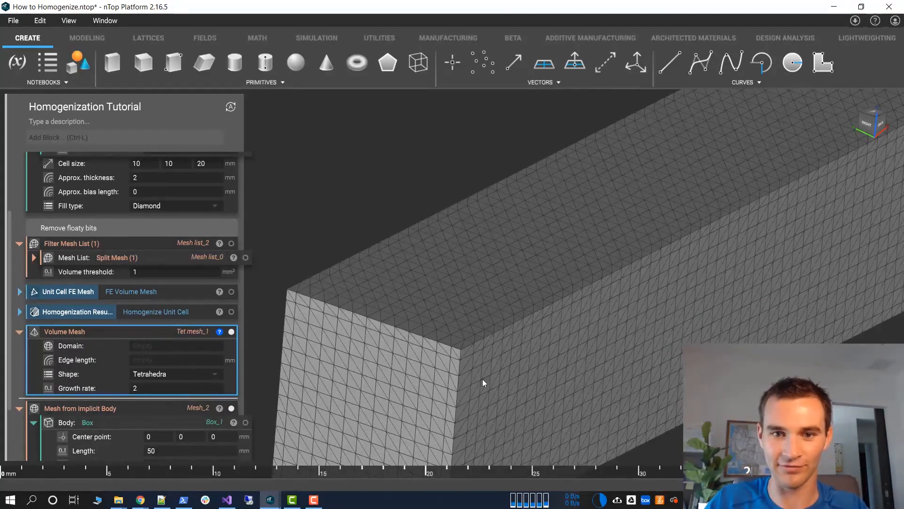
pyautogui.moveTo(482, 379); pyautogui.dragTo(450, 207, button='middle')
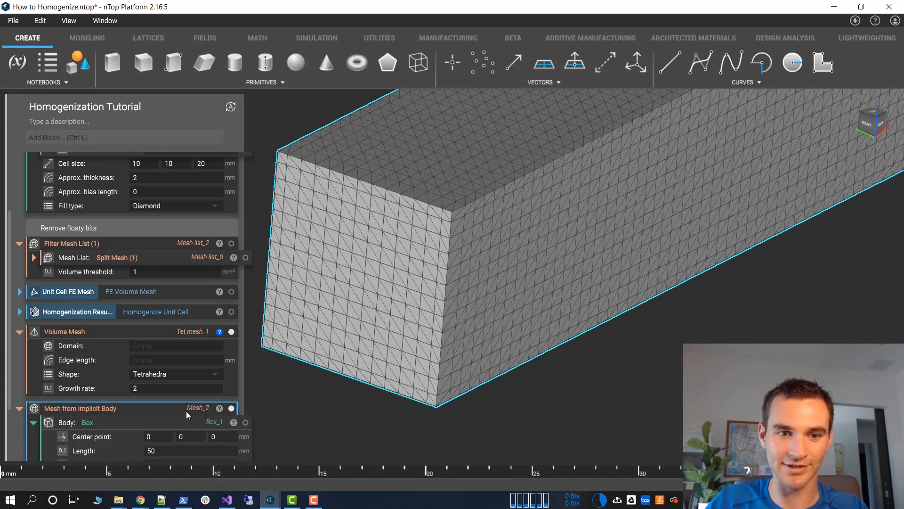
pyautogui.click(191, 426)
pyautogui.scroll(-3, 191, 426)
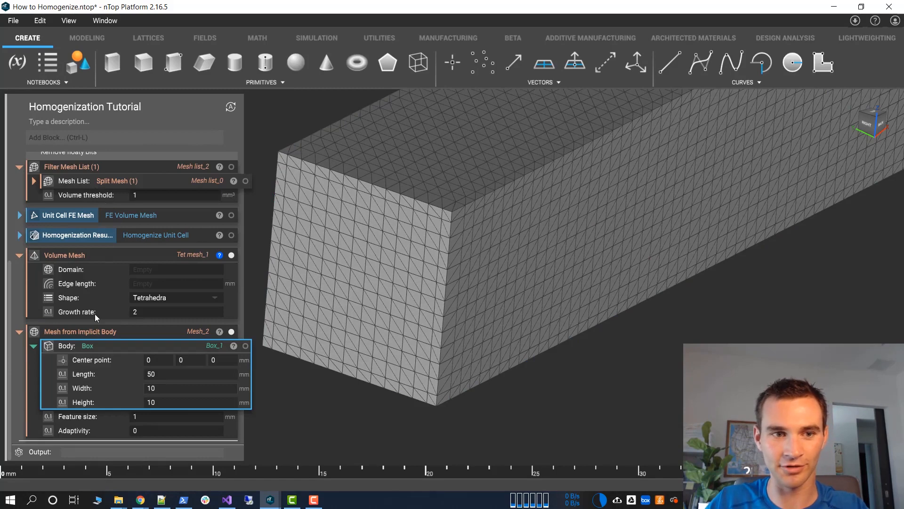
pyautogui.click(96, 332)
pyautogui.moveTo(110, 332); pyautogui.dragTo(141, 271)
pyautogui.click(143, 403)
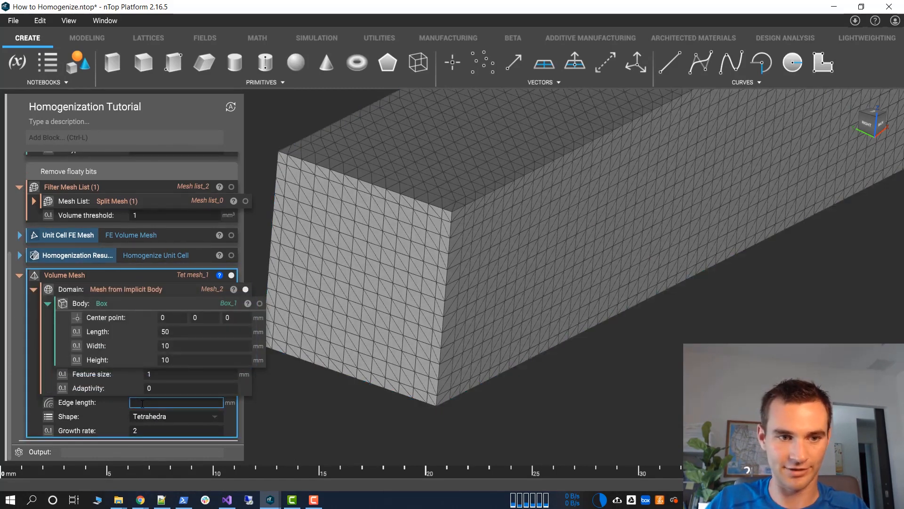
pyautogui.write('1')
pyautogui.press('Tab')
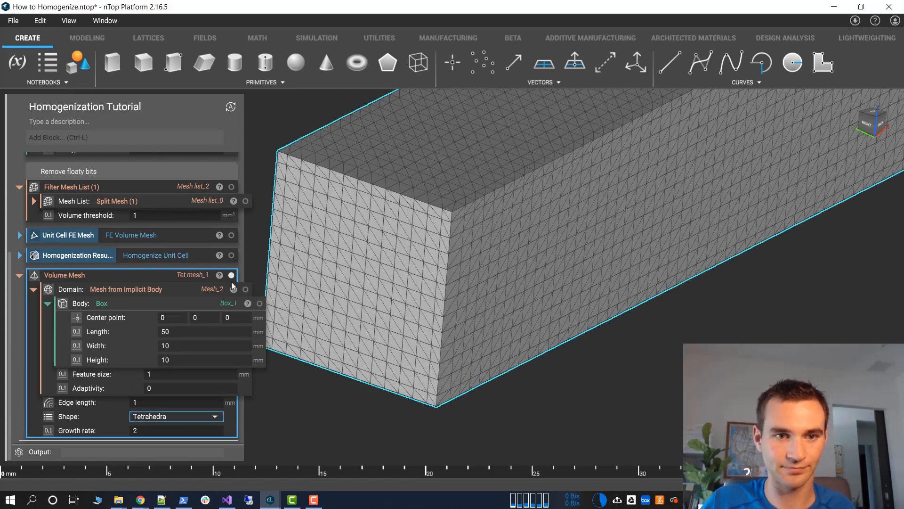
# Examine the tetrahedra inside the beam's volume mesh with a section cut showing whole elements, moving the cut plane slightly
pyautogui.click(196, 275)
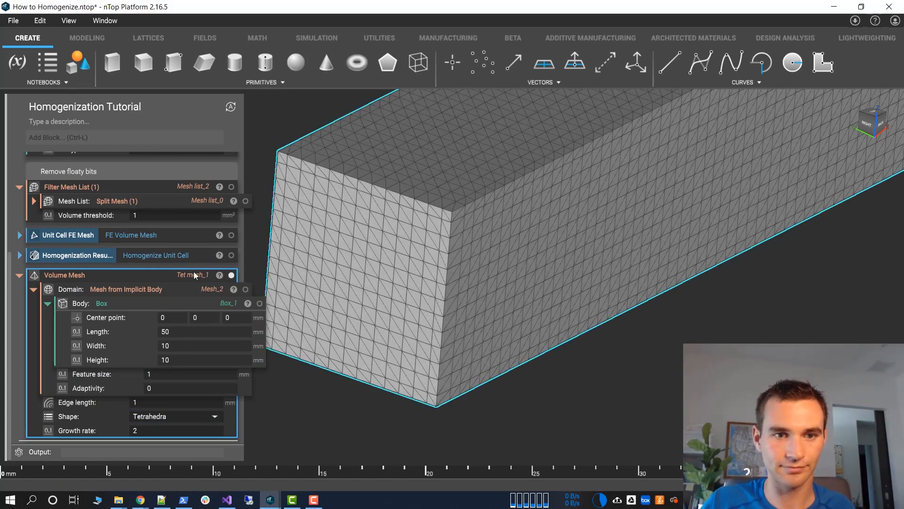
pyautogui.press('x')
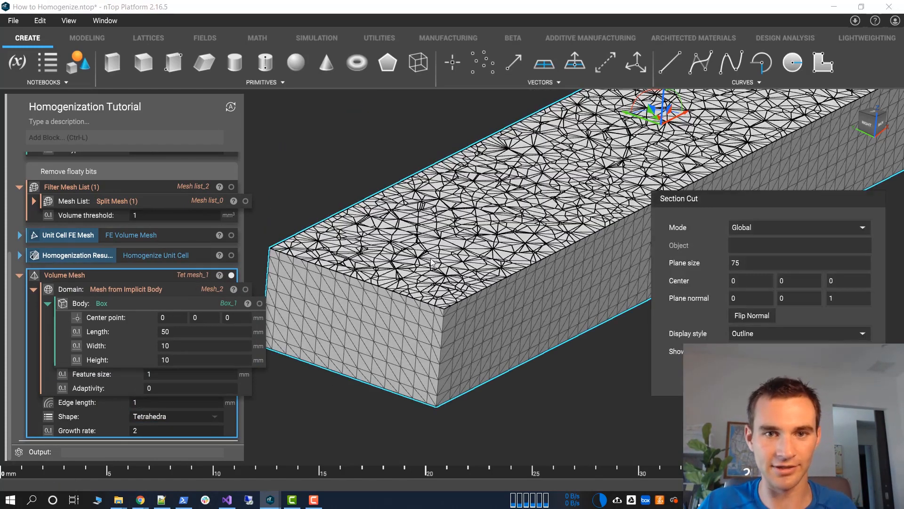
pyautogui.moveTo(427, 251); pyautogui.dragTo(430, 281, button='right')
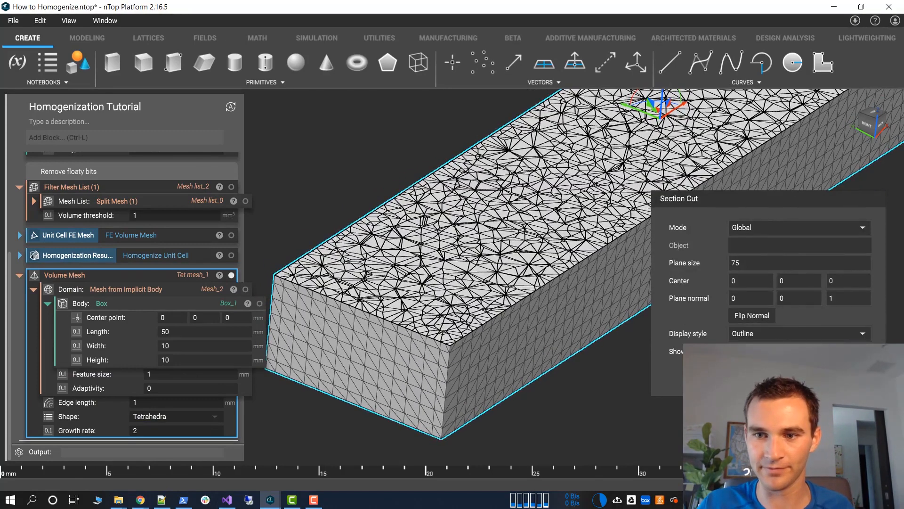
pyautogui.click(733, 351)
pyautogui.moveTo(543, 245); pyautogui.dragTo(503, 316, button='right')
pyautogui.scroll(-3, 506, 269)
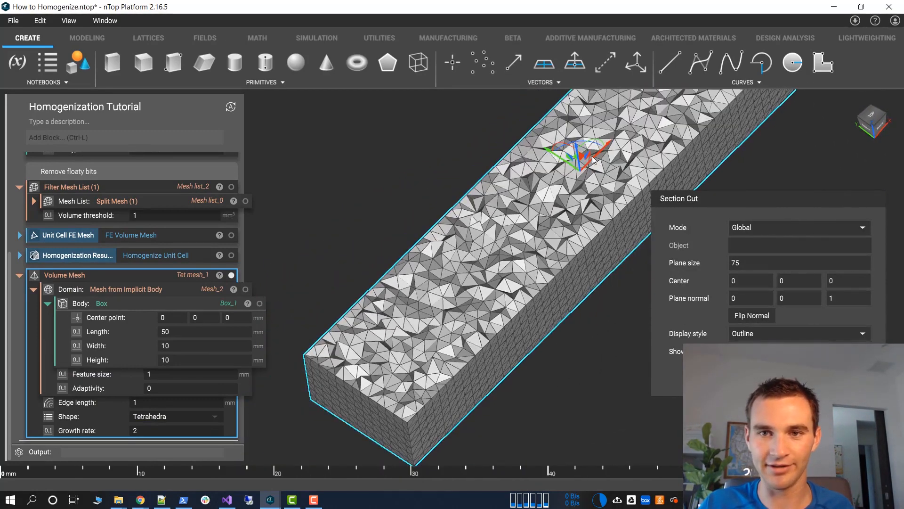
pyautogui.moveTo(577, 150); pyautogui.dragTo(578, 144)
pyautogui.press('x')
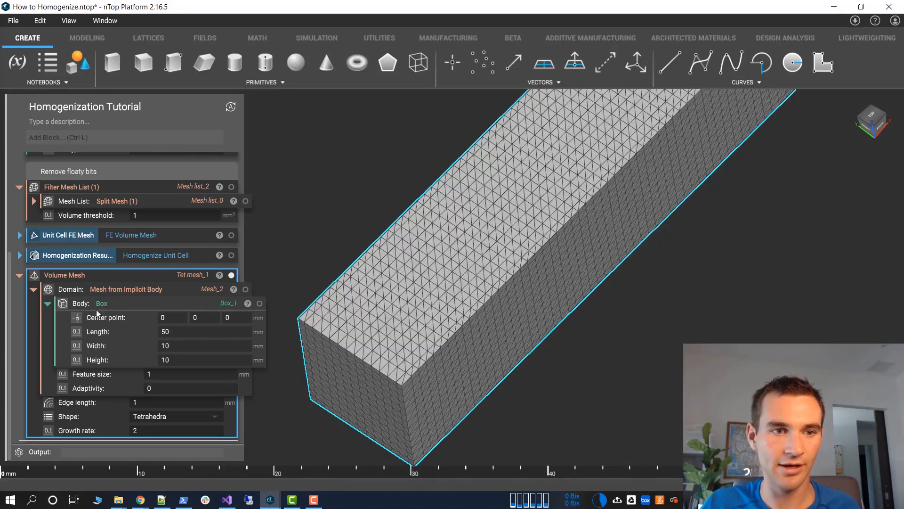
# Add an FE Volume Mesh block with the Volume Mesh block as its discretization and Quadratic geometric order
pyautogui.click(91, 141)
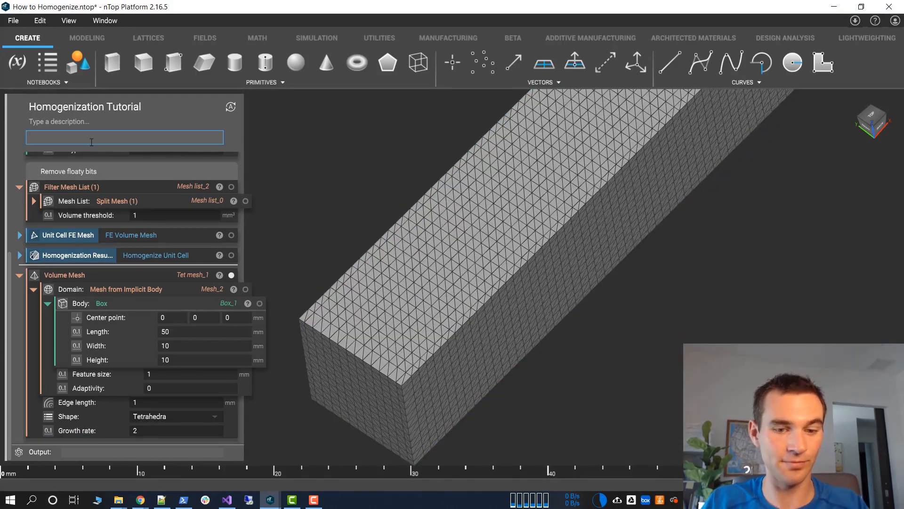
pyautogui.write('fe volume')
pyautogui.press('Return')
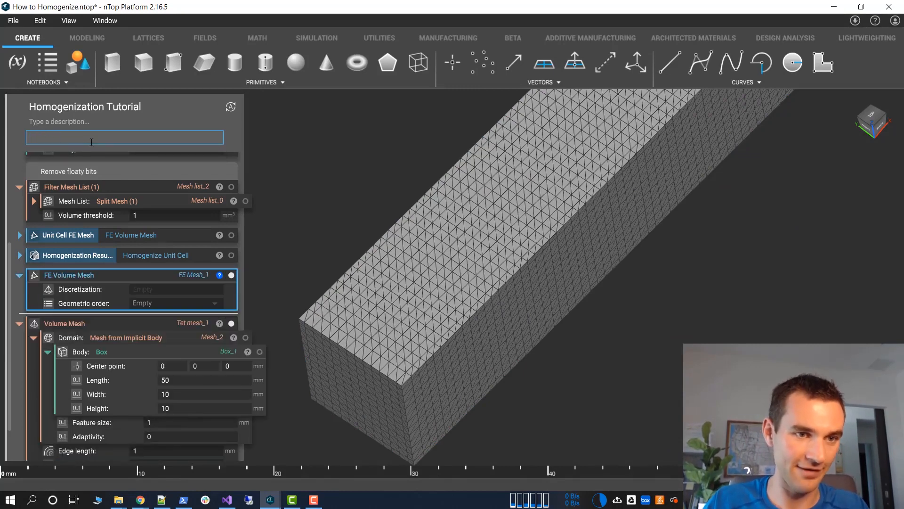
pyautogui.moveTo(107, 323); pyautogui.dragTo(82, 290)
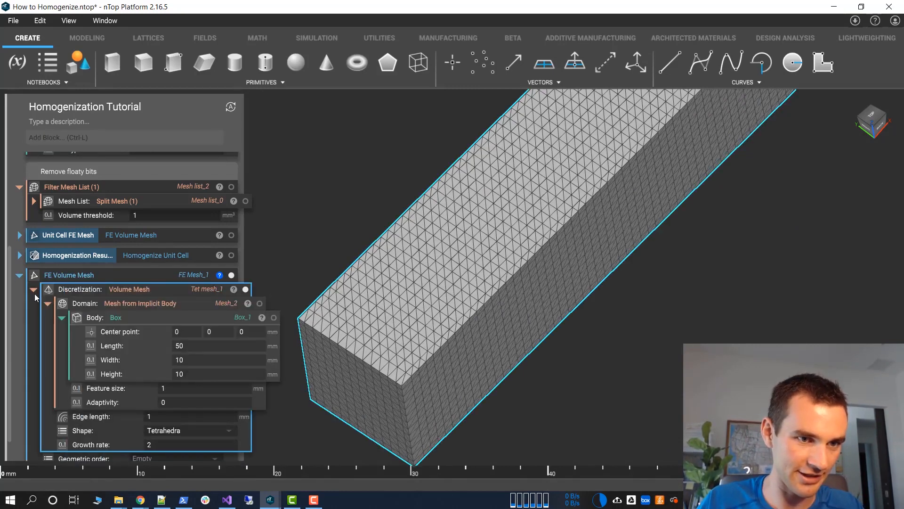
pyautogui.click(34, 290)
pyautogui.click(189, 432)
pyautogui.click(195, 453)
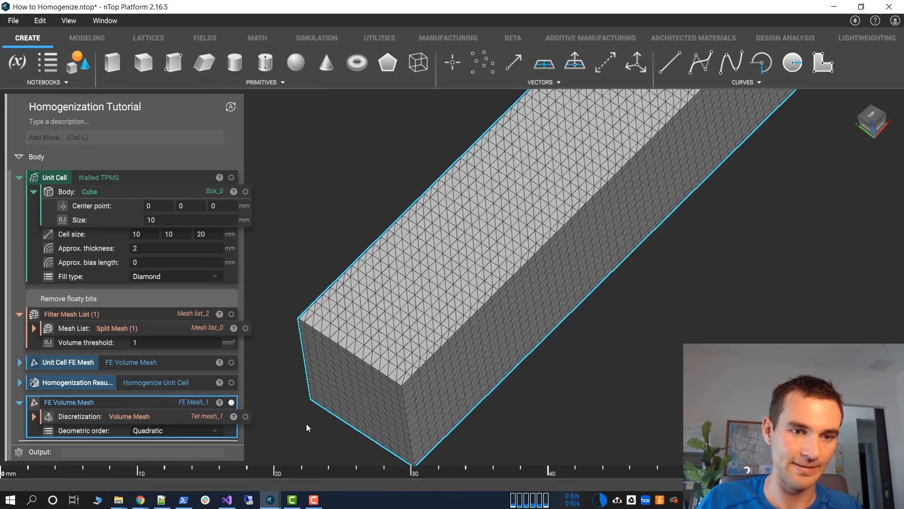
# Rename the output of the beam's FE Volume Mesh block to Cantilever Beam Mesh
pyautogui.rightClick(123, 406)
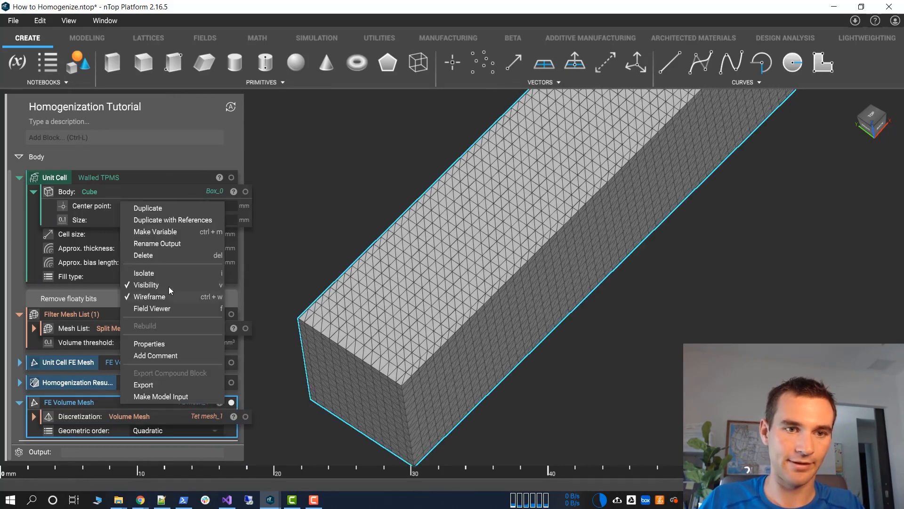
pyautogui.click(160, 243)
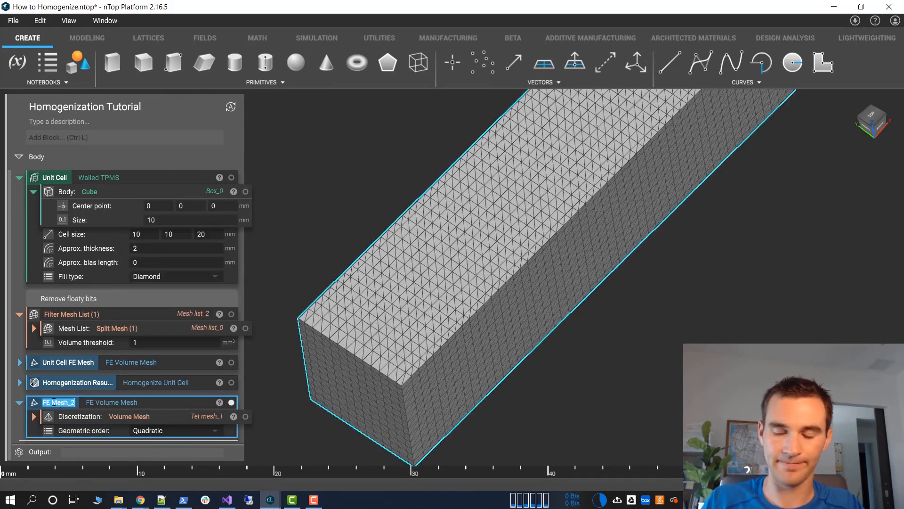
pyautogui.write('Cat')
pyautogui.write('nti')
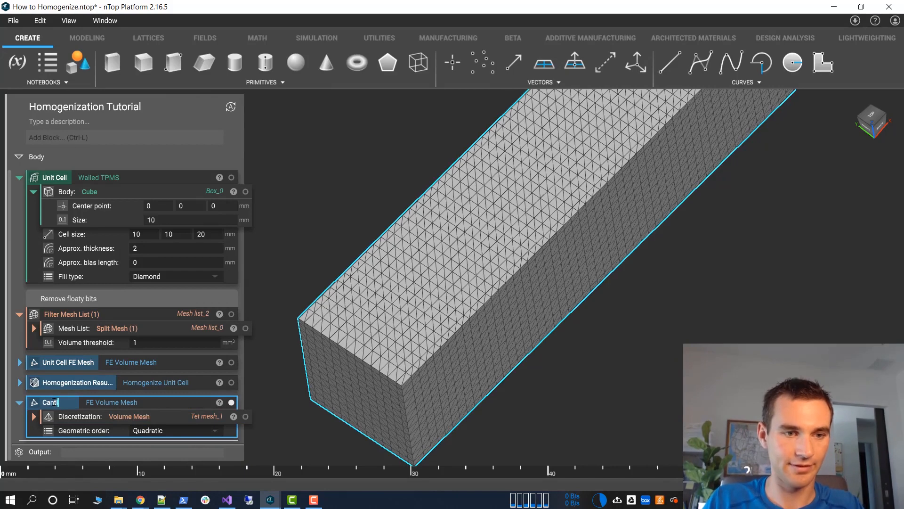
pyautogui.write('lever B')
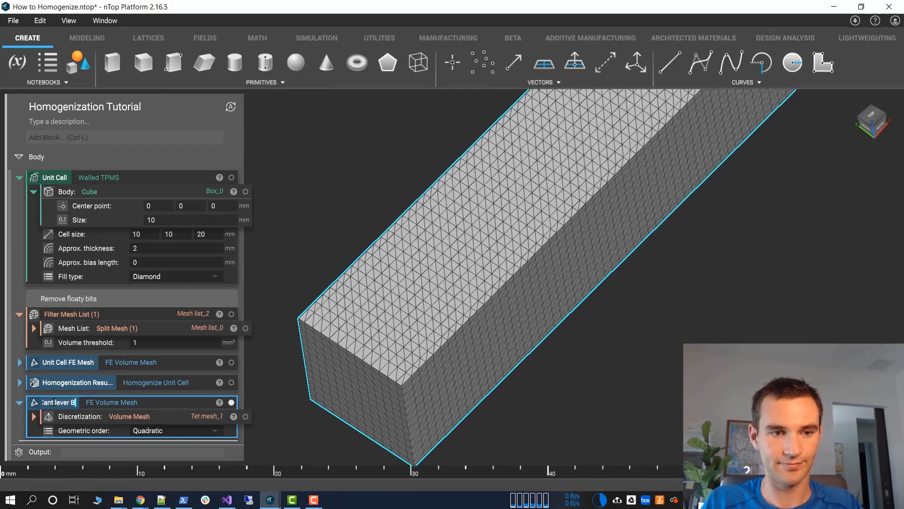
pyautogui.write('eam Mesh')
pyautogui.press('Return')
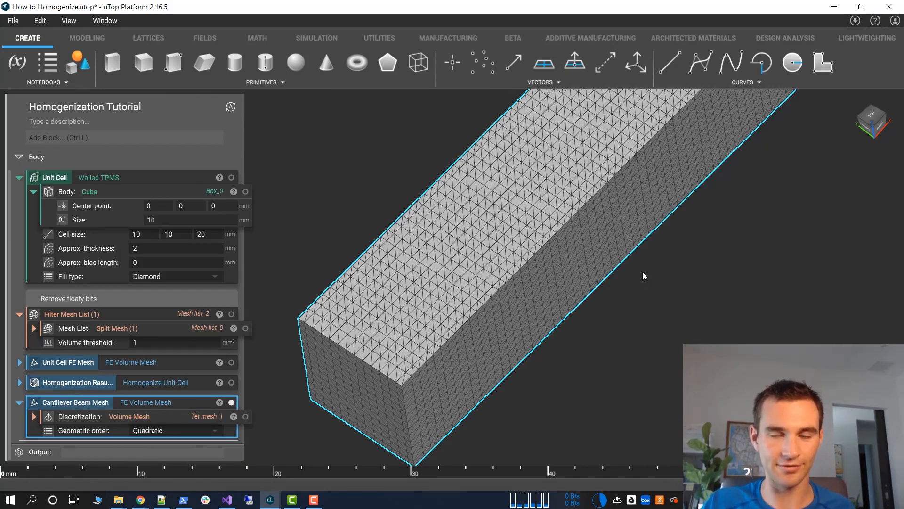
# Add a Static Analysis block below the Cantilever Beam Mesh block
pyautogui.moveTo(666, 182); pyautogui.dragTo(623, 193)
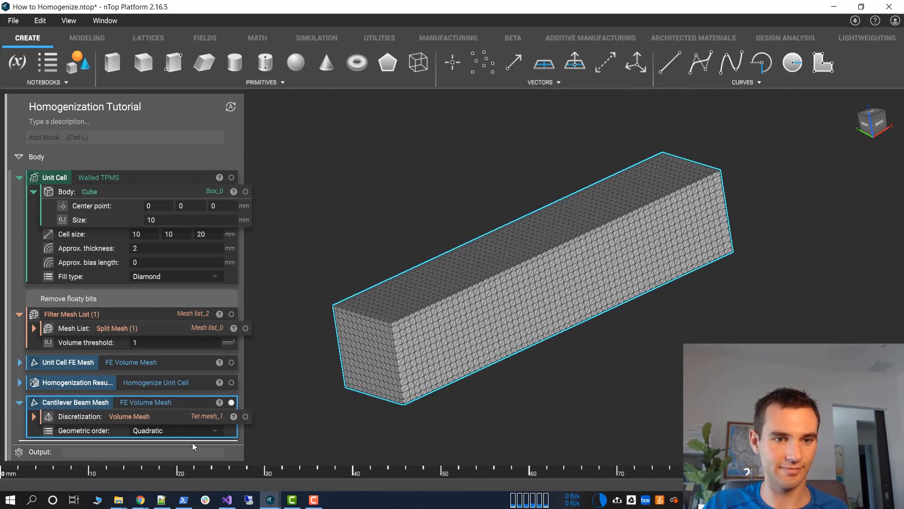
pyautogui.click(192, 447)
pyautogui.click(190, 443)
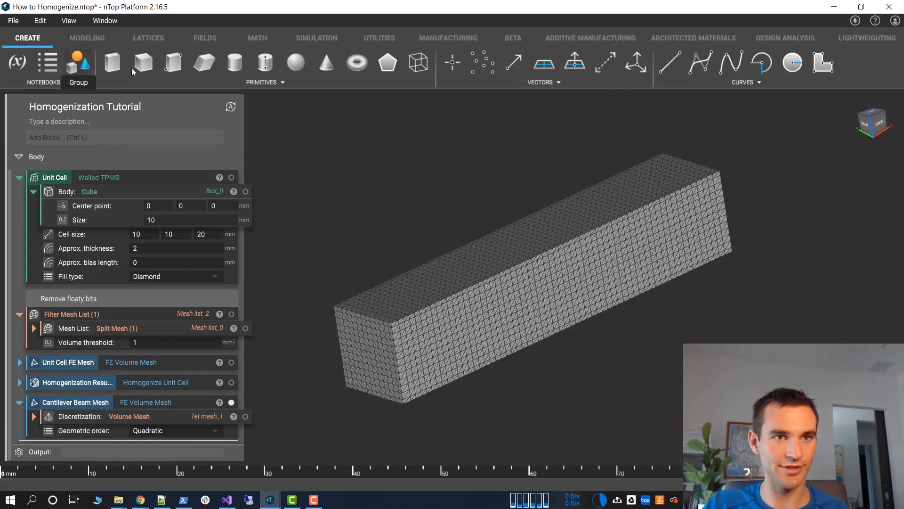
pyautogui.click(304, 39)
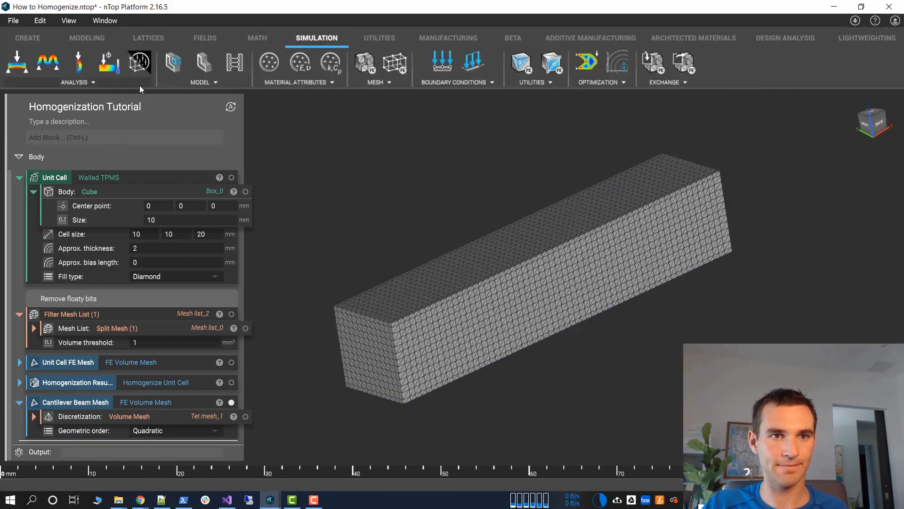
pyautogui.click(17, 62)
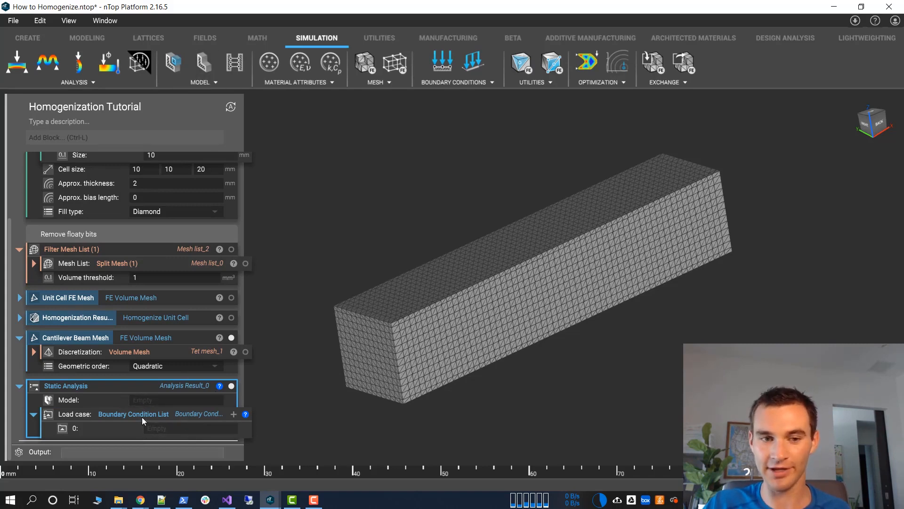
# Set the static analysis model to an FE Solid Model with Cantilever Beam Mesh as its solid mesh
pyautogui.click(143, 400)
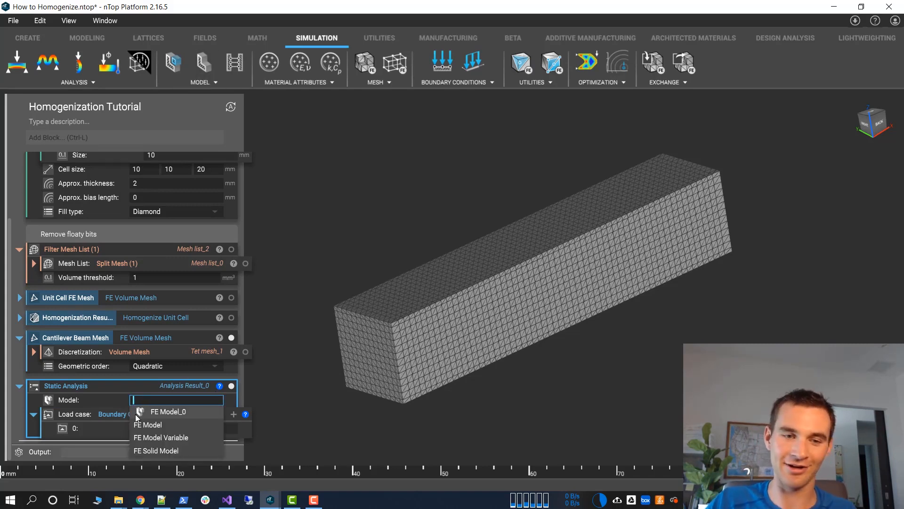
pyautogui.click(190, 450)
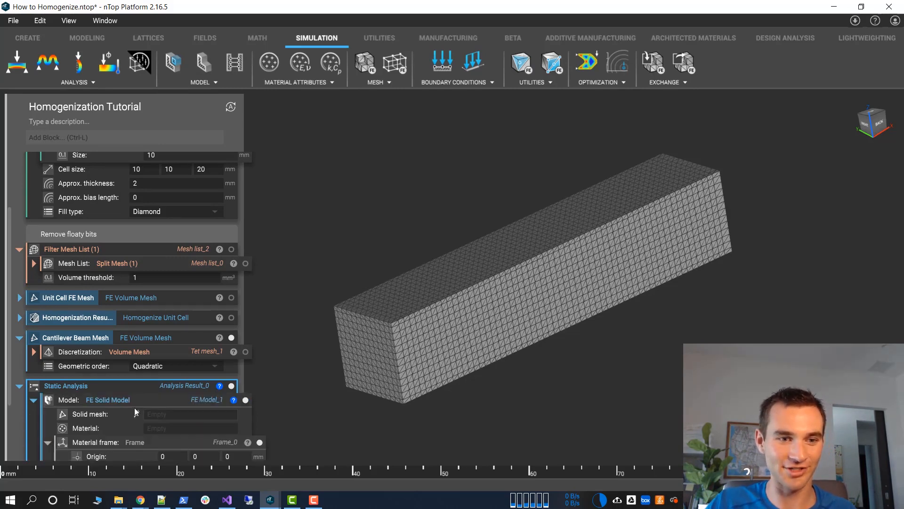
pyautogui.scroll(-3, 134, 408)
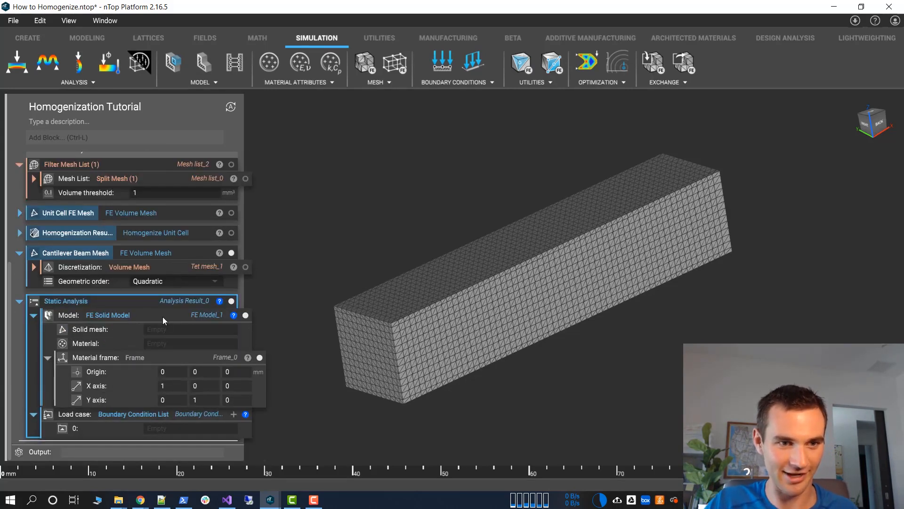
pyautogui.click(170, 330)
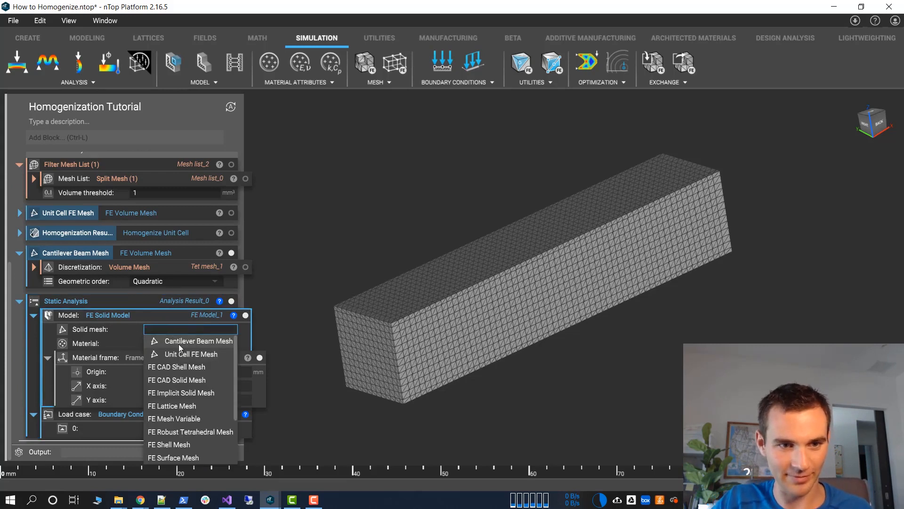
pyautogui.click(179, 342)
pyautogui.click(172, 343)
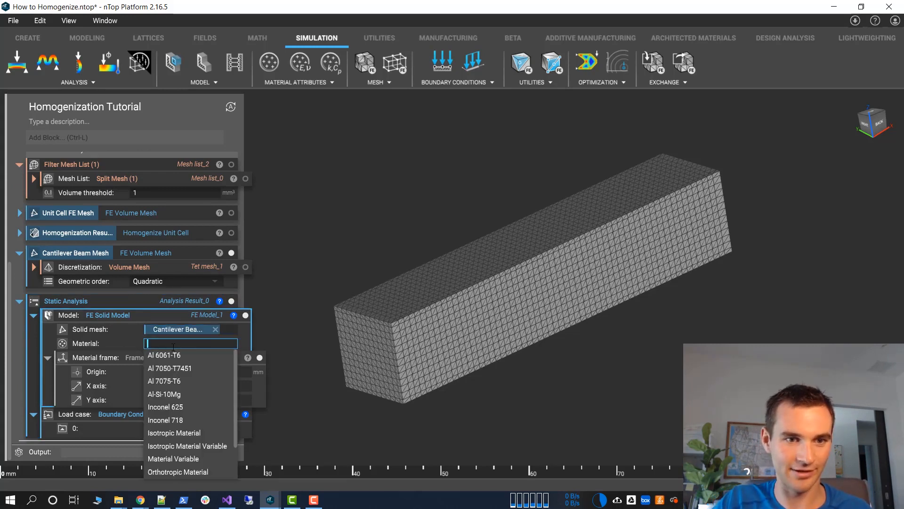
pyautogui.click(309, 293)
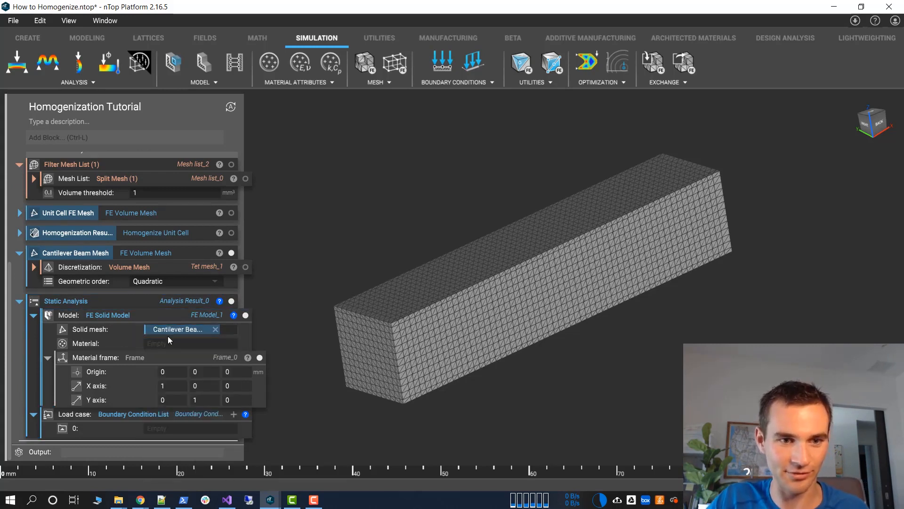
pyautogui.click(65, 231)
pyautogui.click(230, 233)
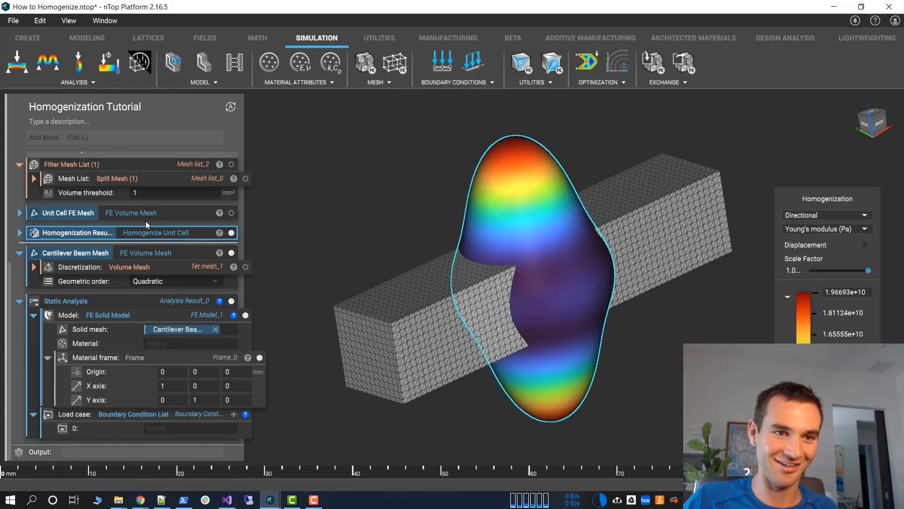
pyautogui.moveTo(153, 231); pyautogui.dragTo(179, 254)
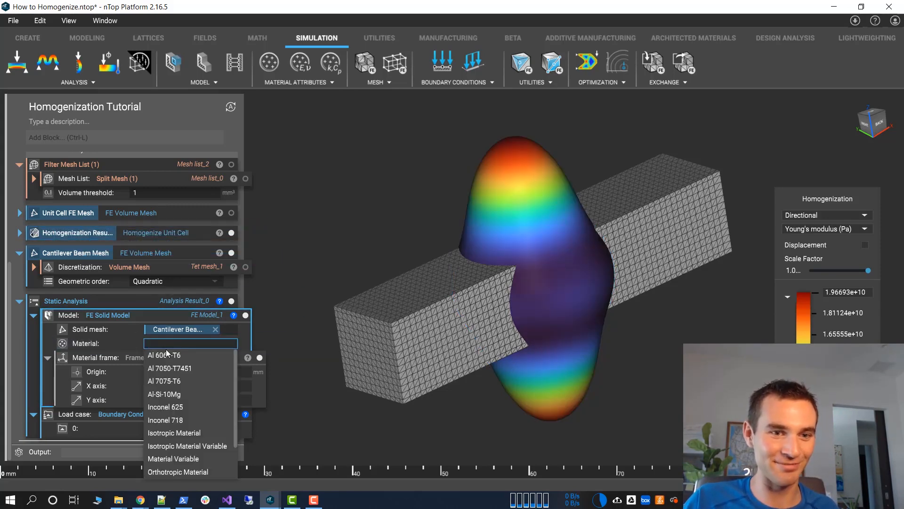
pyautogui.click(176, 353)
pyautogui.click(500, 257)
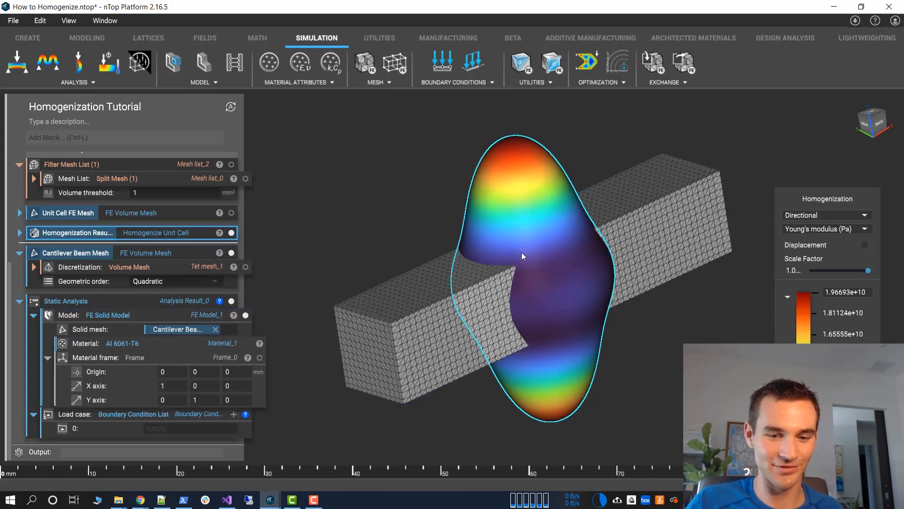
pyautogui.press('h')
pyautogui.click(158, 344)
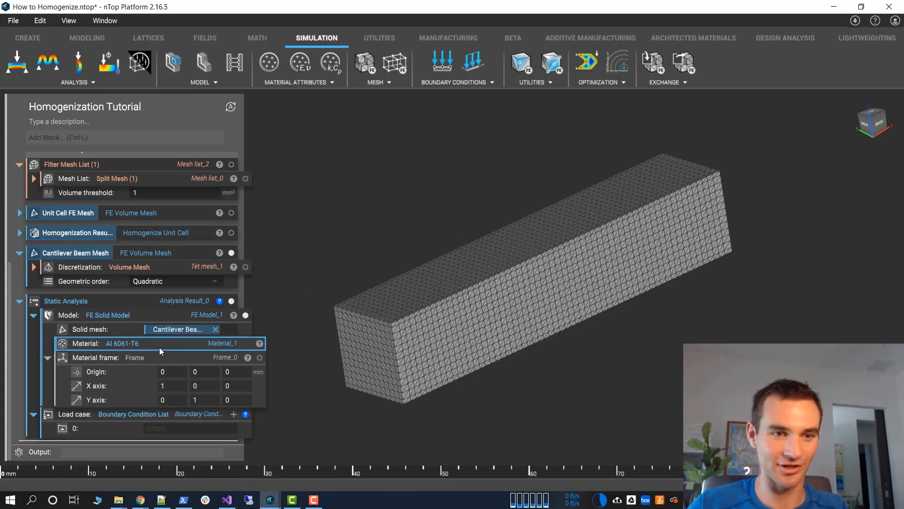
pyautogui.press('Delete')
# Assign Al 7075-T6 as the material of the FE Solid Model
pyautogui.click(159, 347)
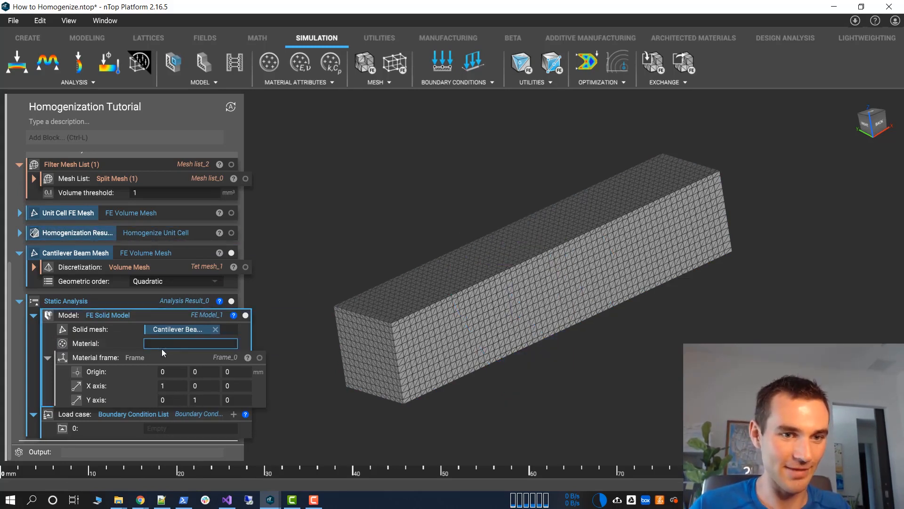
pyautogui.click(161, 345)
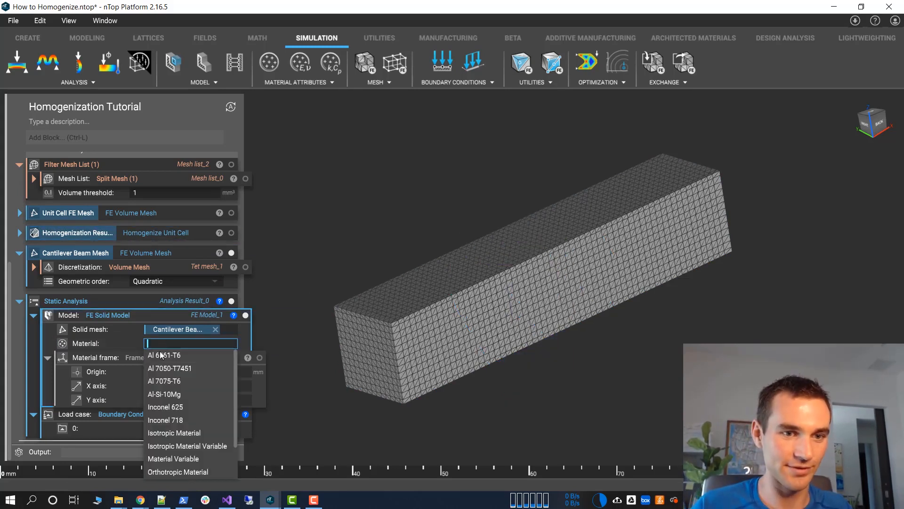
pyautogui.click(193, 382)
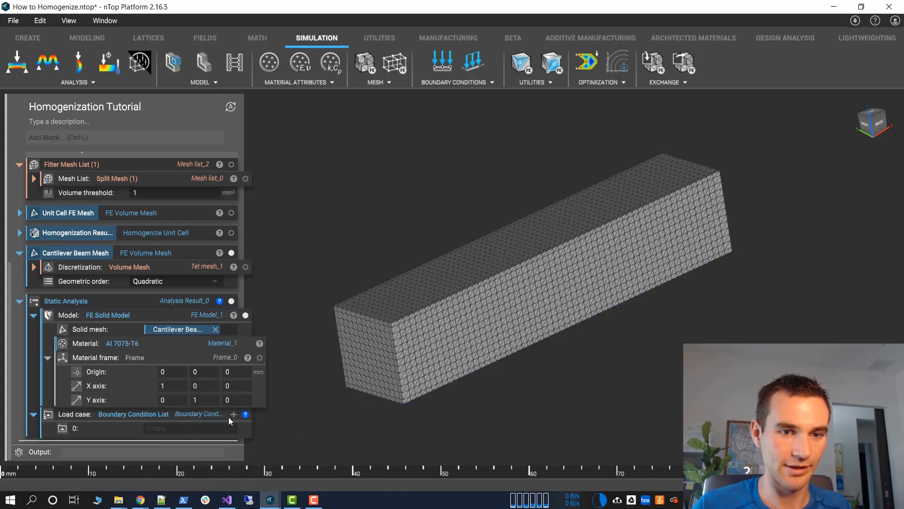
# Add a second entry to the load case's boundary condition list and set the first entry to a Displacement Restraint
pyautogui.click(233, 414)
pyautogui.click(179, 428)
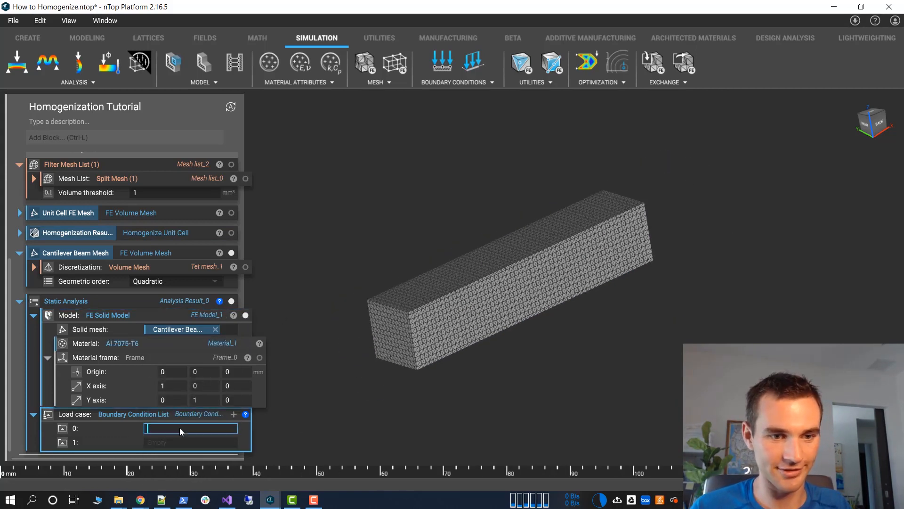
pyautogui.scroll(-2, 180, 427)
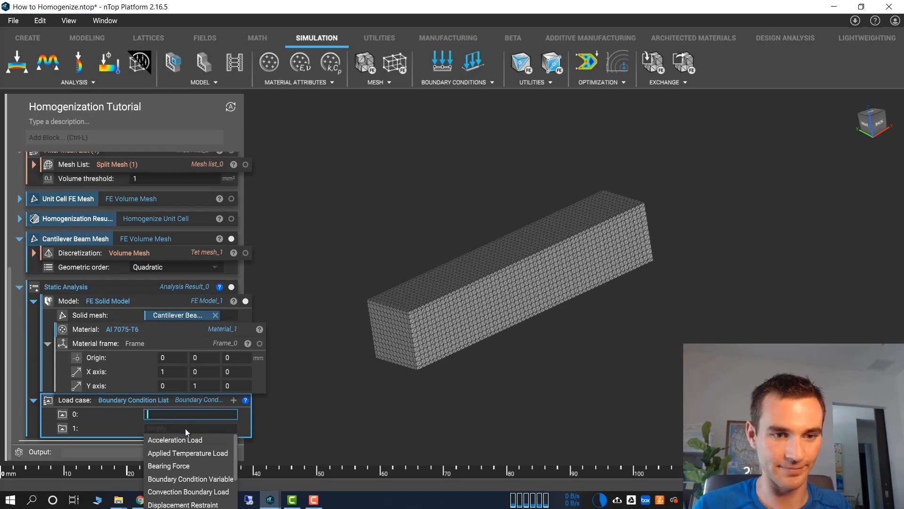
pyautogui.click(185, 428)
pyautogui.write('dis')
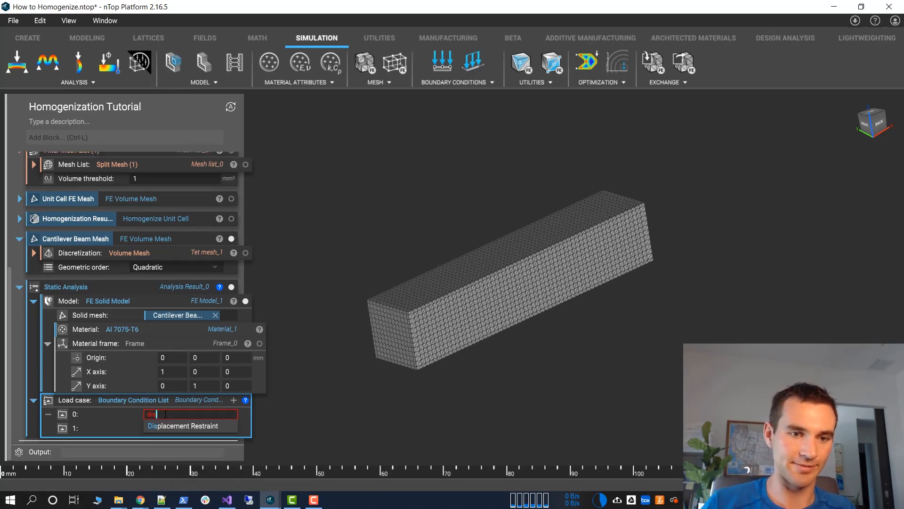
pyautogui.click(199, 429)
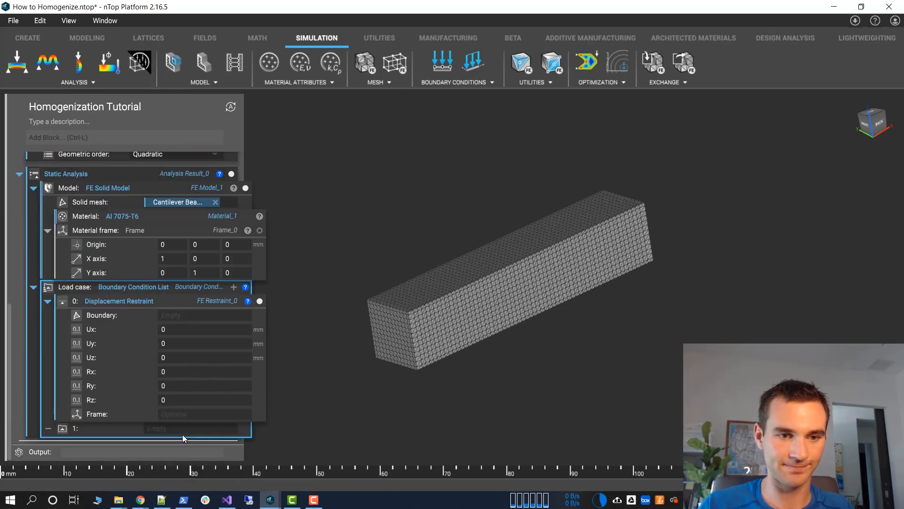
# Set the second boundary condition of the load case to a Force
pyautogui.click(182, 433)
pyautogui.write('force')
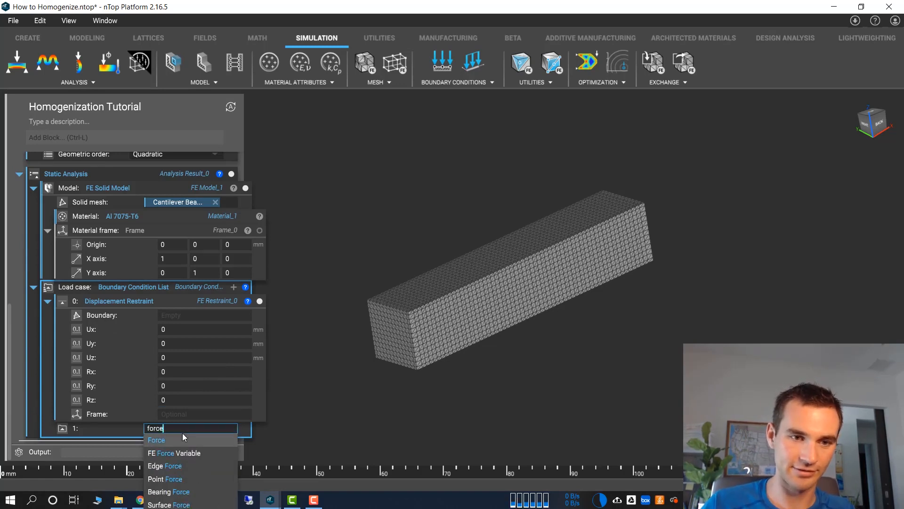
pyautogui.click(182, 433)
pyautogui.scroll(-2, 146, 414)
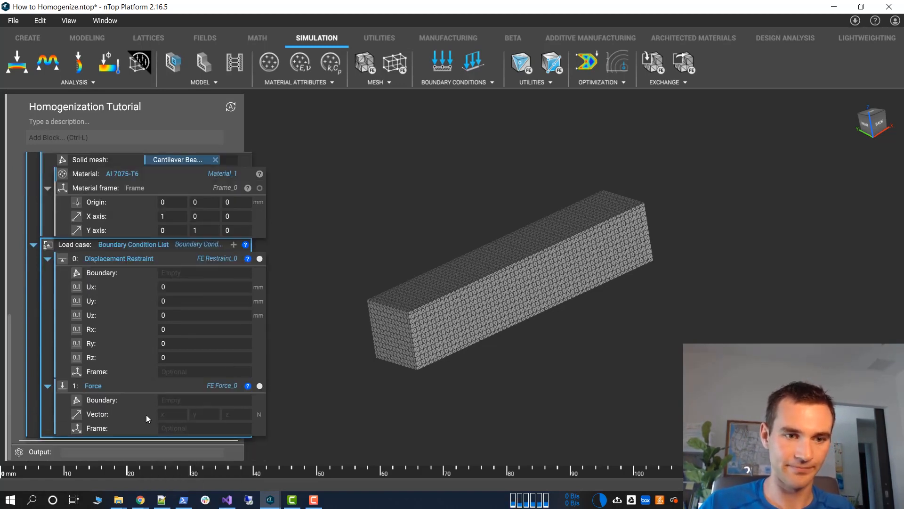
# Define the displacement restraint's boundary with FE Boundary by Body on Cantilever Beam Mesh, using Nodes as the entity
pyautogui.click(191, 274)
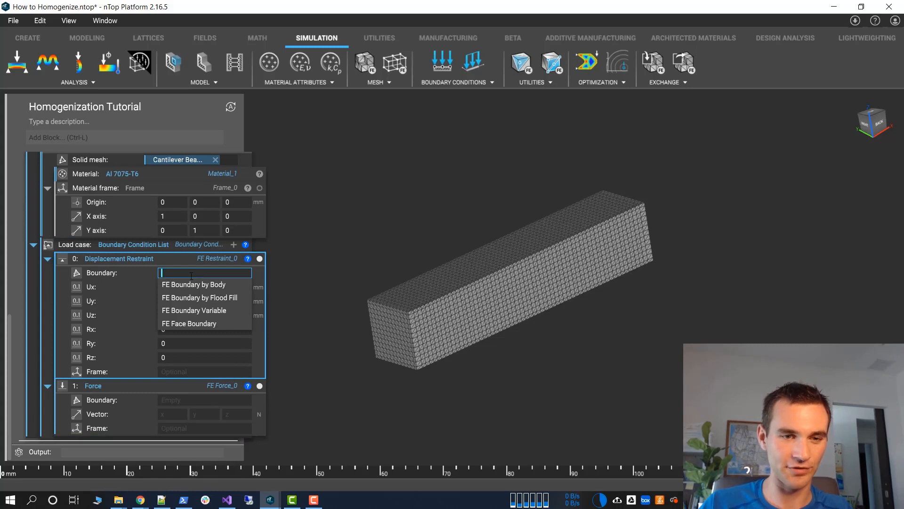
pyautogui.click(202, 289)
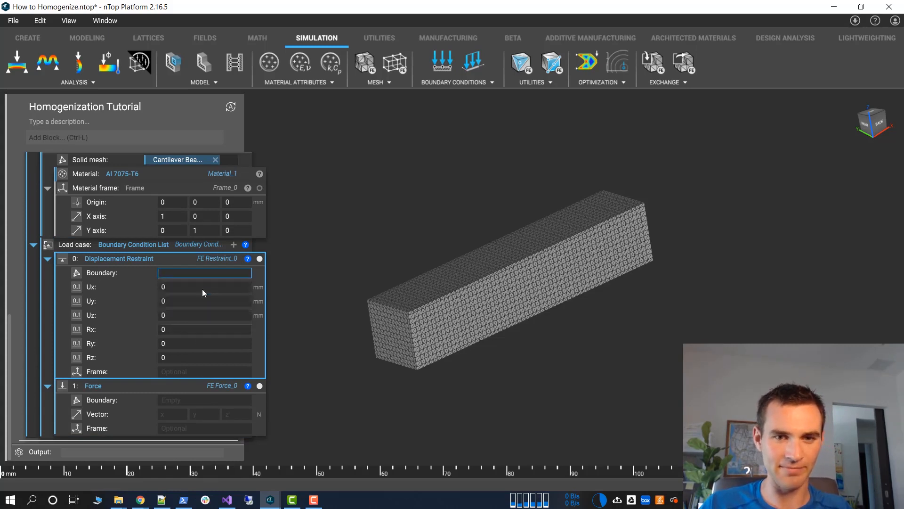
pyautogui.click(201, 288)
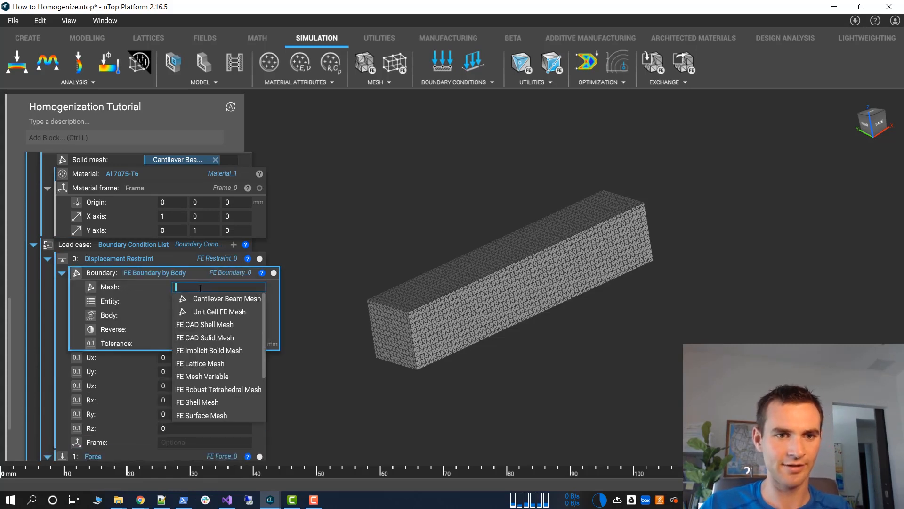
pyautogui.click(208, 298)
pyautogui.click(197, 304)
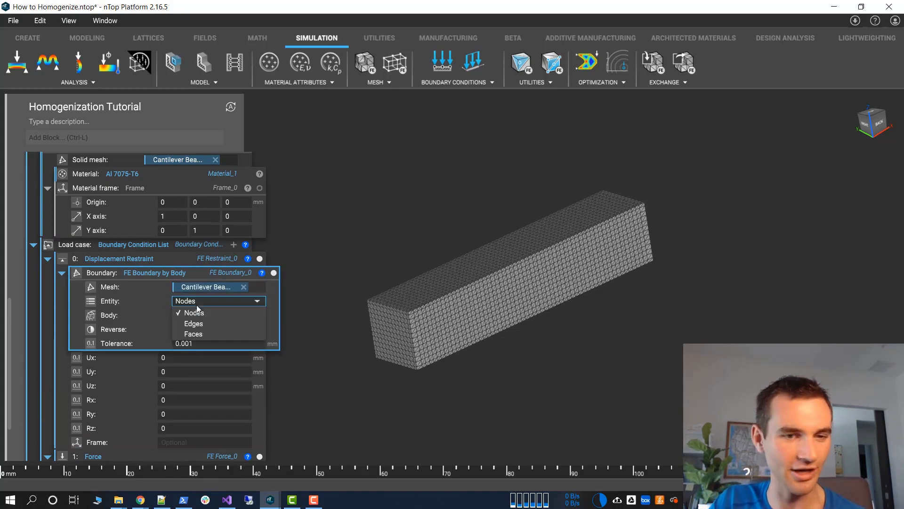
pyautogui.click(196, 312)
# Try a new 10 × 10 × 10 mm Box as the body of the restraint's FE boundary
pyautogui.click(194, 315)
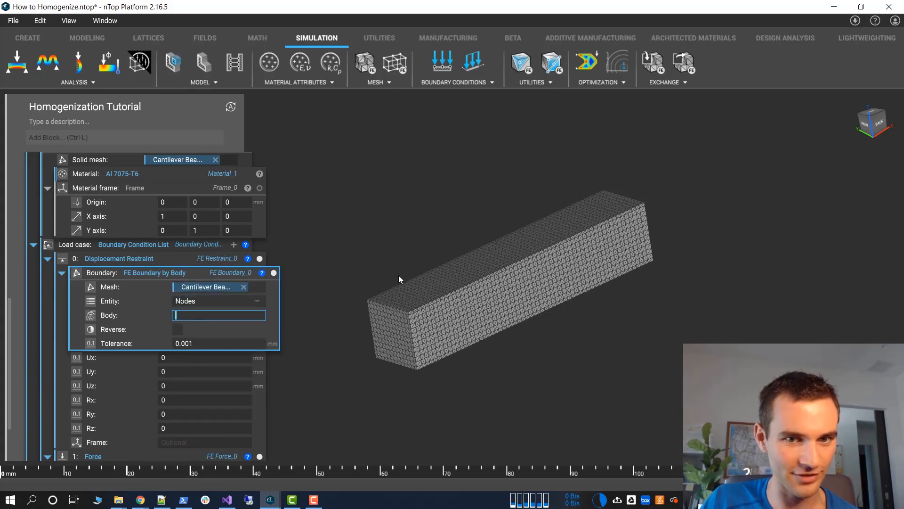
pyautogui.scroll(6, 399, 275)
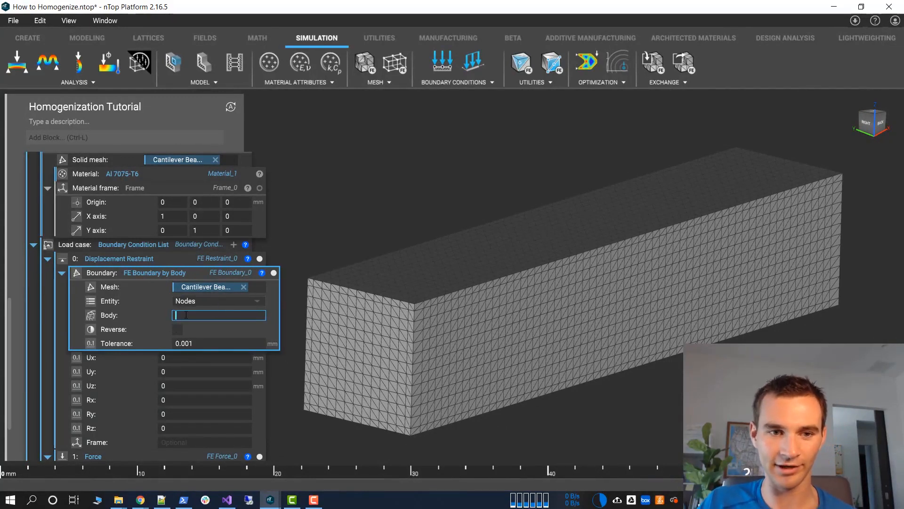
pyautogui.click(20, 39)
pyautogui.click(112, 62)
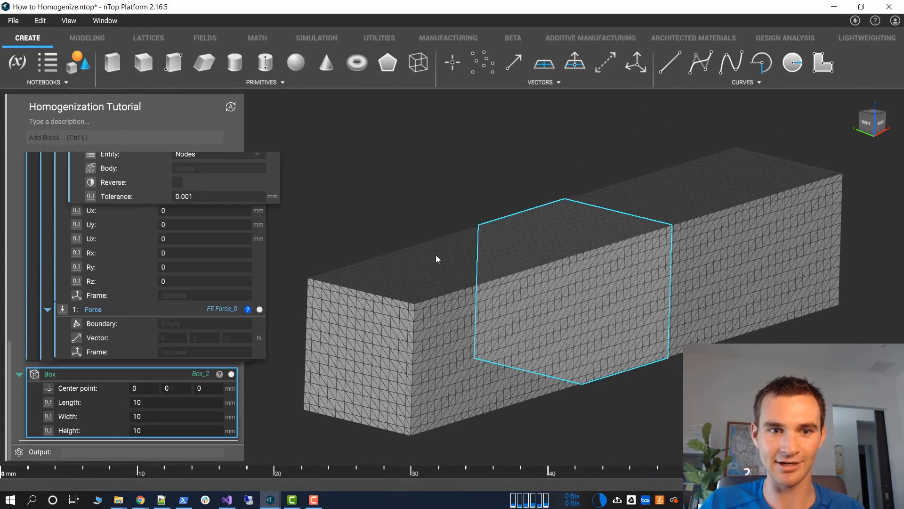
pyautogui.moveTo(172, 375); pyautogui.dragTo(188, 260)
# Move the boundary box to the beam's end, with its center at about -27.94, 0, -1.41 mm
pyautogui.click(225, 275)
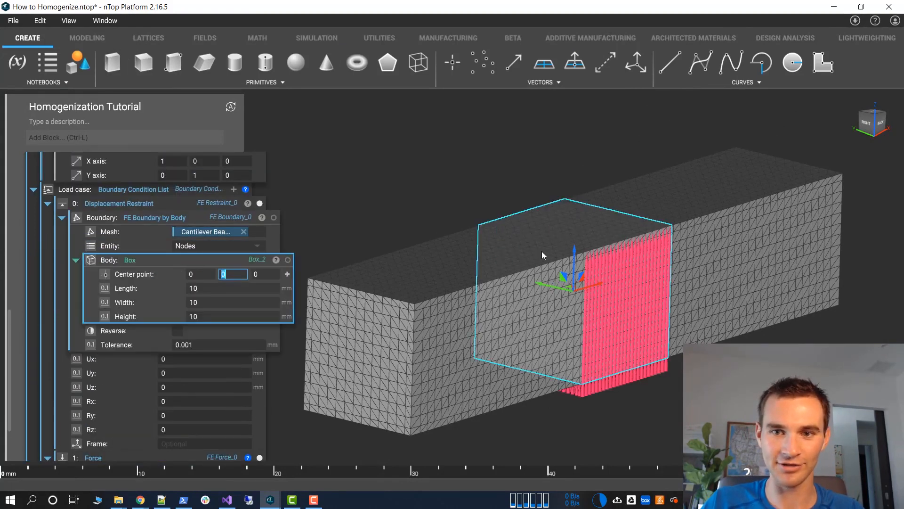
pyautogui.moveTo(544, 276); pyautogui.dragTo(536, 289, button='right')
pyautogui.moveTo(562, 278); pyautogui.dragTo(328, 374)
pyautogui.moveTo(396, 360); pyautogui.dragTo(394, 292, button='right')
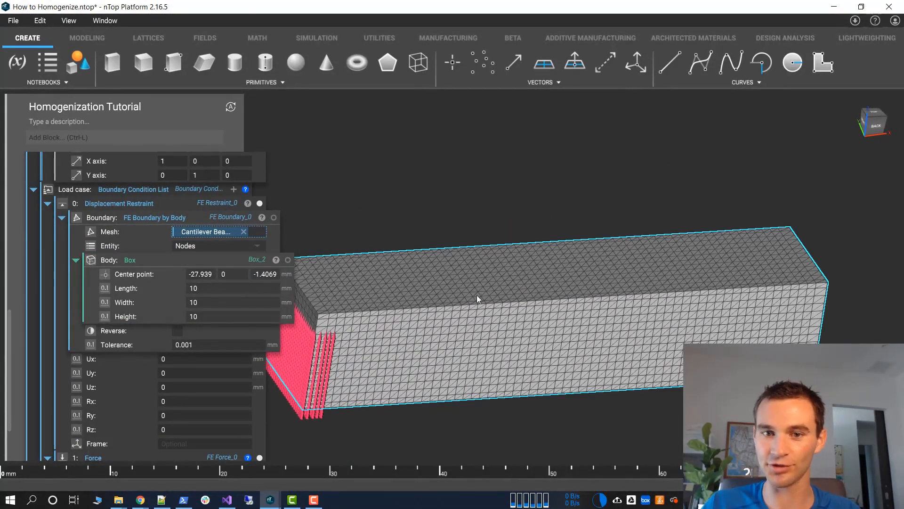
pyautogui.scroll(3, 462, 219)
pyautogui.moveTo(625, 267); pyautogui.dragTo(574, 280, button='middle')
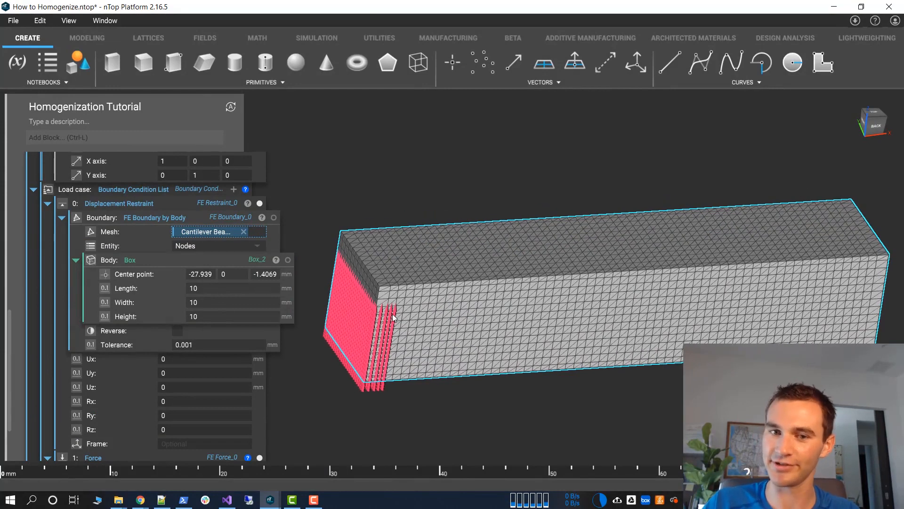
# Replace the box in the restraint's FE boundary with a Plane from Normal as its body
pyautogui.click(153, 256)
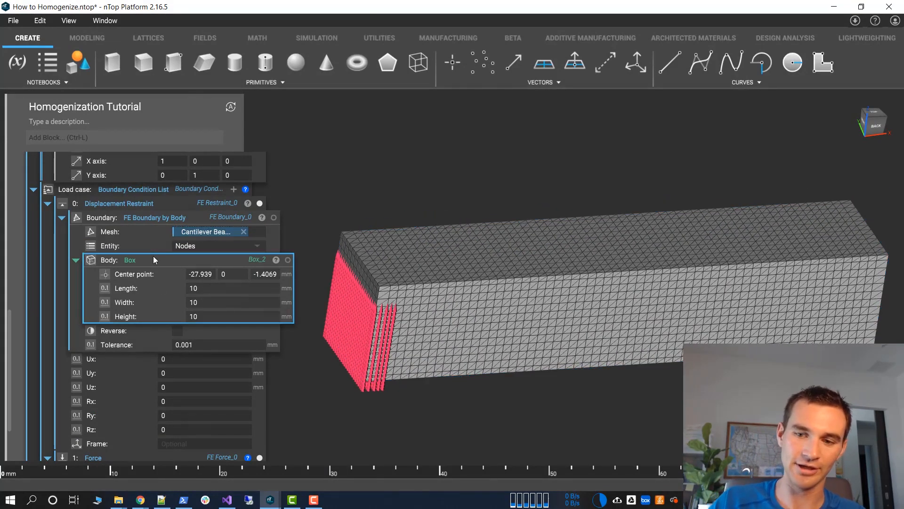
pyautogui.press('Delete')
pyautogui.click(222, 259)
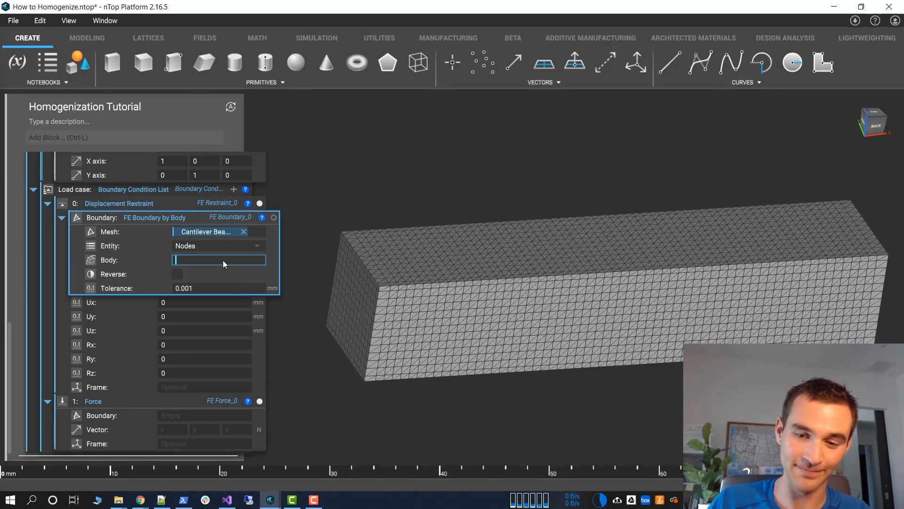
pyautogui.write('plane')
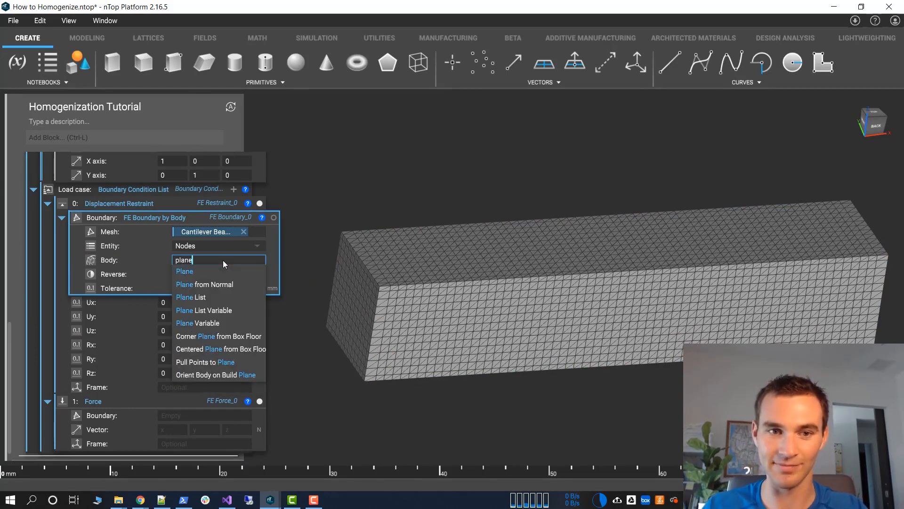
pyautogui.click(211, 287)
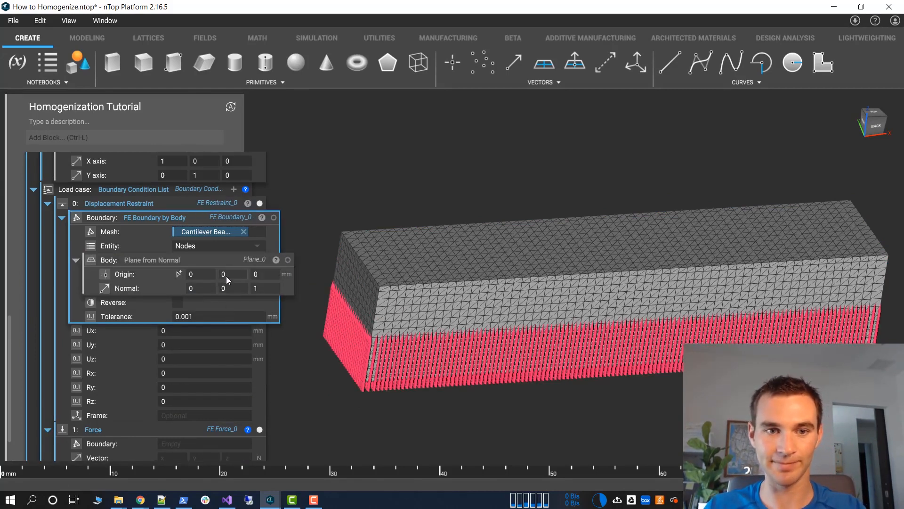
# Set the normal of the displacement restraint's boundary plane to 1, 0, 0
pyautogui.click(227, 274)
pyautogui.click(230, 288)
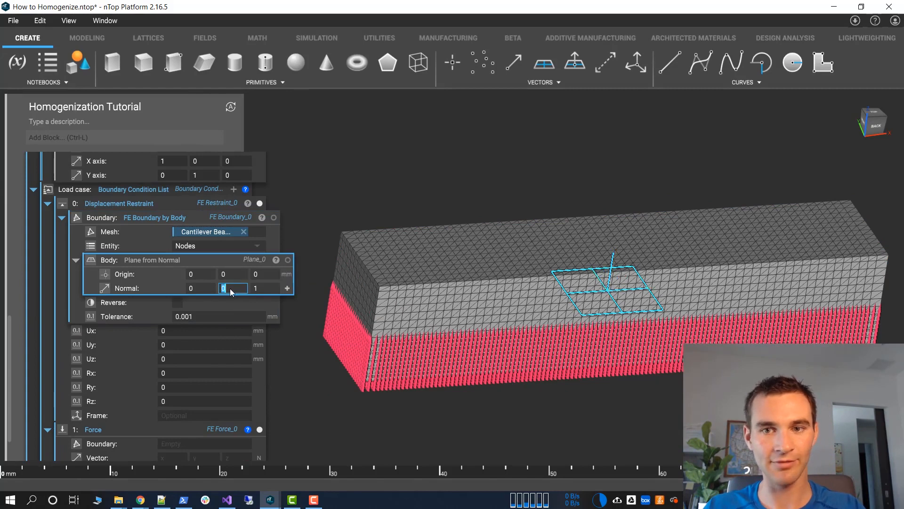
pyautogui.hotkey('shift', 'Tab')
pyautogui.write('1')
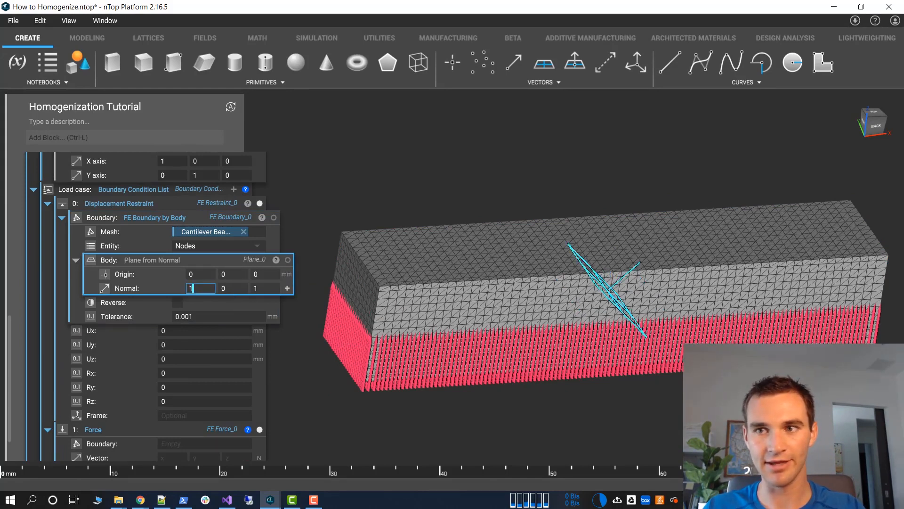
pyautogui.press('Tab')
pyautogui.press('Tab')
pyautogui.write('0')
pyautogui.press('Tab')
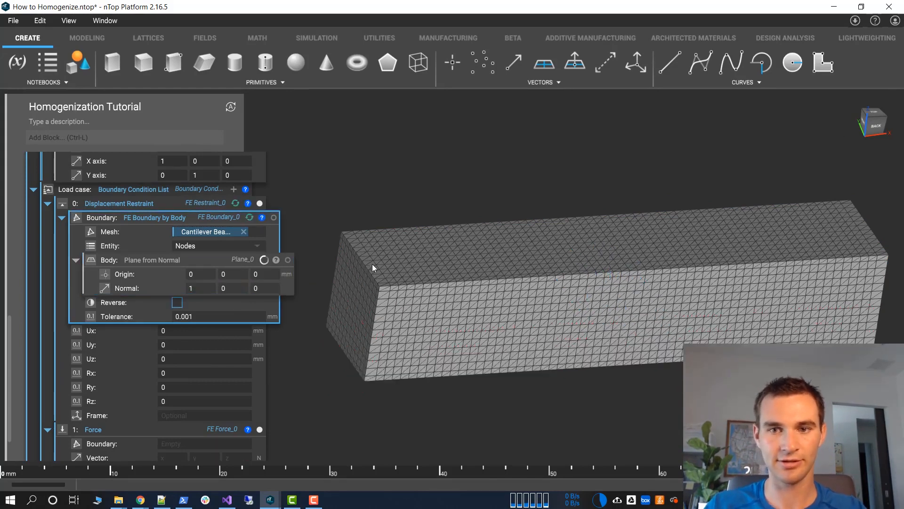
# Open the properties of the Box body used in the Cantilever Beam Mesh's volume mesh
pyautogui.click(194, 275)
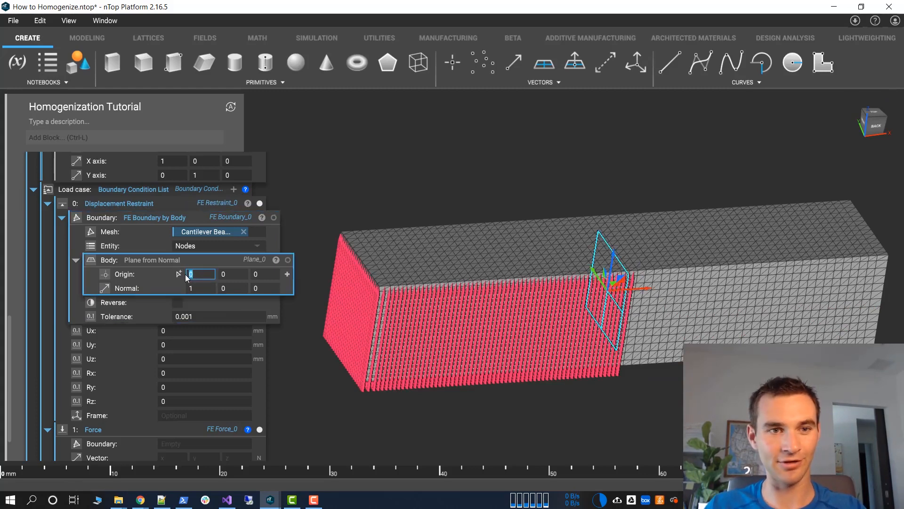
pyautogui.scroll(6, 178, 281)
pyautogui.scroll(-3, 96, 292)
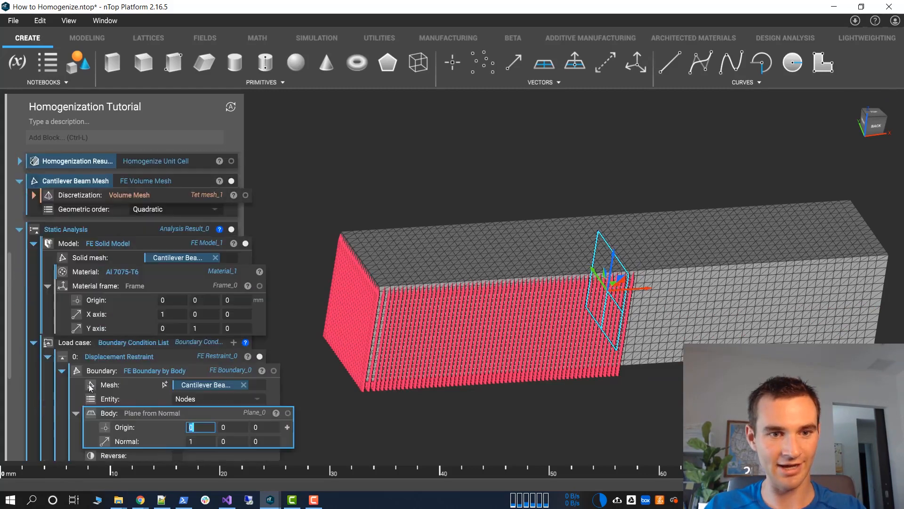
pyautogui.scroll(2, 92, 358)
pyautogui.click(36, 256)
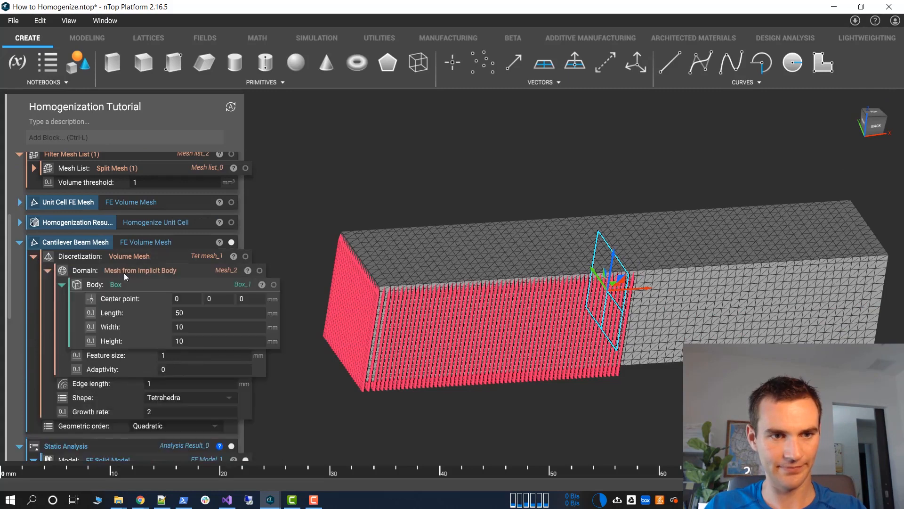
pyautogui.scroll(-3, 123, 275)
pyautogui.click(256, 193)
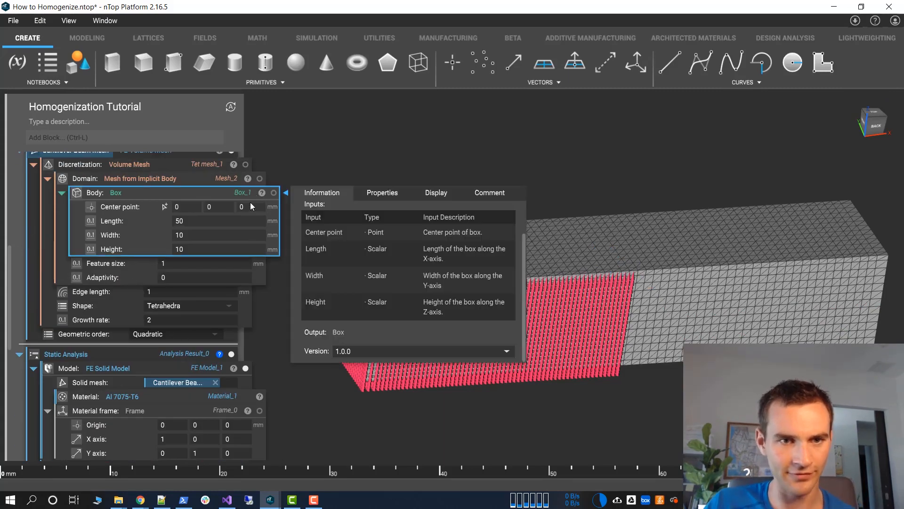
pyautogui.click(366, 195)
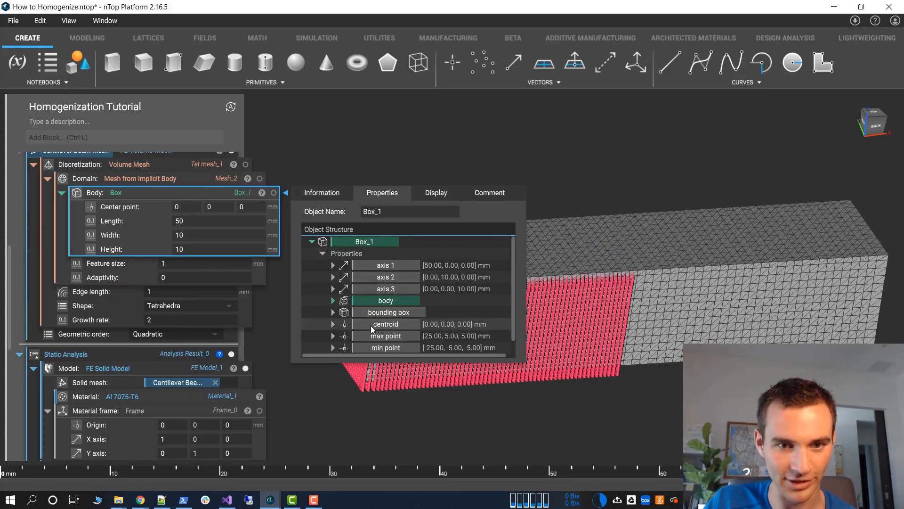
# Try the beam box's max point as the restraint plane's origin, and replace it with the box's min point
pyautogui.scroll(-6, 114, 343)
pyautogui.scroll(-2, 116, 343)
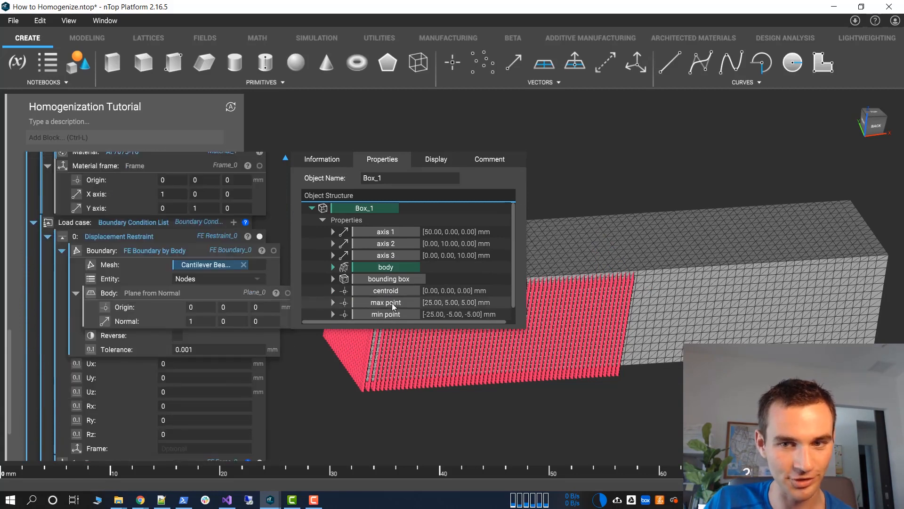
pyautogui.moveTo(392, 303); pyautogui.dragTo(204, 310)
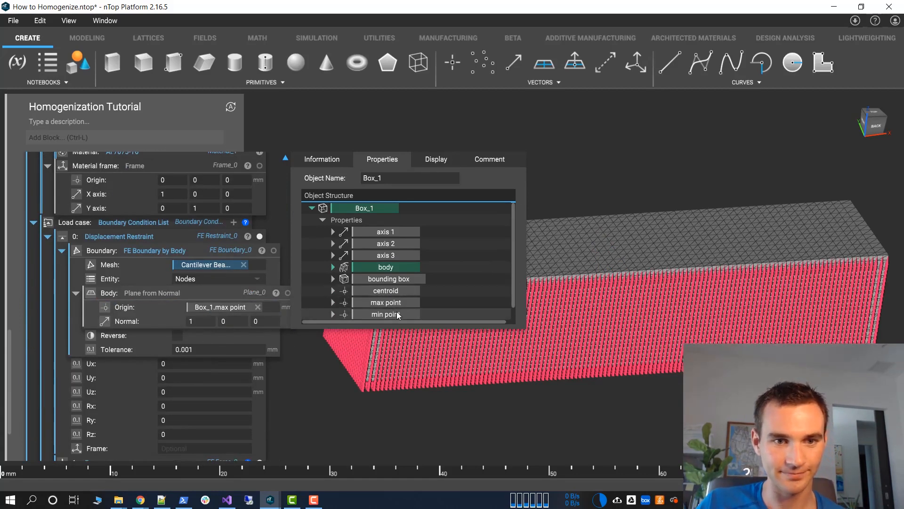
pyautogui.moveTo(396, 313); pyautogui.dragTo(277, 306)
pyautogui.click(634, 161)
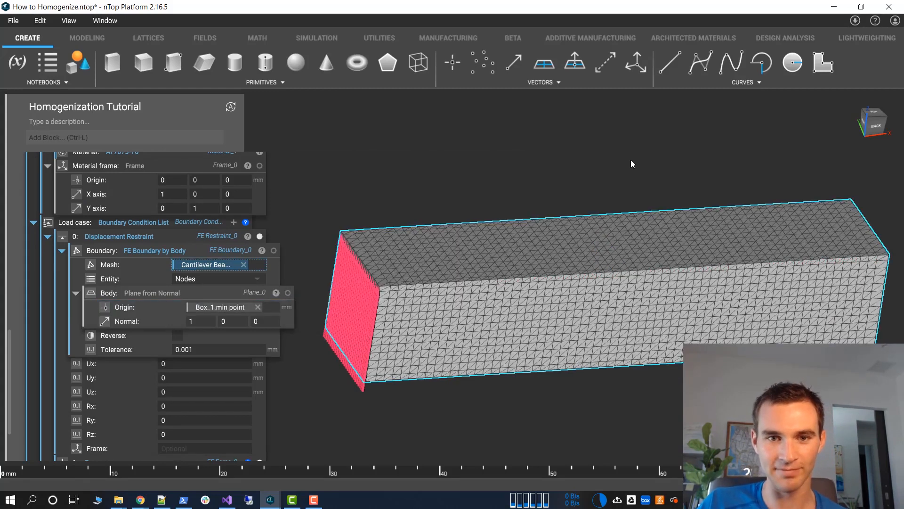
pyautogui.moveTo(501, 268); pyautogui.dragTo(480, 264, button='right')
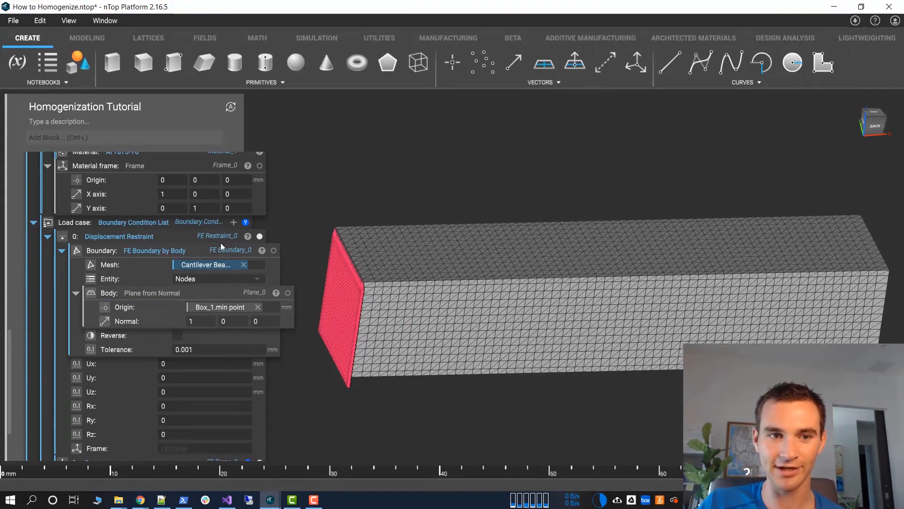
# Define the Force's boundary with FE Boundary by Body on Cantilever Beam Mesh, using Nodes as the entity
pyautogui.click(62, 250)
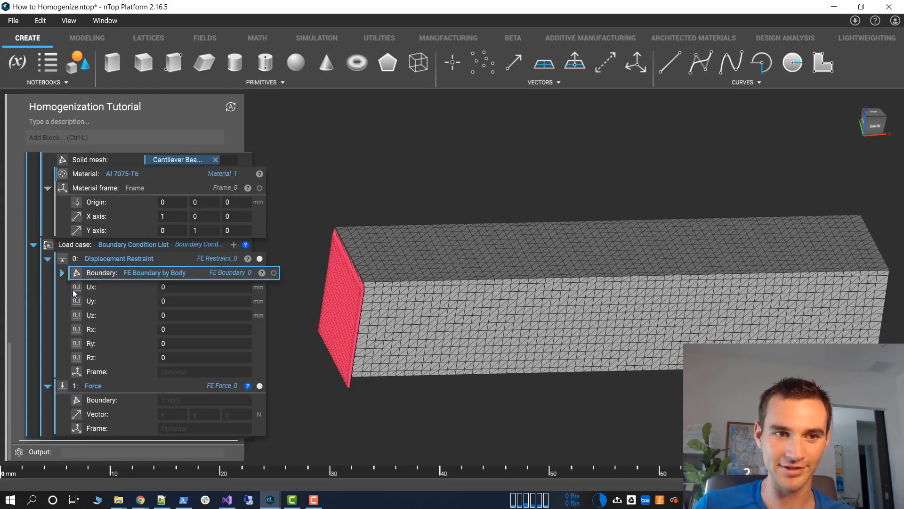
pyautogui.click(62, 272)
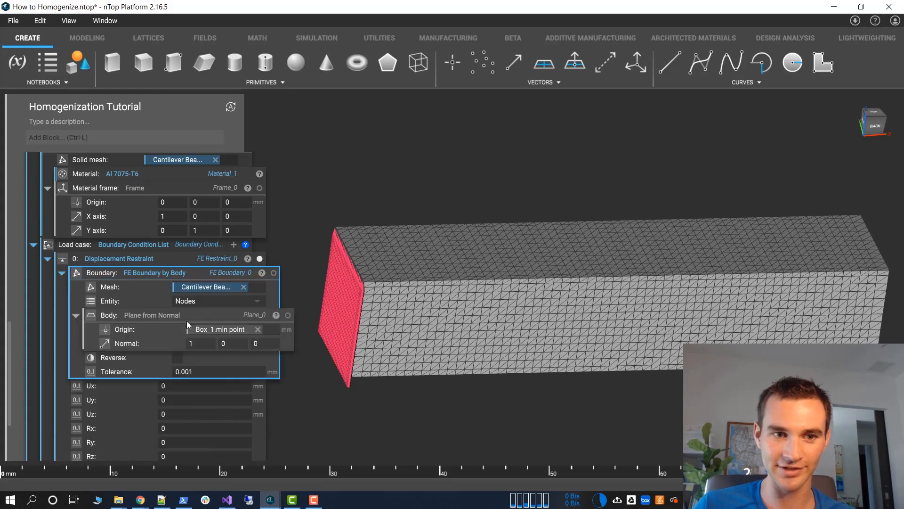
pyautogui.click(62, 273)
pyautogui.click(169, 399)
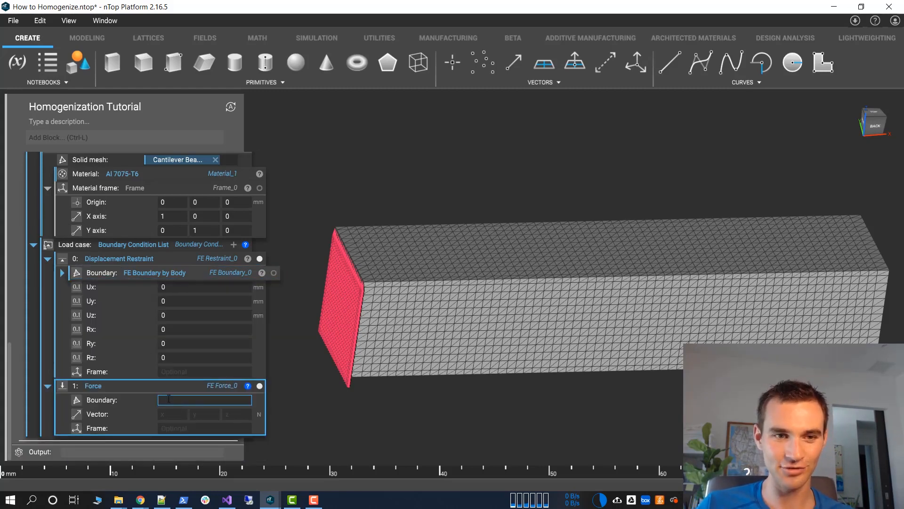
pyautogui.click(169, 399)
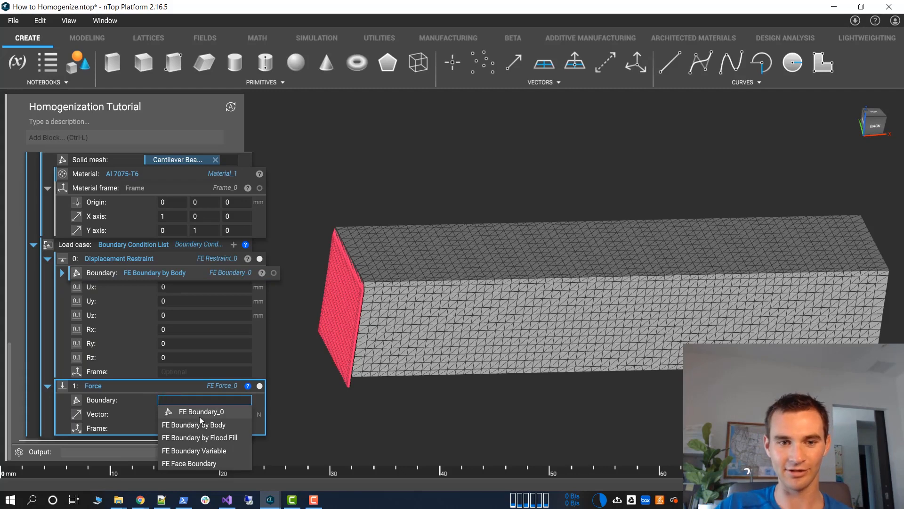
pyautogui.click(211, 425)
pyautogui.scroll(-2, 167, 411)
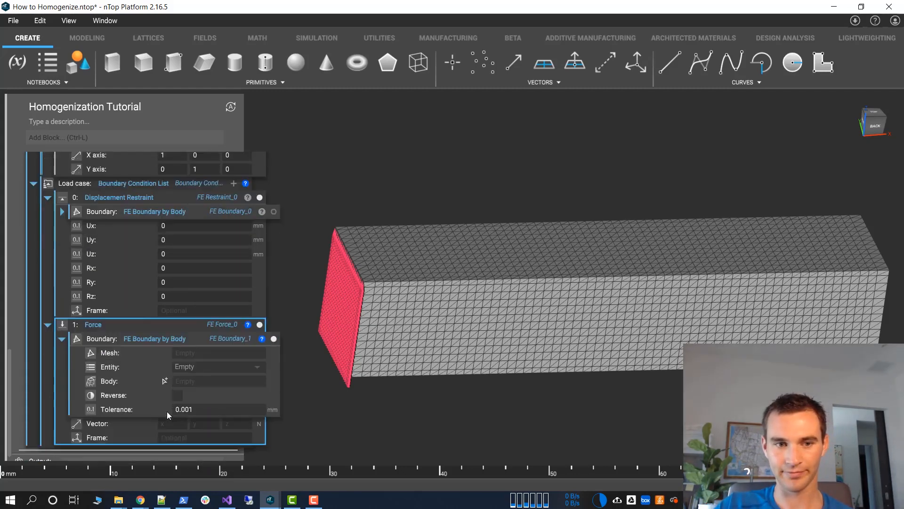
pyautogui.click(184, 354)
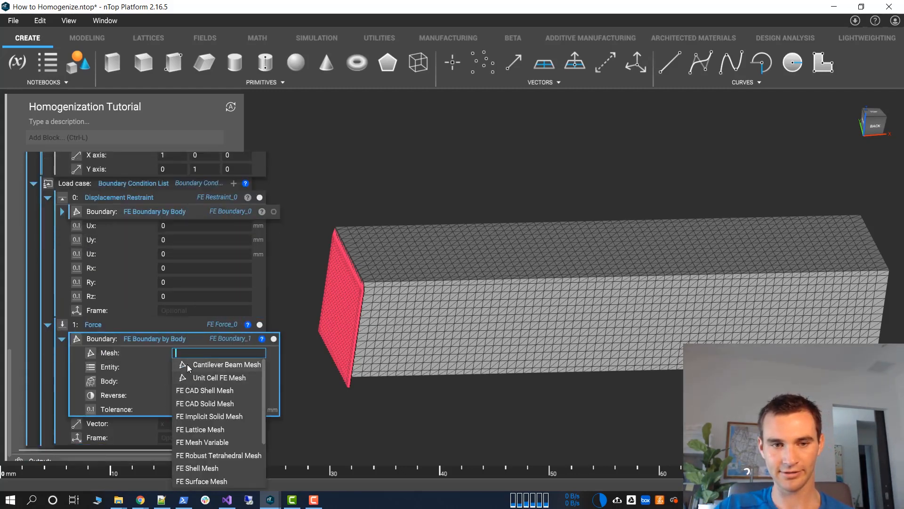
pyautogui.click(187, 363)
pyautogui.click(188, 368)
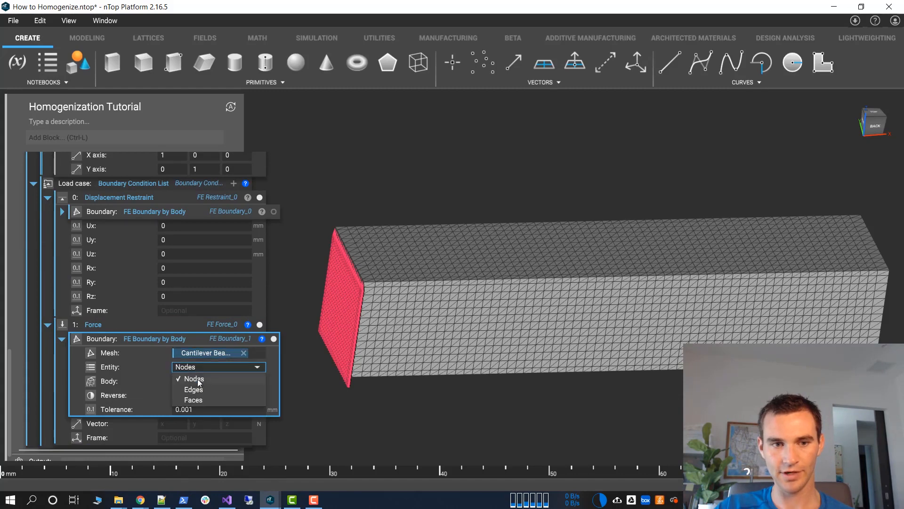
pyautogui.click(198, 379)
# Use a Plane from Normal as the body of the force's boundary, with its normal set to -1, 0, 0
pyautogui.click(189, 379)
pyautogui.write('p')
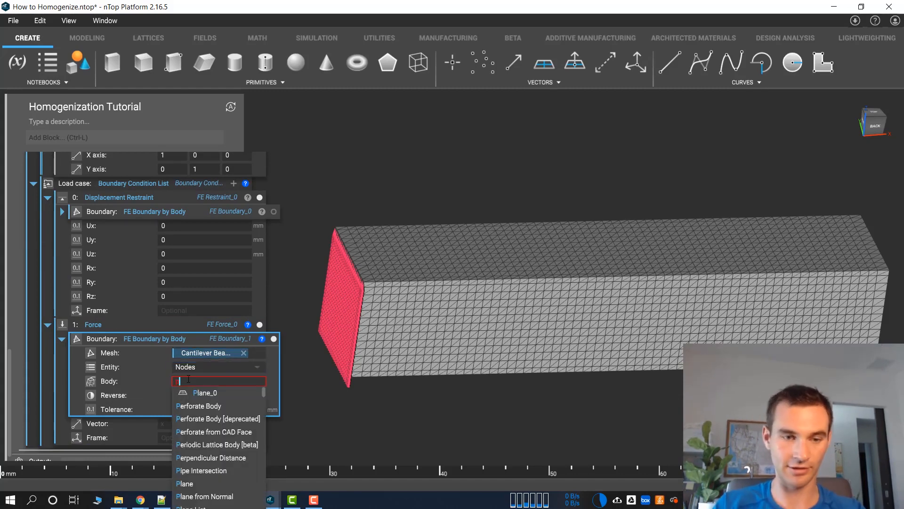
pyautogui.write('lane')
pyautogui.click(227, 423)
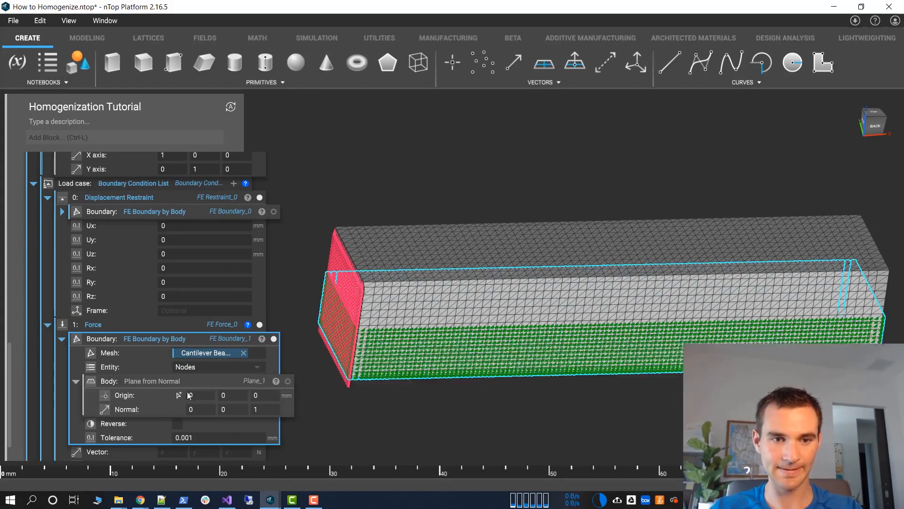
pyautogui.click(208, 410)
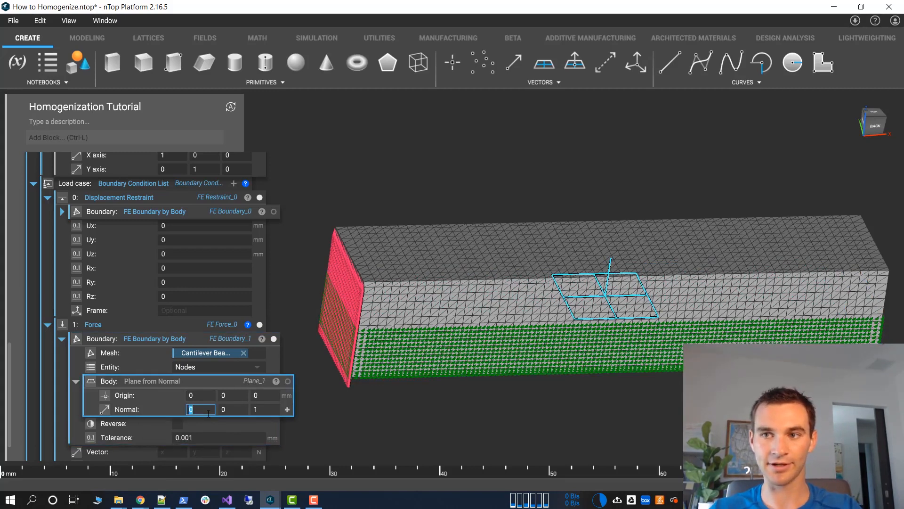
pyautogui.write('-1')
pyautogui.press('Tab')
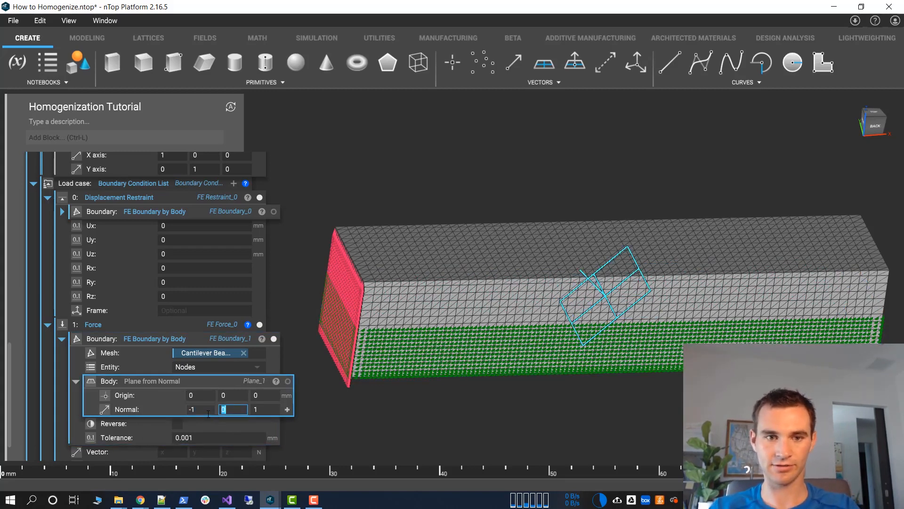
pyautogui.press('Tab')
pyautogui.write('0')
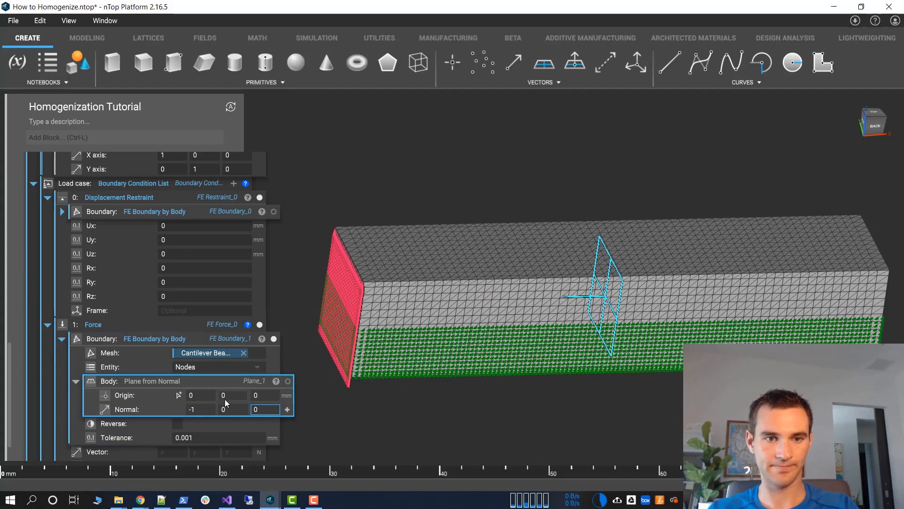
# Set the origin of the force boundary's plane to the max point of Box_1
pyautogui.click(205, 395)
pyautogui.click(256, 396)
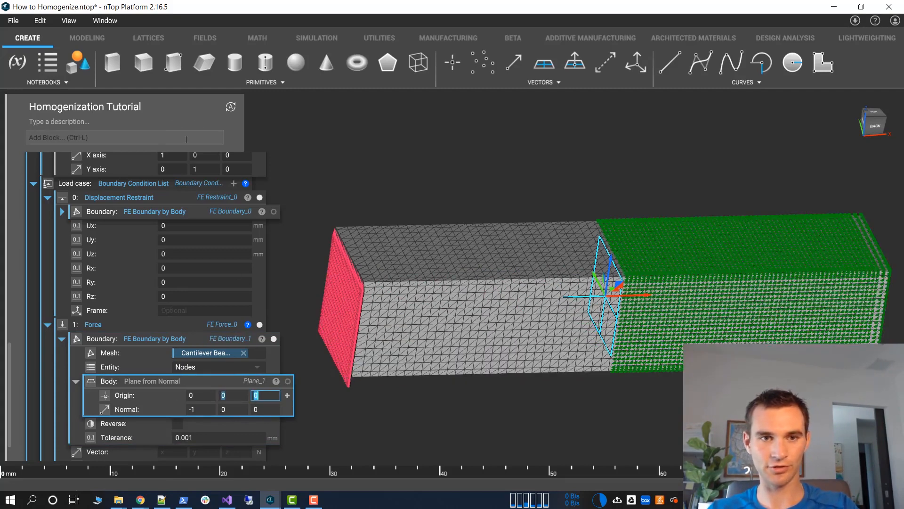
pyautogui.scroll(5, 195, 207)
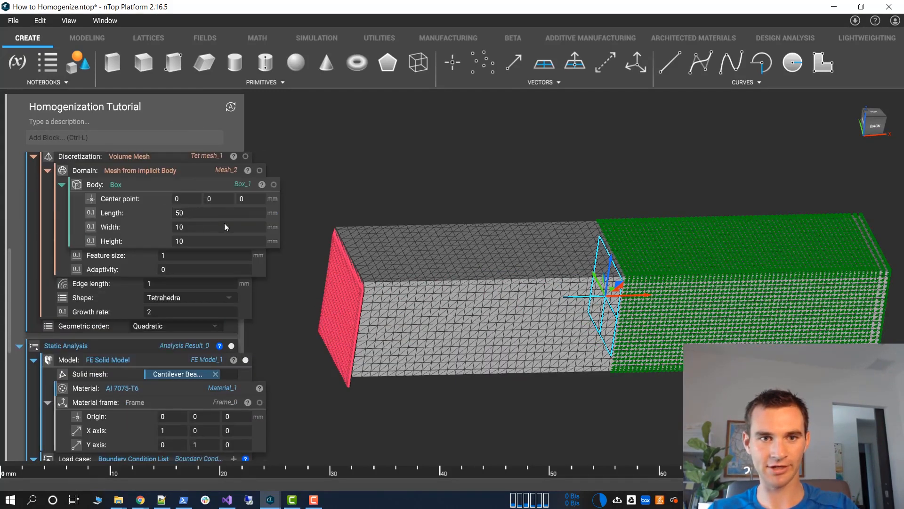
pyautogui.scroll(-5, 224, 227)
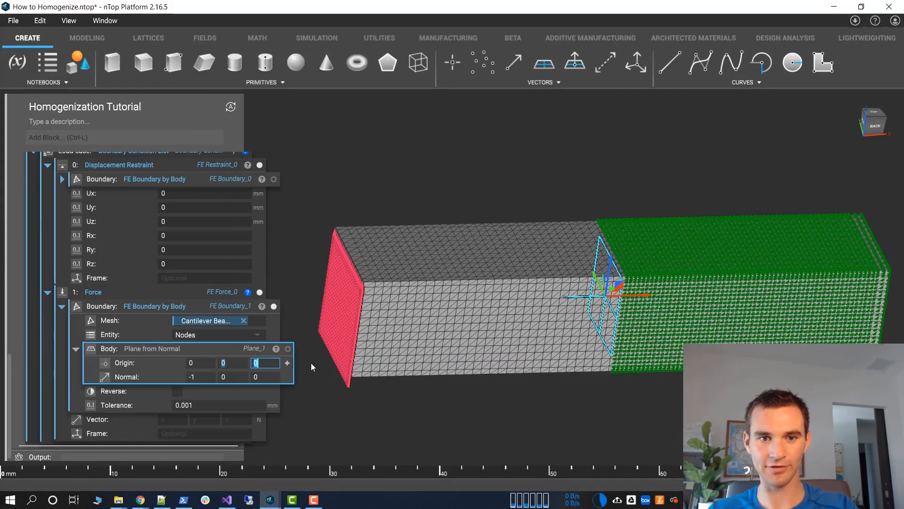
pyautogui.click(288, 363)
pyautogui.scroll(6, 225, 349)
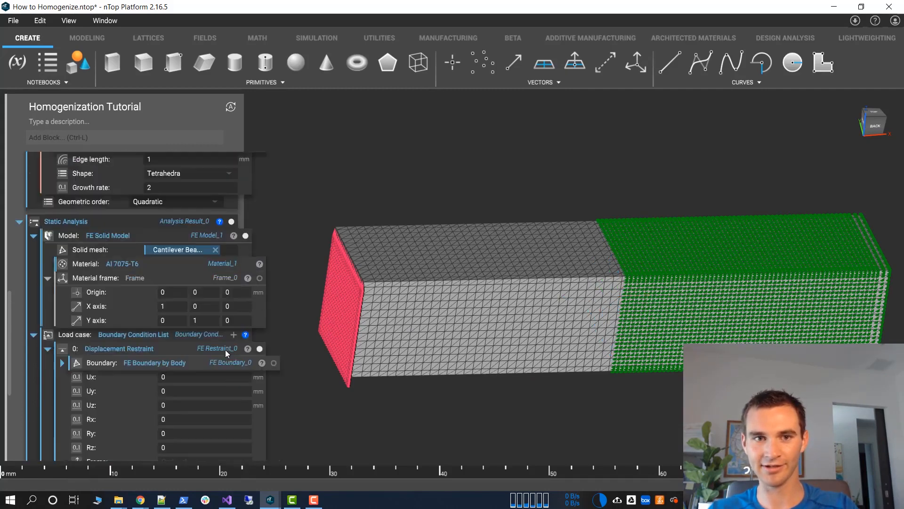
pyautogui.scroll(-7, 224, 348)
pyautogui.write('box')
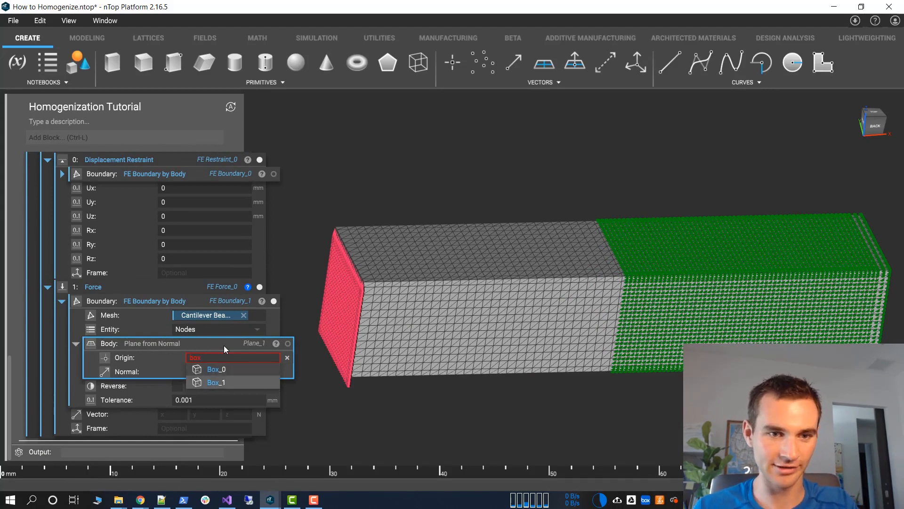
pyautogui.press('Return')
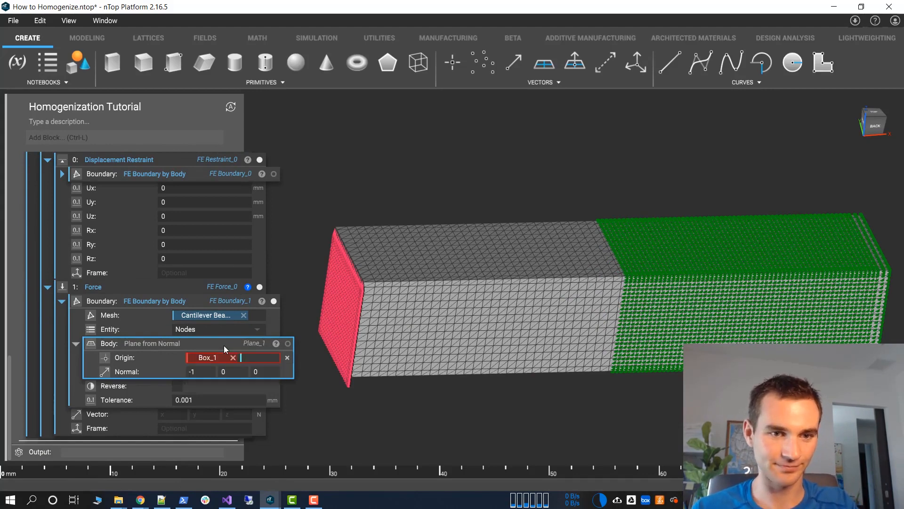
pyautogui.write('.')
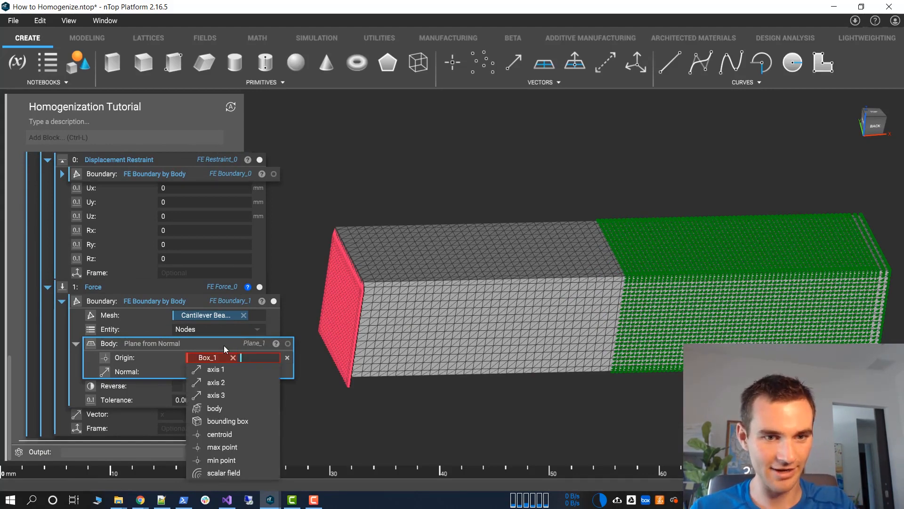
pyautogui.press('Down')
pyautogui.press('Down')
pyautogui.press('Down')
pyautogui.press('Down')
pyautogui.press('Down')
pyautogui.press('Down')
pyautogui.press('Down')
pyautogui.press('Down')
pyautogui.press('Down')
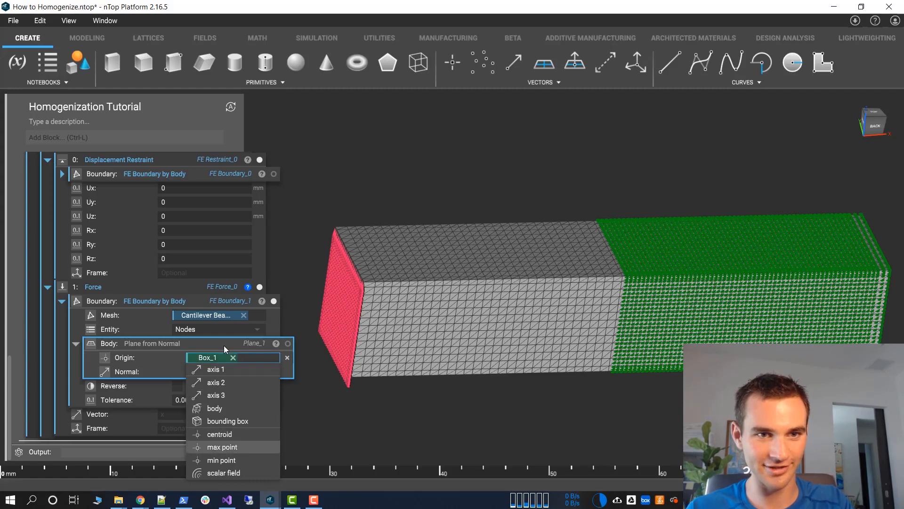
pyautogui.press('Up')
pyautogui.press('Up')
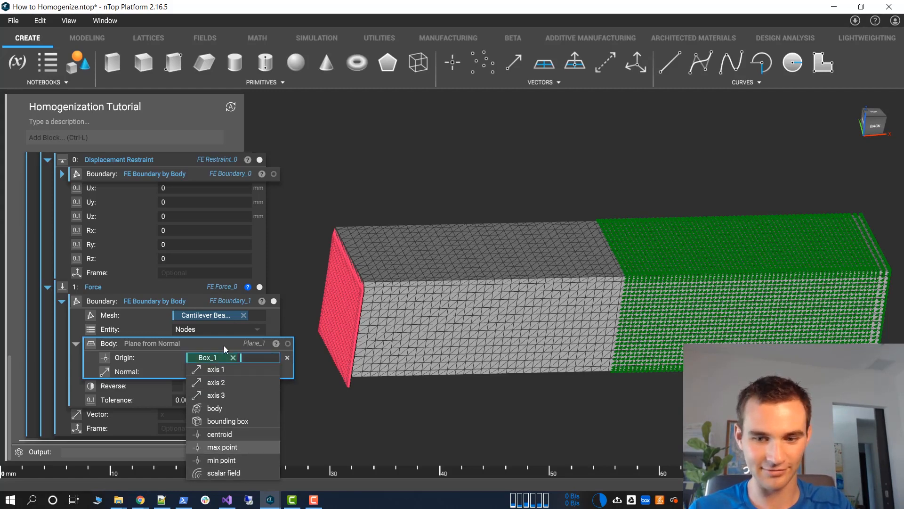
pyautogui.press('Return')
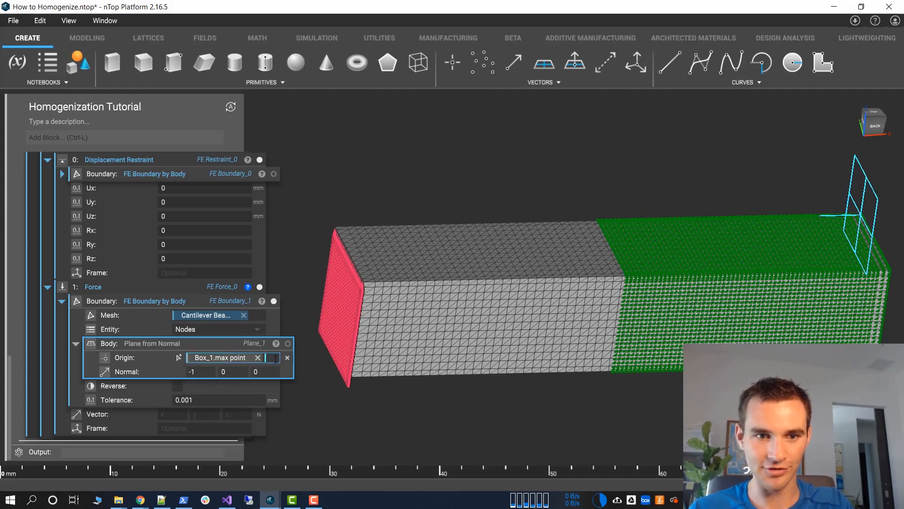
pyautogui.write('.')
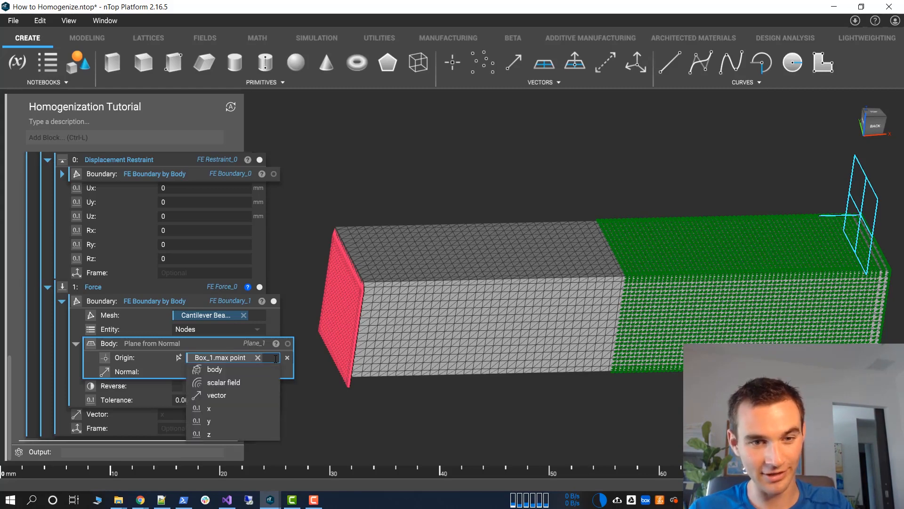
# Remove the max point property from the force boundary plane's origin and pick Box_1's max point again
pyautogui.press('Down')
pyautogui.press('Down')
pyautogui.press('Up')
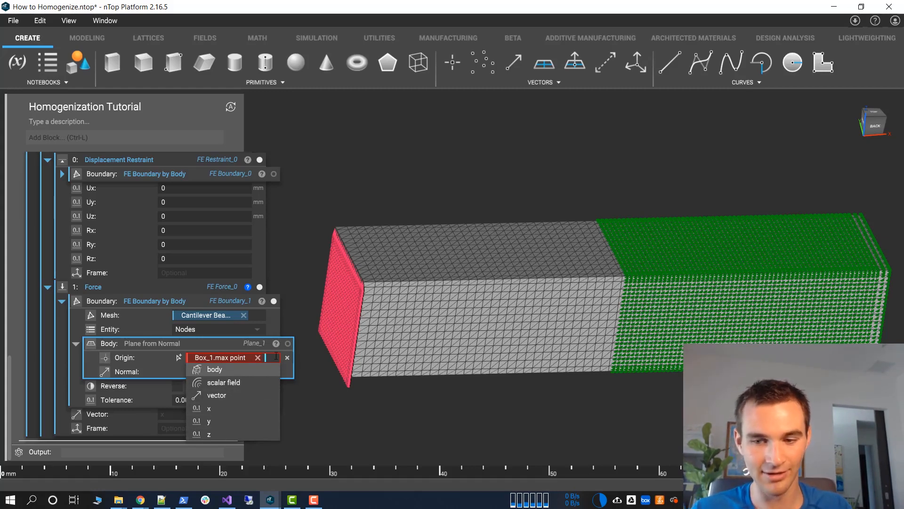
pyautogui.press('BackSpace')
pyautogui.press('Down')
pyautogui.press('Down')
pyautogui.press('Down')
pyautogui.press('Down')
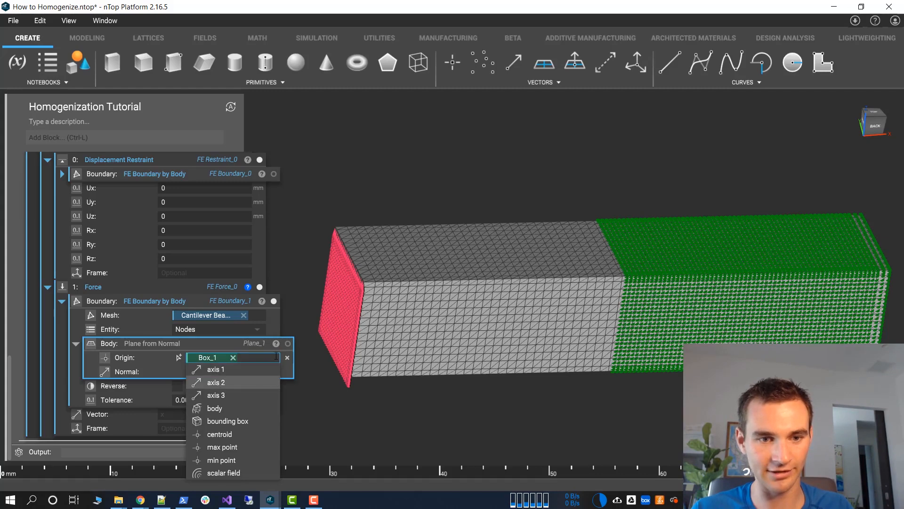
pyautogui.press('Down')
pyautogui.press('Down')
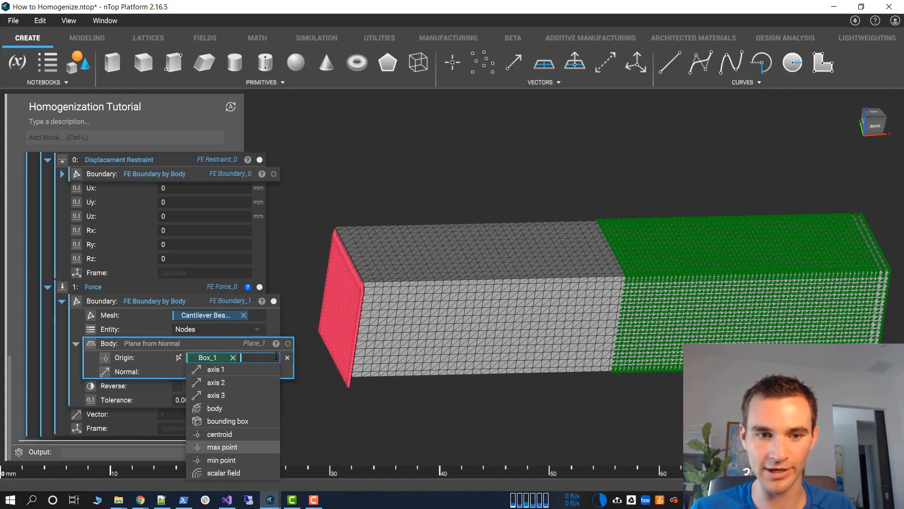
pyautogui.press('Return')
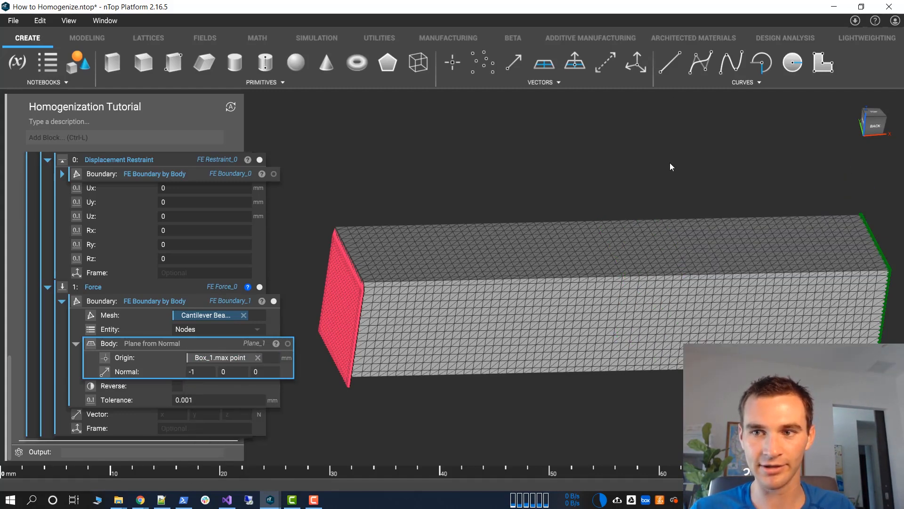
# Collapse the force's FE Boundary by Body block and set the force vector to 0, 0, -10 N
pyautogui.moveTo(855, 259); pyautogui.dragTo(226, 293, button='right')
pyautogui.click(61, 301)
pyautogui.click(173, 416)
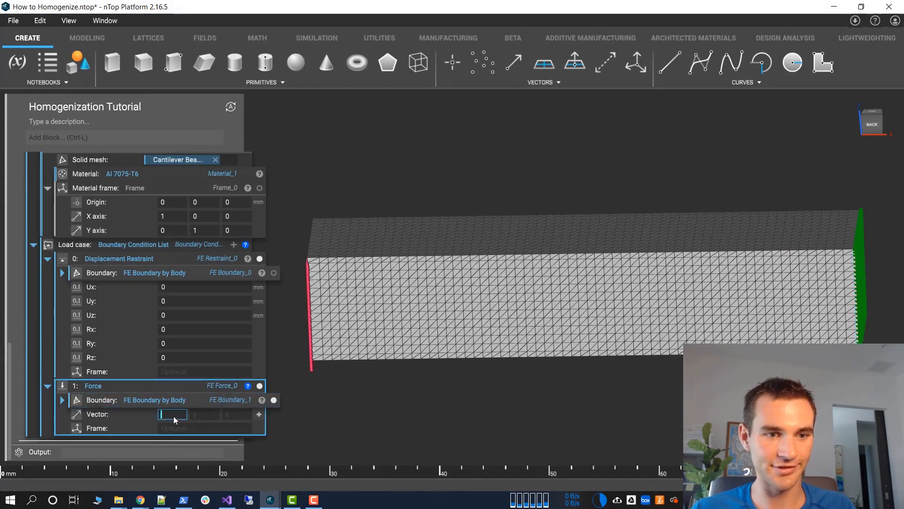
pyautogui.write('0')
pyautogui.press('Tab')
pyautogui.write('0')
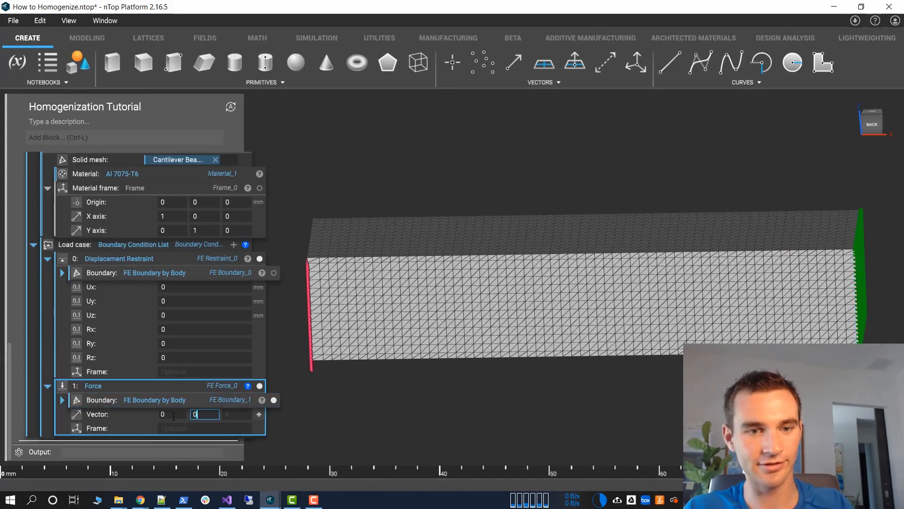
pyautogui.press('Tab')
pyautogui.write('-10')
pyautogui.press('Return')
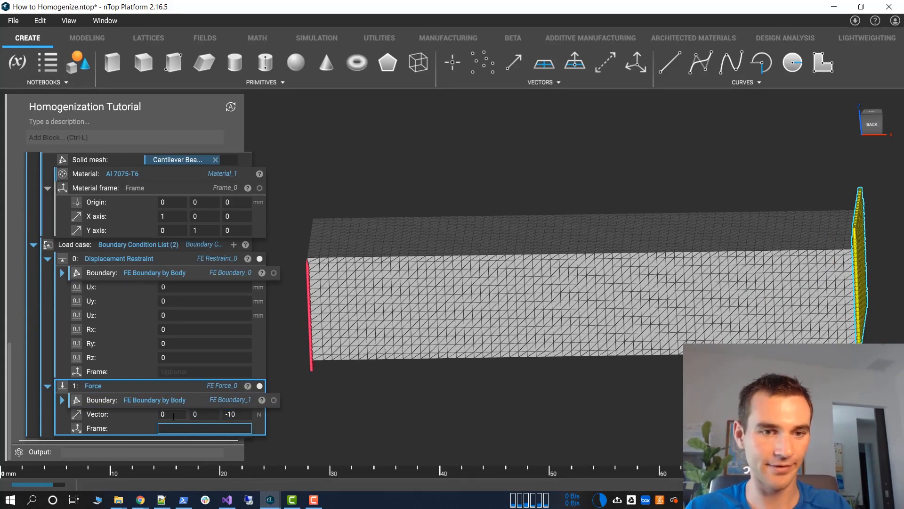
# Collapse the load case's Boundary Condition List and display the Static Analysis displacement result on the beam
pyautogui.scroll(3, 29, 312)
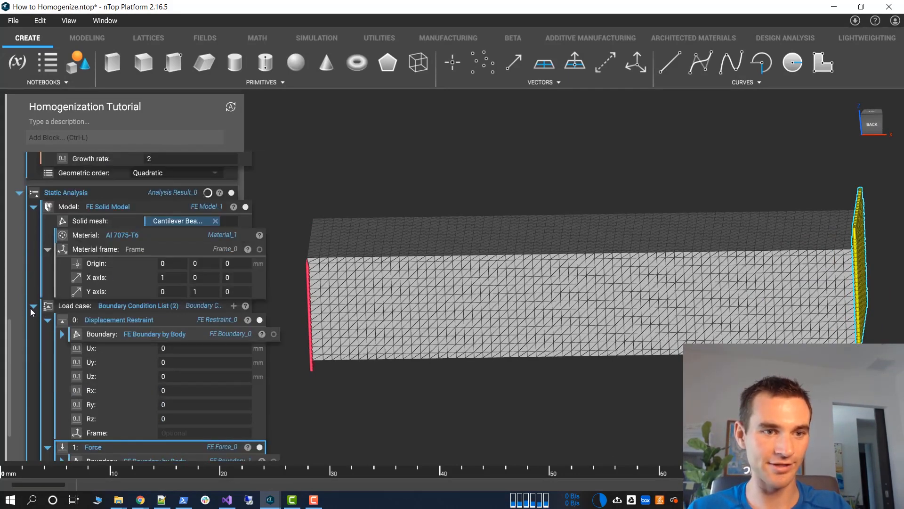
pyautogui.click(32, 307)
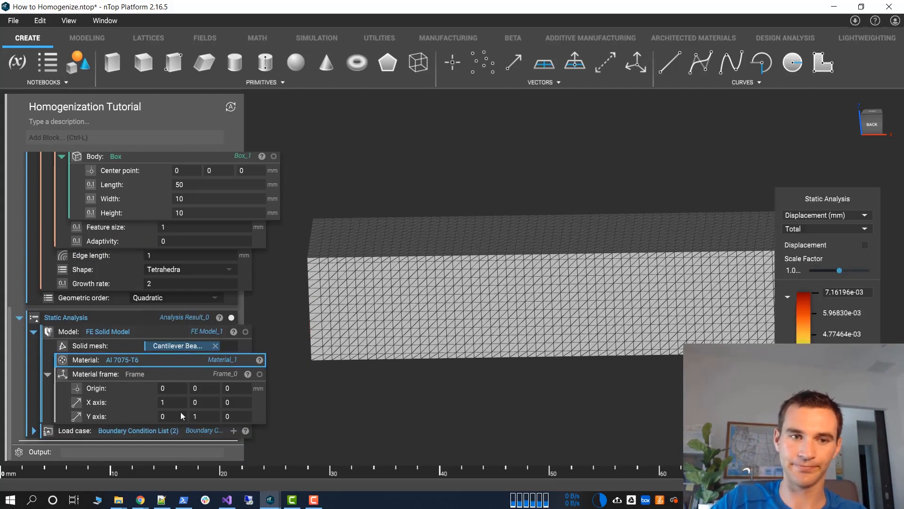
pyautogui.click(136, 312)
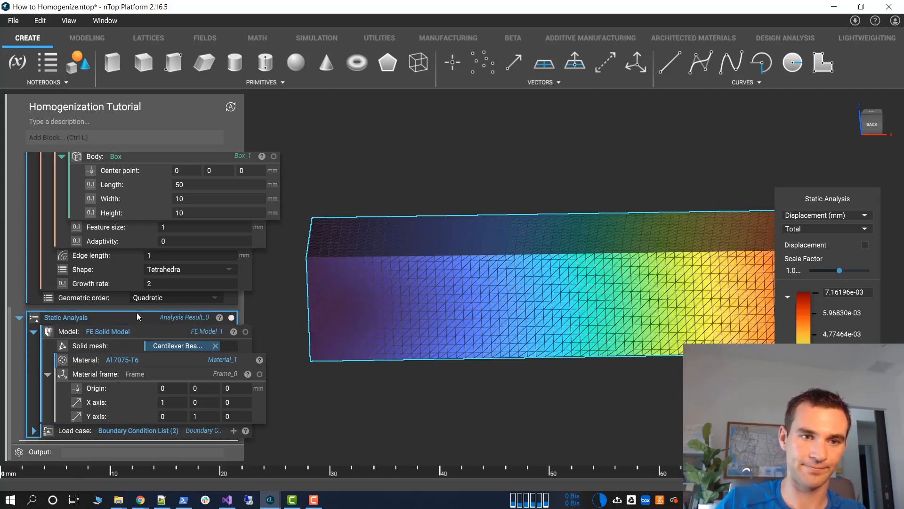
pyautogui.scroll(-2, 501, 288)
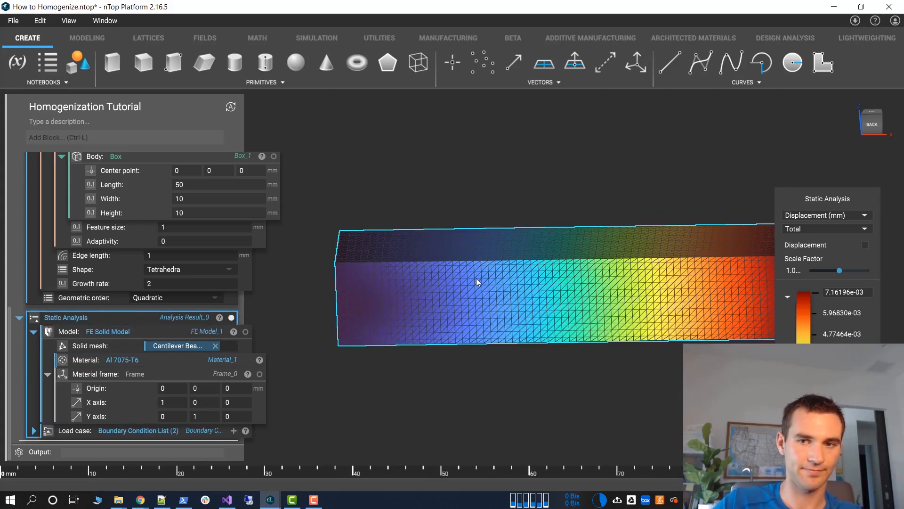
pyautogui.moveTo(452, 286); pyautogui.dragTo(497, 284, button='right')
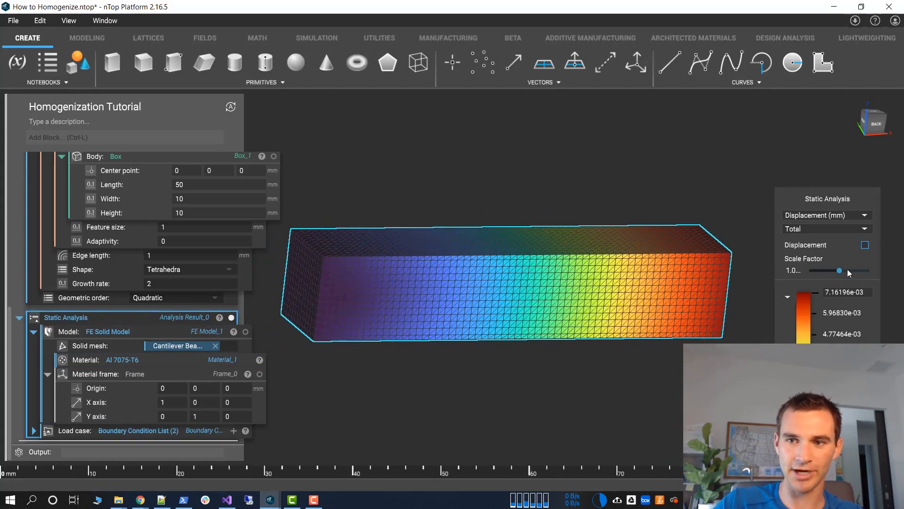
# Turn on the displaced shape for the Al 7075-T6 analysis result and reduce its scale factor
pyautogui.click(865, 245)
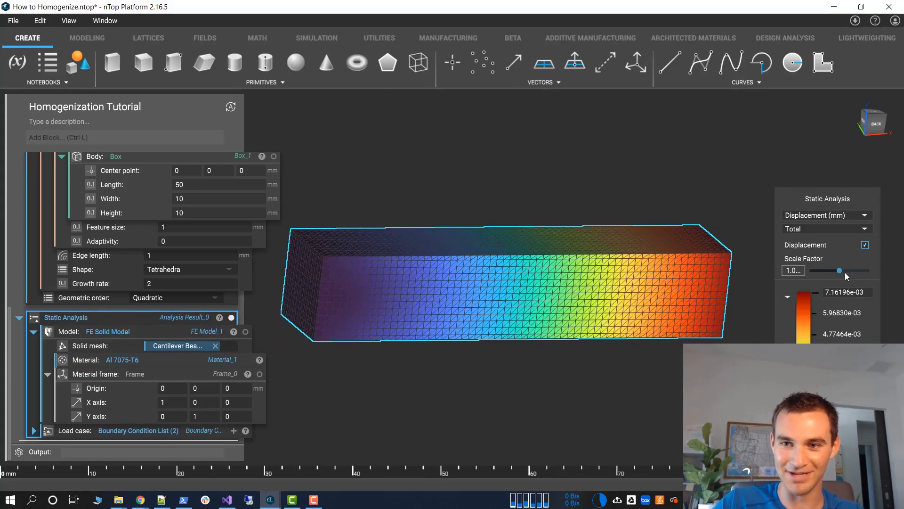
pyautogui.moveTo(844, 272); pyautogui.dragTo(806, 271)
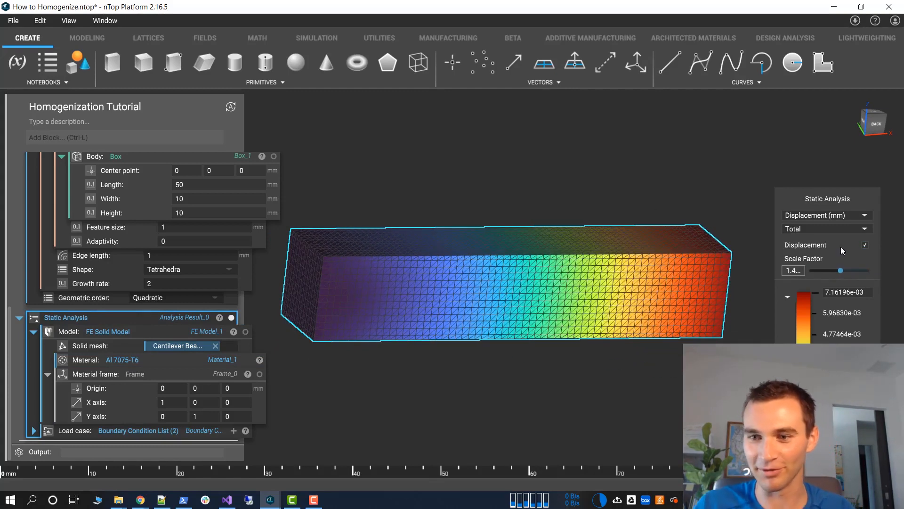
pyautogui.moveTo(841, 247); pyautogui.dragTo(799, 252)
pyautogui.moveTo(843, 291); pyautogui.dragTo(867, 289)
pyautogui.press('Escape')
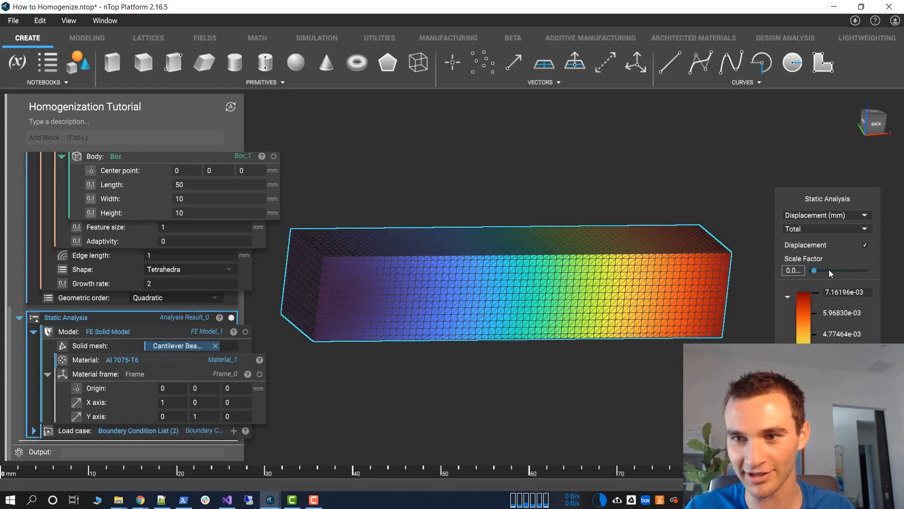
pyautogui.moveTo(829, 269); pyautogui.dragTo(802, 271)
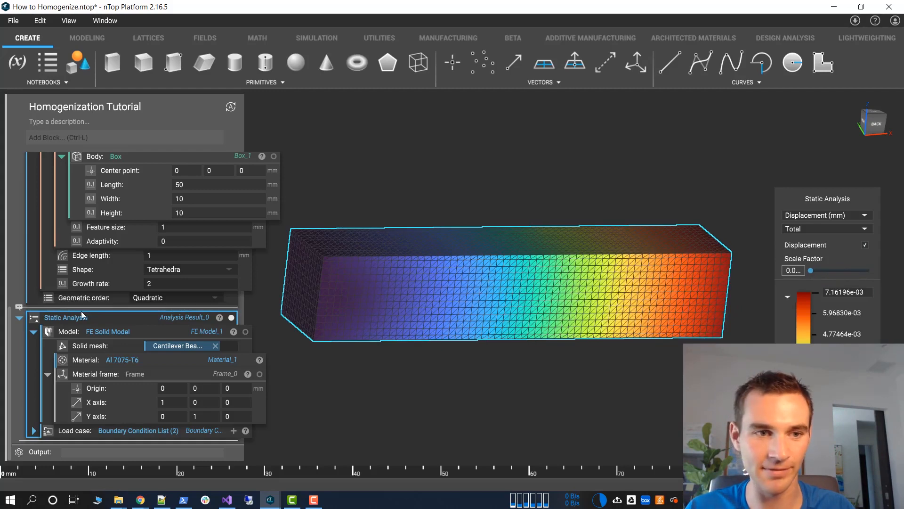
# Replace the FE Solid Model's Al 7075-T6 material with the homogenization result
pyautogui.scroll(1, 70, 306)
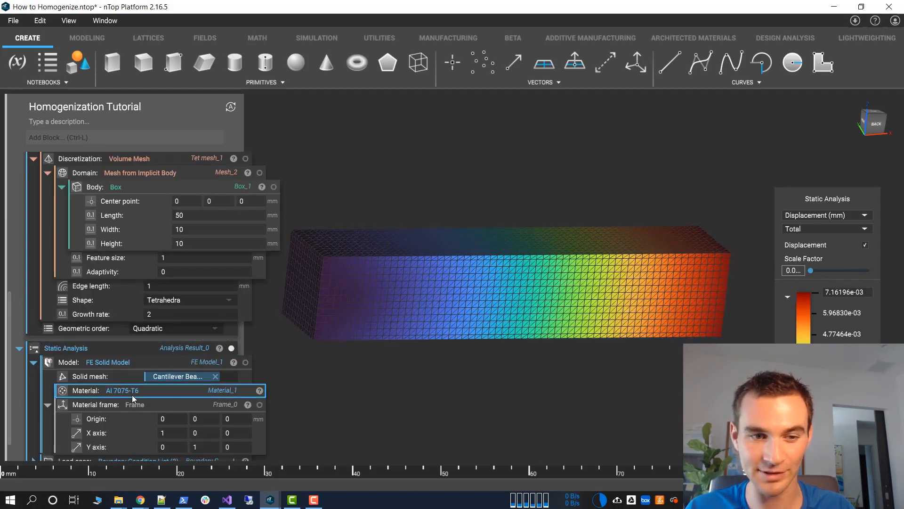
pyautogui.press('Delete')
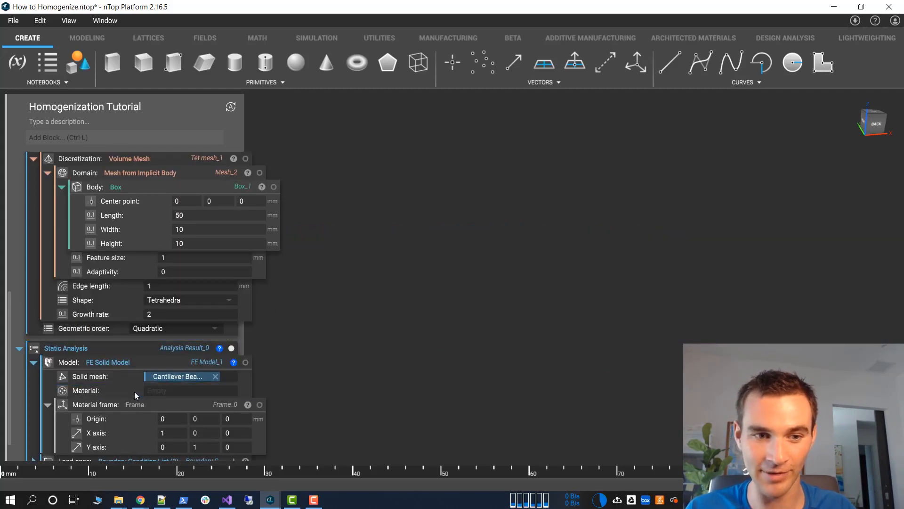
pyautogui.click(169, 390)
pyautogui.write('hom')
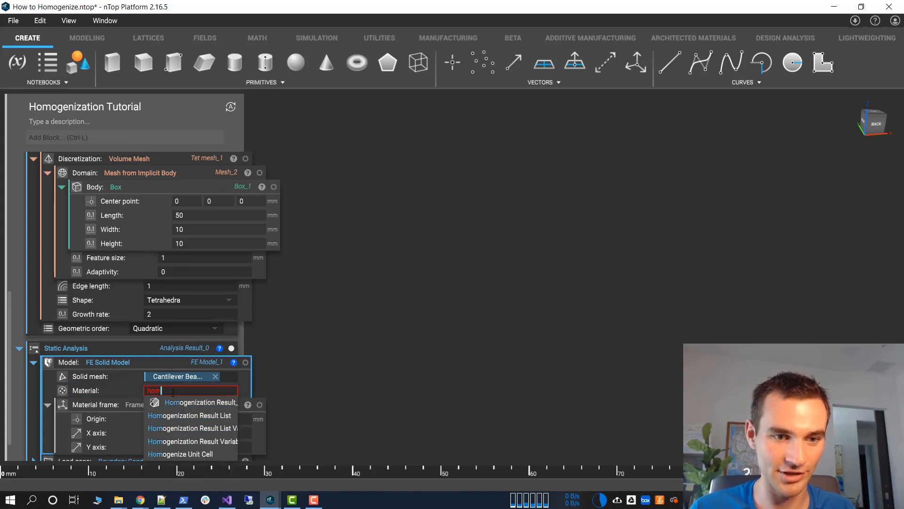
pyautogui.click(175, 402)
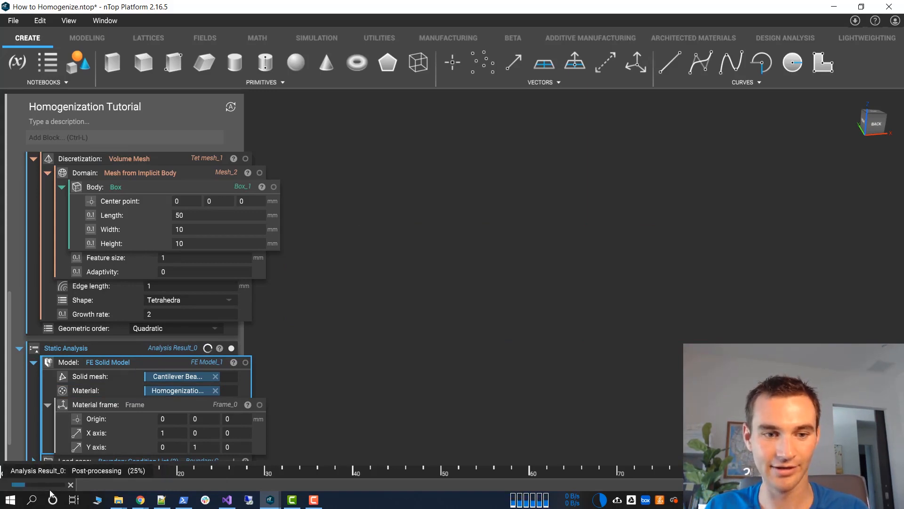
# Examine the maximum displacement of the beam with homogenized material, and show its displaced shape with a lower scale factor
pyautogui.scroll(6, 144, 356)
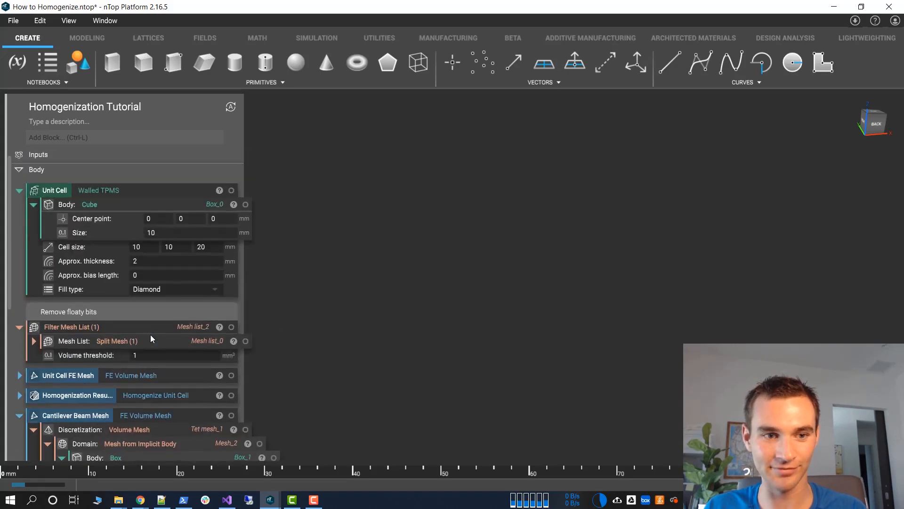
pyautogui.scroll(-7, 149, 395)
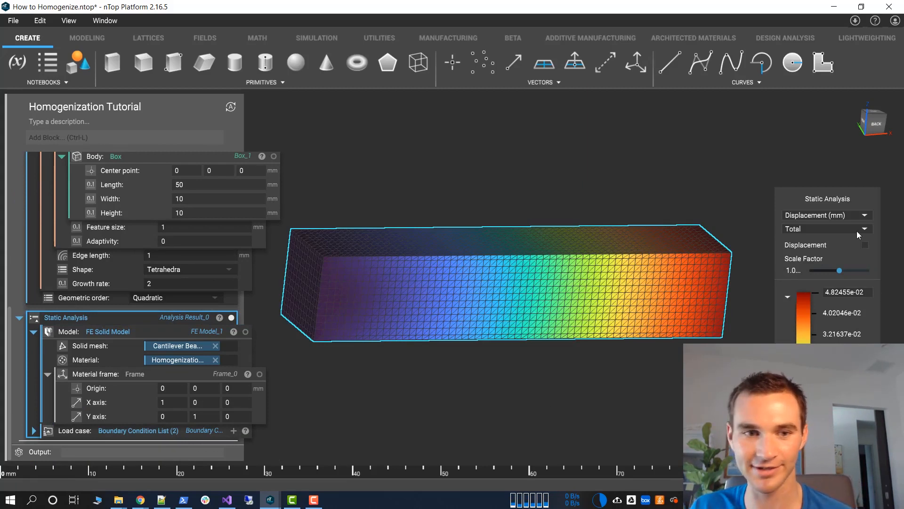
pyautogui.click(871, 294)
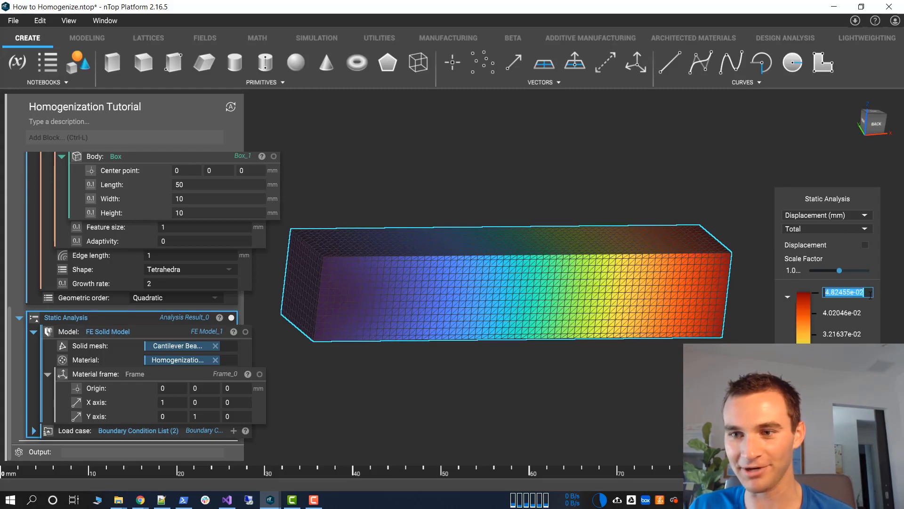
pyautogui.moveTo(871, 295); pyautogui.dragTo(824, 270)
pyautogui.click(840, 248)
pyautogui.click(865, 245)
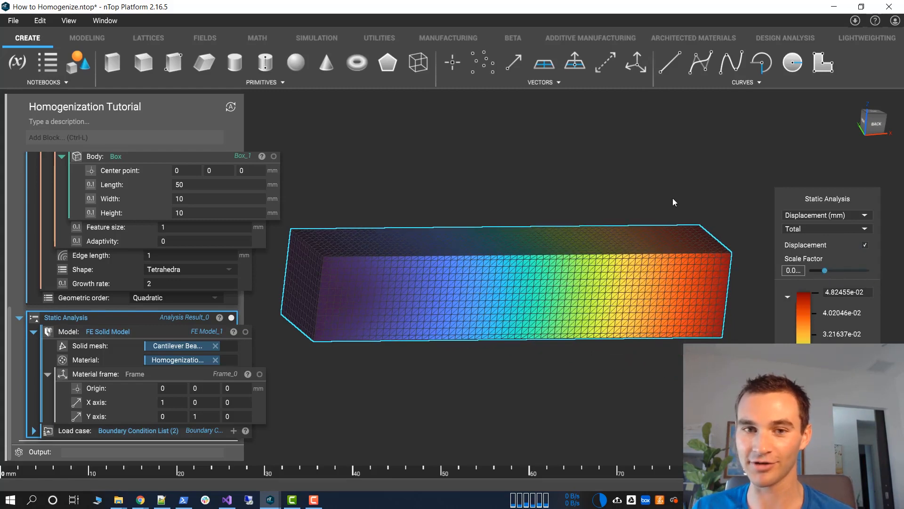
# Examine the homogenization result's relative density and Zener ratio alongside the beam's maximum displacement
pyautogui.scroll(15, 126, 247)
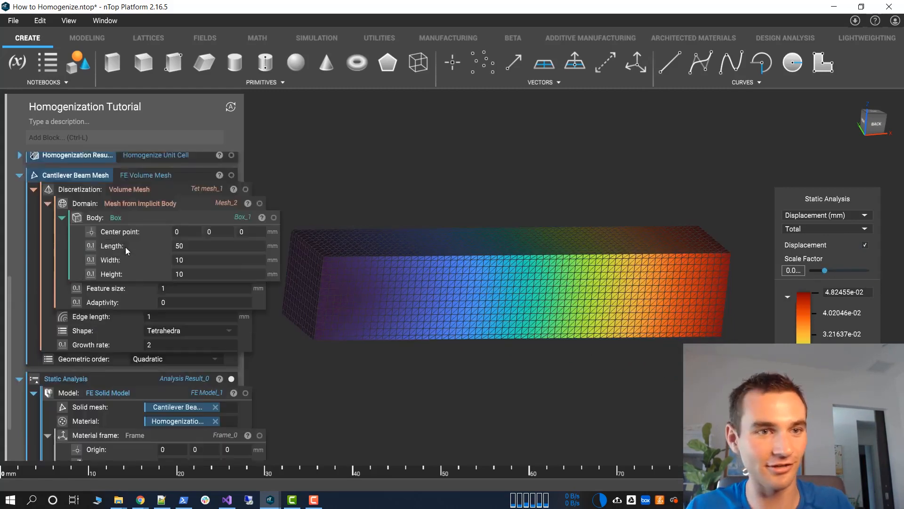
pyautogui.click(219, 400)
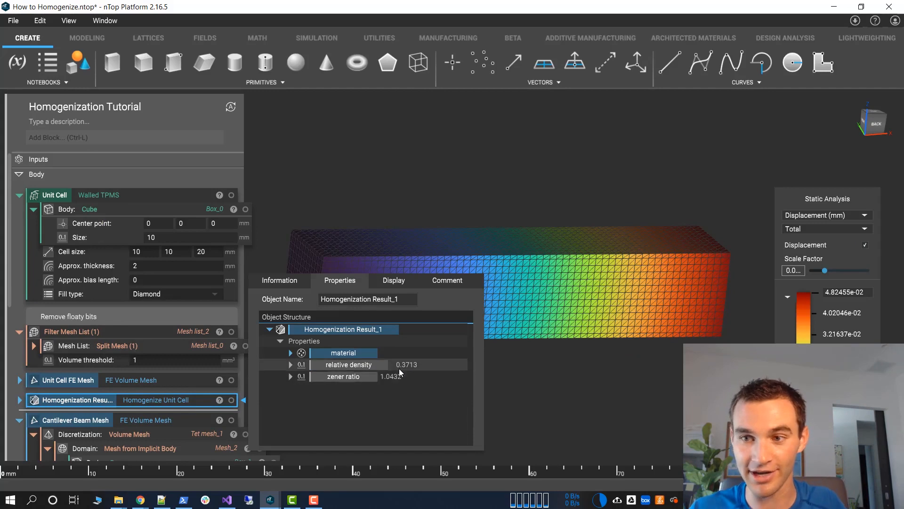
pyautogui.click(651, 320)
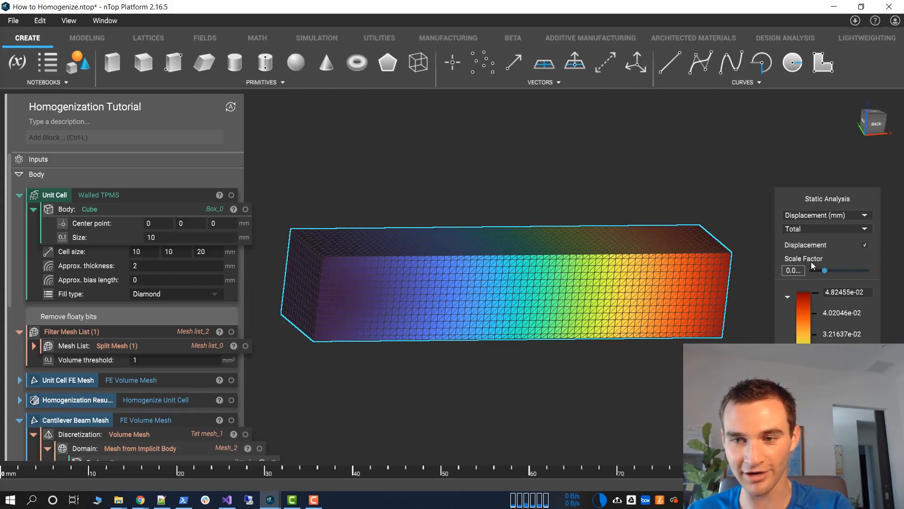
pyautogui.click(219, 402)
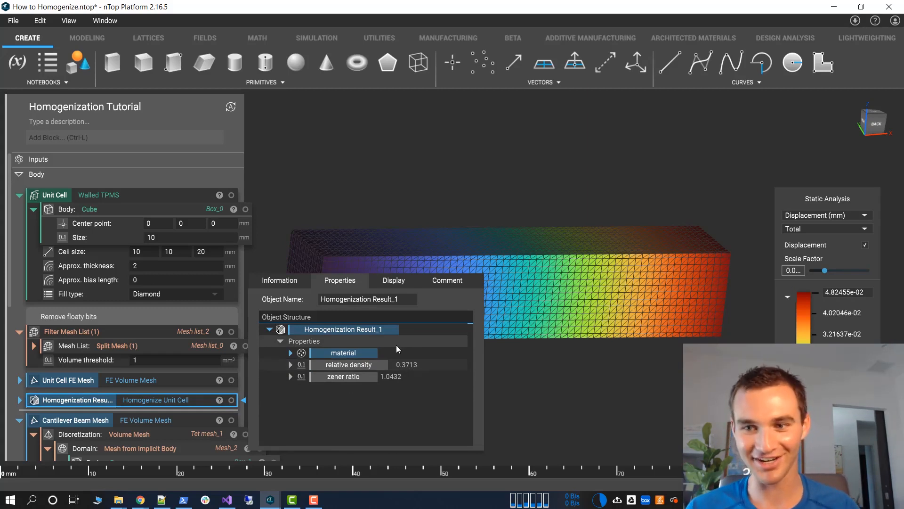
pyautogui.doubleClick(845, 292)
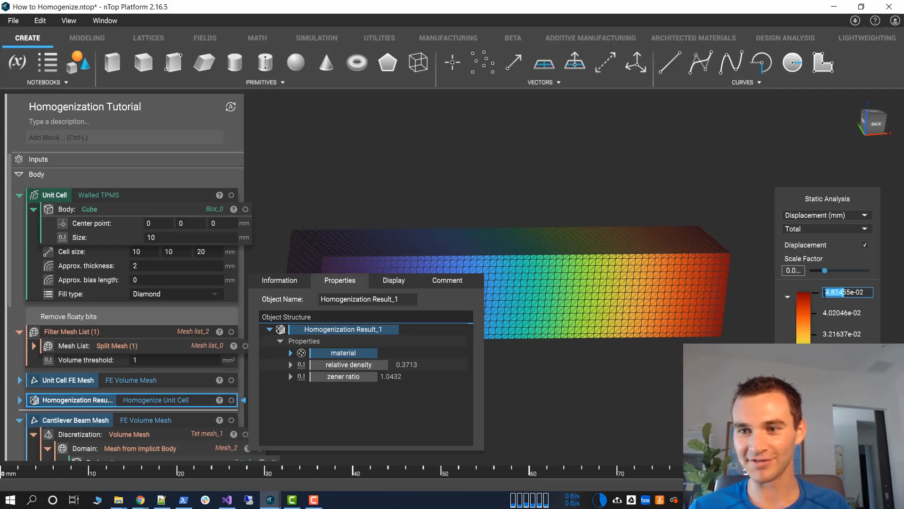
pyautogui.click(647, 384)
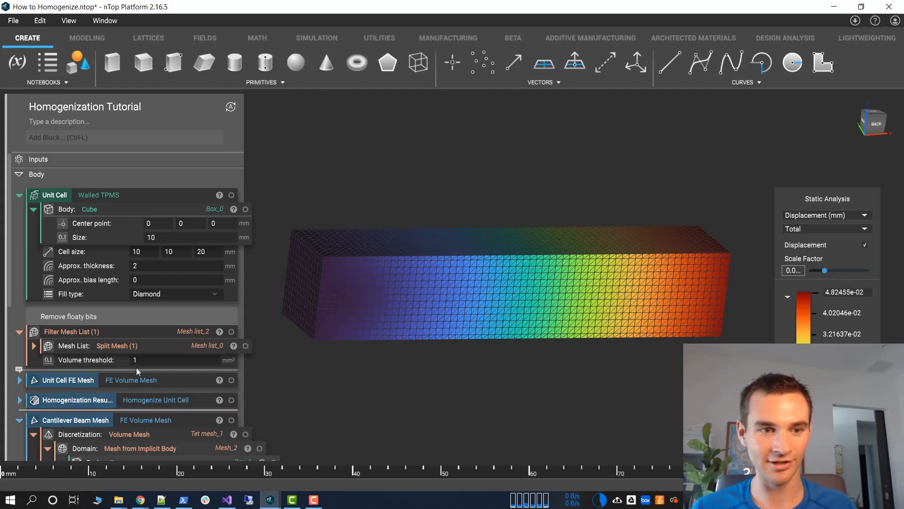
# Save the homogenization project under its existing file name
pyautogui.scroll(-3, 27, 411)
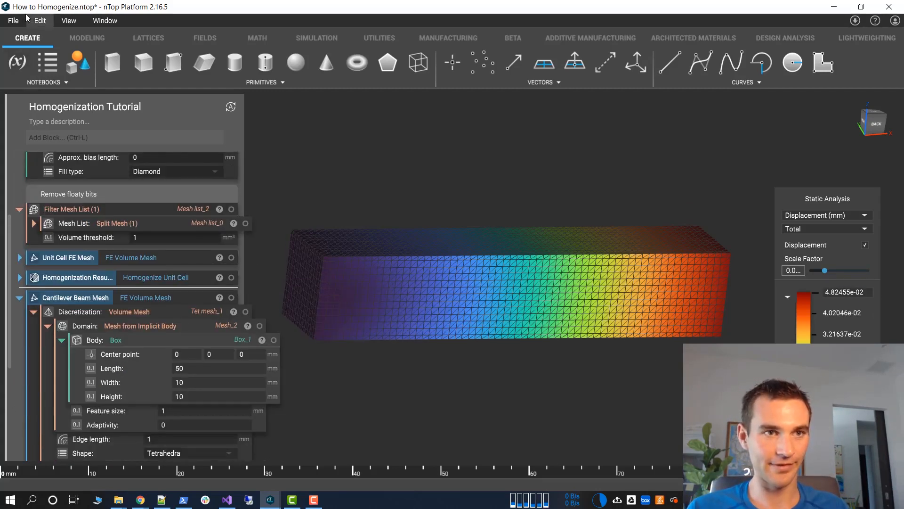
pyautogui.click(13, 21)
pyautogui.click(21, 56)
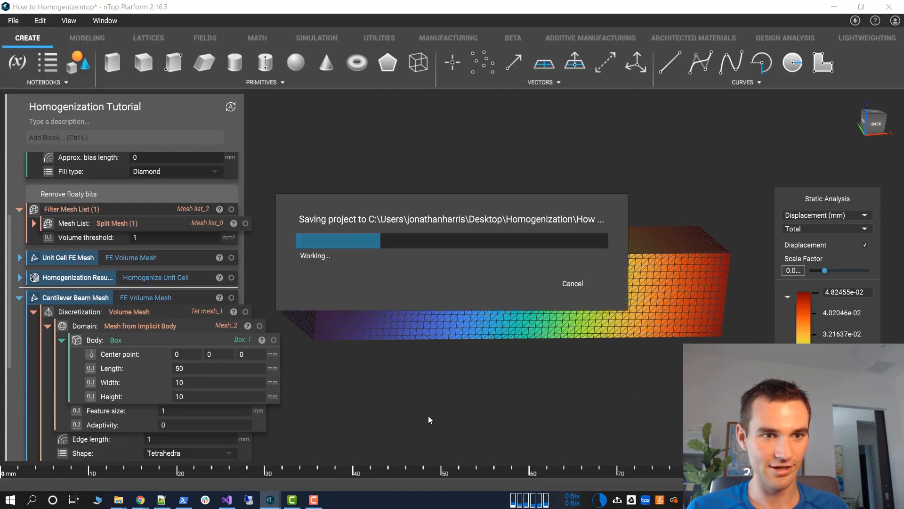
# Collapse the cantilever beam mesh and static analysis blocks, and set the unit cell's fill type to Schwarz
pyautogui.click(20, 297)
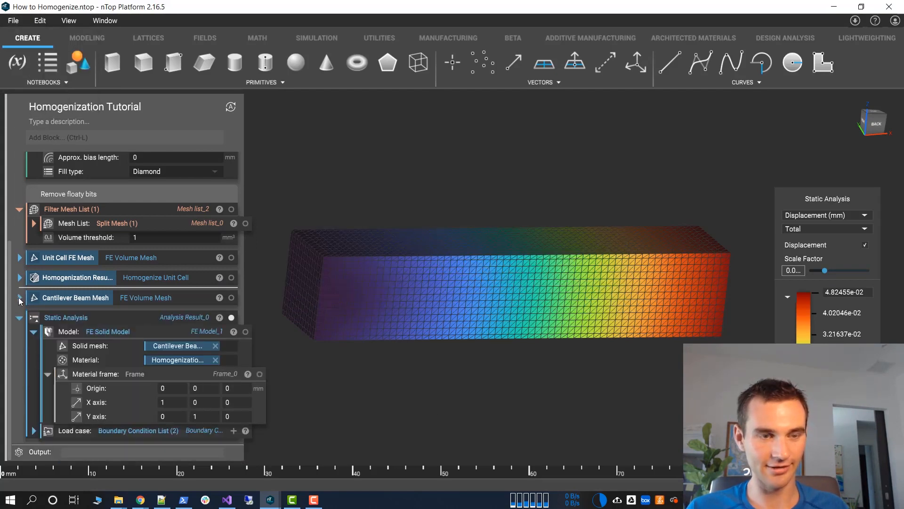
pyautogui.click(18, 318)
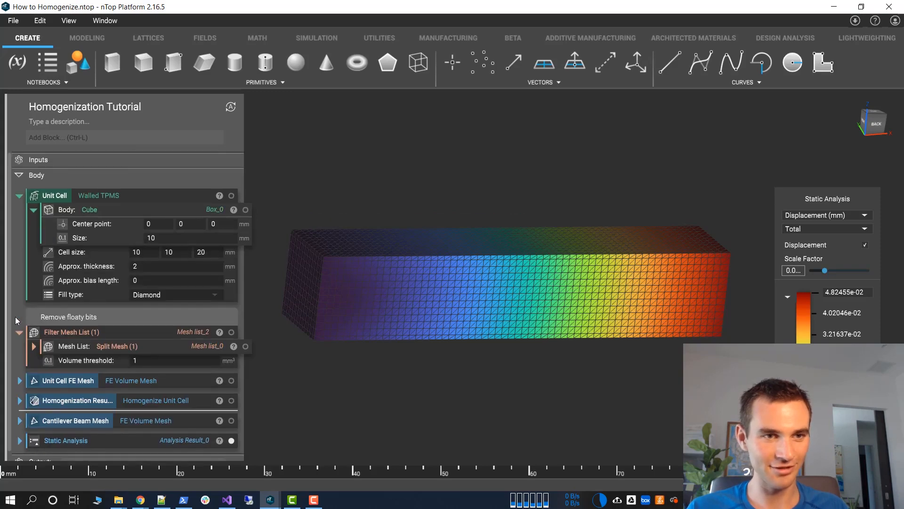
pyautogui.click(154, 298)
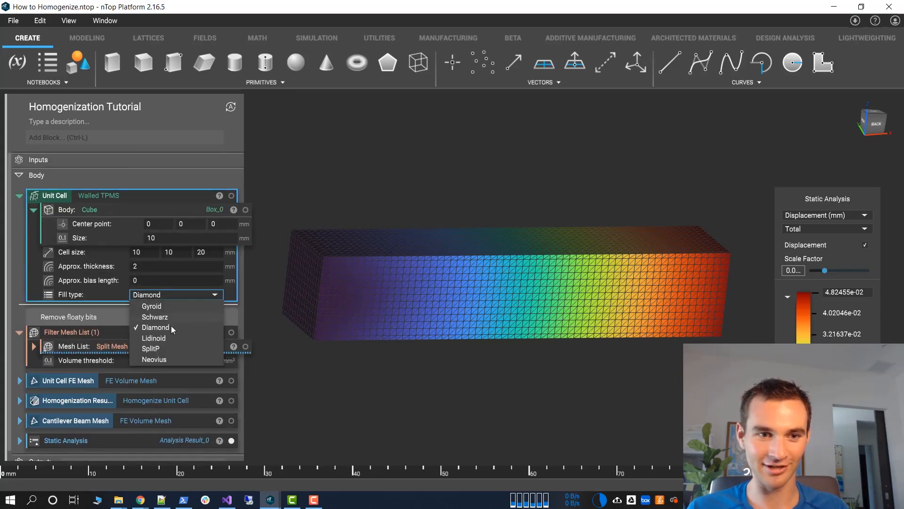
pyautogui.click(155, 316)
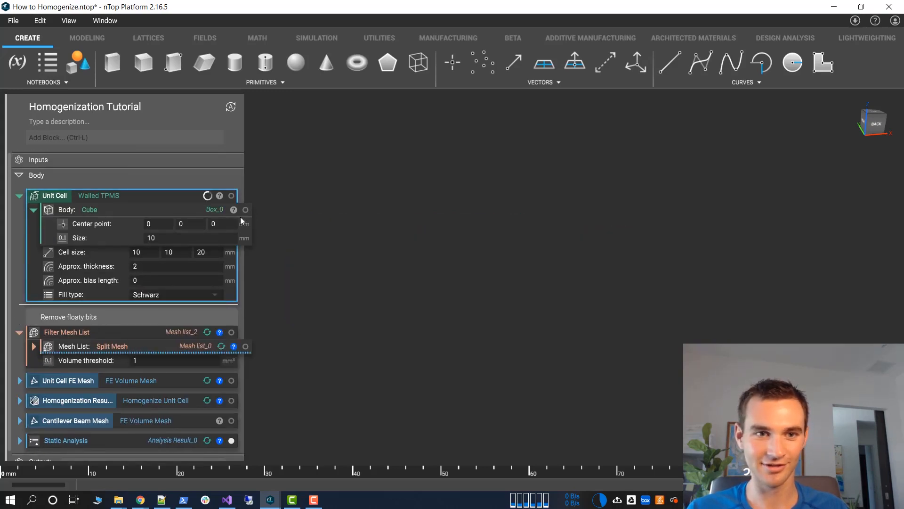
# Show the Schwarz unit cell and examine it from several angles, with and without its filtered mesh
pyautogui.click(231, 196)
pyautogui.moveTo(301, 245); pyautogui.dragTo(524, 316, button='right')
pyautogui.scroll(3, 494, 272)
pyautogui.moveTo(495, 272); pyautogui.dragTo(458, 286, button='right')
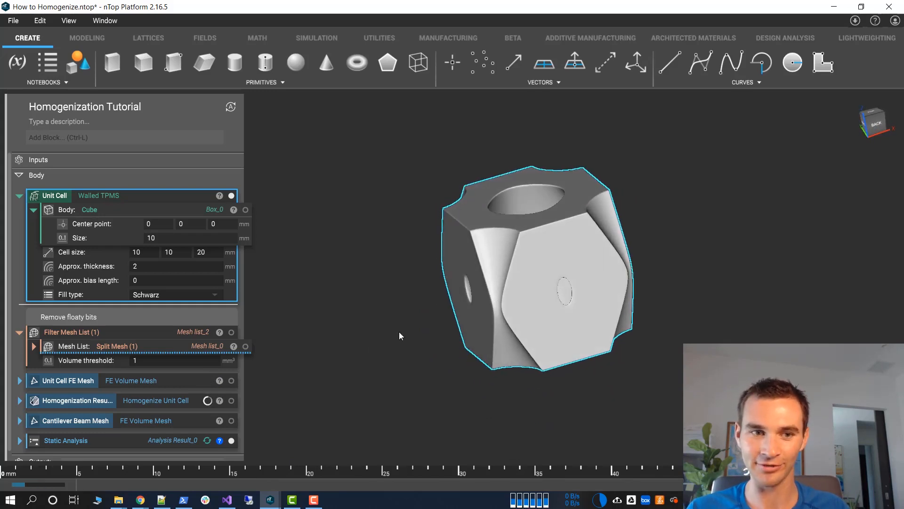
pyautogui.click(231, 332)
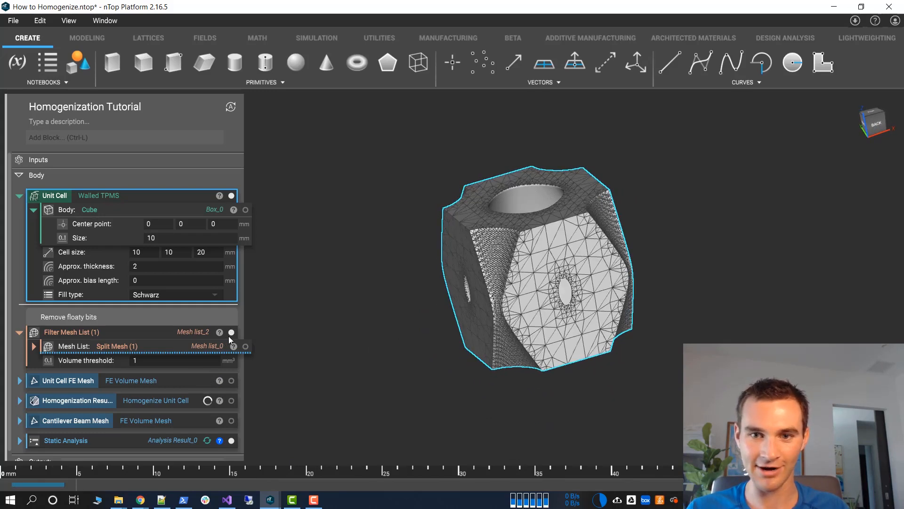
pyautogui.moveTo(466, 325); pyautogui.dragTo(561, 317, button='right')
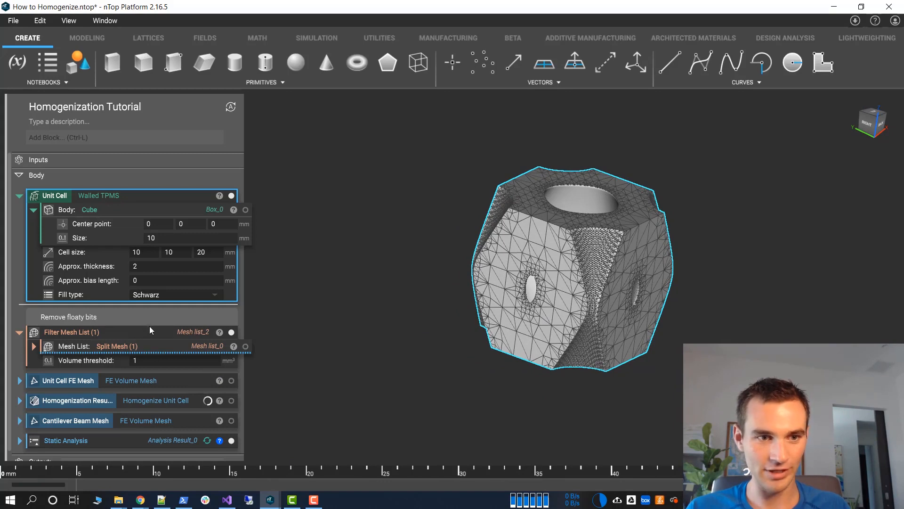
pyautogui.click(159, 336)
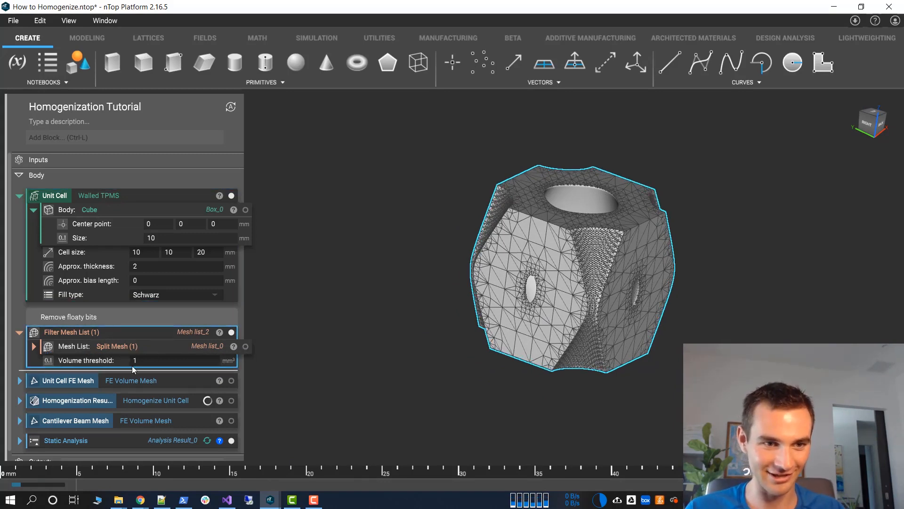
pyautogui.click(231, 332)
pyautogui.click(653, 237)
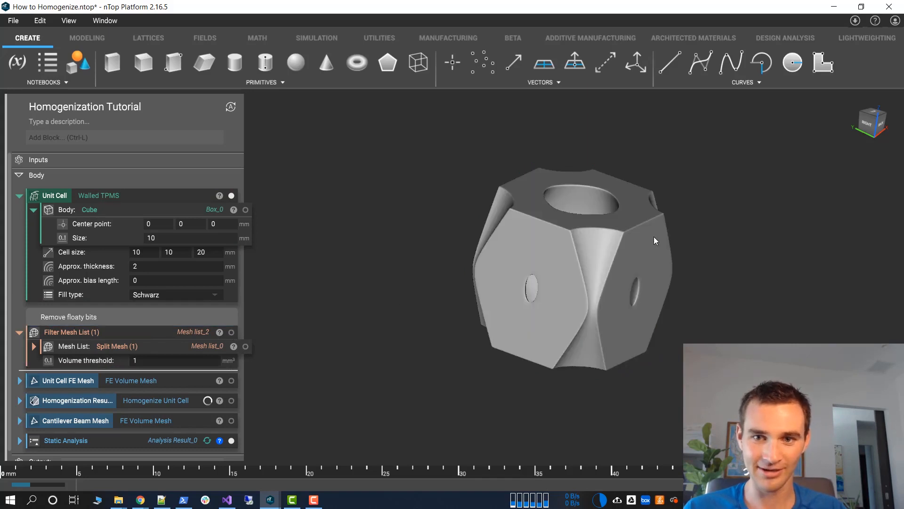
pyautogui.moveTo(553, 252); pyautogui.dragTo(499, 259, button='right')
pyautogui.scroll(-1, 55, 373)
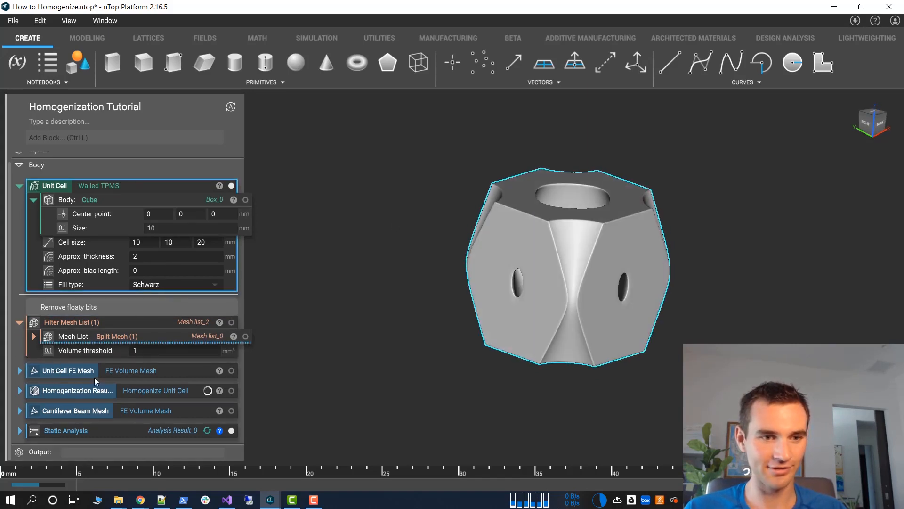
# Turn on the homogenization result's display, and convert the Static Analysis block into a variable
pyautogui.click(103, 390)
pyautogui.click(231, 391)
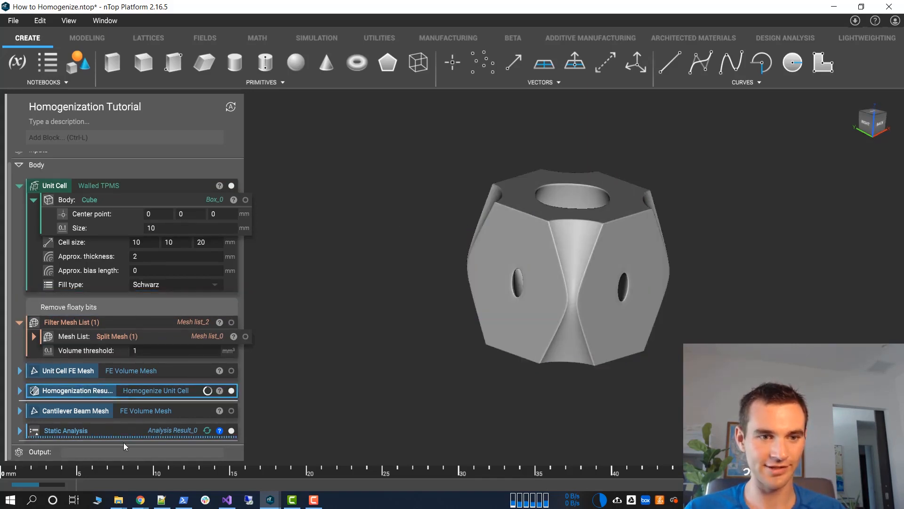
pyautogui.click(66, 410)
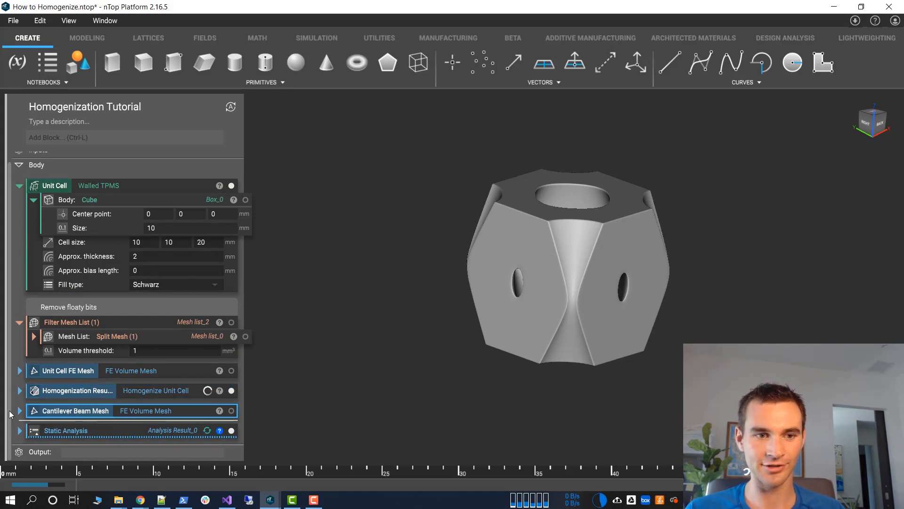
pyautogui.click(69, 432)
pyautogui.rightClick(73, 429)
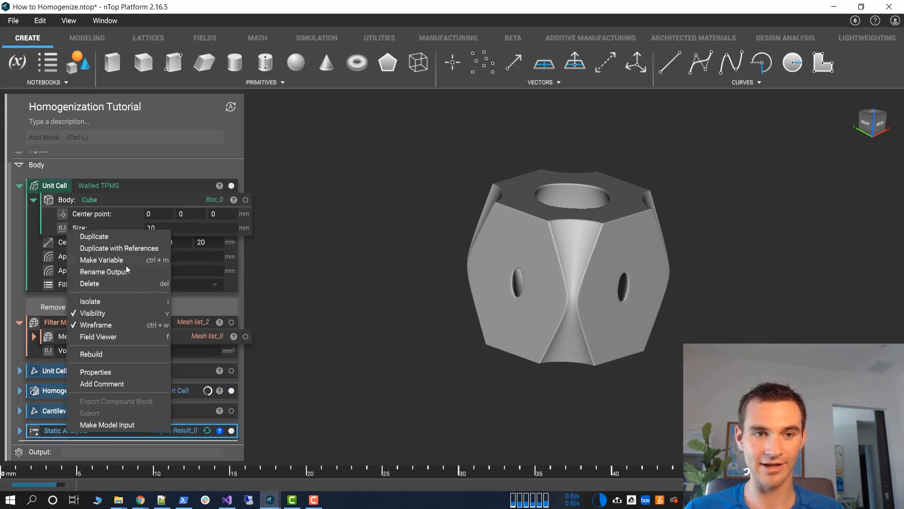
pyautogui.click(123, 264)
pyautogui.click(87, 431)
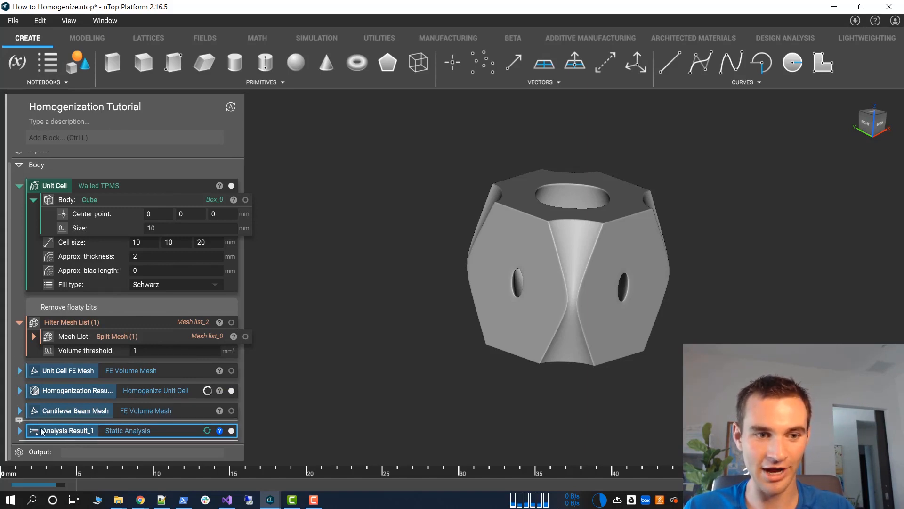
pyautogui.click(20, 430)
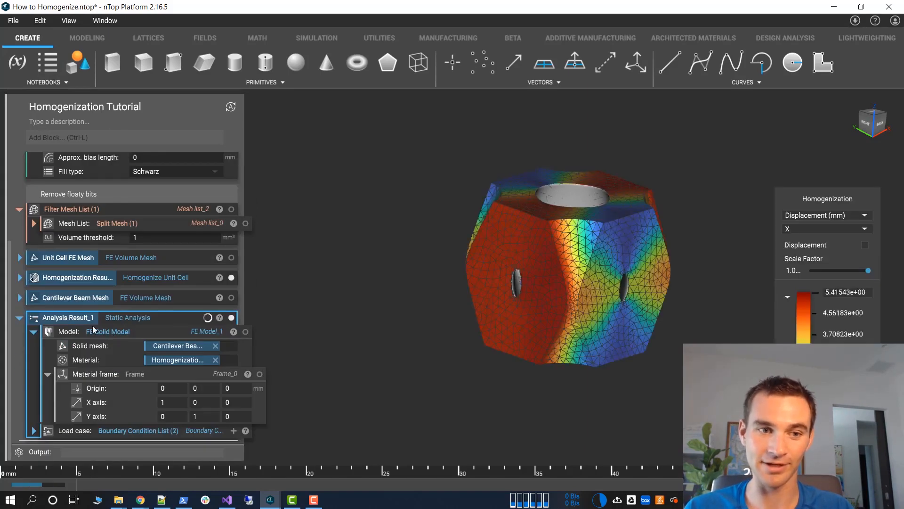
pyautogui.click(19, 317)
# Add the comment "Use the homogenized material on a full part" above the Cantilever Beam Mesh block
pyautogui.click(18, 400)
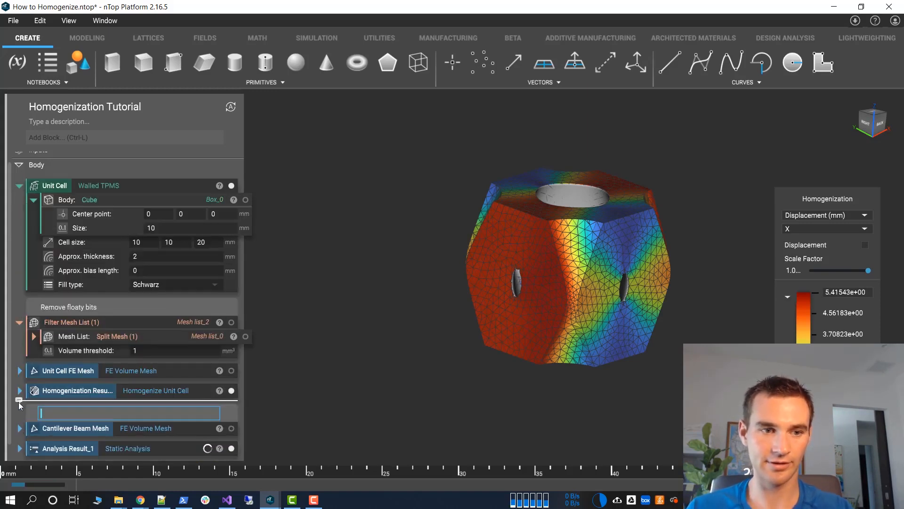
pyautogui.write('Use the mater')
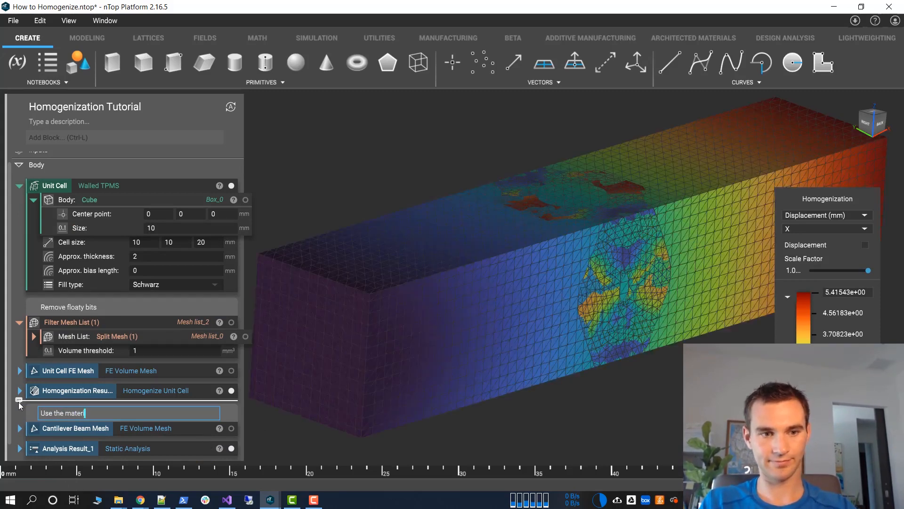
pyautogui.write('ial')
pyautogui.press('BackSpace')
pyautogui.press('BackSpace')
pyautogui.press('BackSpace')
pyautogui.press('BackSpace')
pyautogui.press('BackSpace')
pyautogui.press('BackSpace')
pyautogui.press('BackSpace')
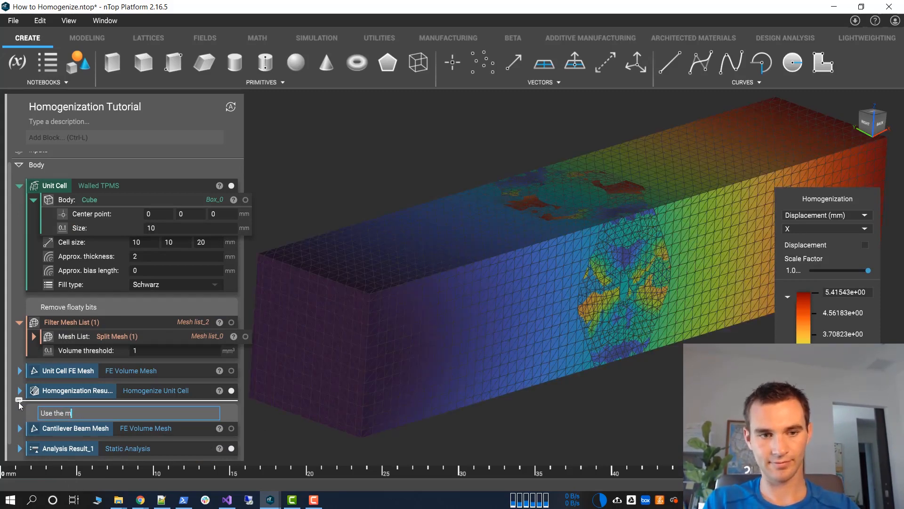
pyautogui.press('BackSpace')
pyautogui.write('homogenized ')
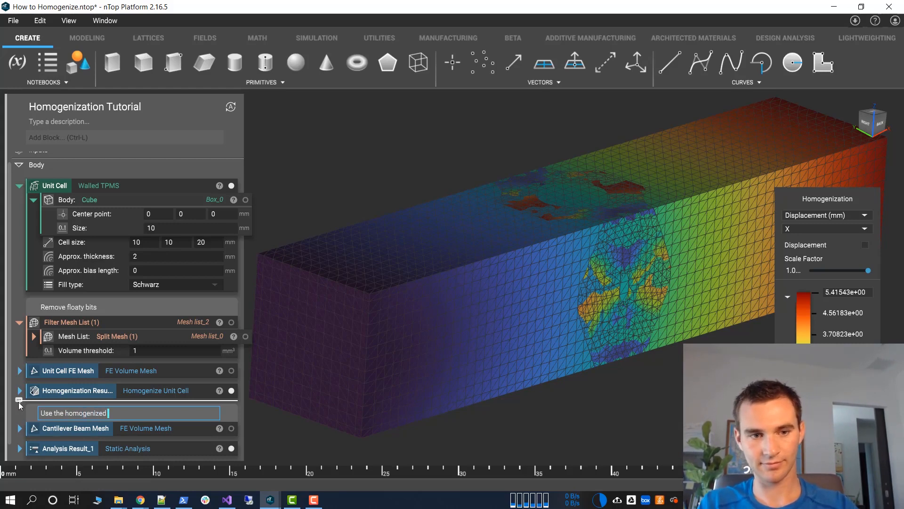
pyautogui.write('material on a fu')
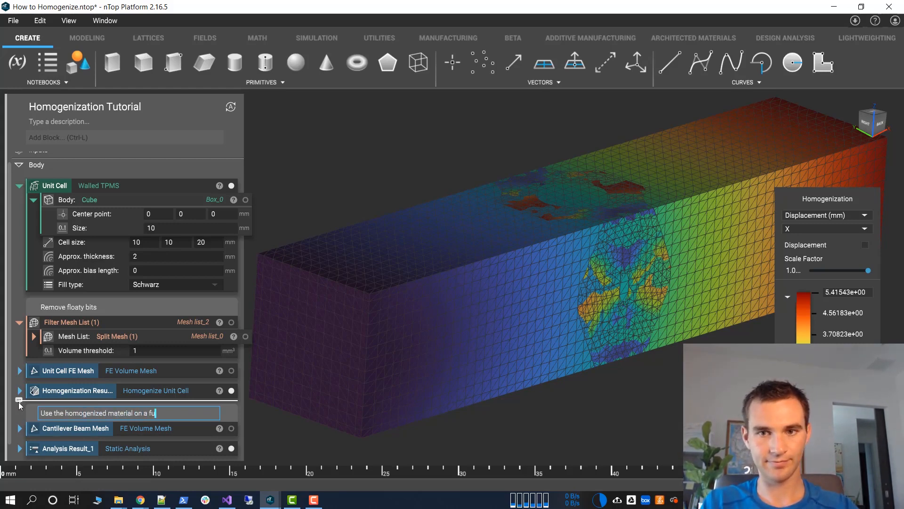
pyautogui.write('ll paar')
pyautogui.press('BackSpace')
pyautogui.press('BackSpace')
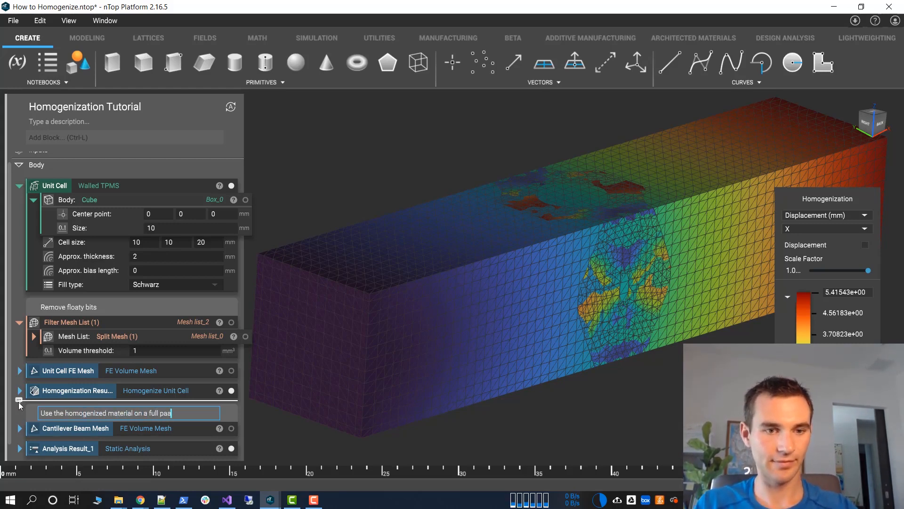
pyautogui.write('rt')
pyautogui.click(415, 244)
pyautogui.click(352, 216)
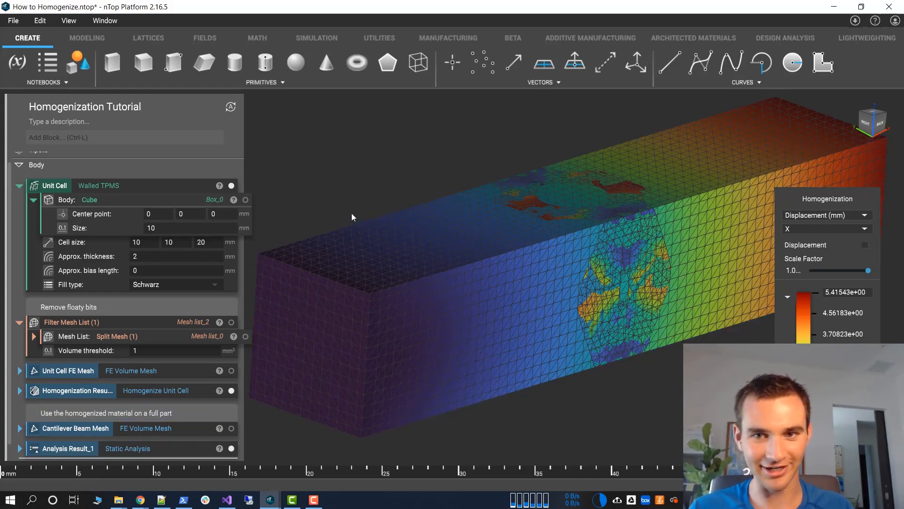
# Hide the beam's analysis result, the homogenization result and the unit cell from the viewport
pyautogui.click(340, 246)
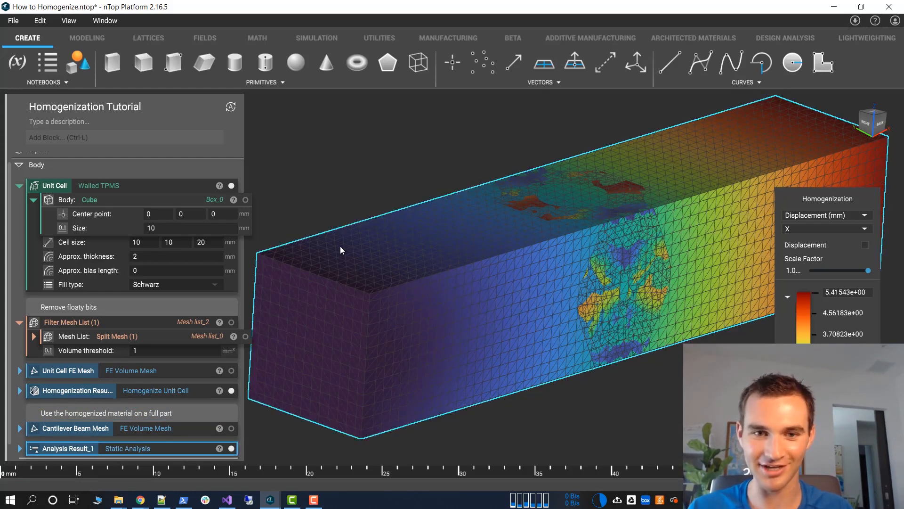
pyautogui.press('h')
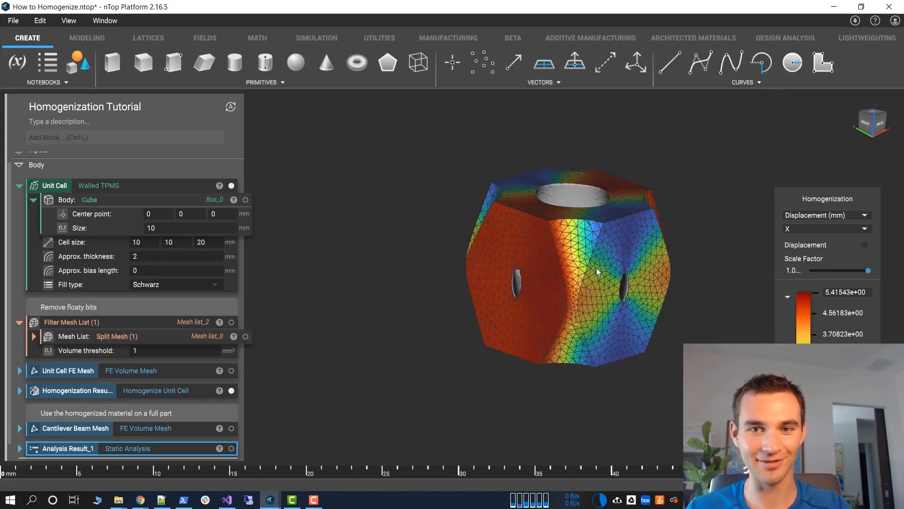
pyautogui.click(597, 268)
pyautogui.press('h')
pyautogui.click(591, 230)
pyautogui.press('h')
pyautogui.scroll(-1, 133, 379)
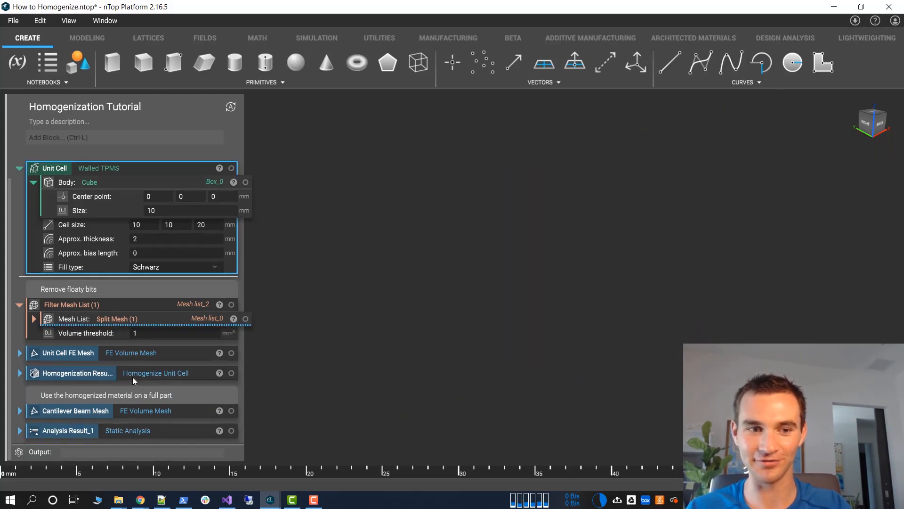
# Show the beam's static analysis displacement on its own to examine it, and hide it again
pyautogui.click(139, 430)
pyautogui.press('h')
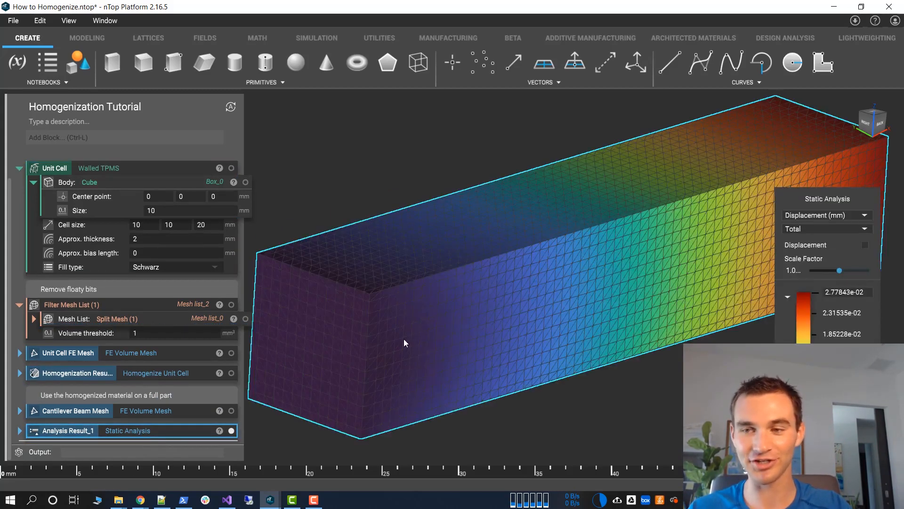
pyautogui.press('h')
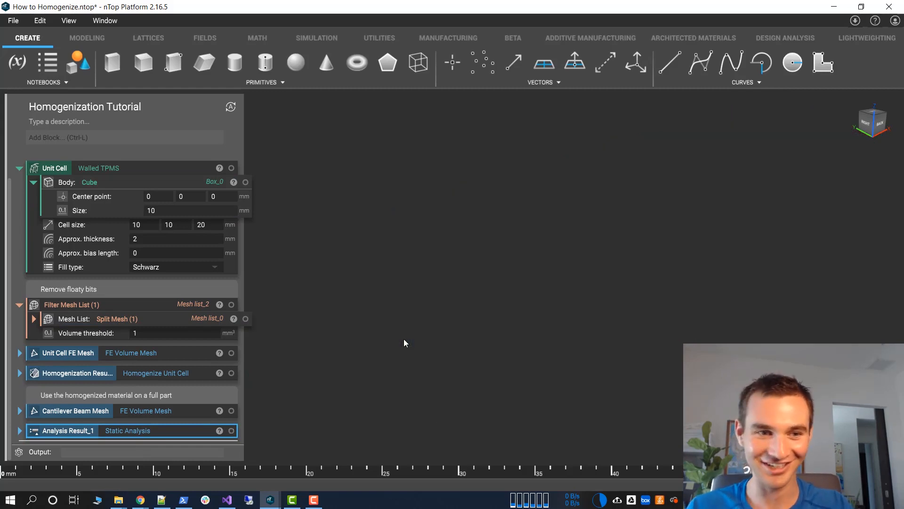
# Show the homogenization result's directional Young's modulus and examine its surface from different angles
pyautogui.click(119, 374)
pyautogui.press('h')
pyautogui.click(819, 217)
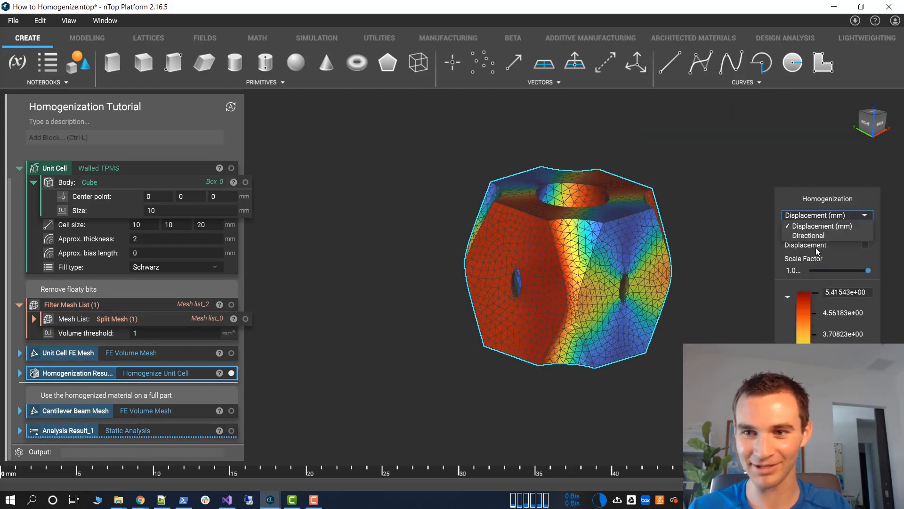
pyautogui.click(801, 236)
pyautogui.scroll(-4, 641, 260)
pyautogui.moveTo(643, 261); pyautogui.dragTo(581, 104, button='right')
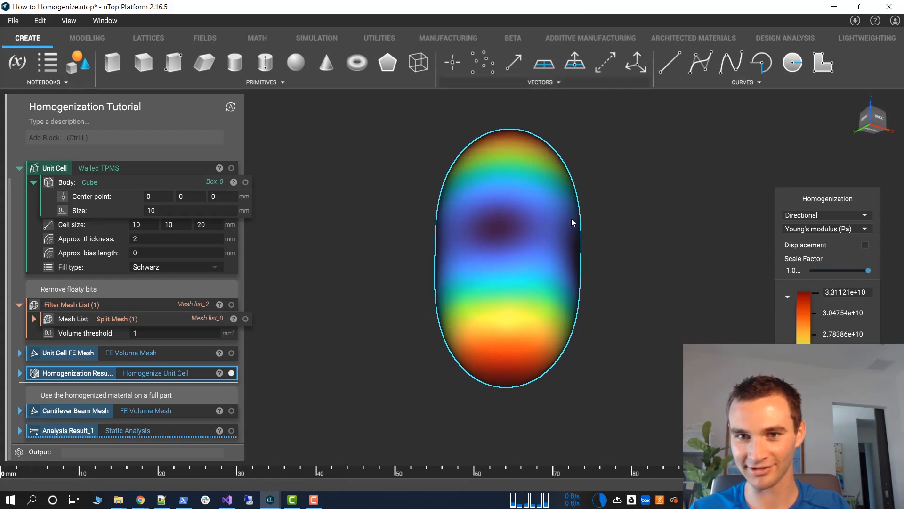
pyautogui.moveTo(572, 219)
pyautogui.mouseDown(button='right')
pyautogui.moveTo(549, 114)
pyautogui.moveTo(569, 221)
pyautogui.moveTo(547, 219)
pyautogui.moveTo(566, 233)
pyautogui.mouseUp(button='right')
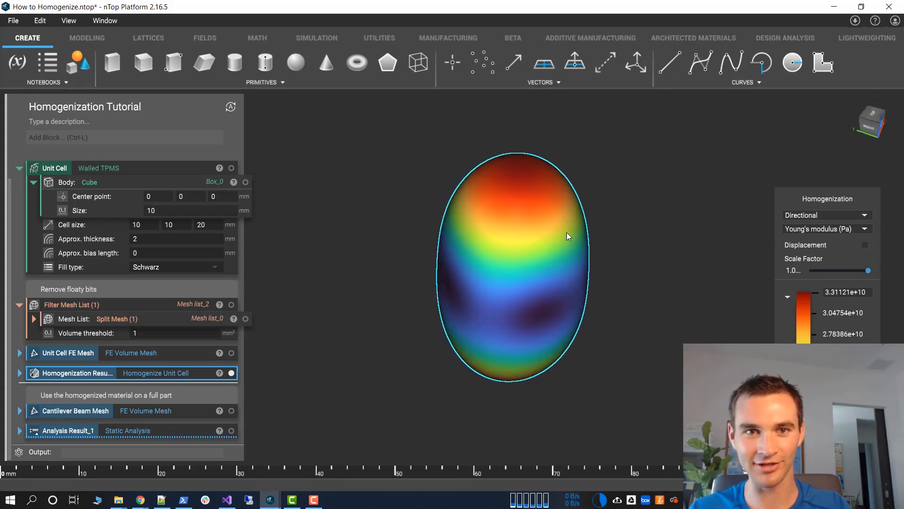
# Switch to the Google Slides presentation to view the unit cell stiffness comparison slide, and return to the How to Homogenize project in nTop Platform
pyautogui.hotkey('alt', 'Tab')
pyautogui.click(295, 259)
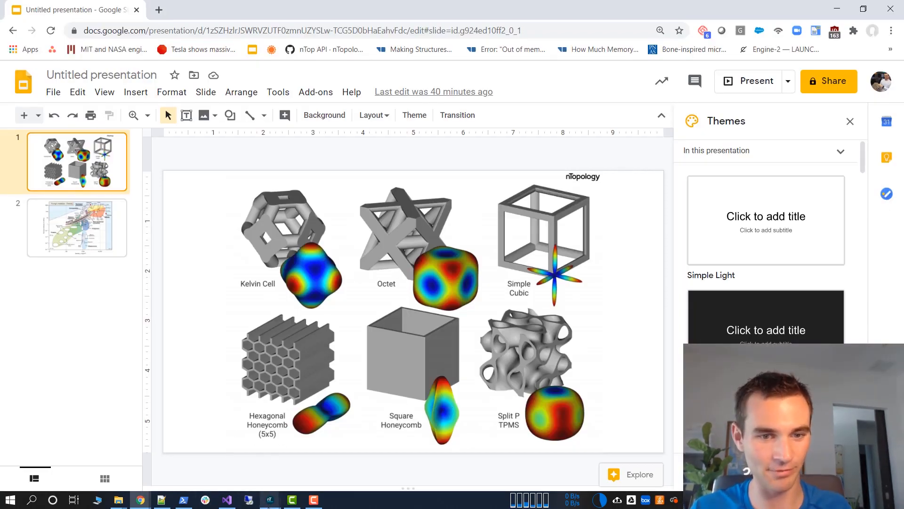
pyautogui.moveTo(268, 507)
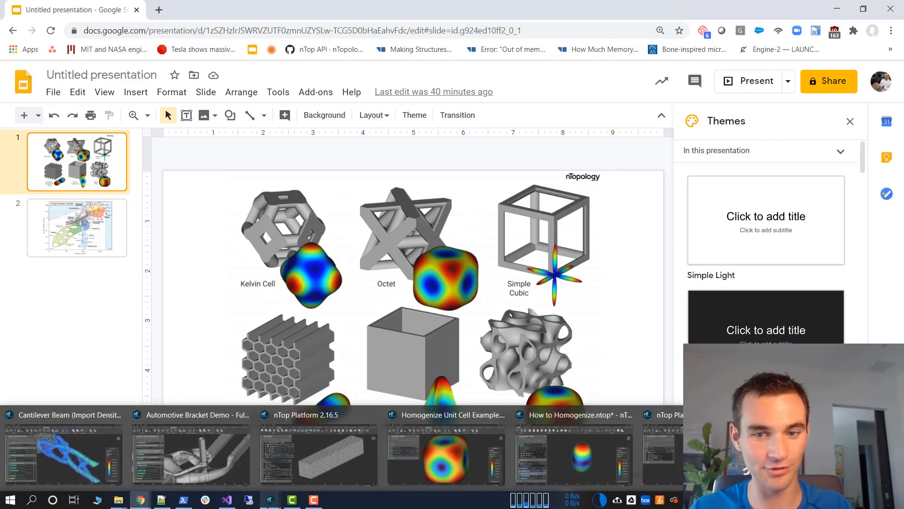
pyautogui.click(564, 445)
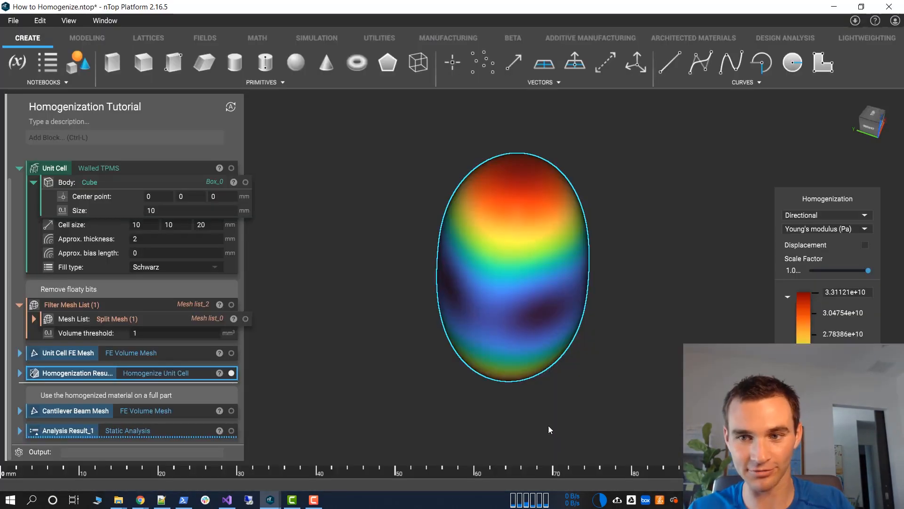
# Hide the homogenization result and show the cantilever beam's static analysis displacement
pyautogui.click(184, 377)
pyautogui.click(202, 431)
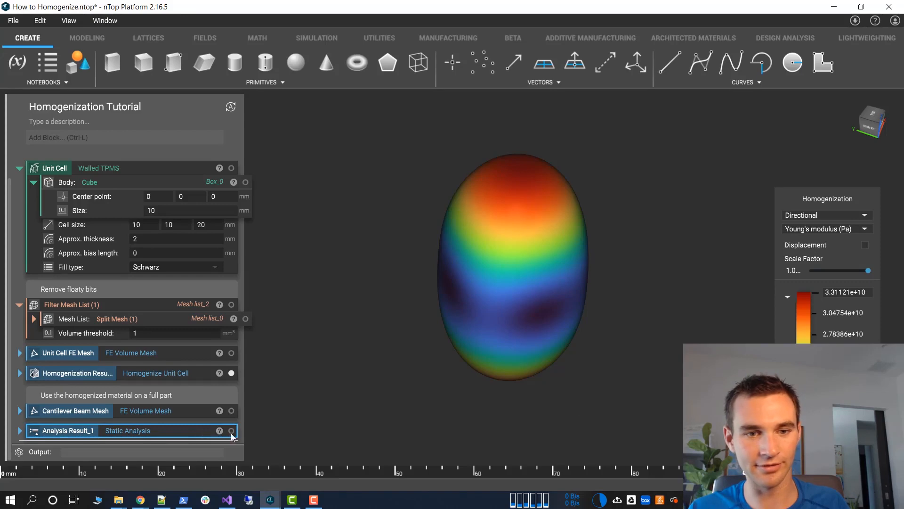
pyautogui.click(541, 238)
pyautogui.press('h')
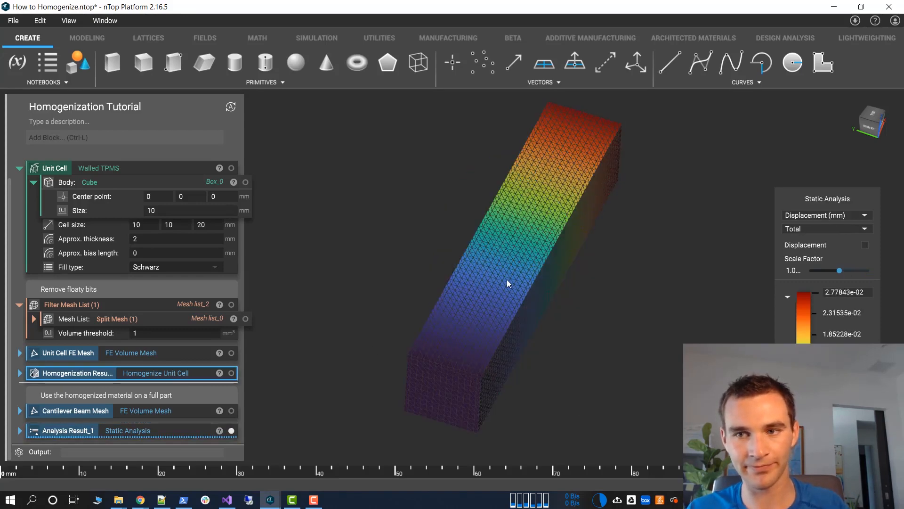
# Examine the Schwarz beam's static analysis displacement from the side and highlight the maximum value in its legend
pyautogui.click(507, 279)
pyautogui.moveTo(624, 244); pyautogui.dragTo(397, 317, button='right')
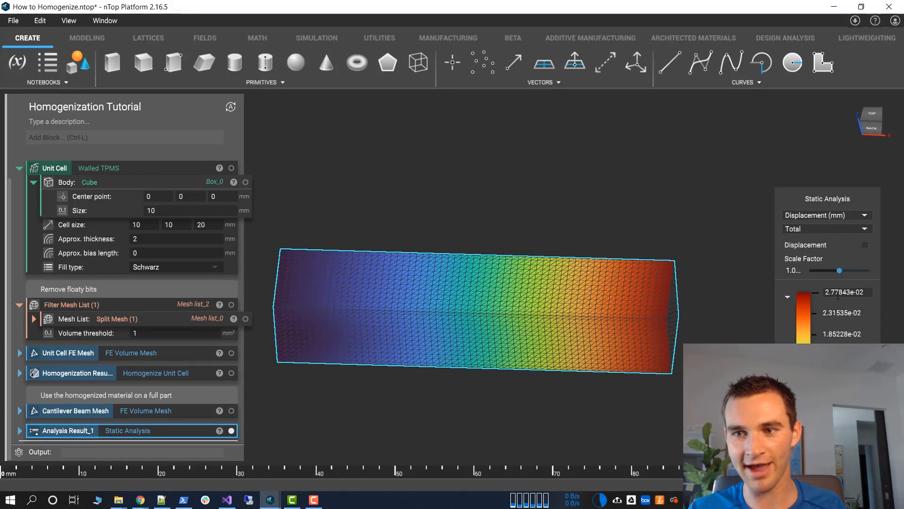
pyautogui.click(871, 294)
pyautogui.click(873, 295)
pyautogui.moveTo(873, 295); pyautogui.dragTo(744, 291)
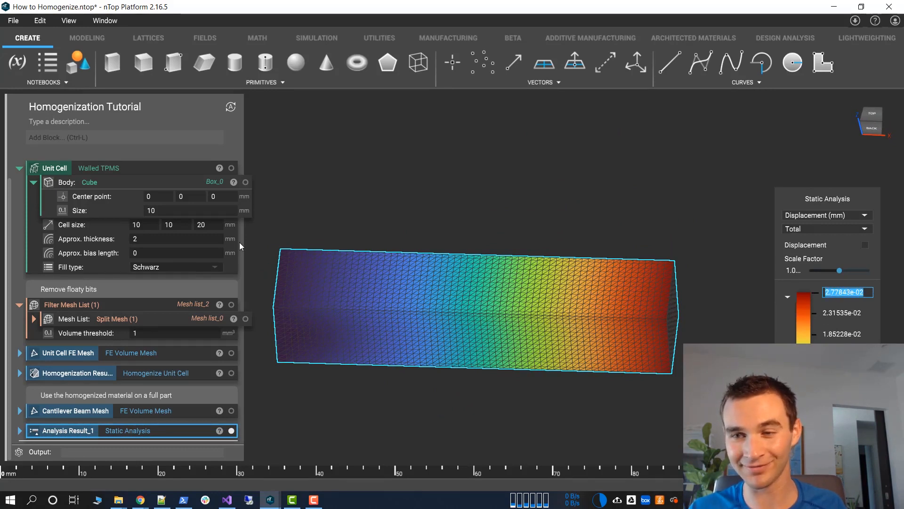
pyautogui.click(856, 293)
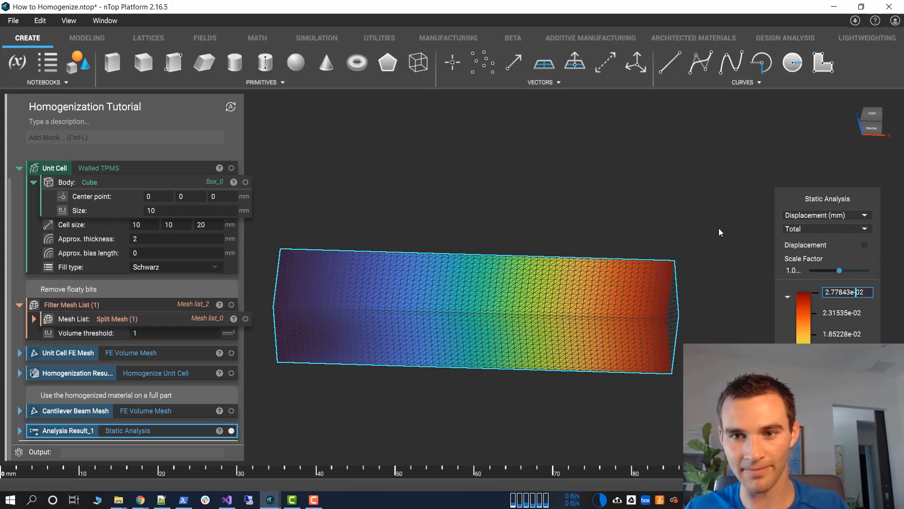
# Show the Schwarz walled TPMS unit cell in place of the beam's displacement and examine its shape
pyautogui.scroll(5, 473, 335)
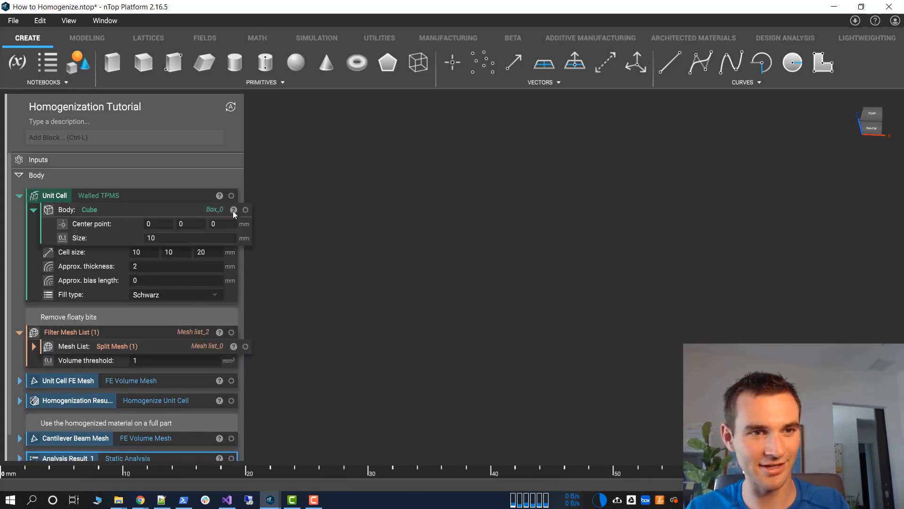
pyautogui.click(232, 195)
pyautogui.moveTo(532, 365); pyautogui.dragTo(654, 332, button='right')
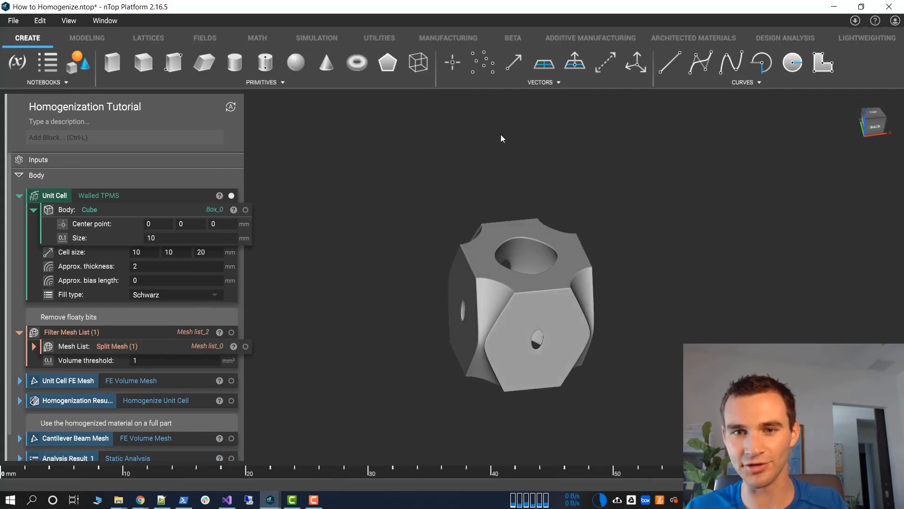
pyautogui.scroll(-2, 105, 388)
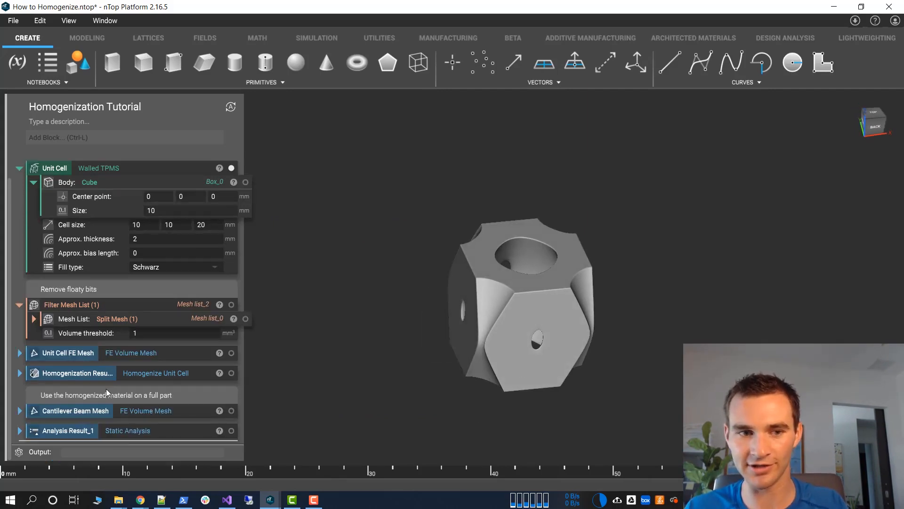
# Undo the recent changes back to the Diamond fill type and examine the beam's static analysis displacement
pyautogui.click(125, 432)
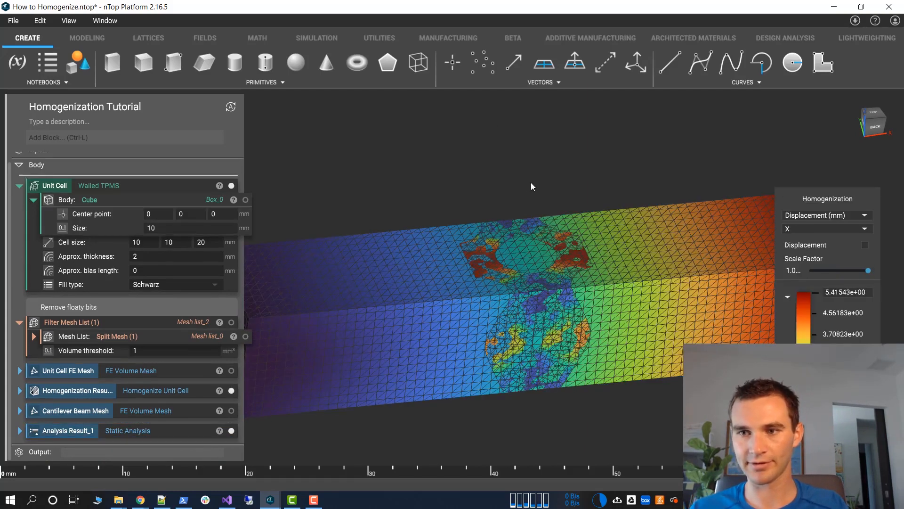
pyautogui.hotkey('ctrl', 'z')
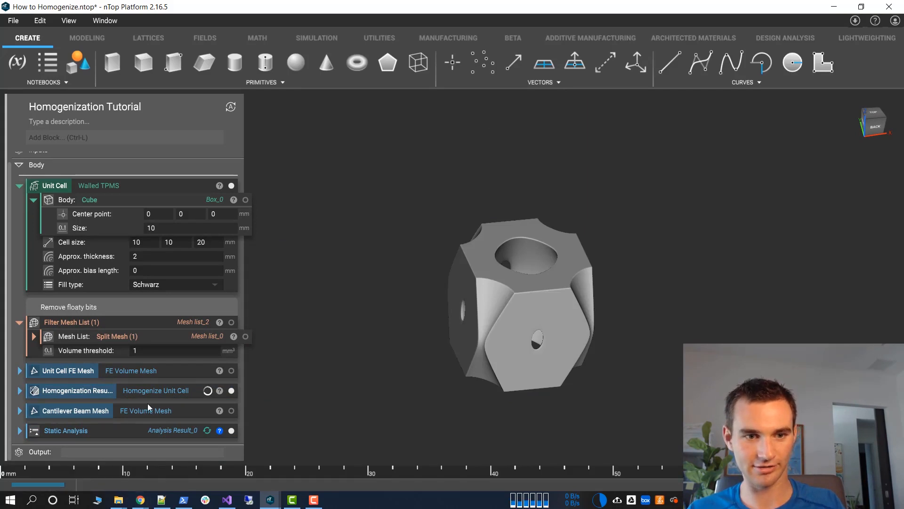
pyautogui.hotkey('ctrl', 'z')
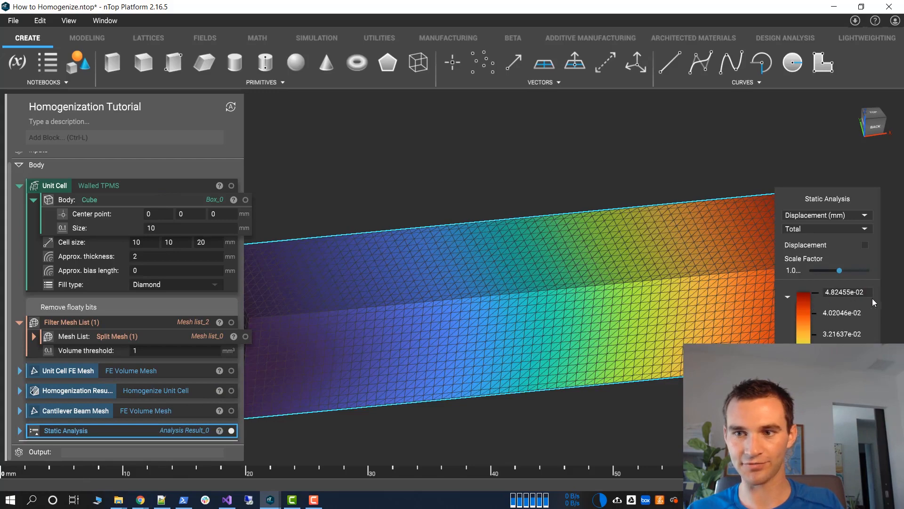
pyautogui.moveTo(664, 301); pyautogui.dragTo(732, 295, button='right')
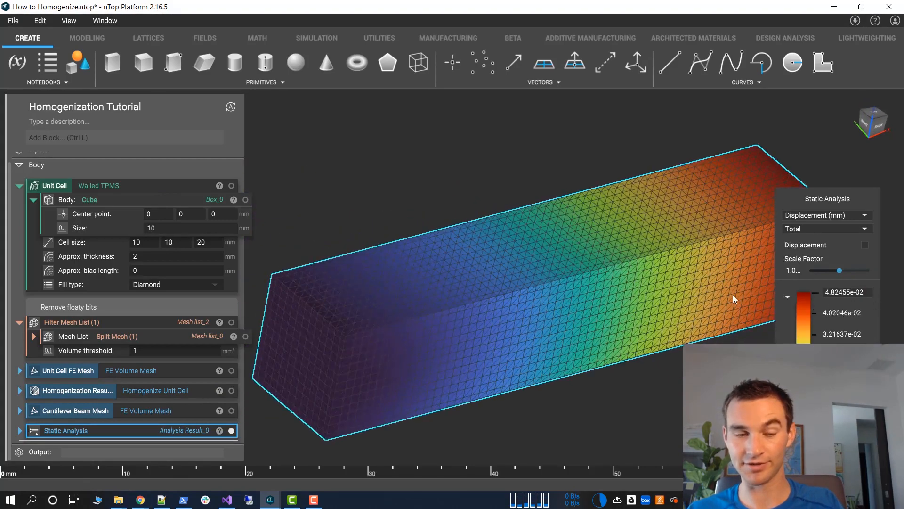
pyautogui.press('h')
# Restore the Schwarz fill type version and examine the beam's static analysis displacement from several angles
pyautogui.press('h')
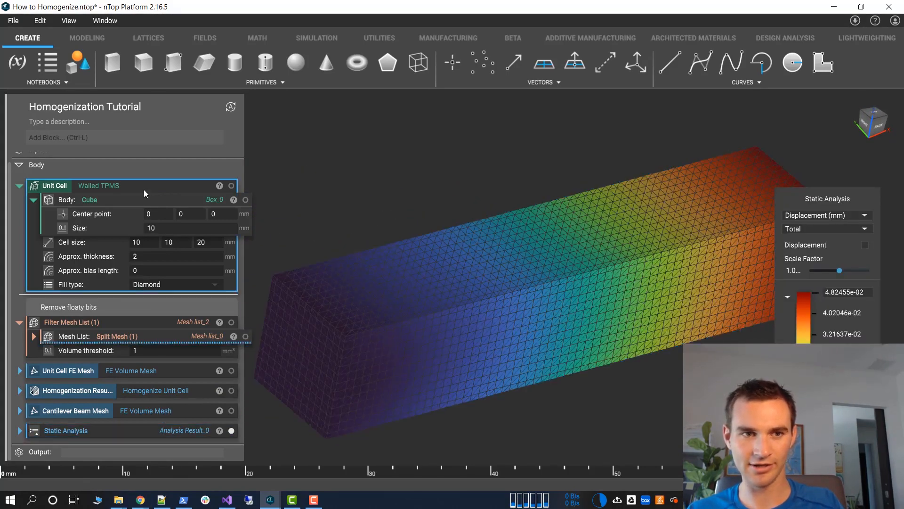
pyautogui.press('h')
pyautogui.press('h')
pyautogui.moveTo(382, 261); pyautogui.dragTo(98, 153, button='right')
pyautogui.moveTo(5, 304); pyautogui.dragTo(395, 294, button='right')
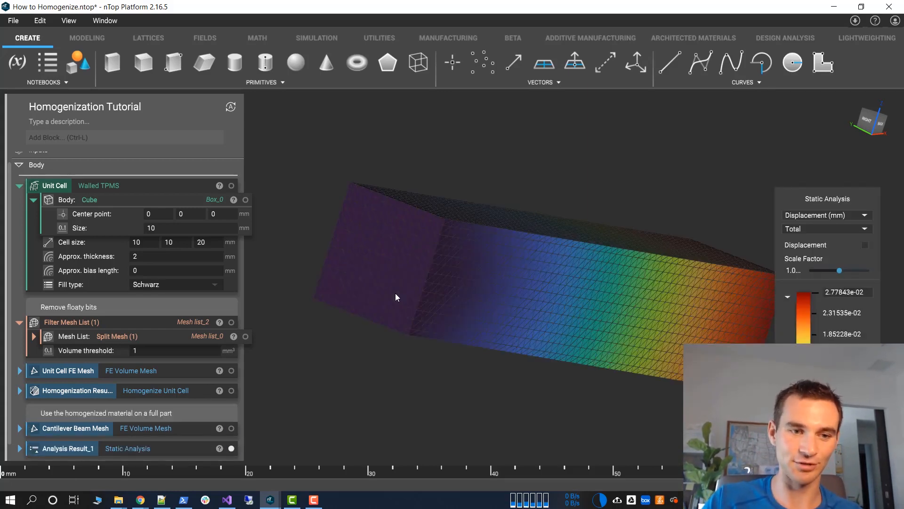
pyautogui.click(446, 261)
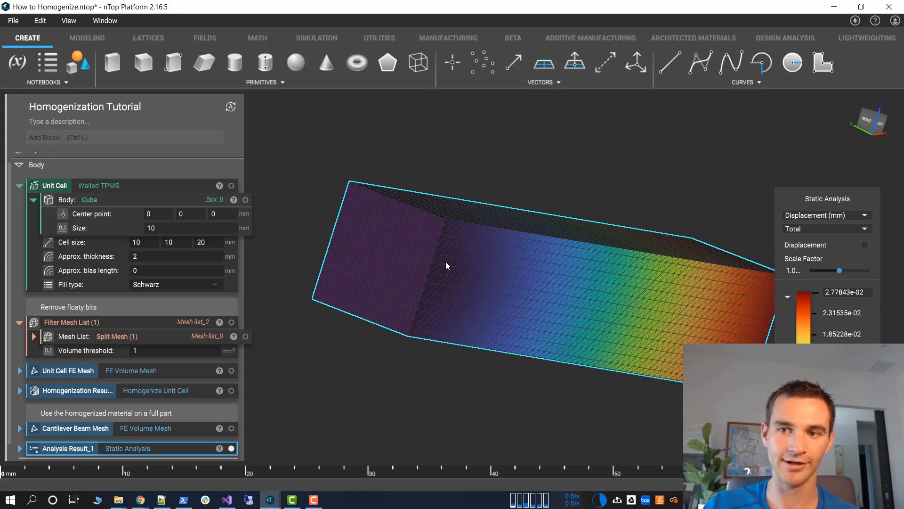
pyautogui.moveTo(525, 253); pyautogui.dragTo(191, 276, button='right')
pyautogui.moveTo(462, 202); pyautogui.dragTo(524, 182, button='right')
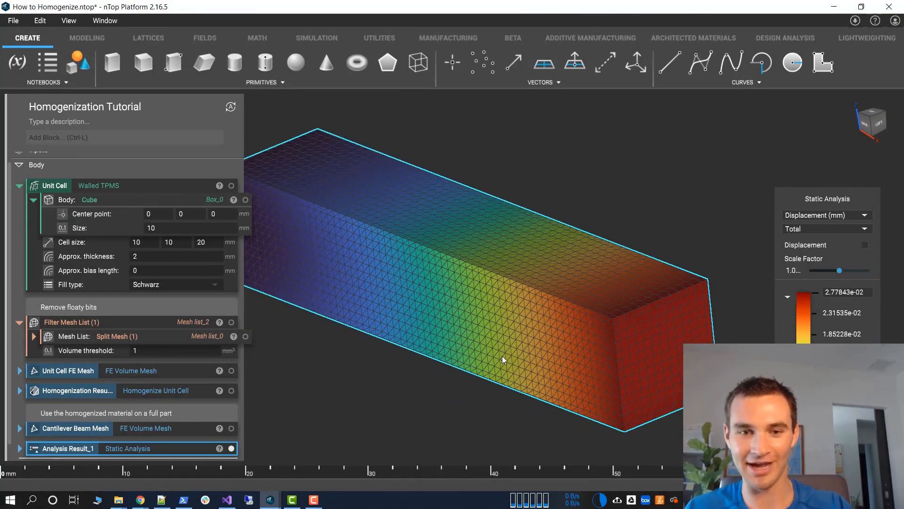
# Toggle the visibility of the beam's static analysis result and leave its displacement shown
pyautogui.click(231, 448)
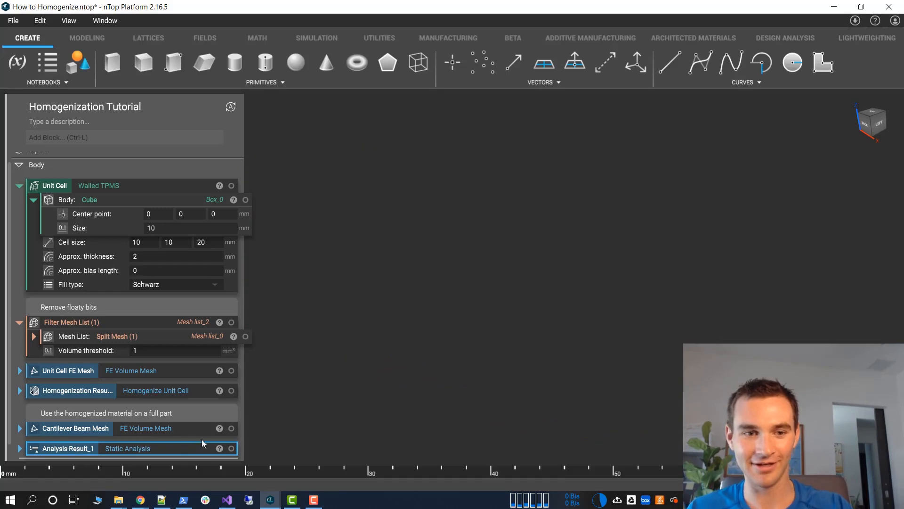
pyautogui.doubleClick(159, 449)
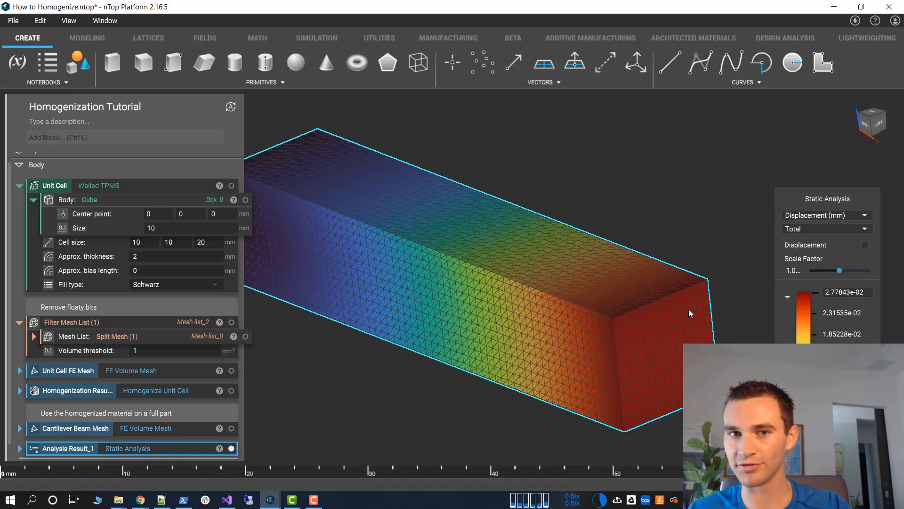
pyautogui.moveTo(543, 287); pyautogui.dragTo(573, 289, button='middle')
pyautogui.doubleClick(157, 429)
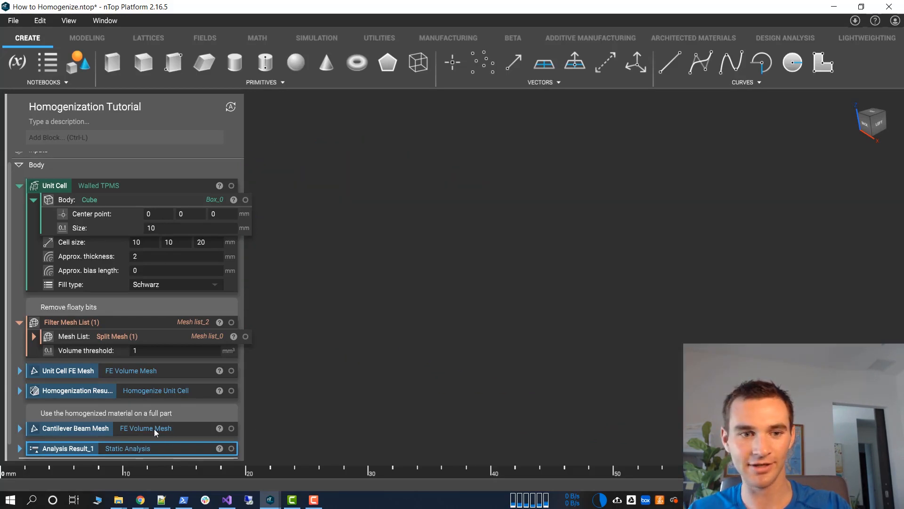
pyautogui.doubleClick(154, 428)
# Show the box body nested in the Cantilever Beam Mesh in place of the displacement, and collapse the mesh block again
pyautogui.click(20, 429)
pyautogui.scroll(-5, 175, 447)
pyautogui.scroll(5, 165, 182)
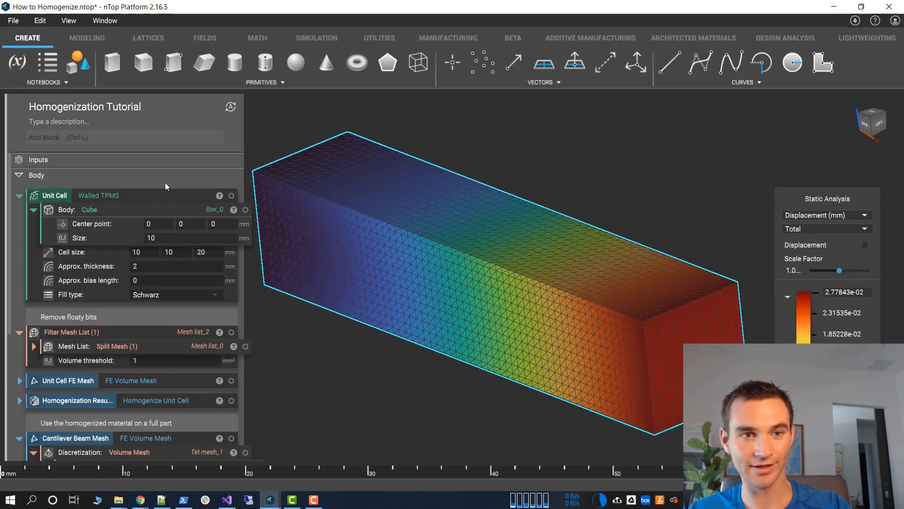
pyautogui.scroll(-5, 158, 298)
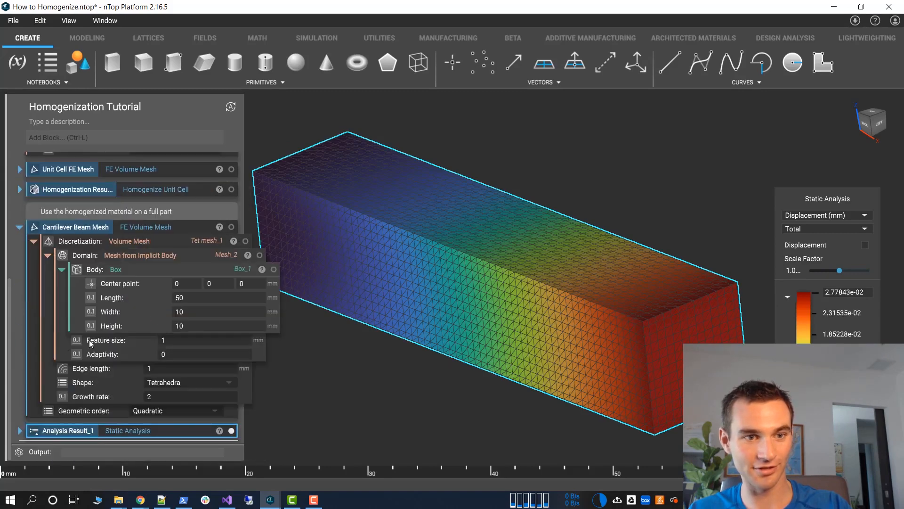
pyautogui.click(77, 269)
pyautogui.doubleClick(565, 329)
pyautogui.click(644, 332)
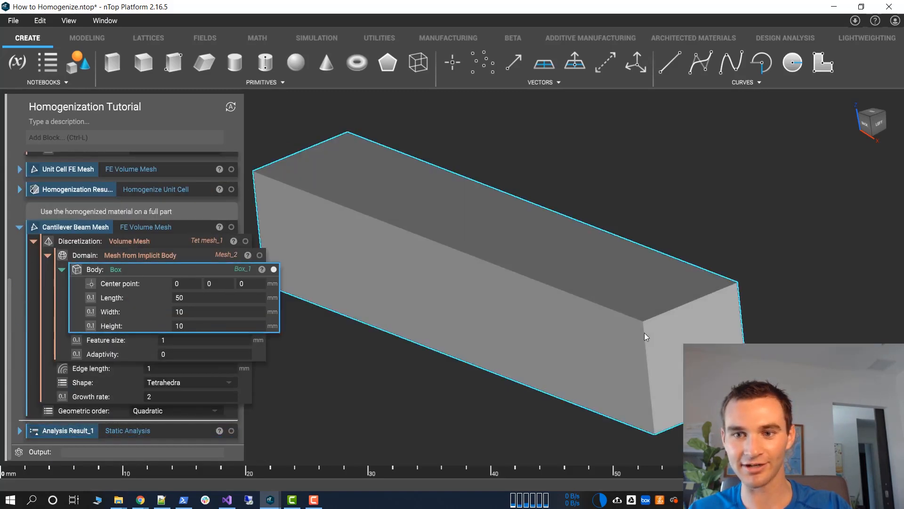
pyautogui.click(571, 245)
pyautogui.click(19, 227)
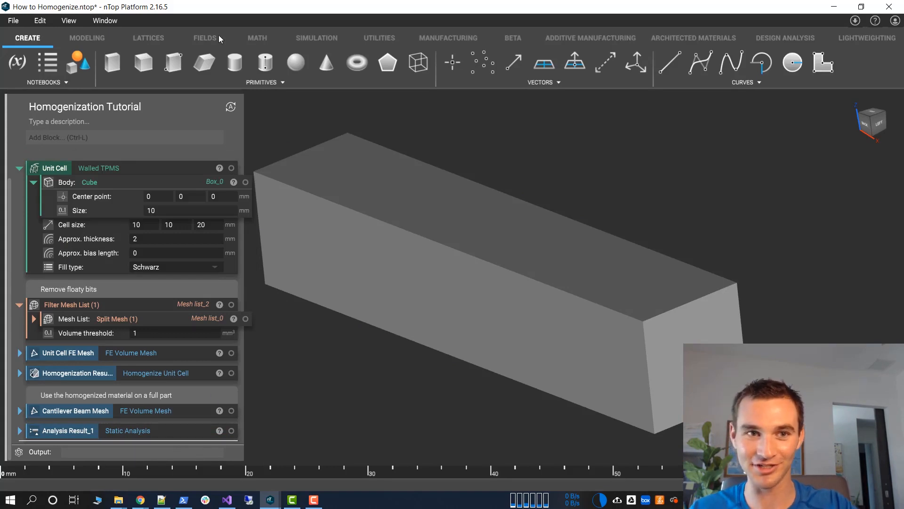
# Add a new Walled TPMS block at the end of the notebook
pyautogui.click(147, 38)
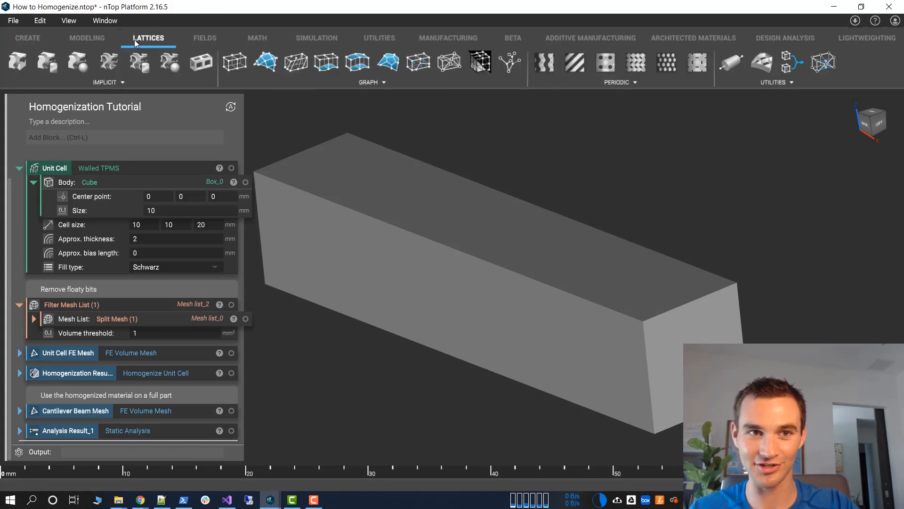
pyautogui.click(107, 65)
pyautogui.scroll(3, 103, 382)
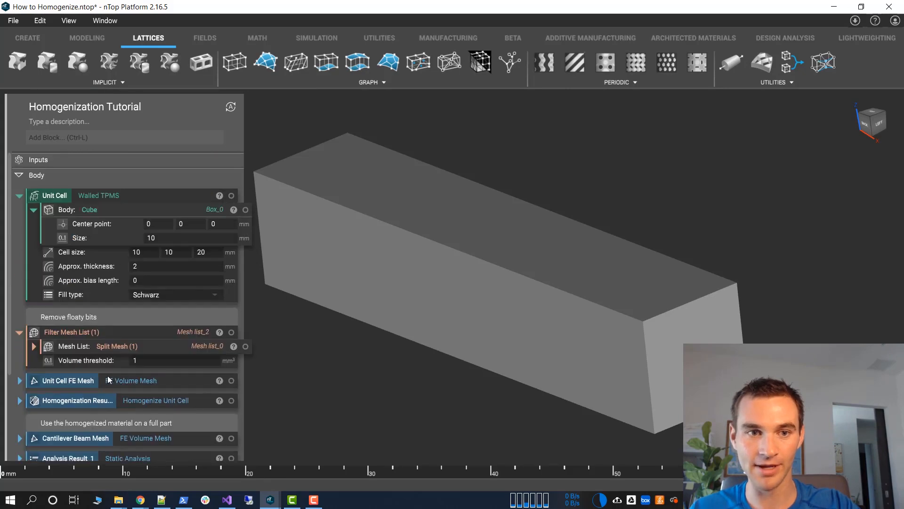
pyautogui.scroll(-3, 107, 375)
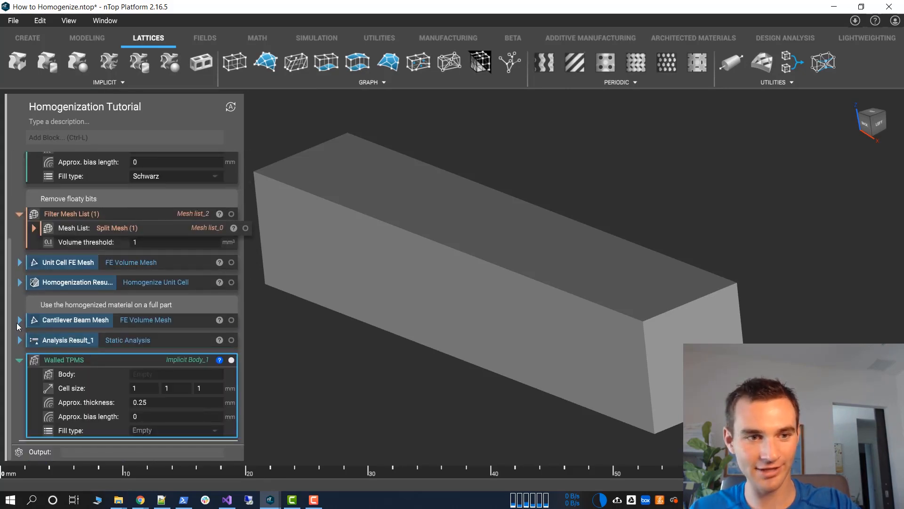
# Assign the cantilever beam mesh's box as the body of the new Walled TPMS block
pyautogui.click(19, 320)
pyautogui.scroll(-2, 22, 325)
pyautogui.moveTo(134, 282); pyautogui.dragTo(158, 374)
pyautogui.scroll(3, 33, 262)
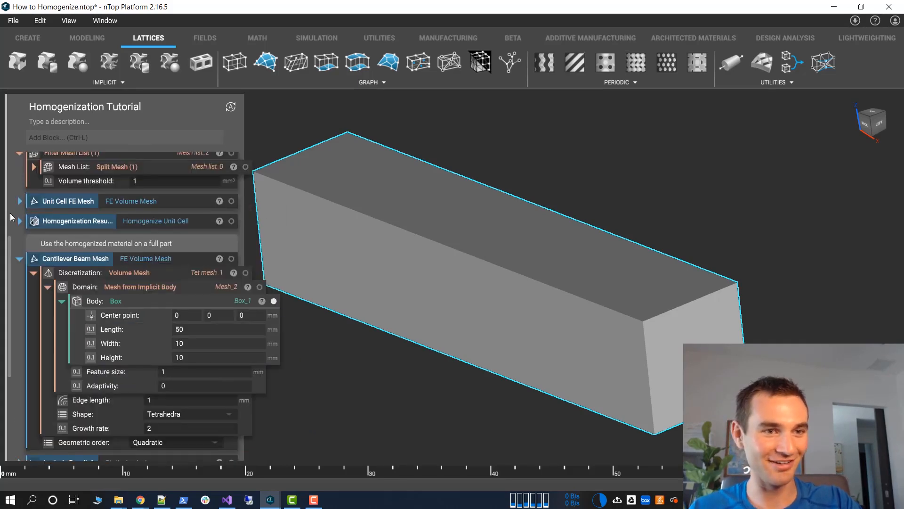
pyautogui.click(20, 260)
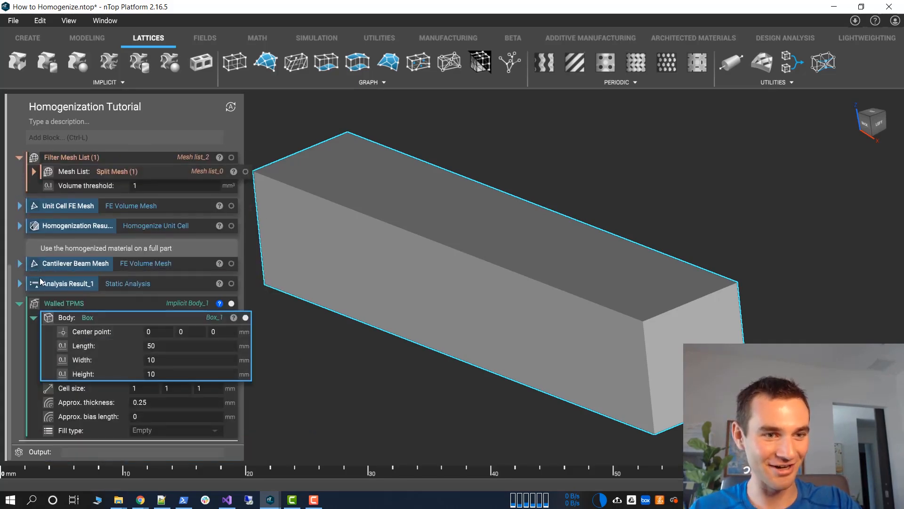
# Set the new Walled TPMS block's fill type to Schwarz and collapse its box body
pyautogui.click(178, 431)
pyautogui.click(156, 376)
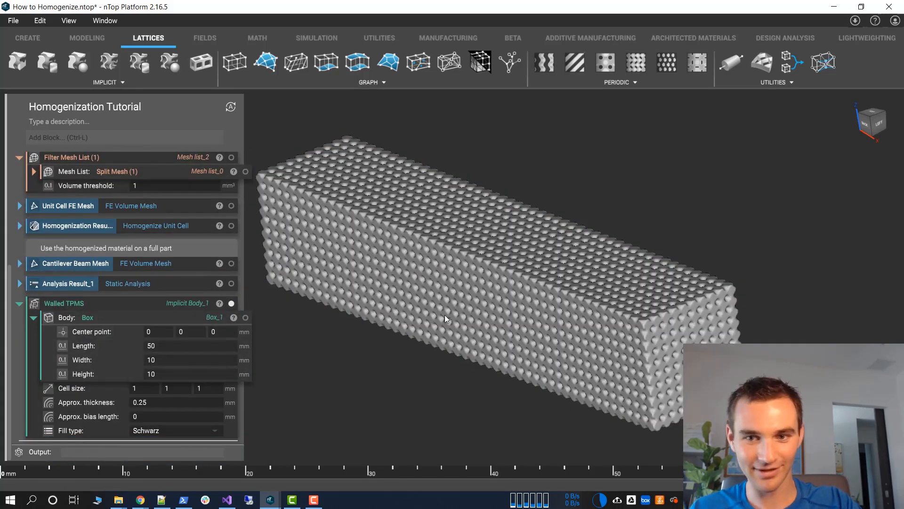
pyautogui.click(34, 317)
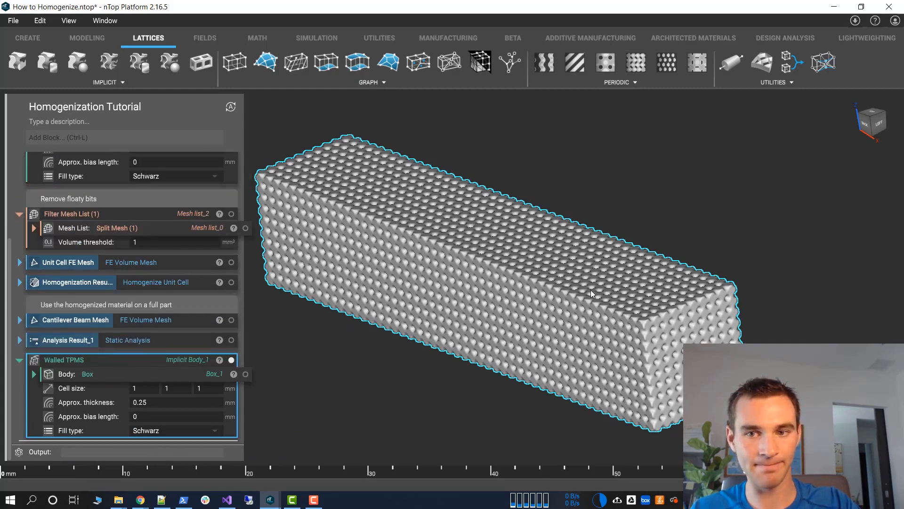
pyautogui.moveTo(552, 301); pyautogui.dragTo(366, 354, button='right')
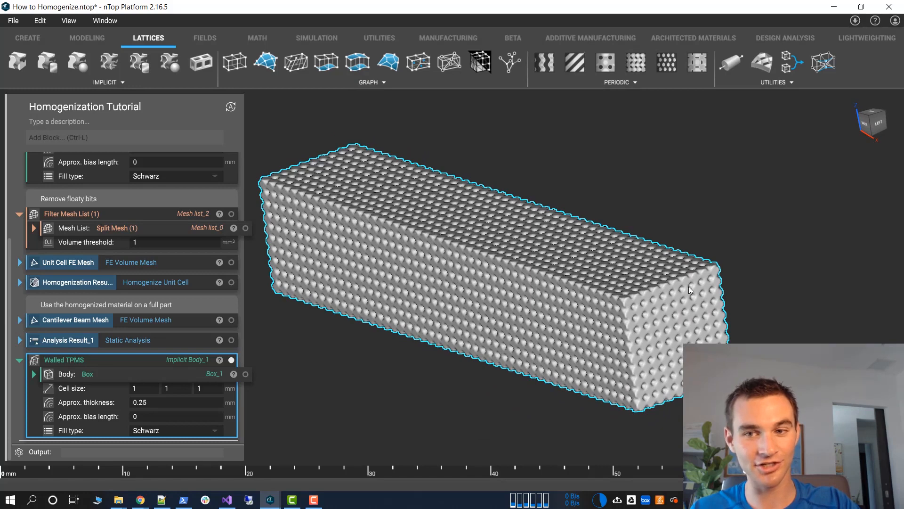
# Set the beam lattice's approximate thickness to 0.05 mm
pyautogui.click(151, 403)
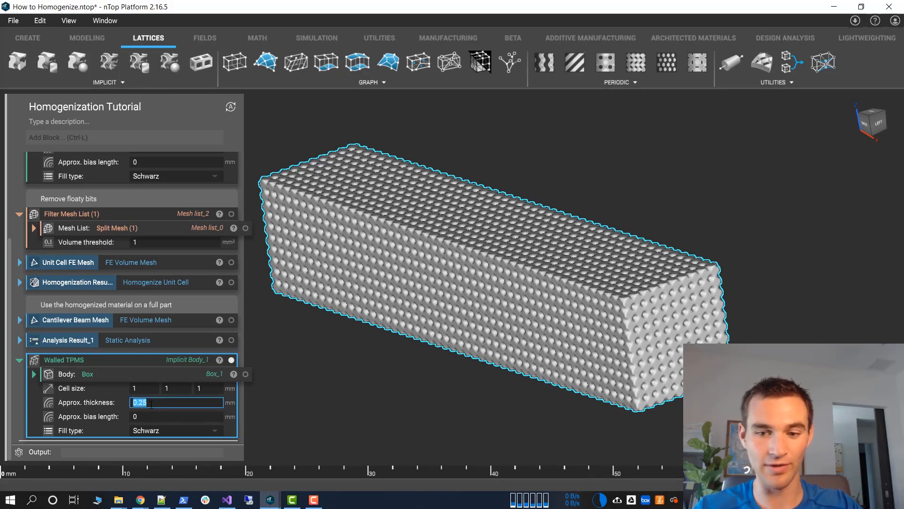
pyautogui.write('0.05')
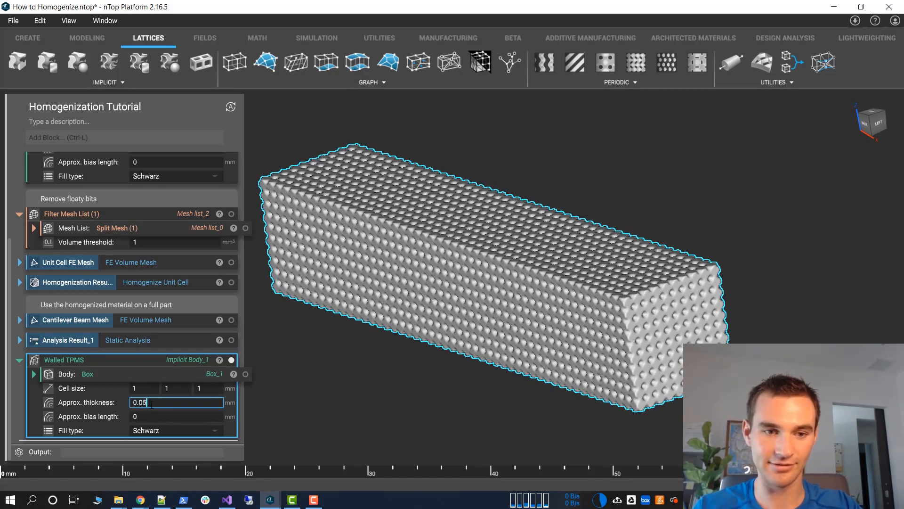
pyautogui.press('Tab')
# Set the beam lattice's approximate thickness to 0.1 mm
pyautogui.click(151, 404)
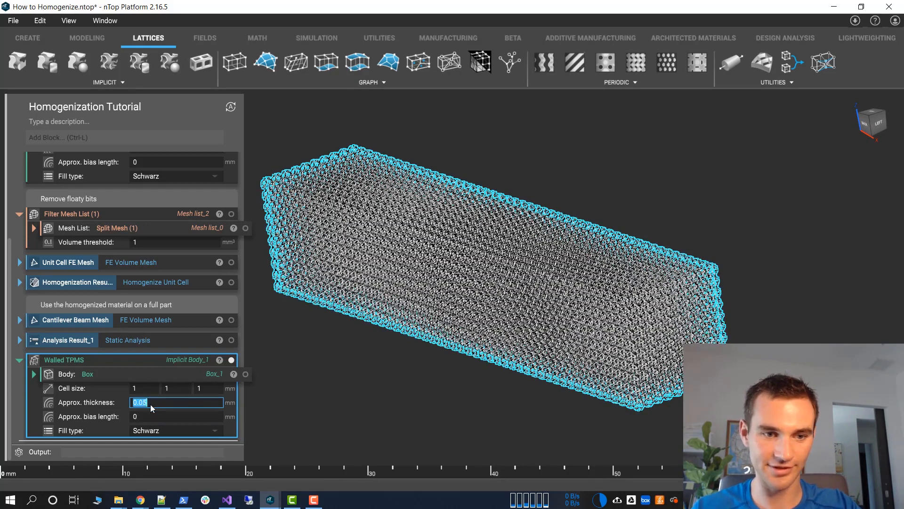
pyautogui.write('0.01')
pyautogui.press('Tab')
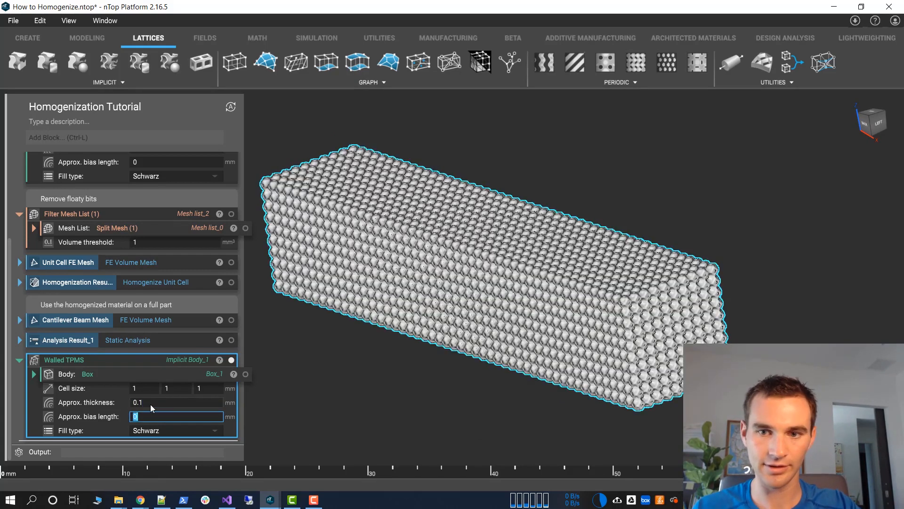
# Set the beam lattice's cell size to 5 × 5 × 5 mm
pyautogui.click(143, 388)
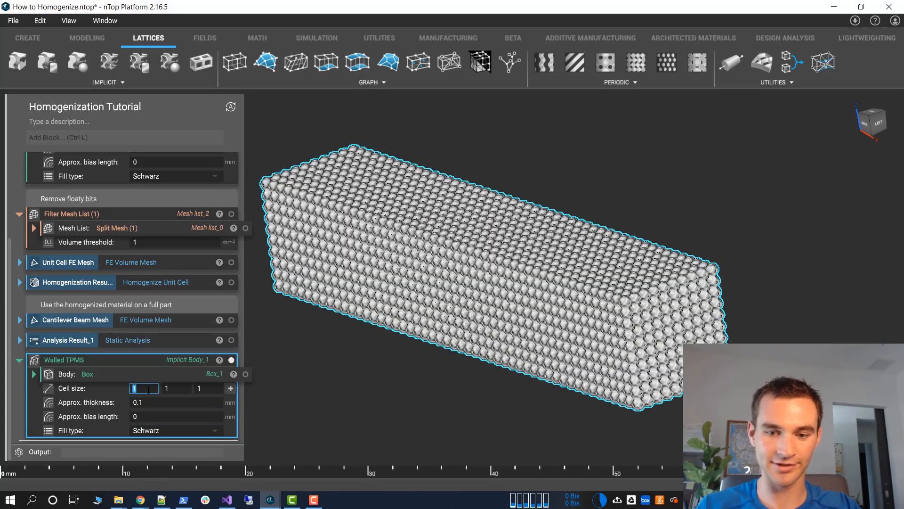
pyautogui.write('5')
pyautogui.press('Tab')
pyautogui.write('5')
pyautogui.press('Tab')
pyautogui.write('5')
pyautogui.press('Tab')
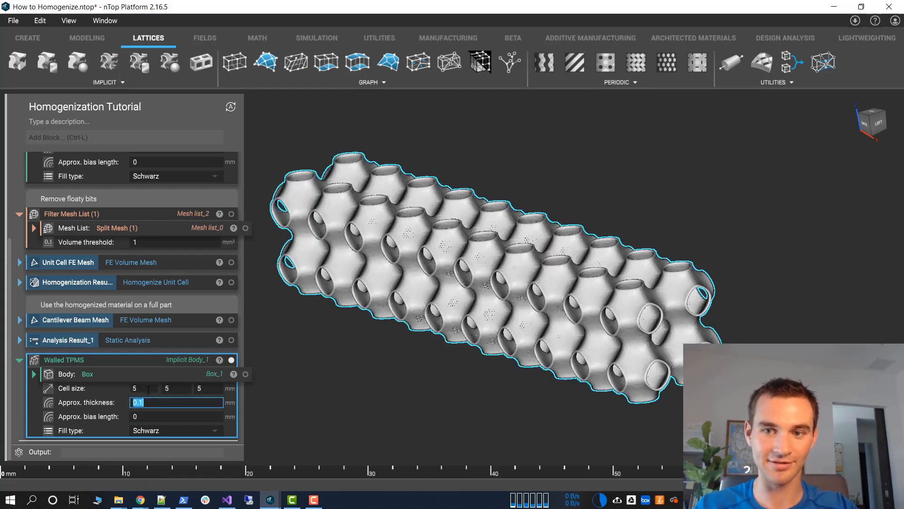
# Undo the beam lattice's last cell size change, inspect the small cells at the beam's end, and clear the selection
pyautogui.hotkey('ctrl', 'z')
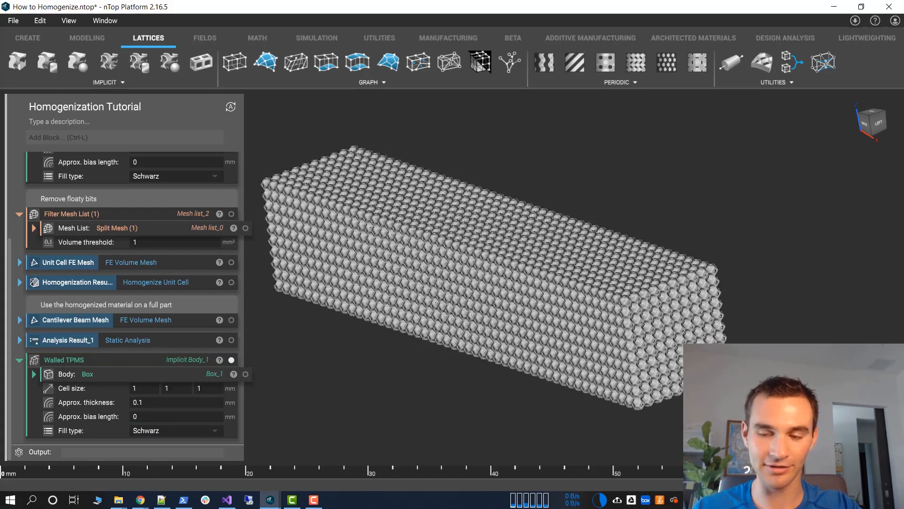
pyautogui.scroll(4, 741, 323)
pyautogui.moveTo(651, 267); pyautogui.dragTo(486, 171, button='middle')
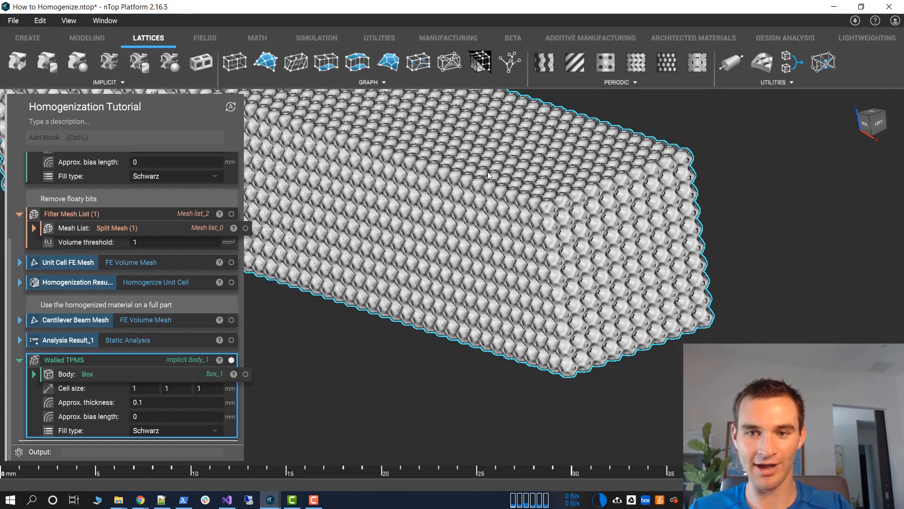
pyautogui.hotkey('ctrl', 'z')
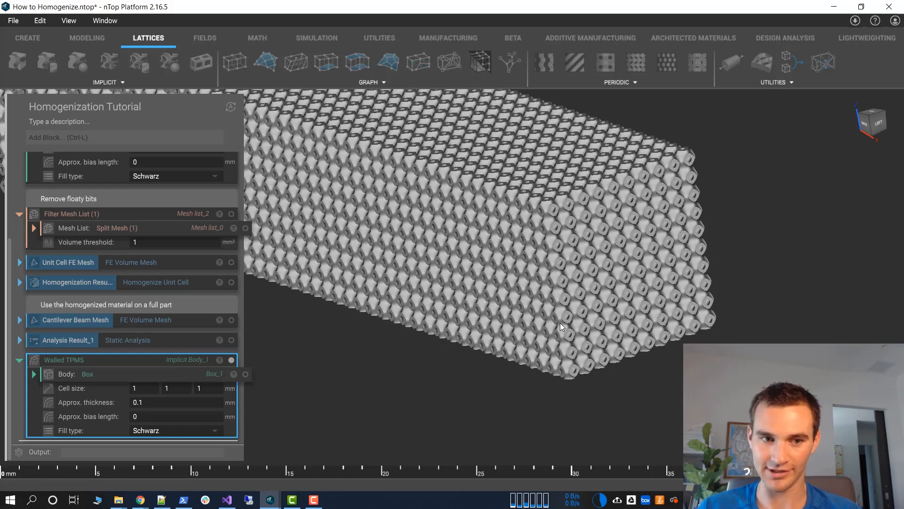
pyautogui.click(554, 391)
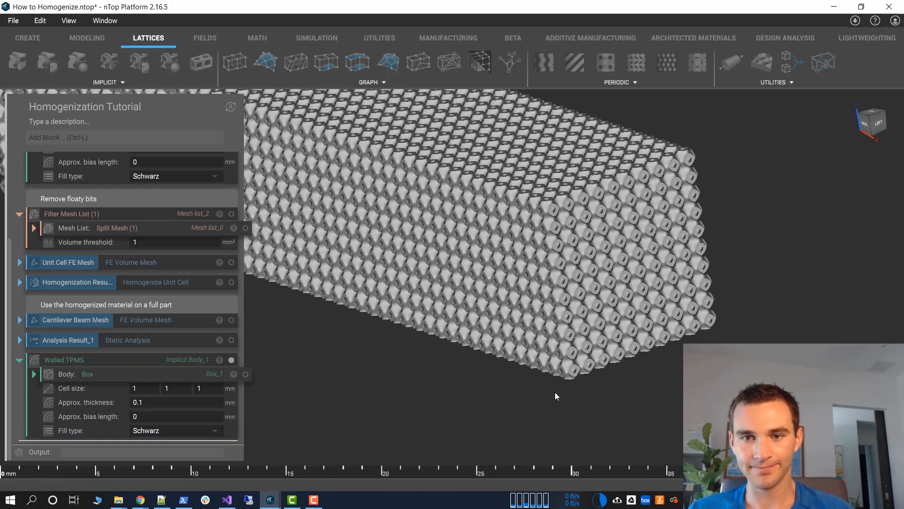
pyautogui.scroll(-2, 532, 309)
pyautogui.moveTo(529, 305); pyautogui.dragTo(604, 353, button='middle')
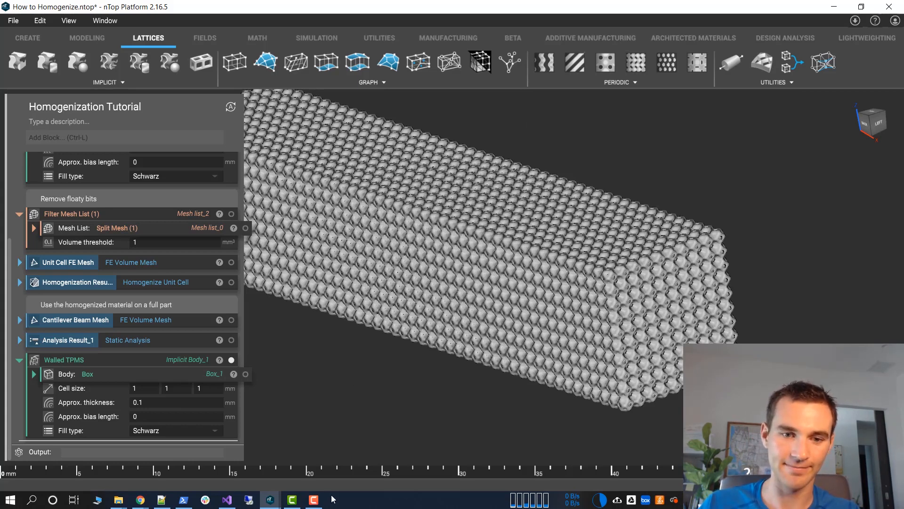
pyautogui.click(314, 502)
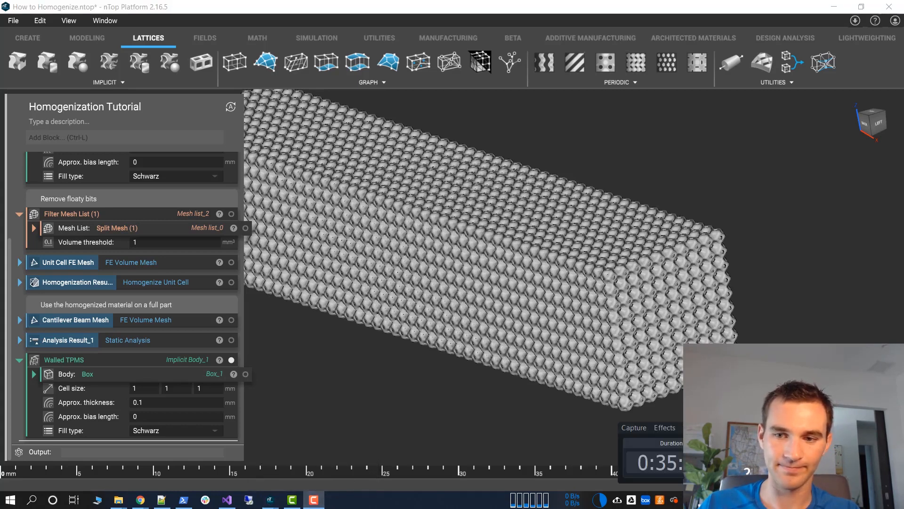